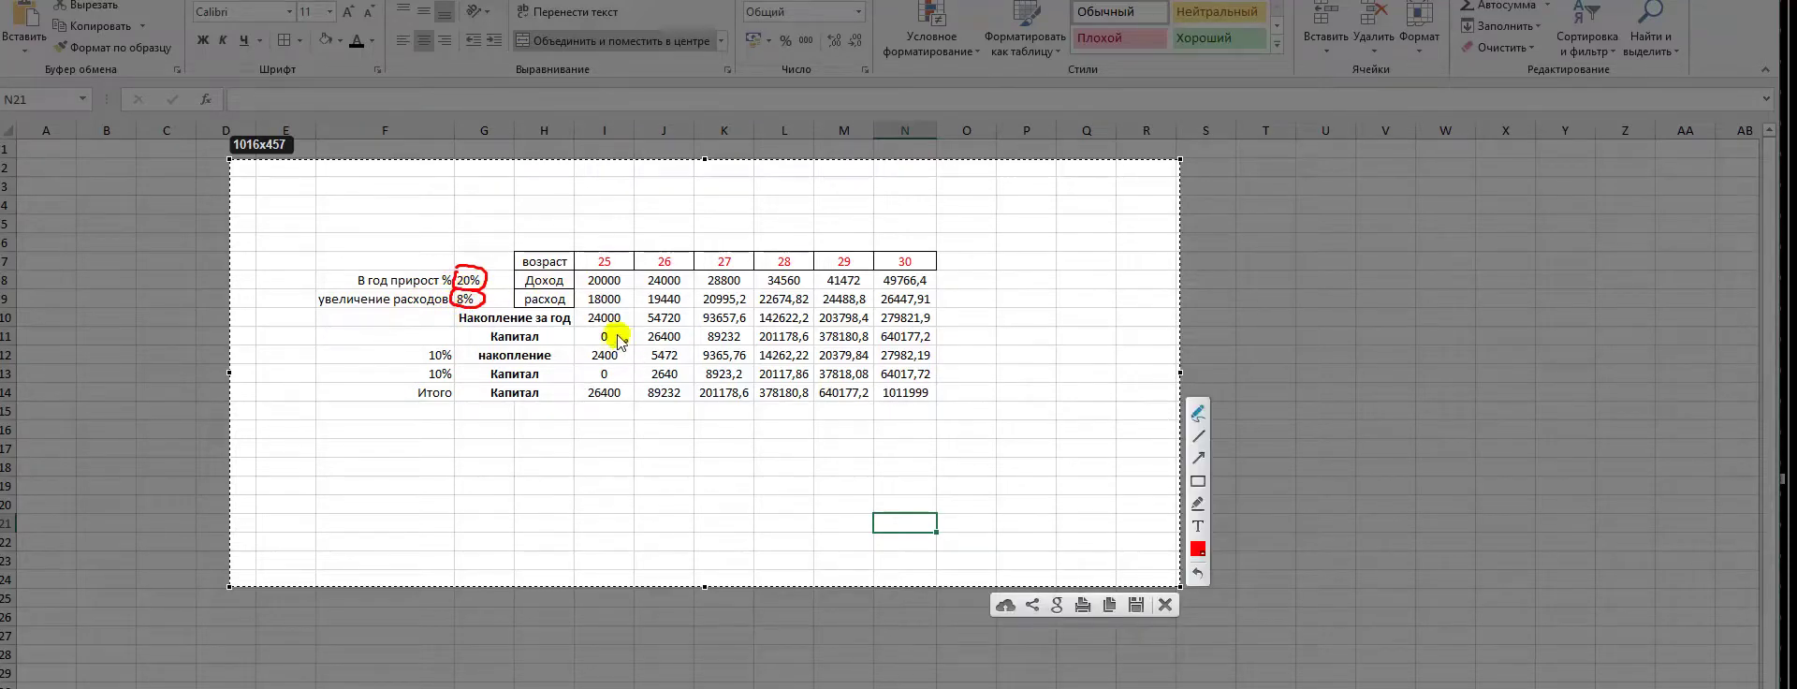
pyautogui.moveTo(582, 293)
pyautogui.mouseDown()
pyautogui.moveTo(632, 283)
pyautogui.moveTo(590, 286)
pyautogui.mouseUp()
pyautogui.moveTo(646, 222); pyautogui.dragTo(625, 277)
pyautogui.moveTo(618, 263); pyautogui.dragTo(641, 278)
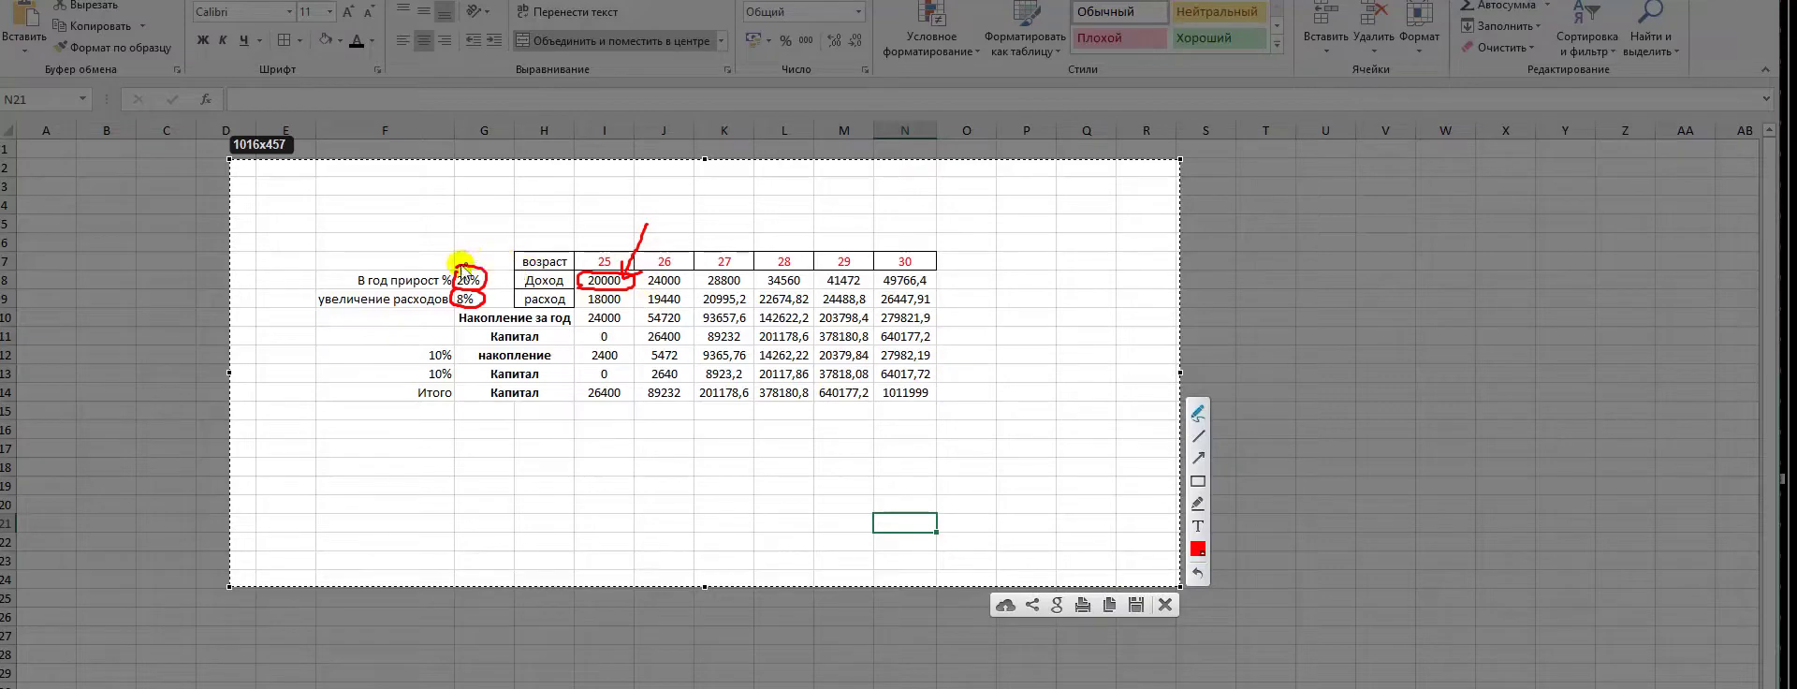
pyautogui.moveTo(345, 237)
pyautogui.mouseDown()
pyautogui.moveTo(456, 238)
pyautogui.moveTo(518, 263)
pyautogui.moveTo(458, 230)
pyautogui.mouseUp()
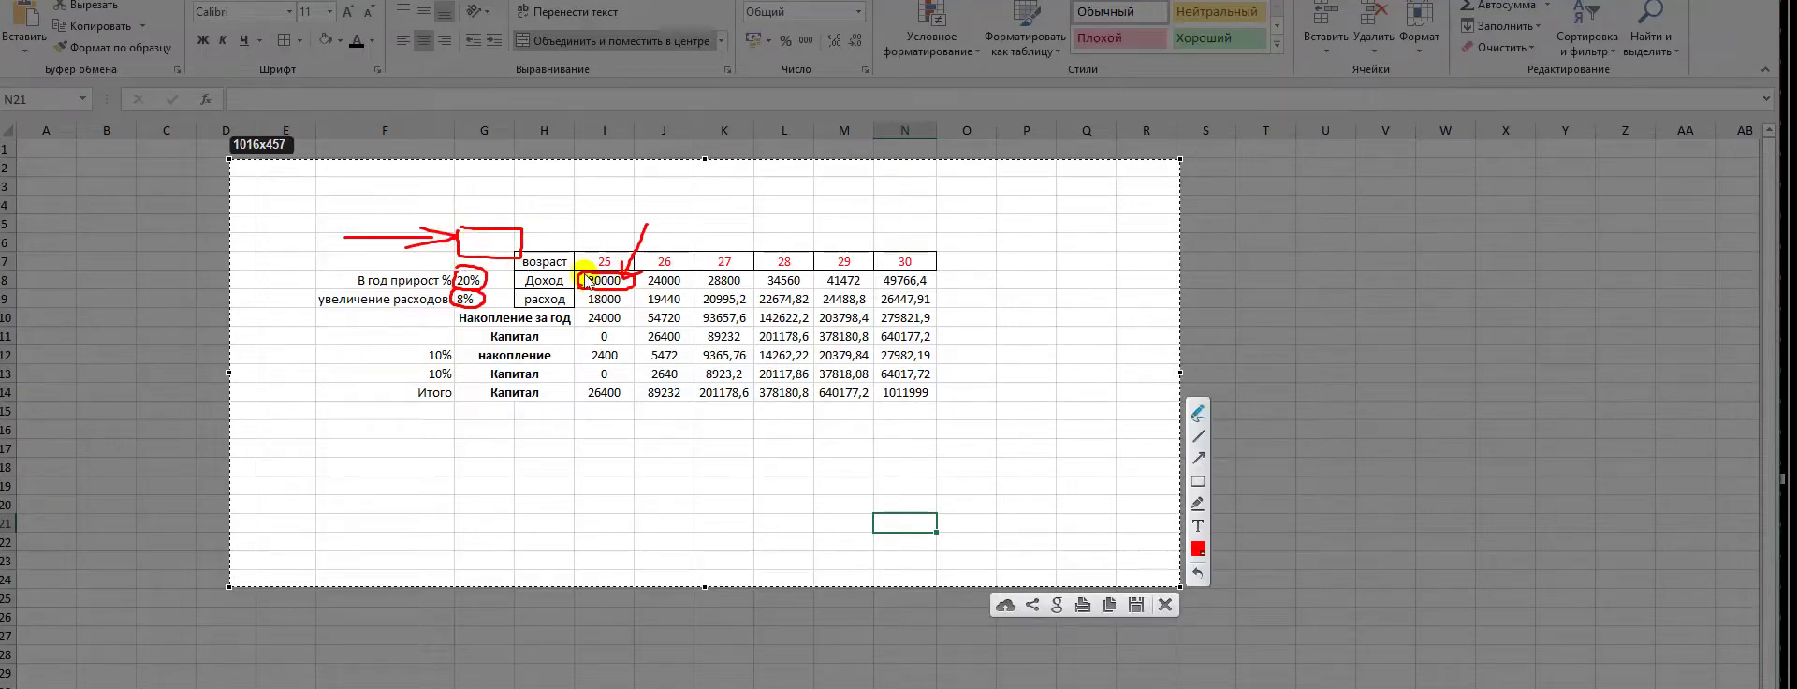
pyautogui.moveTo(585, 280); pyautogui.dragTo(879, 281)
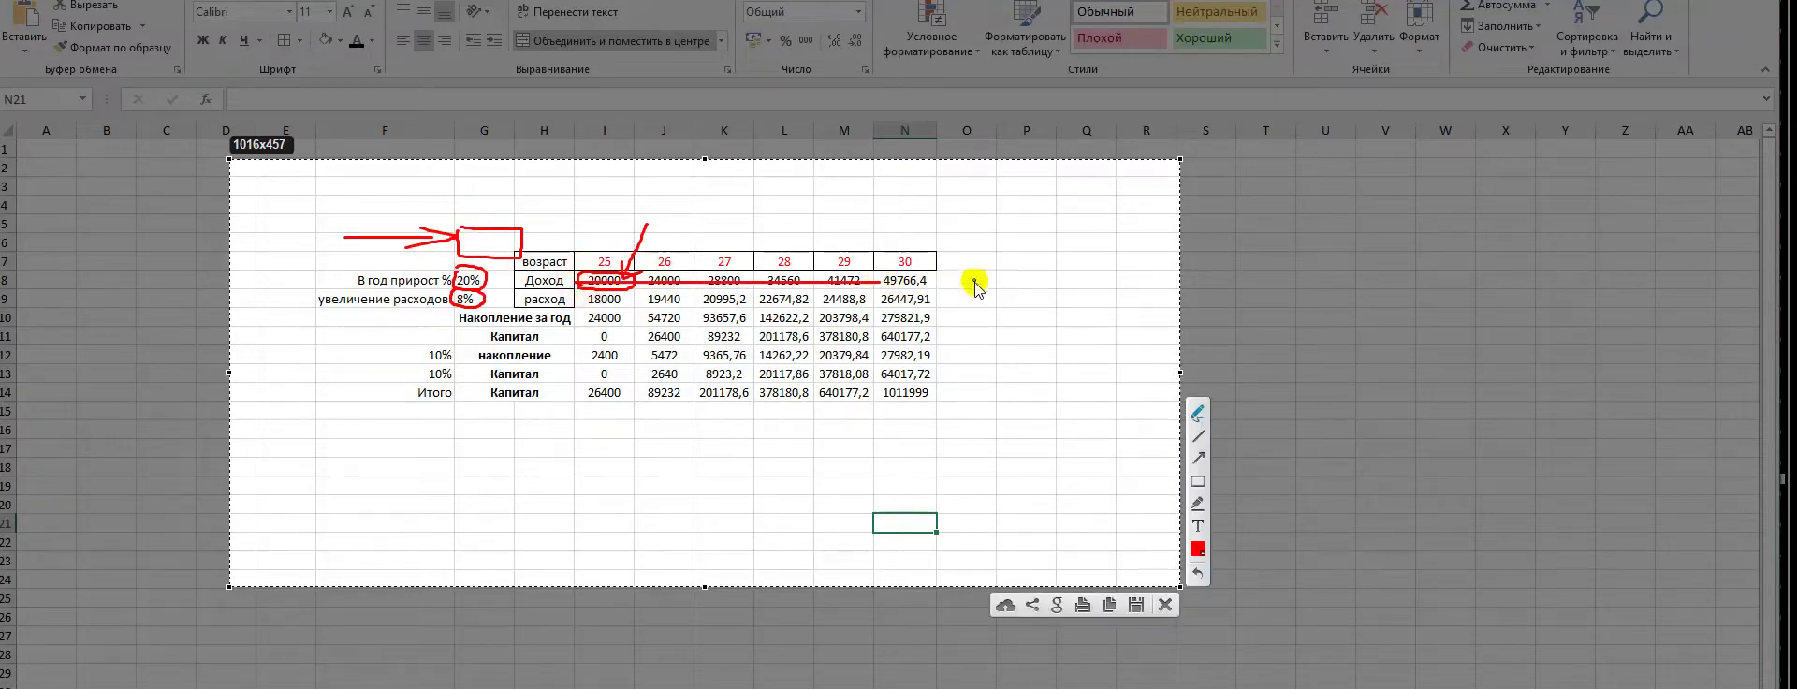
pyautogui.press('Escape')
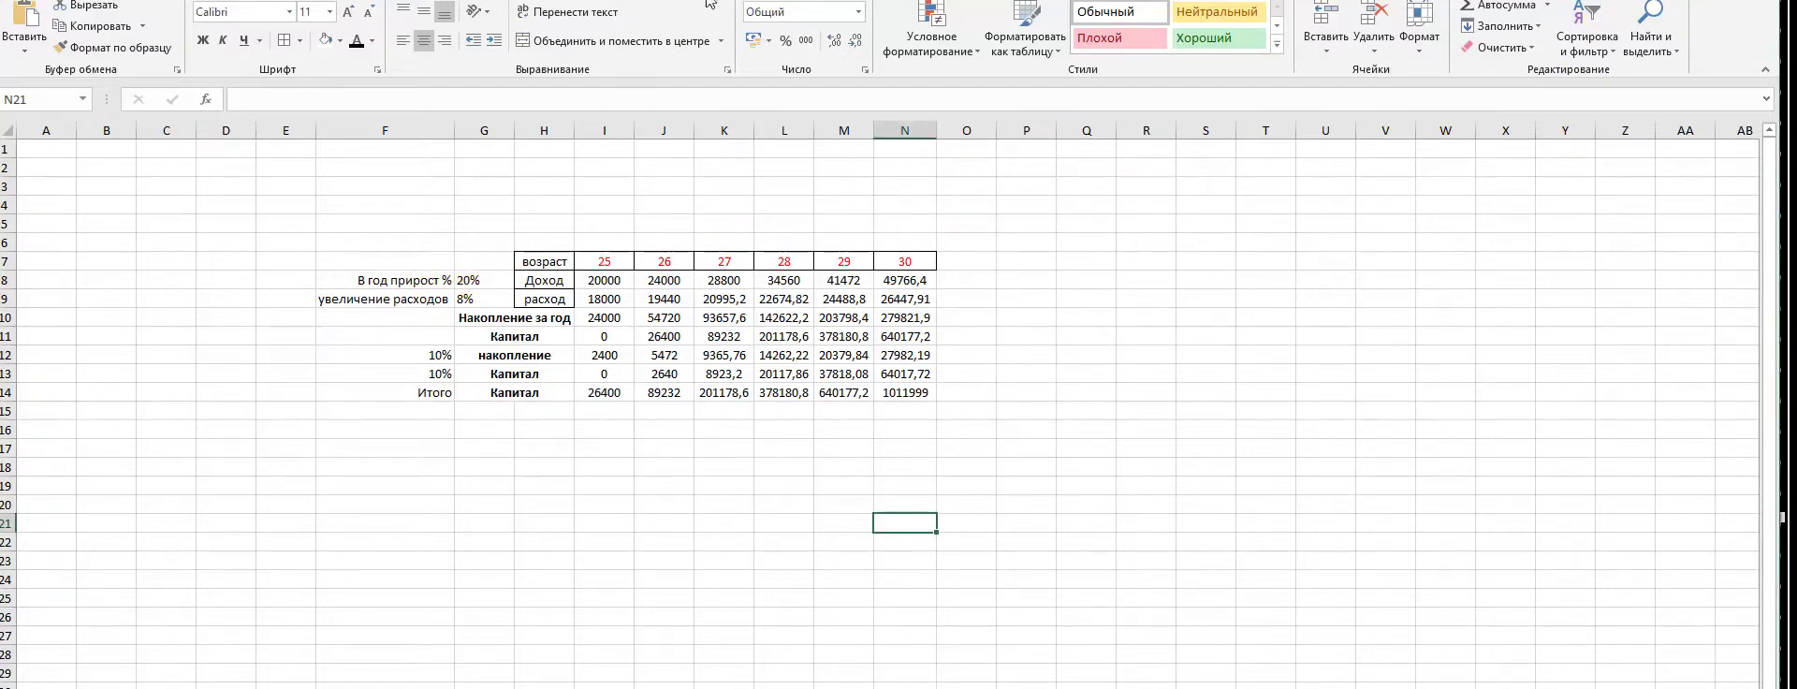
# Label cell F5 "Моя ЗП текущая" and enter 20000 beside it in G5
pyautogui.click(411, 262)
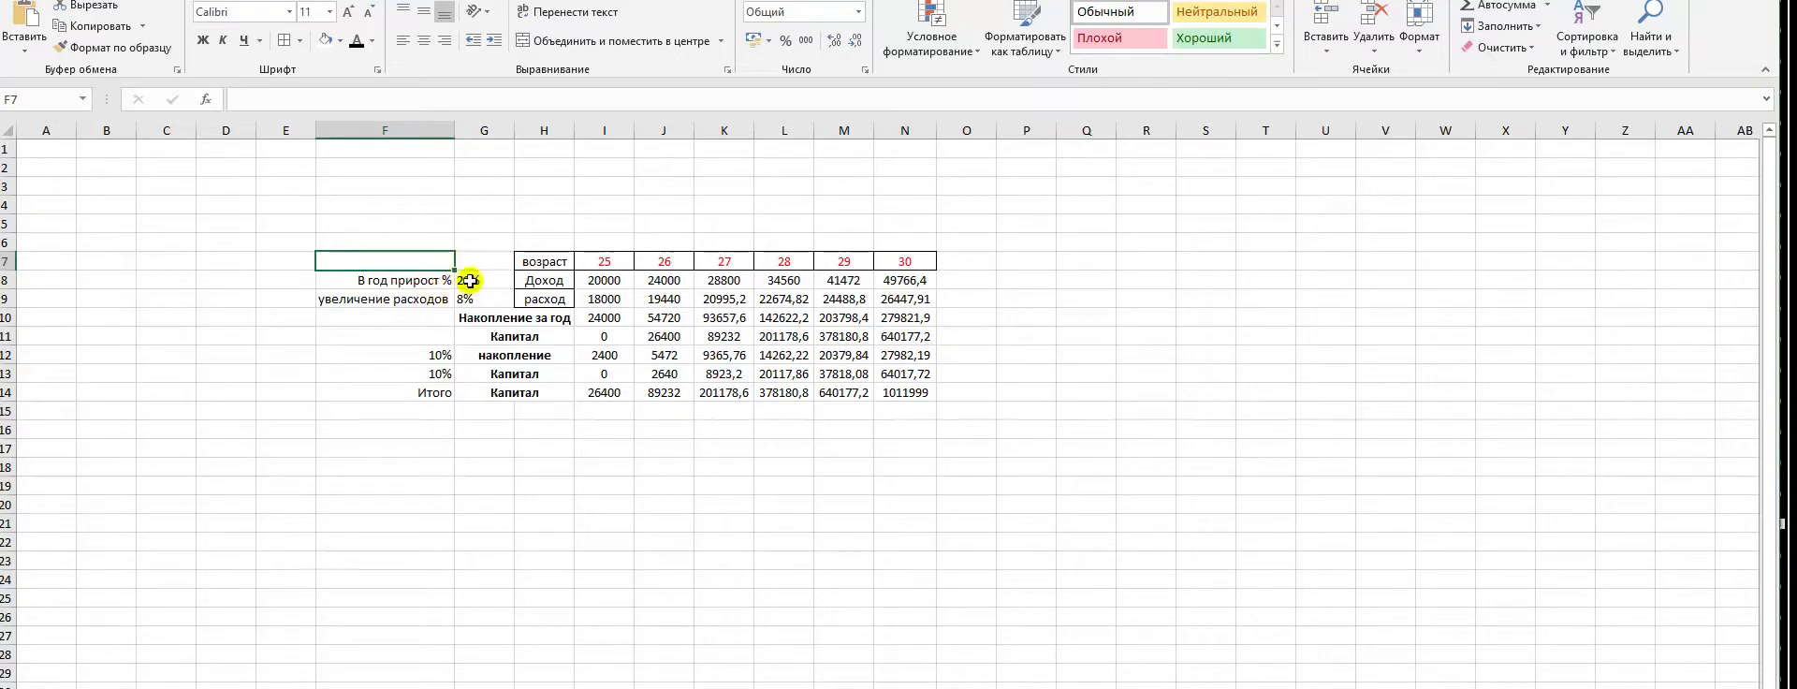
pyautogui.click(389, 228)
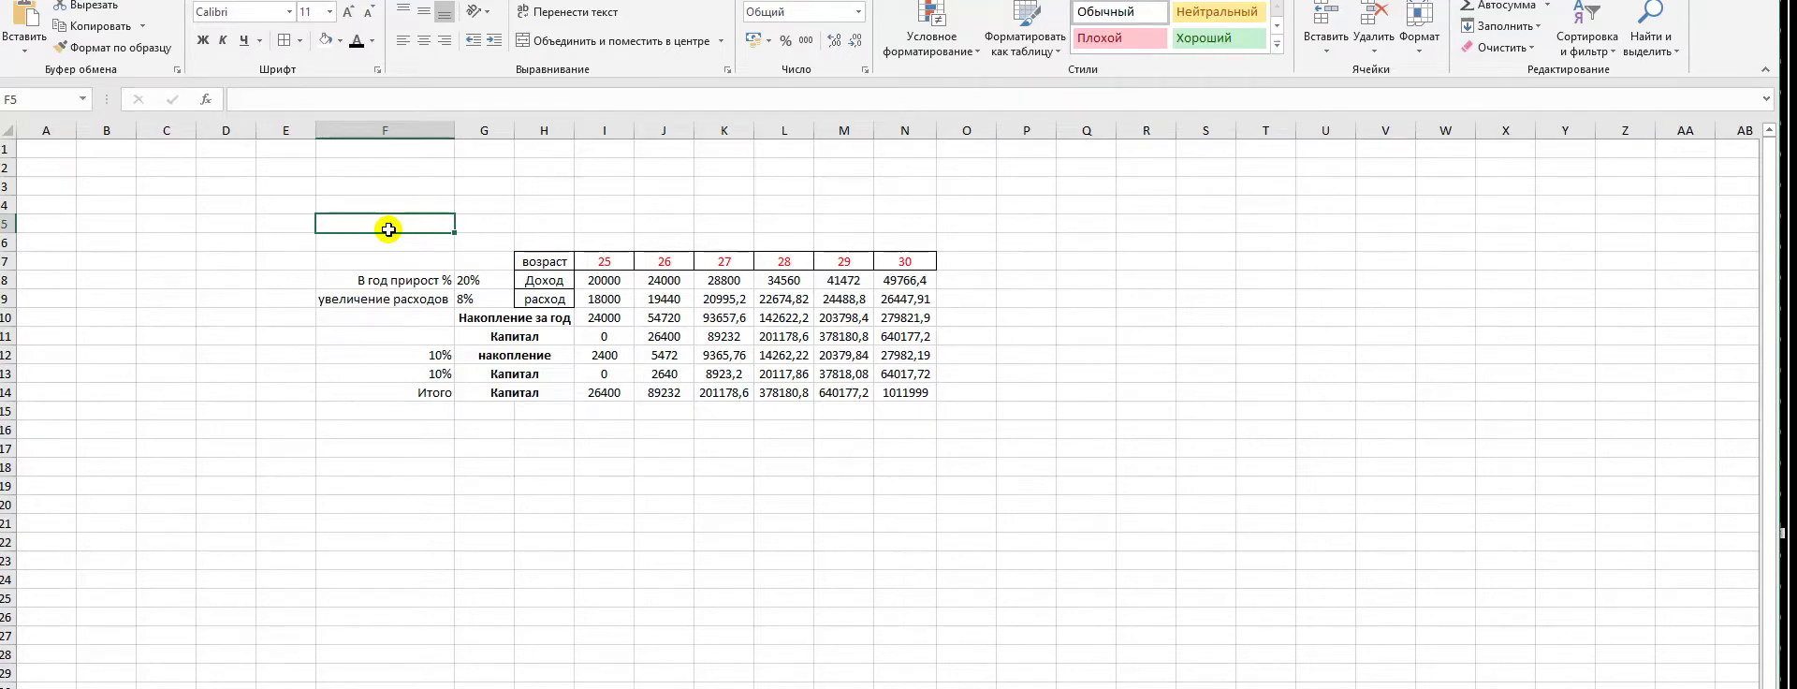
pyautogui.write('V')
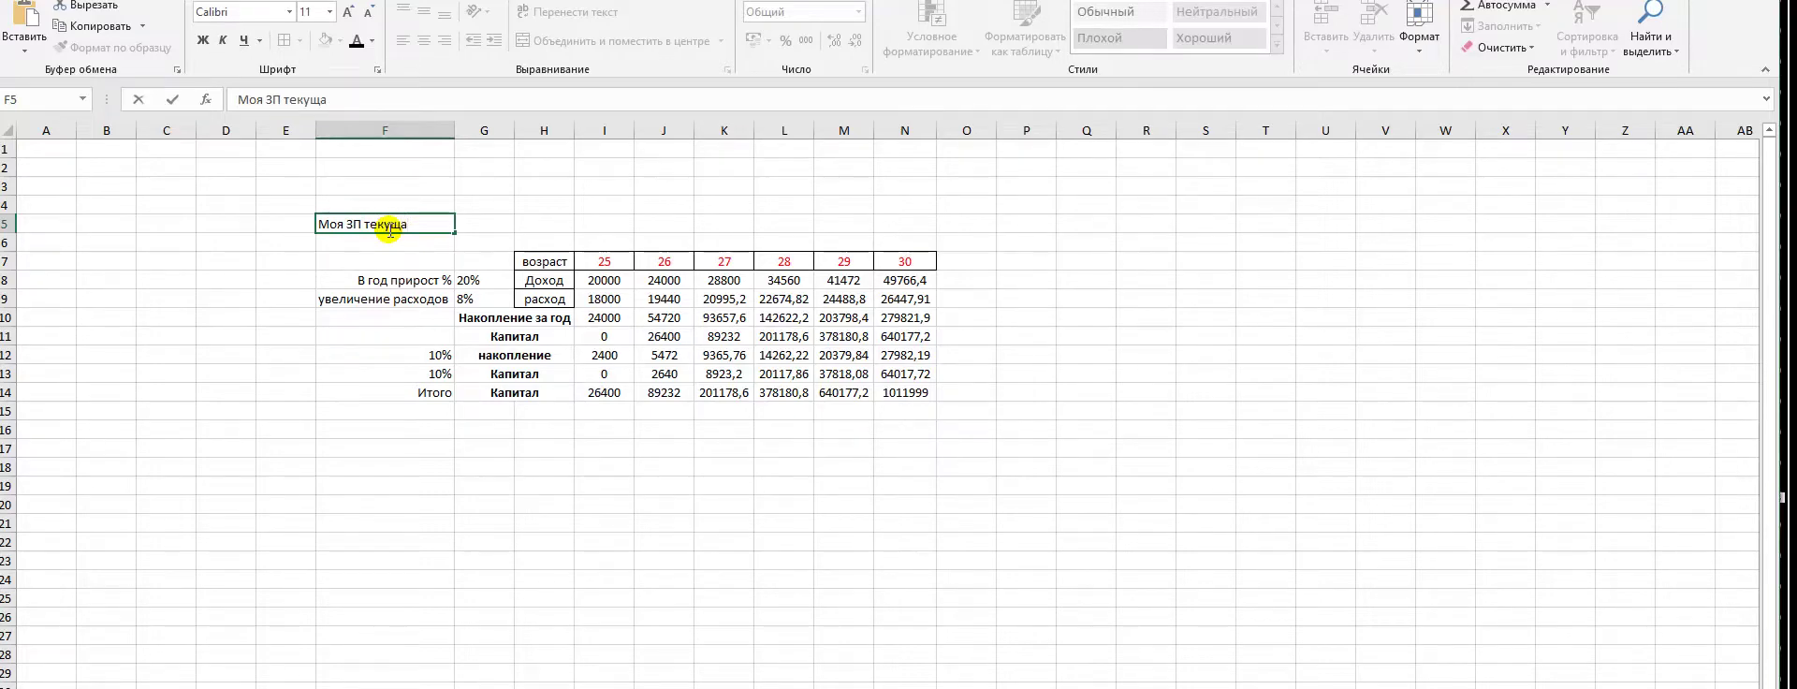
pyautogui.click(526, 203)
pyautogui.click(484, 228)
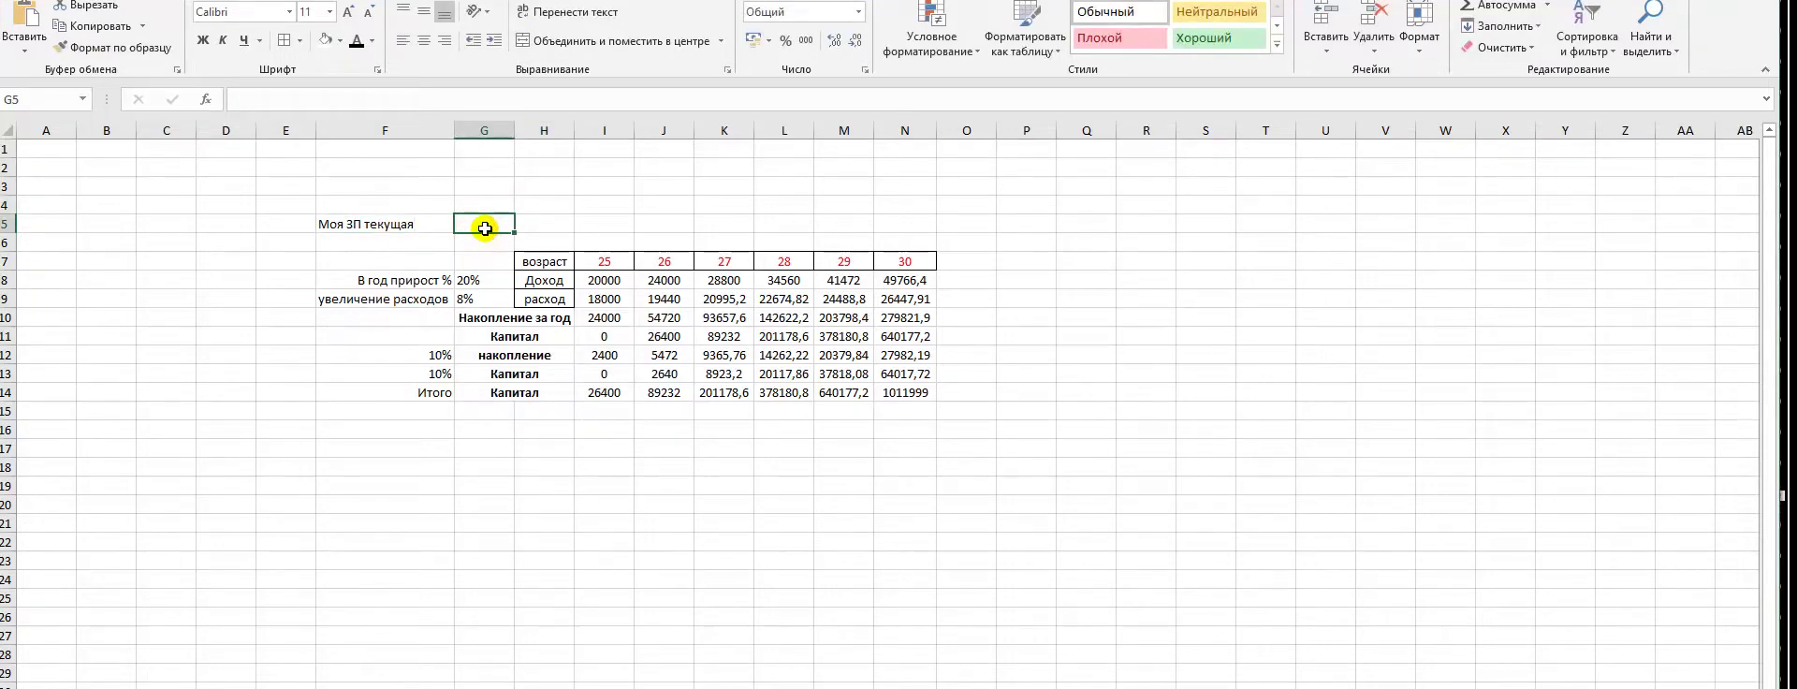
pyautogui.write('2000')
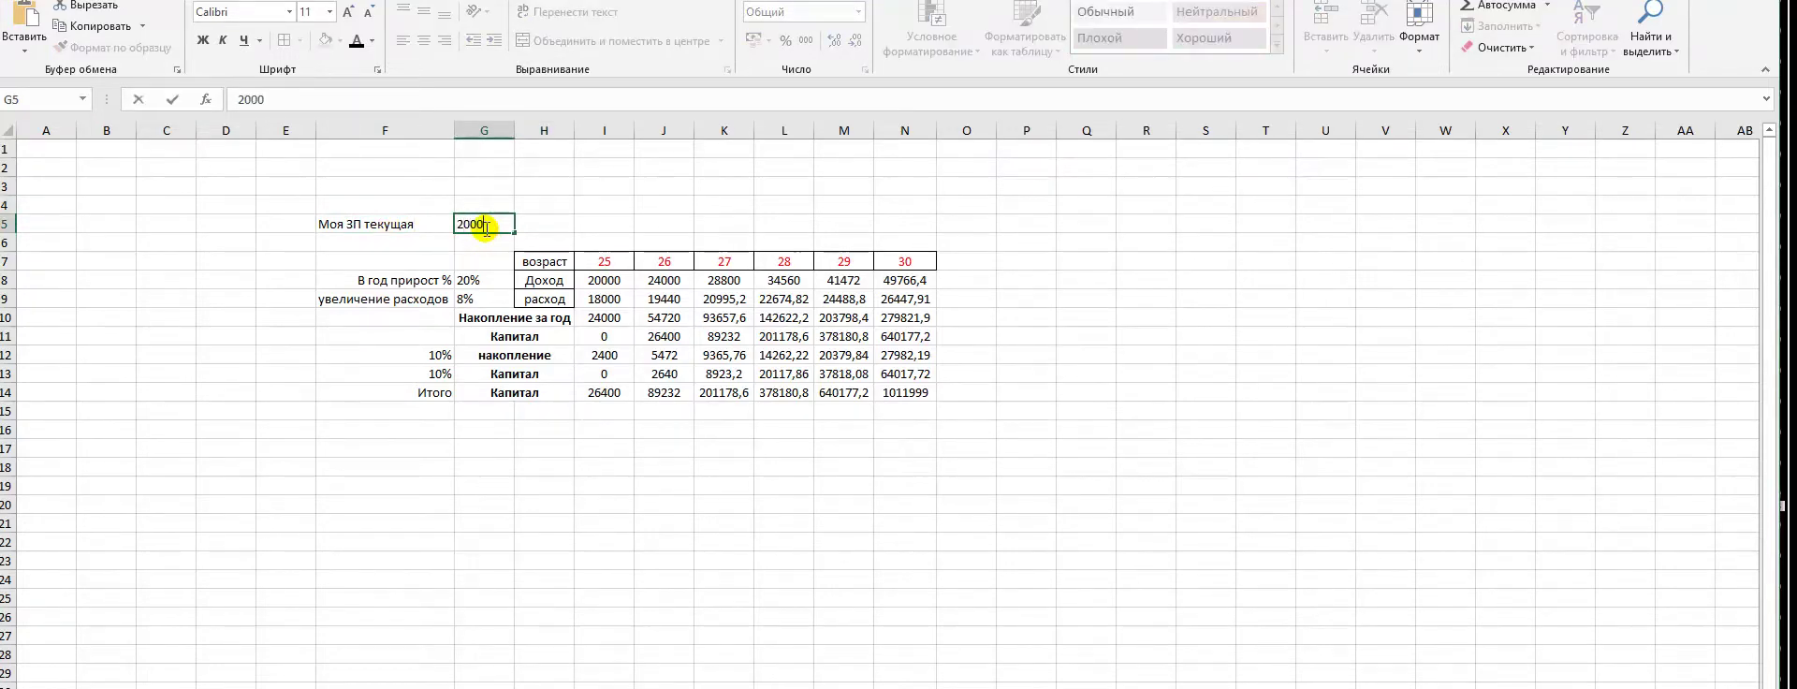
pyautogui.write('0')
pyautogui.moveTo(1086, 279); pyautogui.dragTo(1085, 297)
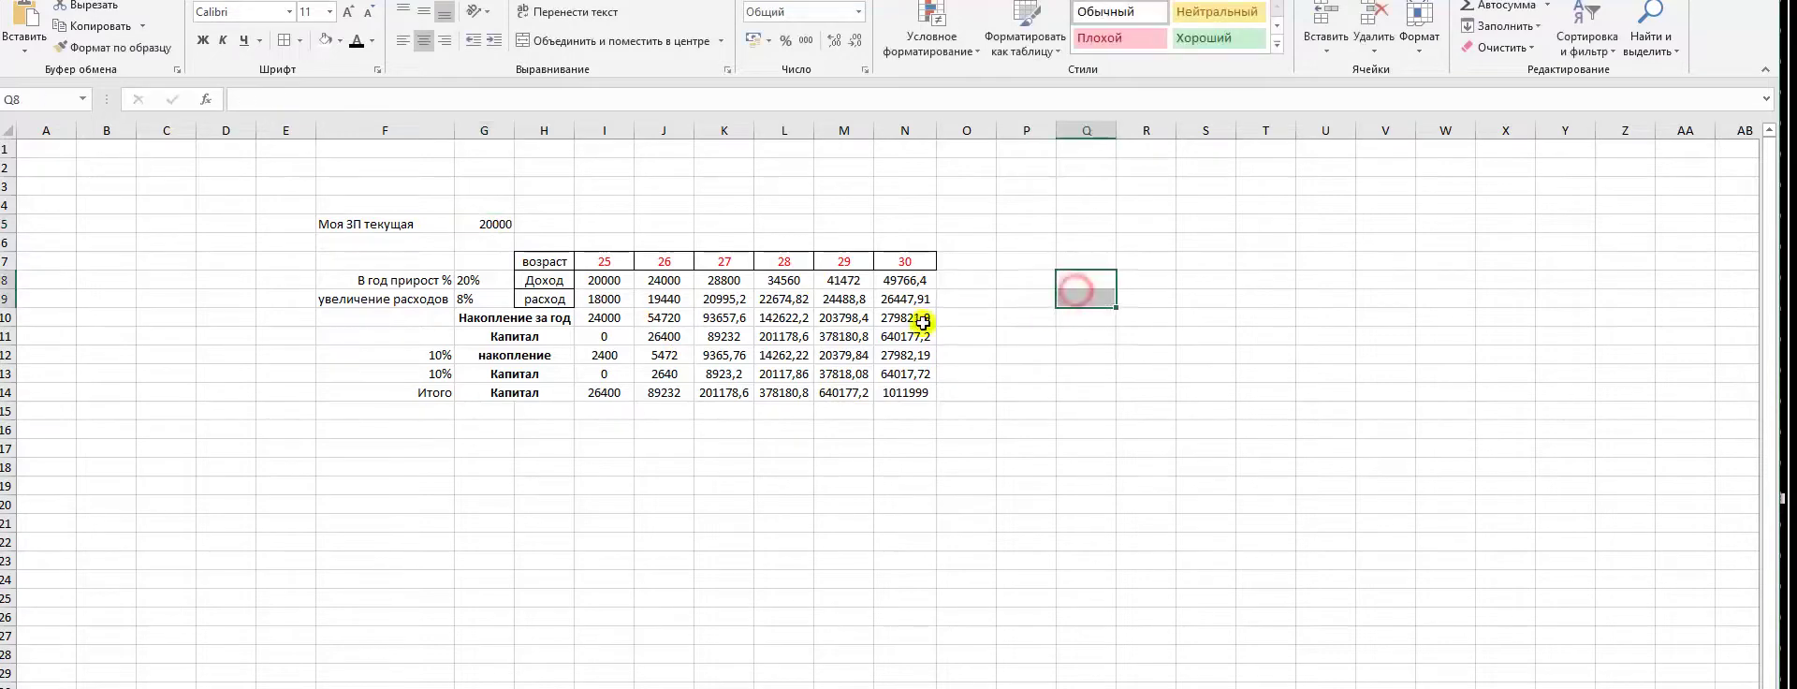
# Replace the fixed age-25 income in I8 with a formula referencing the current salary, =G5
pyautogui.click(592, 277)
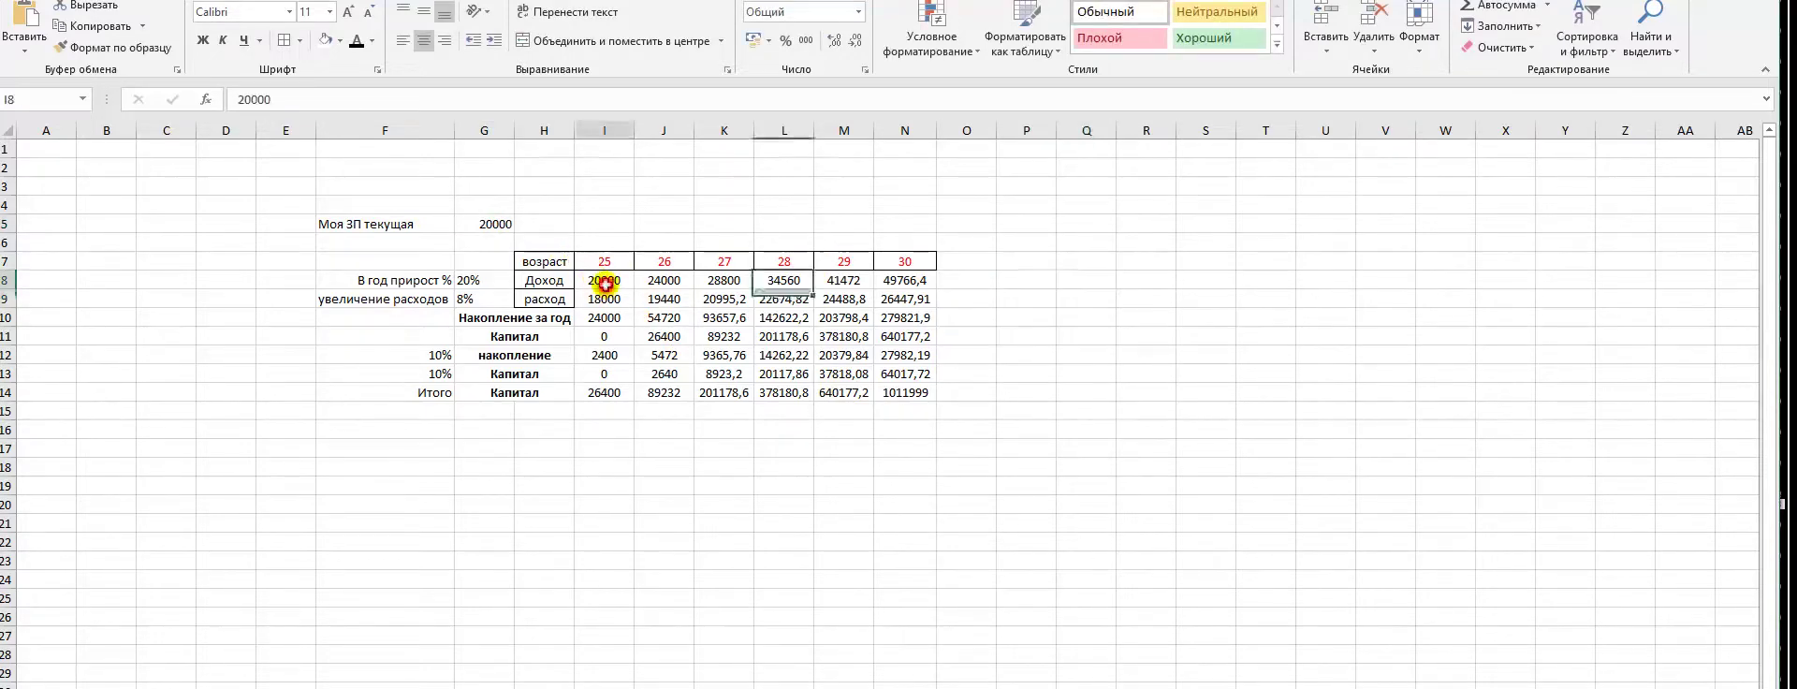
pyautogui.press('Delete')
pyautogui.click(1029, 298)
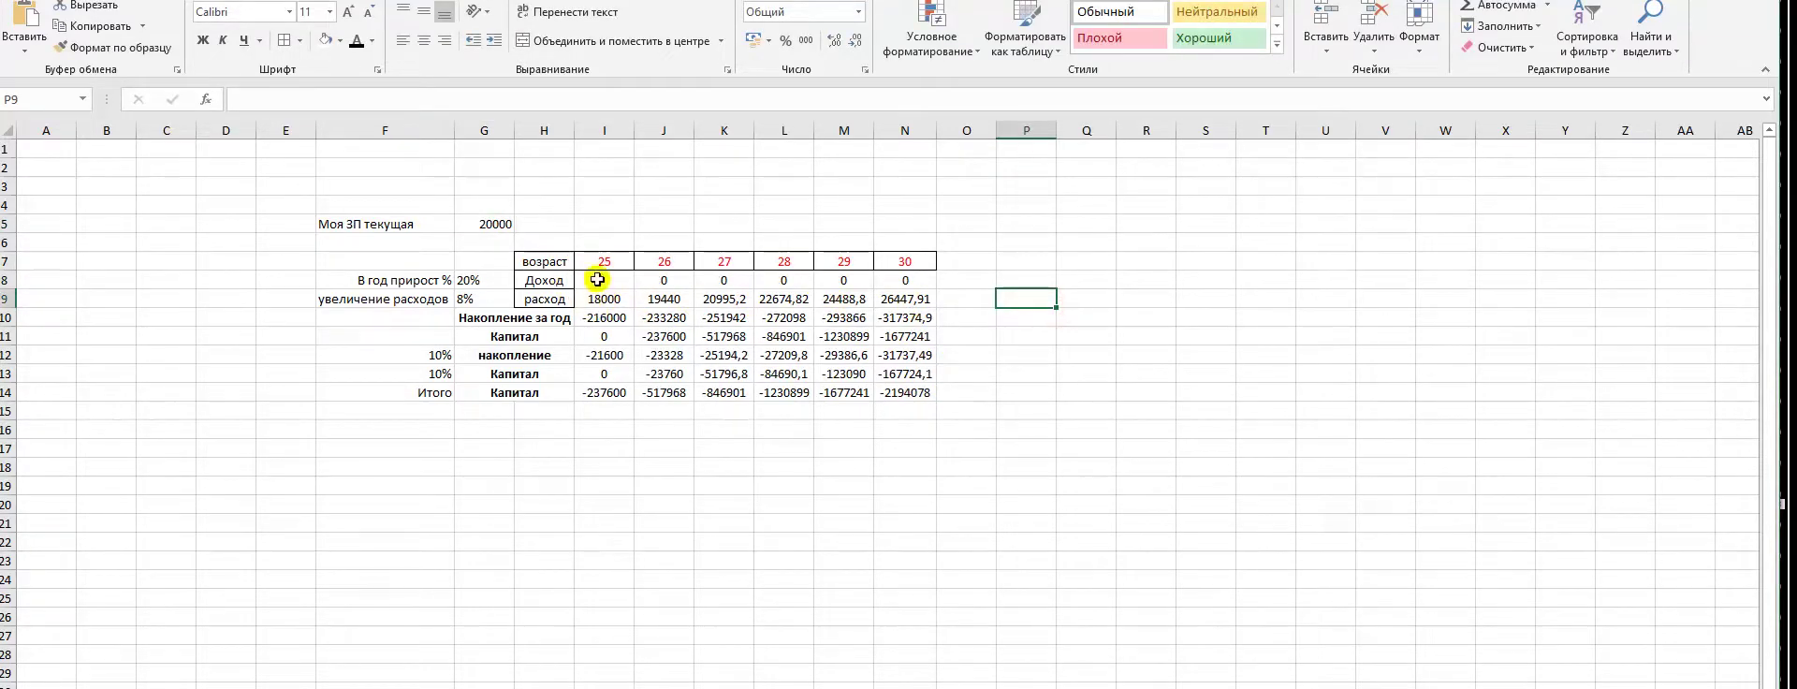
pyautogui.click(598, 280)
pyautogui.write('=')
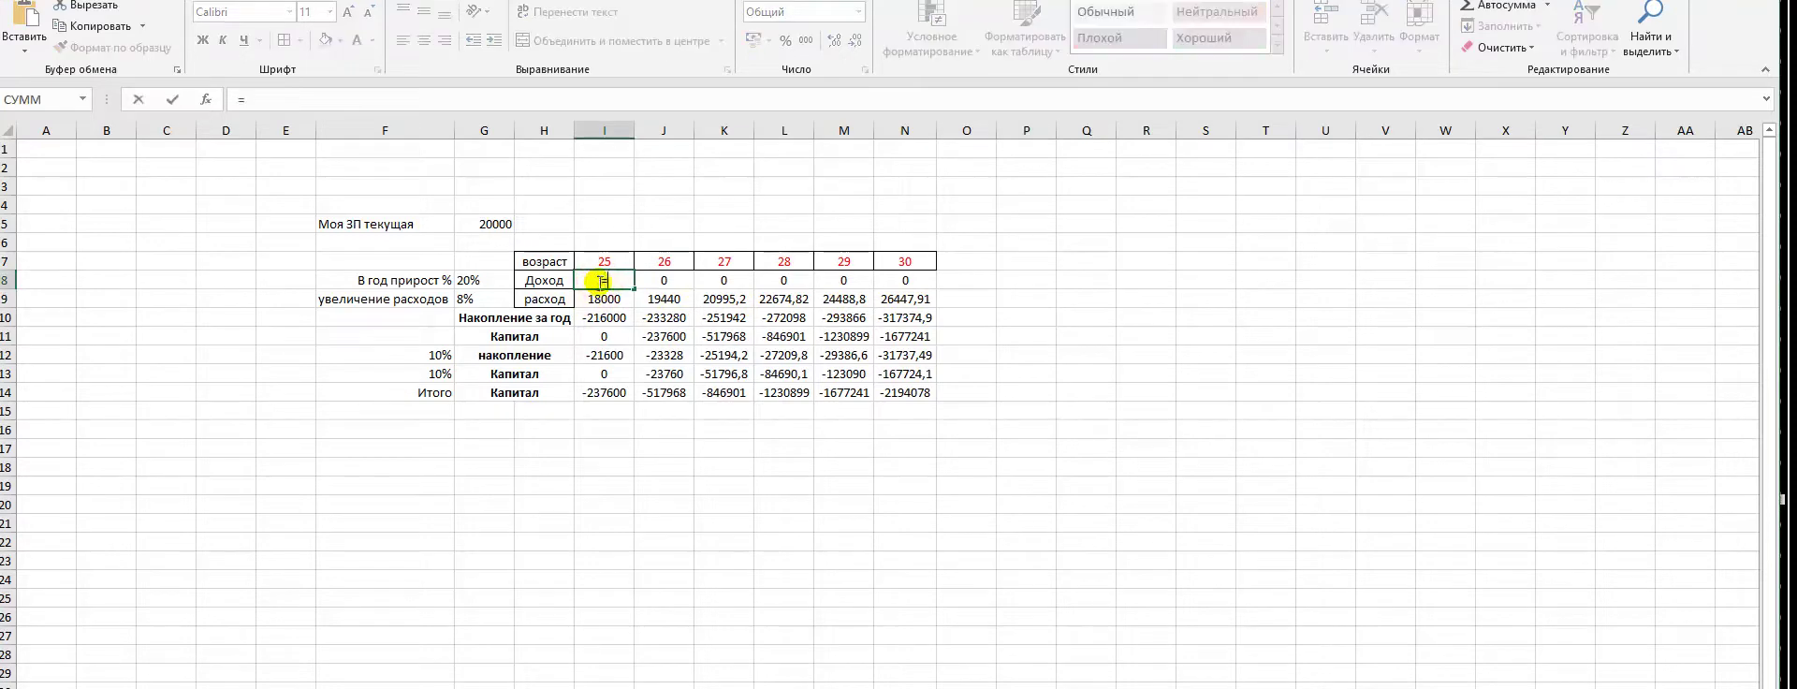
pyautogui.click(483, 224)
pyautogui.press('Return')
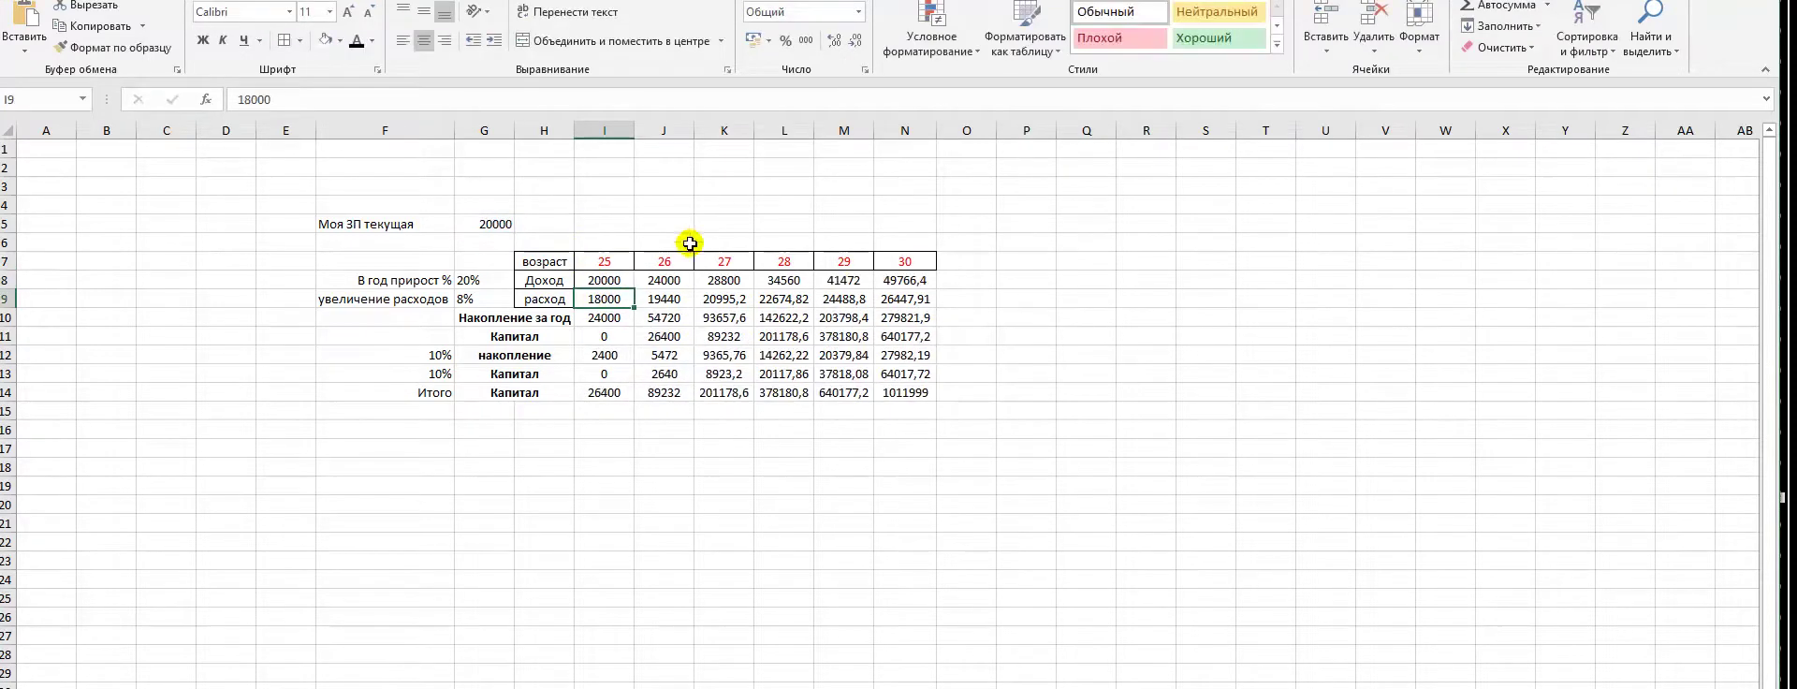
pyautogui.click(1038, 313)
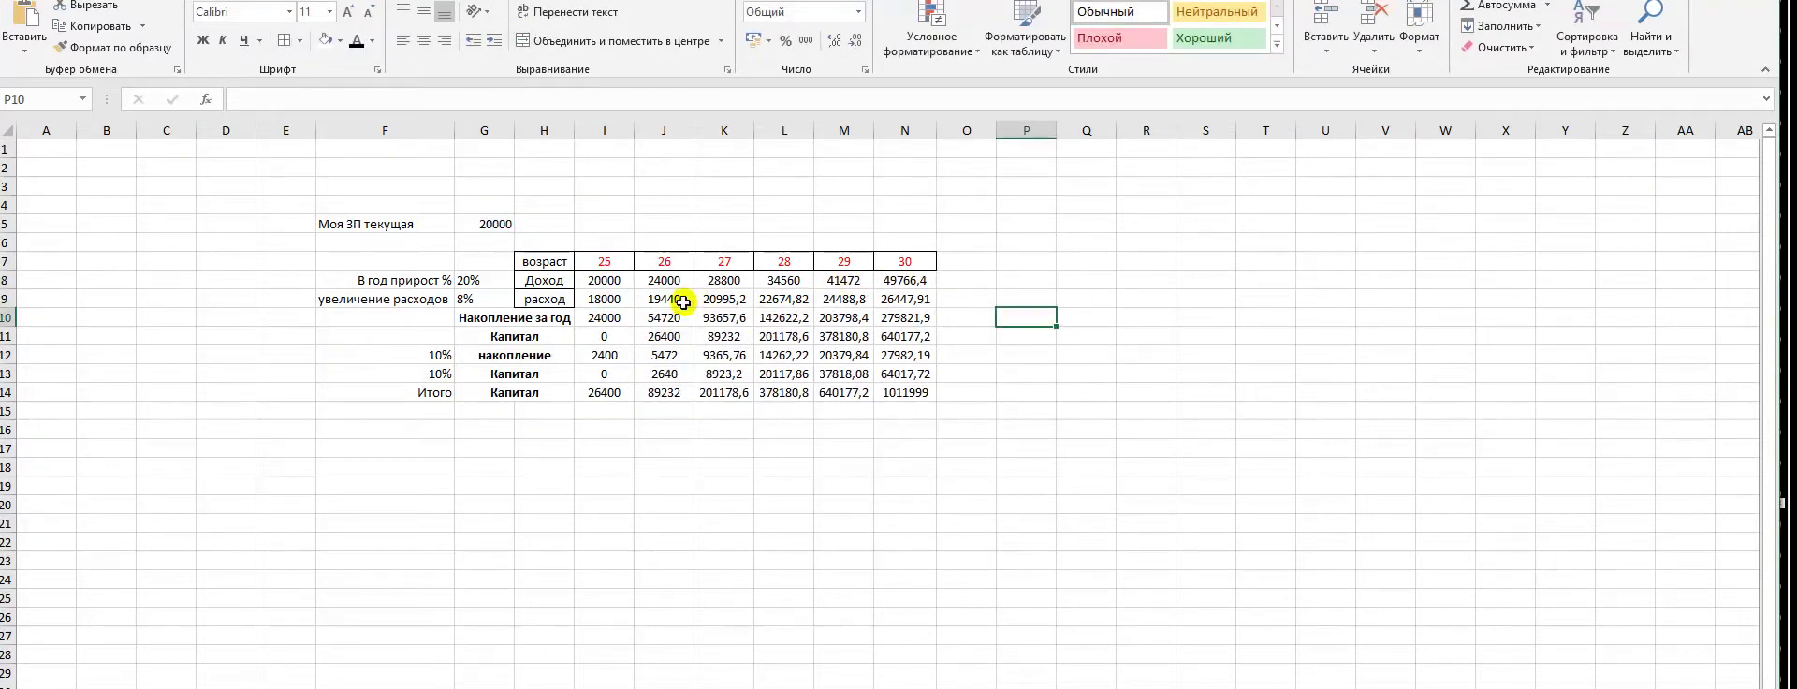
# Add cell borders to the row labels in G10:H14 and to the growth-rate cells F8:G9
pyautogui.moveTo(521, 317); pyautogui.dragTo(521, 393)
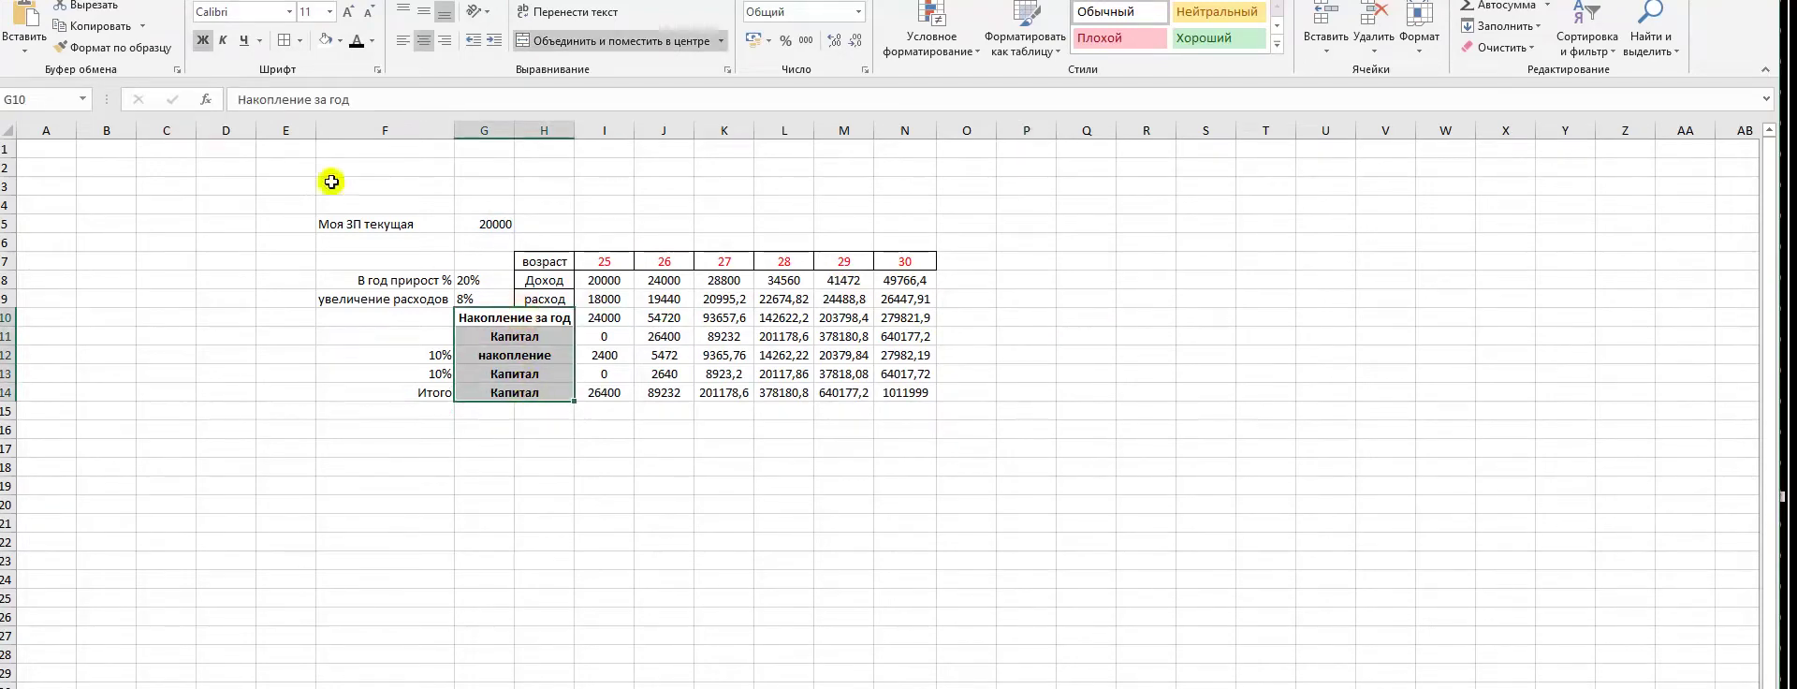
pyautogui.click(284, 40)
pyautogui.click(990, 234)
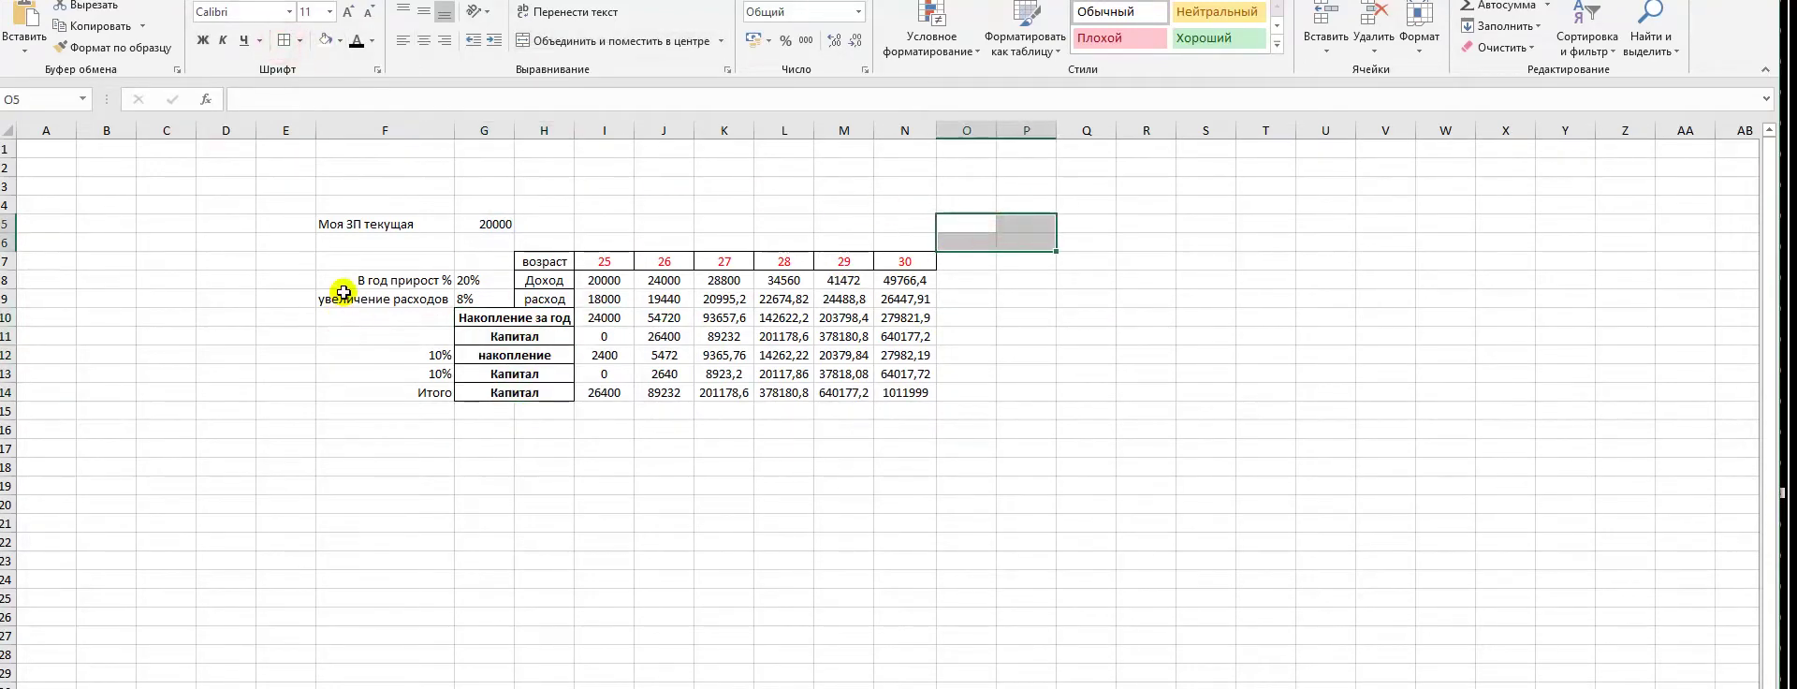
pyautogui.moveTo(337, 279); pyautogui.dragTo(472, 297)
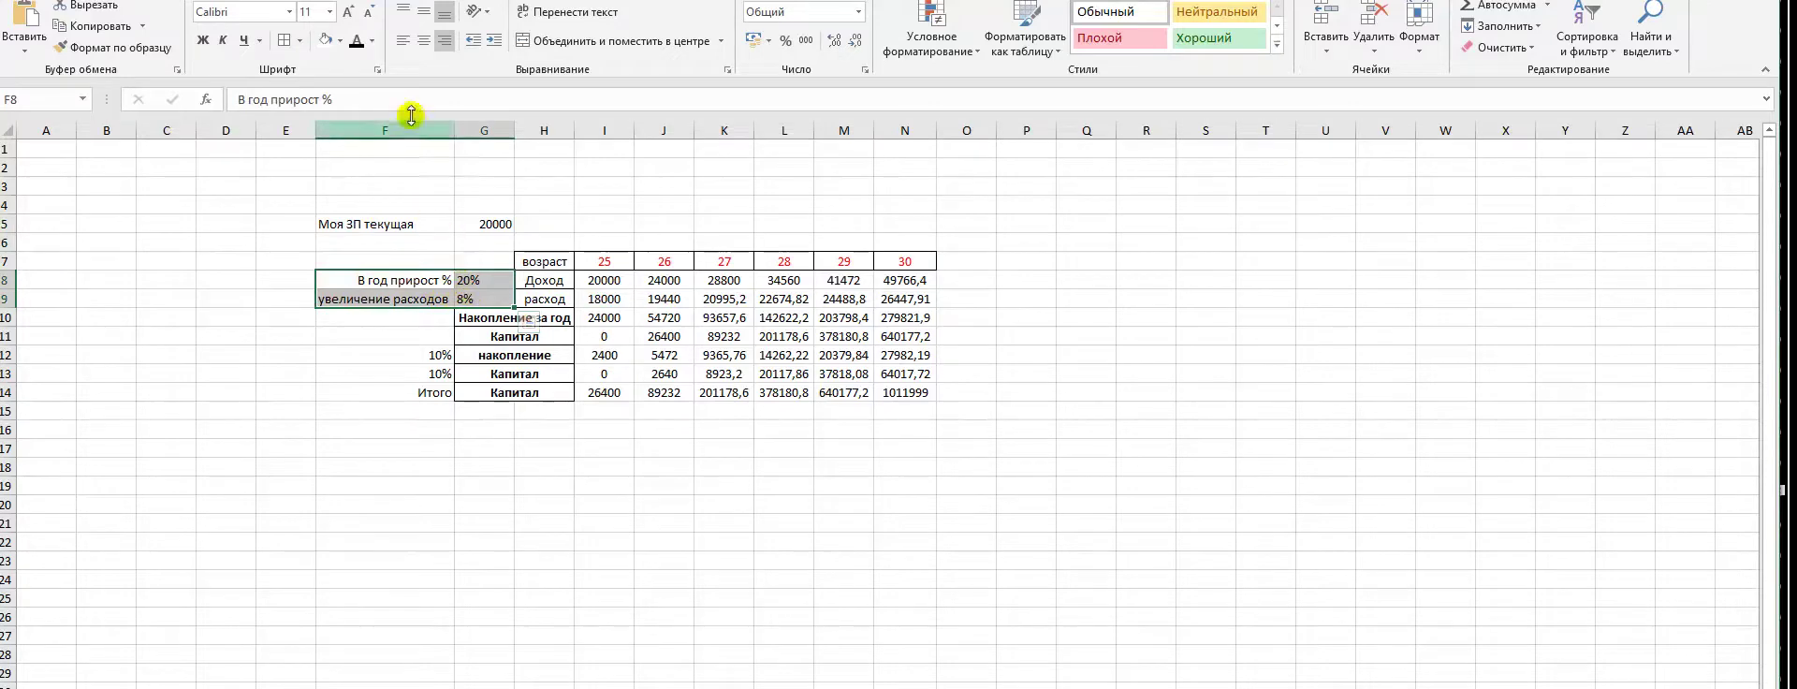
pyautogui.click(284, 40)
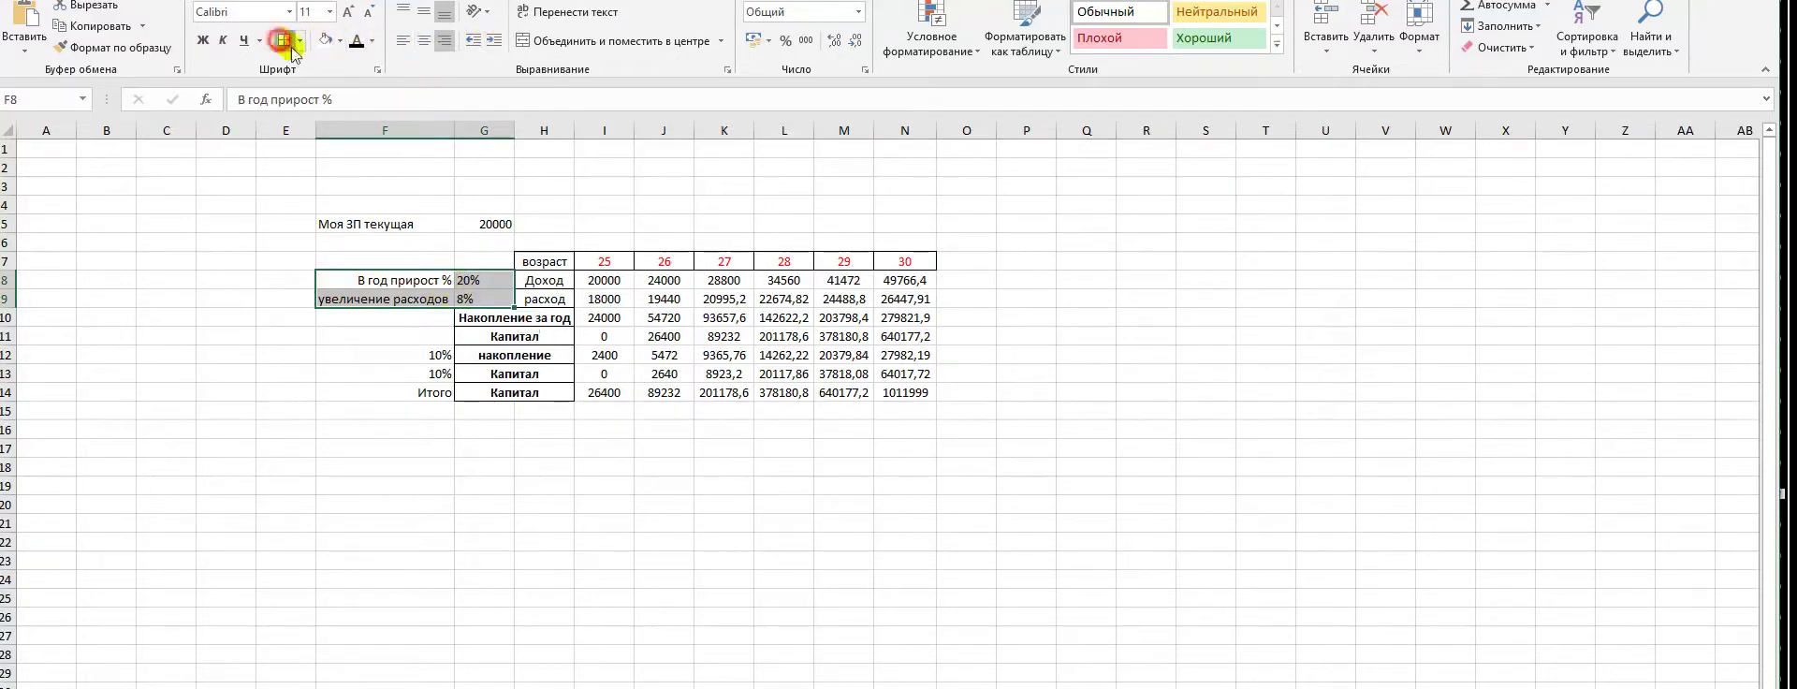
pyautogui.click(660, 521)
# Merge and centre F14:H14 into one cell and change its text to "Итоговый Капитал"
pyautogui.moveTo(410, 352); pyautogui.dragTo(561, 392)
pyautogui.click(379, 447)
pyautogui.click(400, 412)
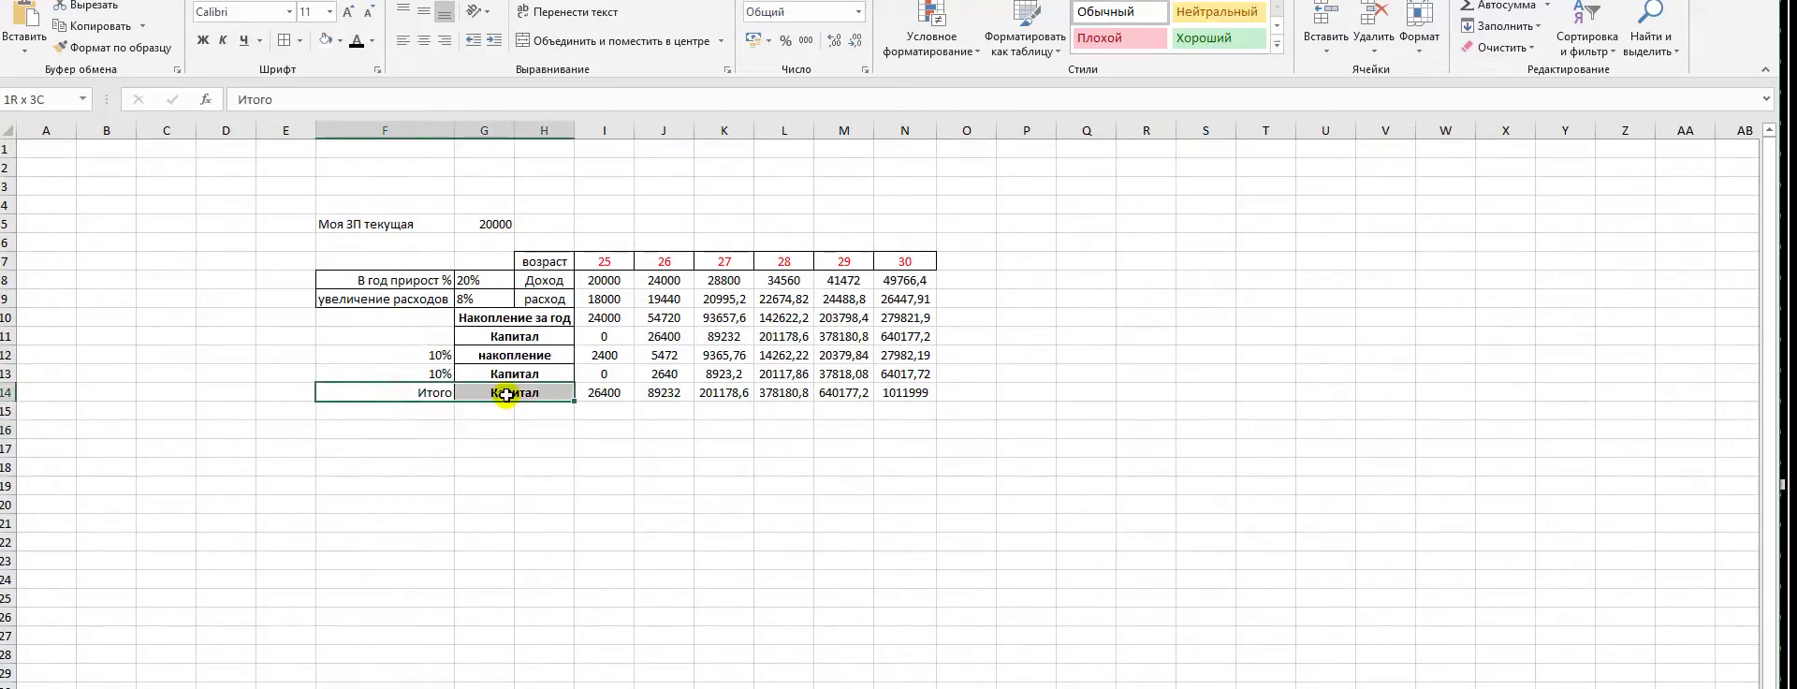
pyautogui.click(546, 42)
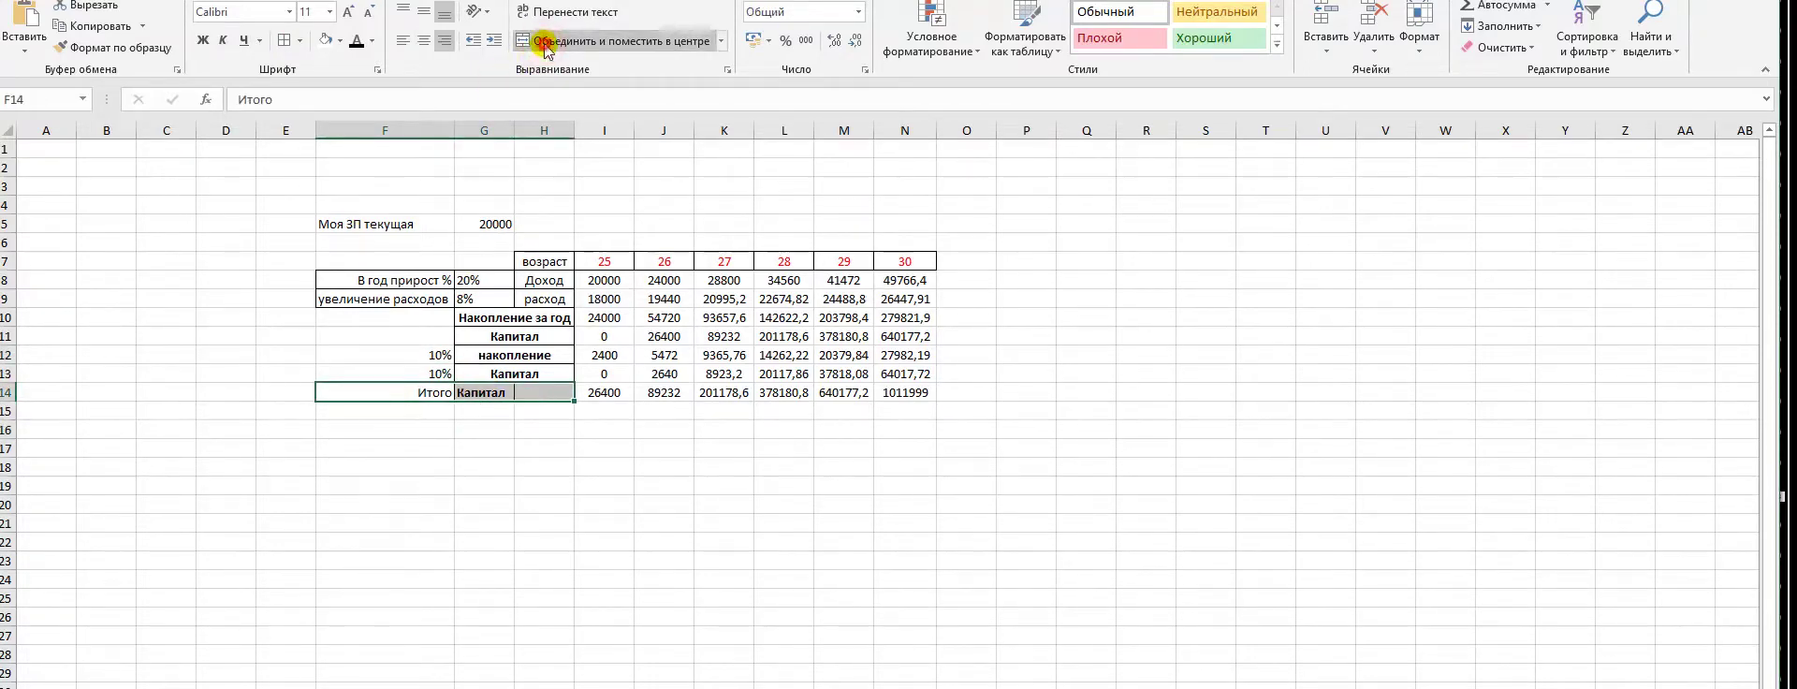
pyautogui.click(545, 43)
pyautogui.click(833, 427)
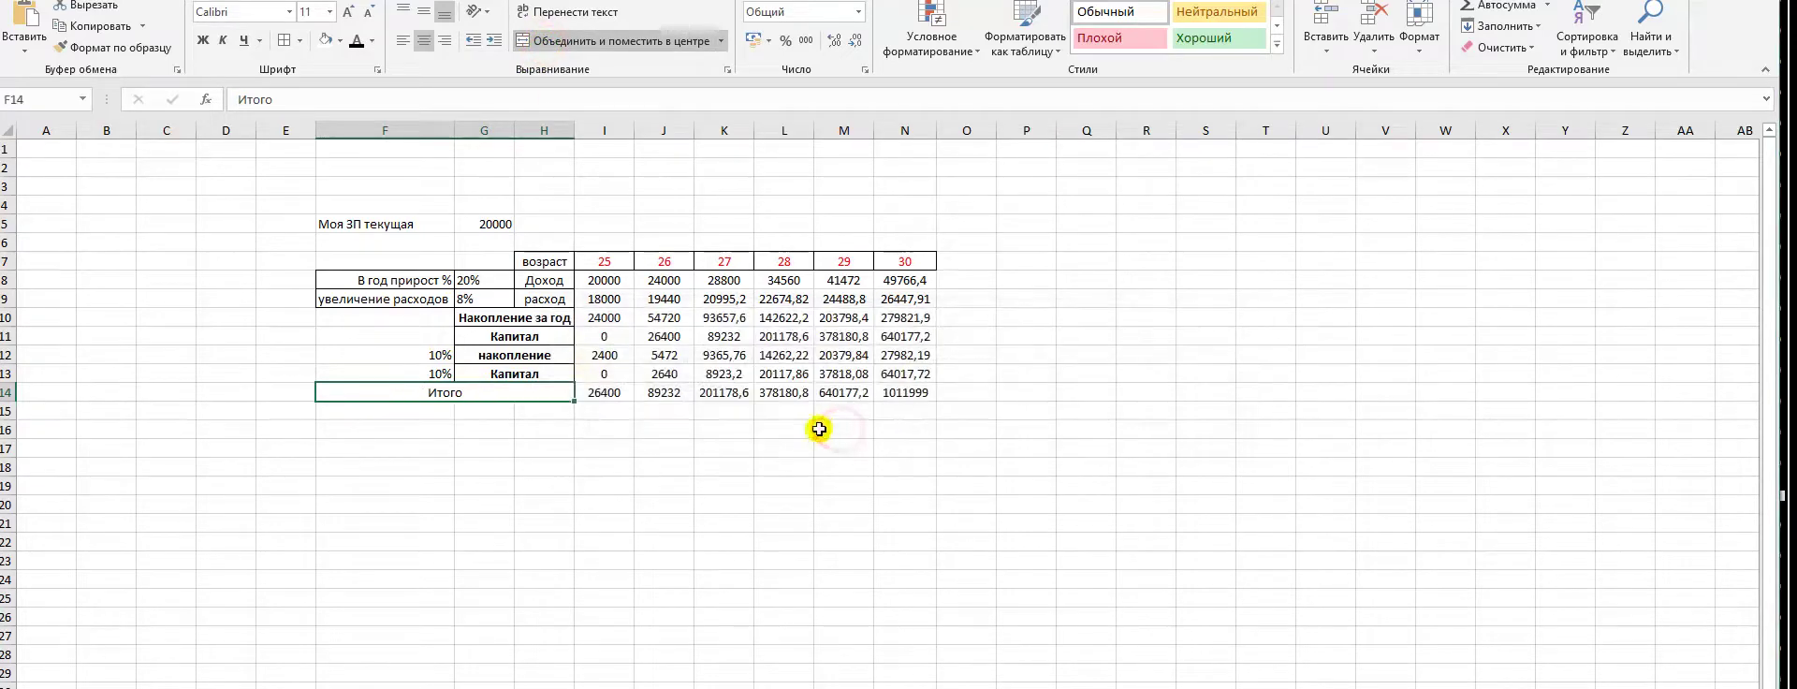
pyautogui.doubleClick(463, 393)
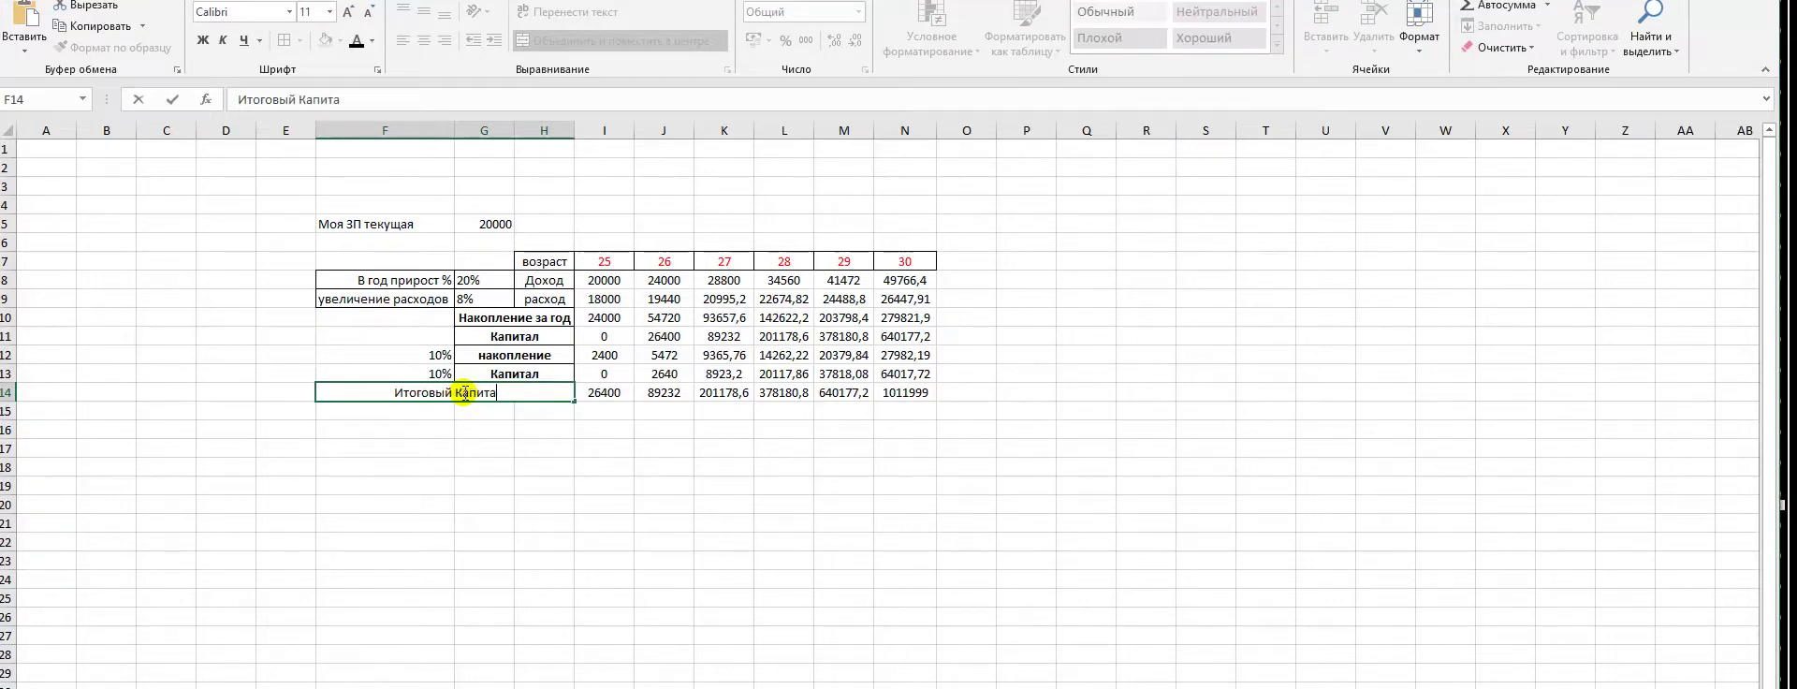
pyautogui.click(489, 466)
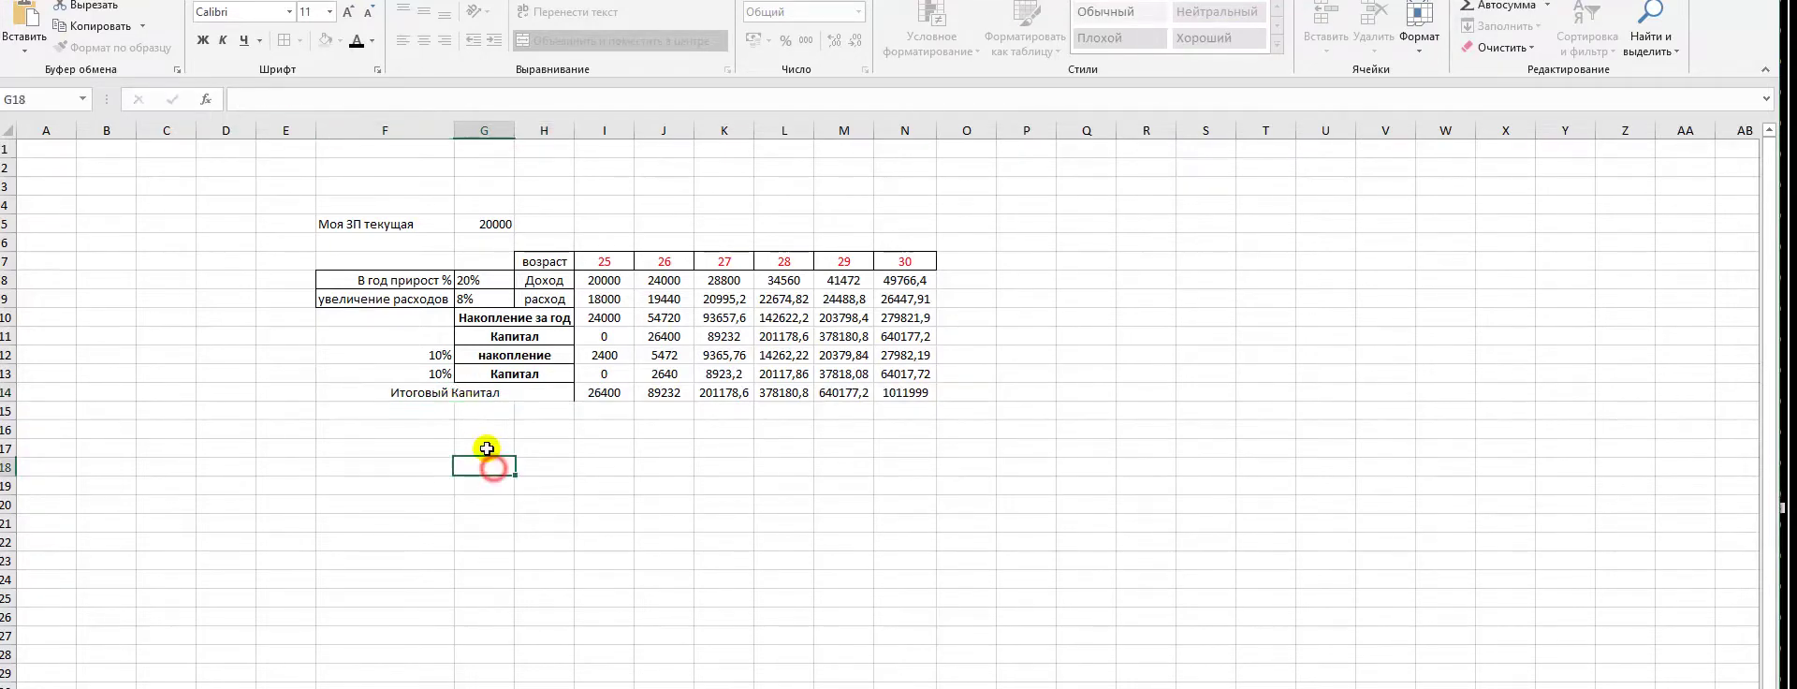
# Add cell borders to F12:H13 and the merged "Итоговый Капитал" cell, and make that merged label bold
pyautogui.click(426, 395)
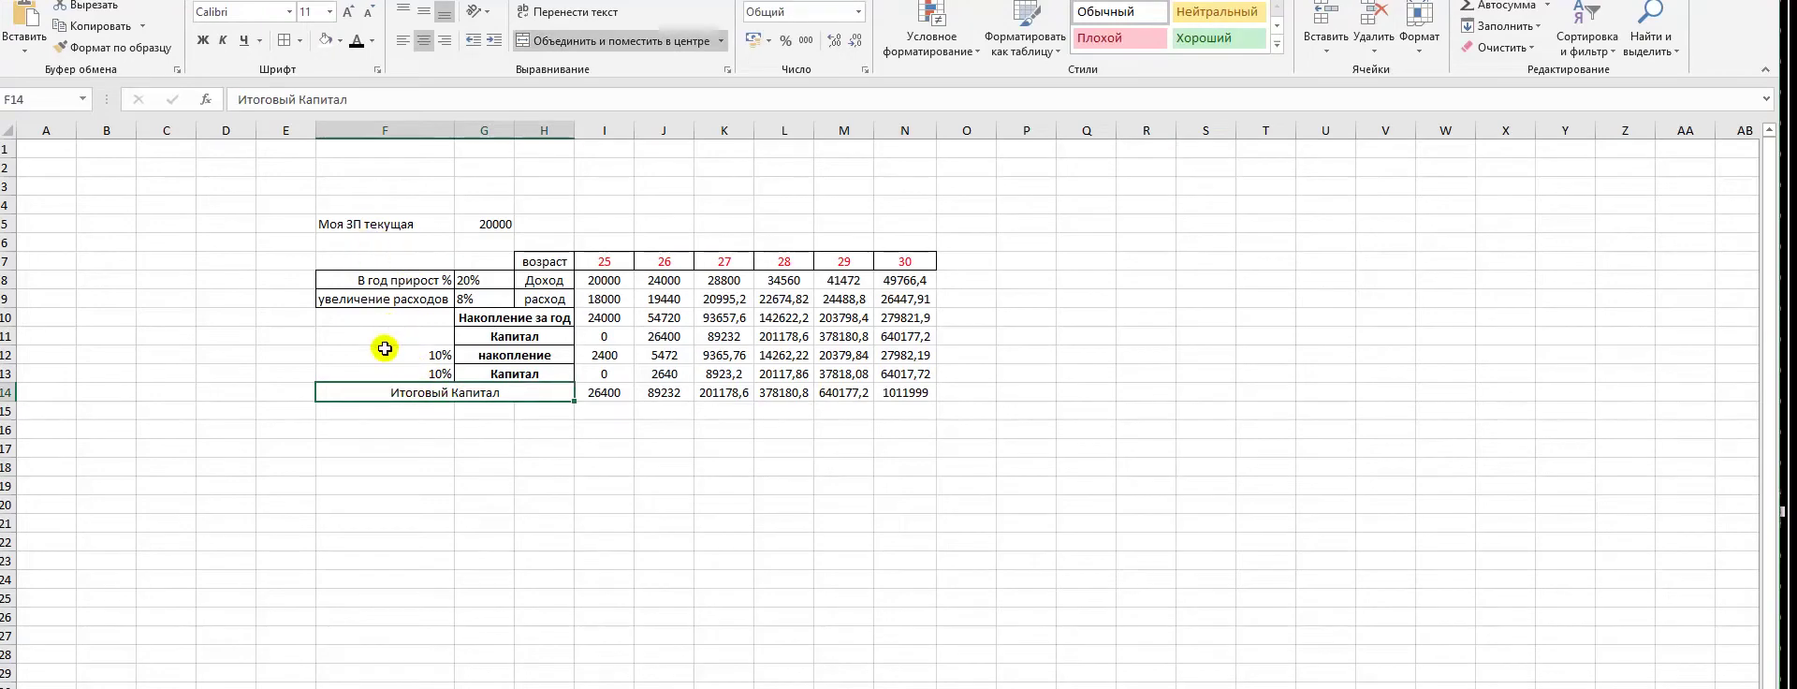
pyautogui.moveTo(382, 354); pyautogui.dragTo(506, 374)
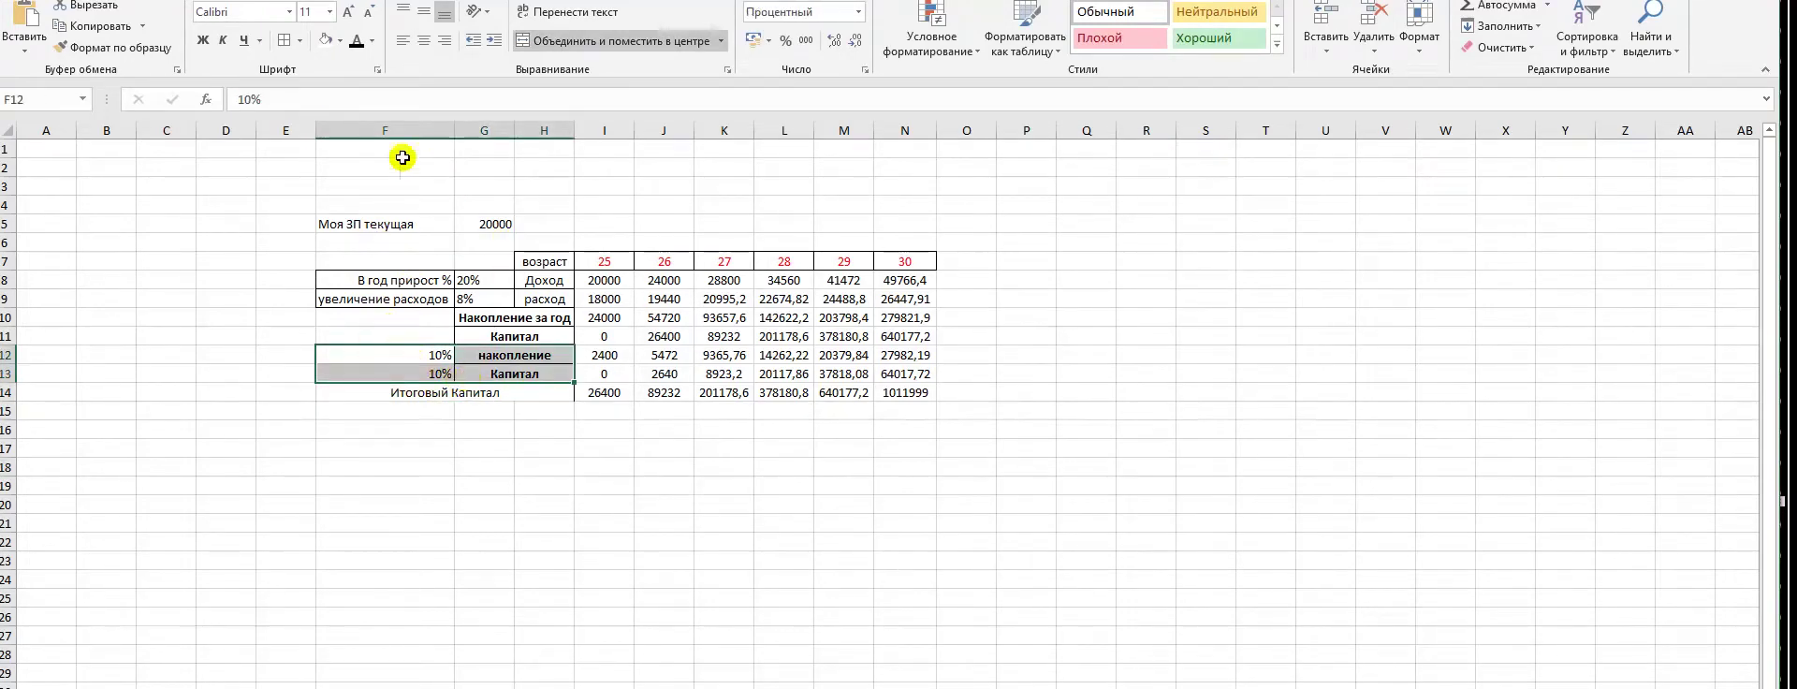
pyautogui.click(281, 41)
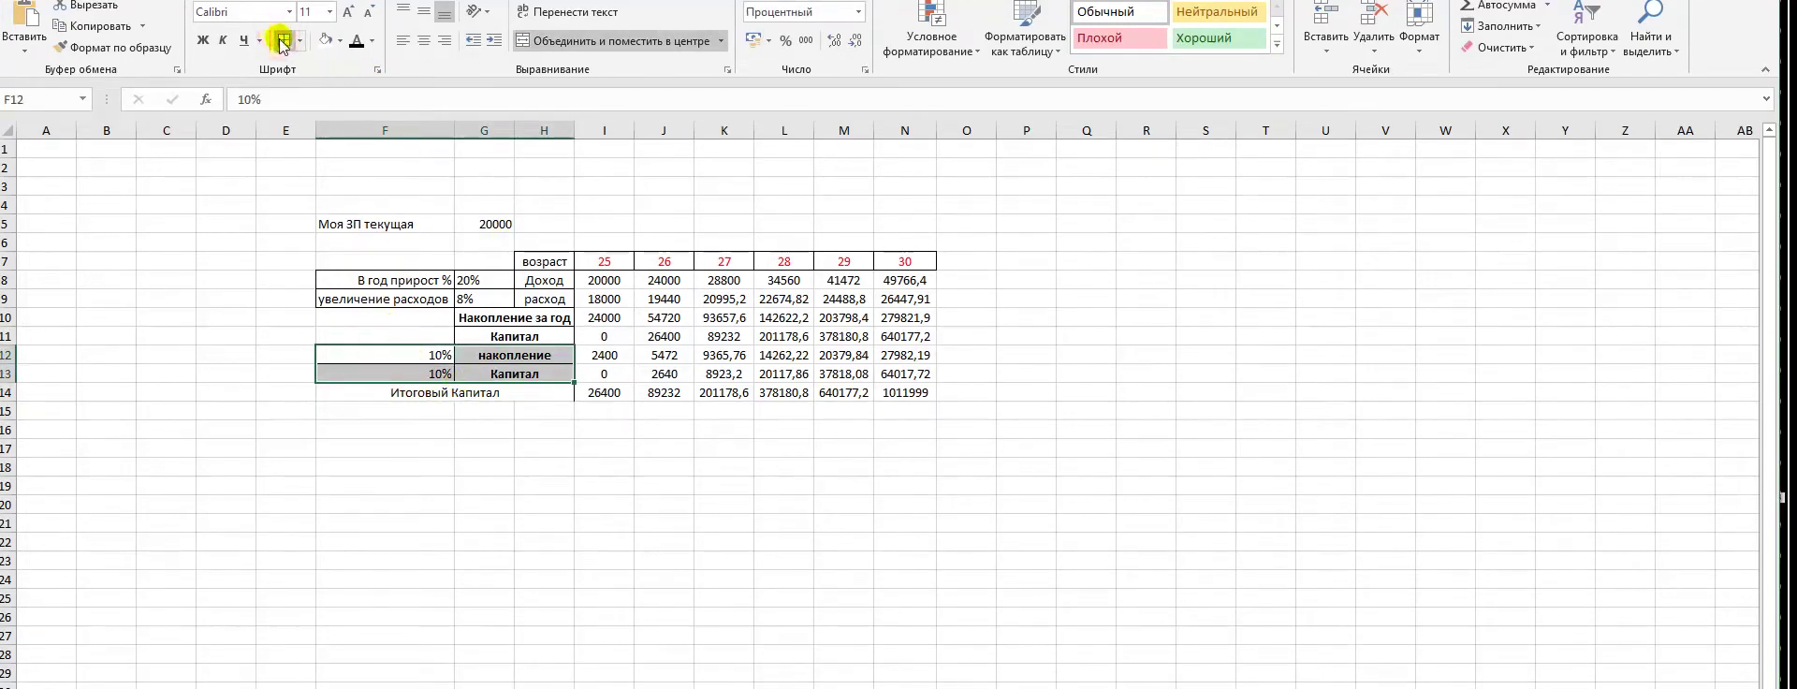
pyautogui.click(421, 393)
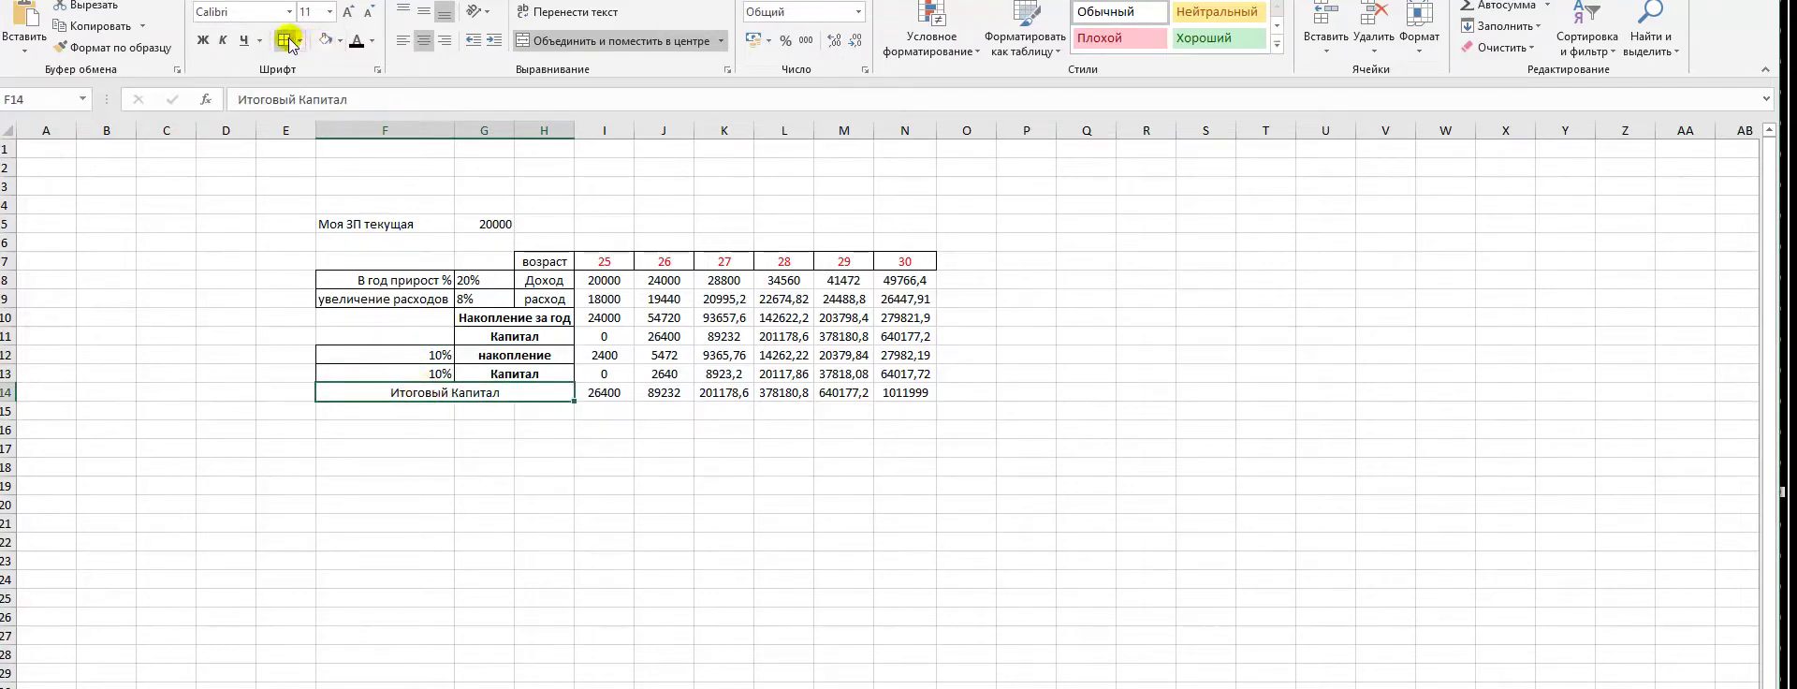
pyautogui.click(202, 40)
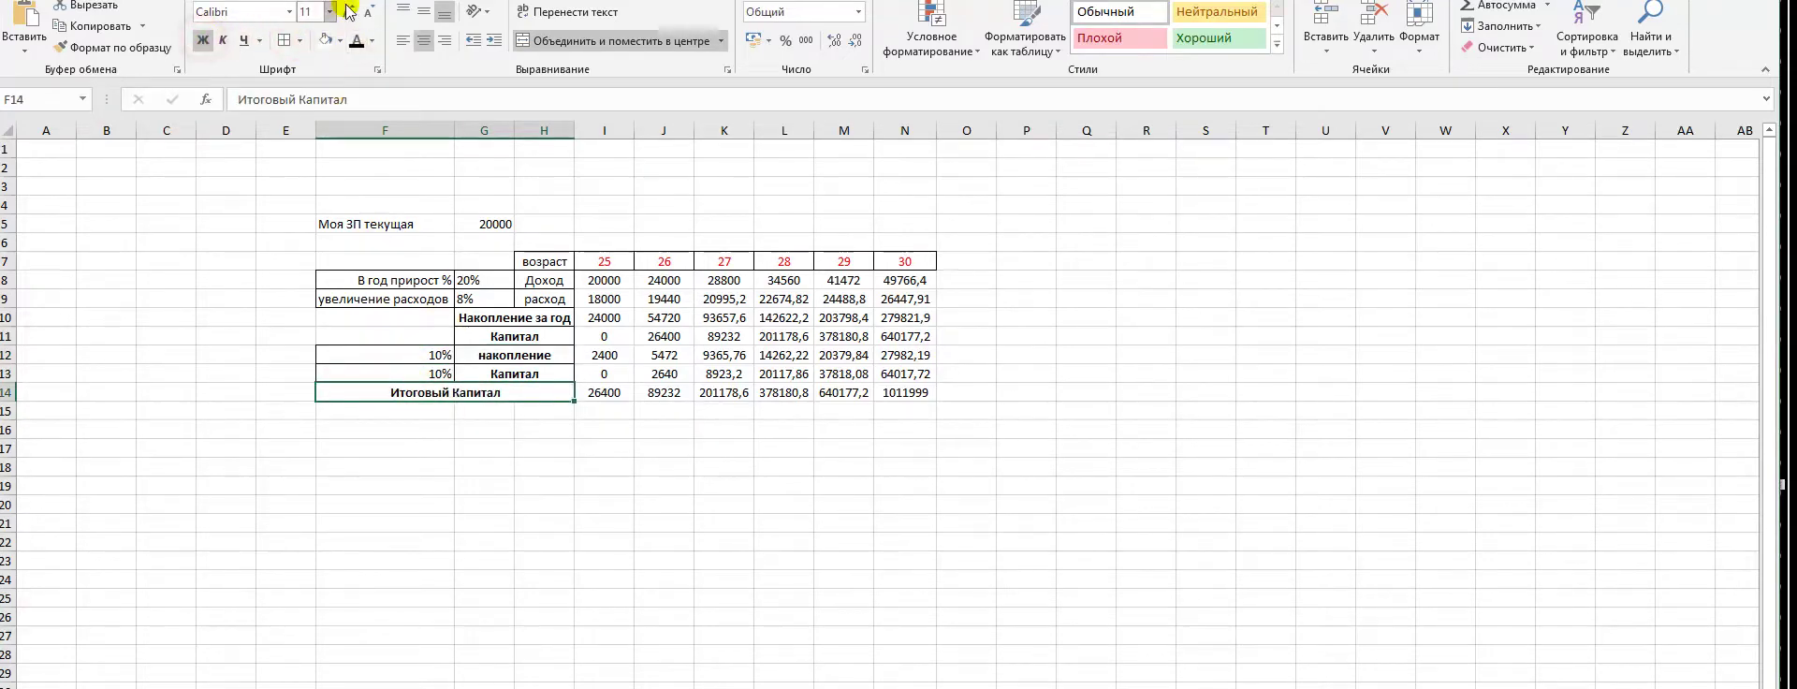
pyautogui.click(495, 504)
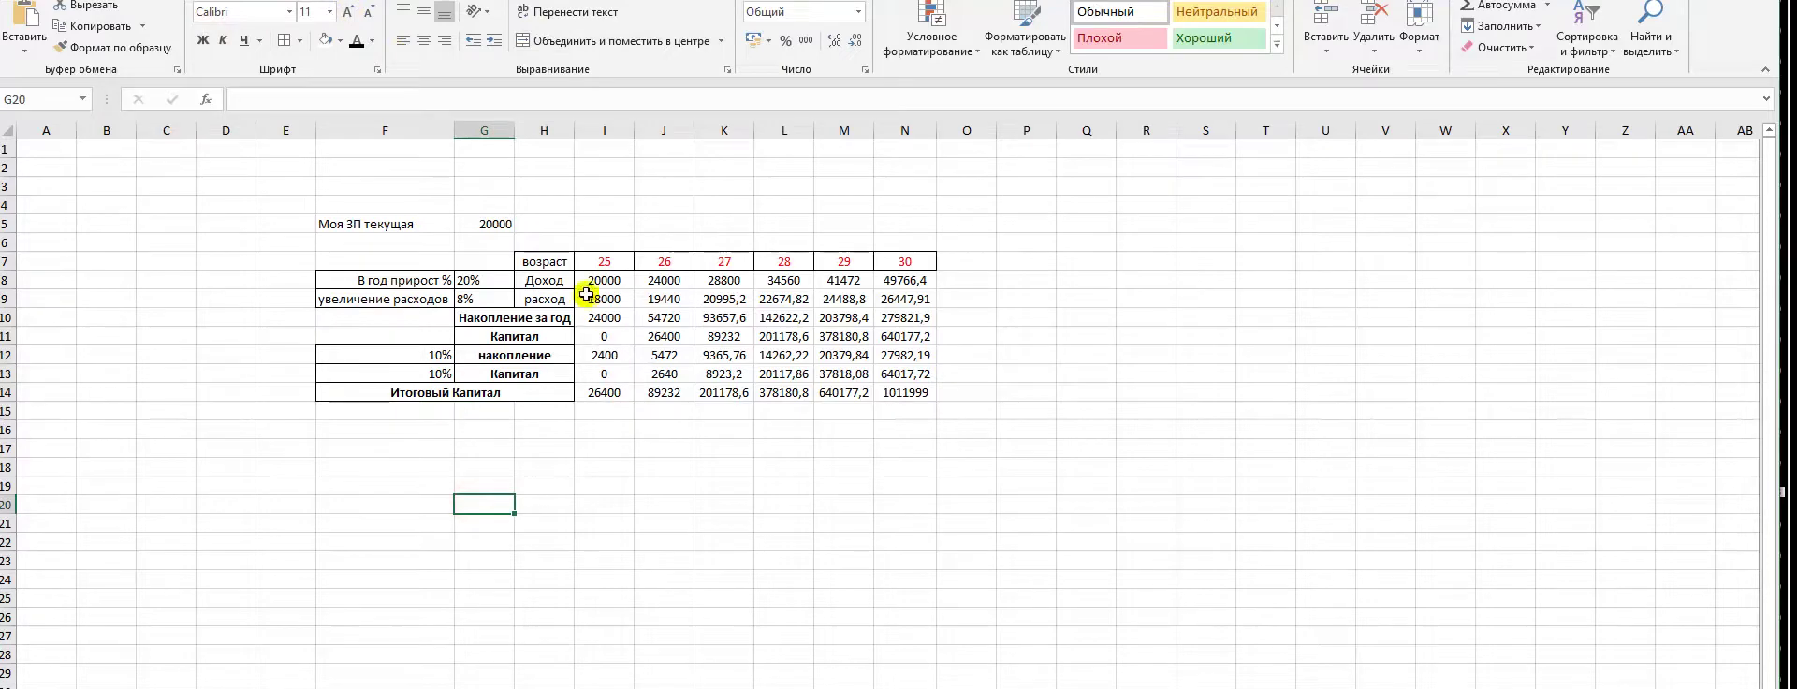
# Add cell borders to all the yearly figures in I8:N14
pyautogui.moveTo(608, 282); pyautogui.dragTo(904, 393)
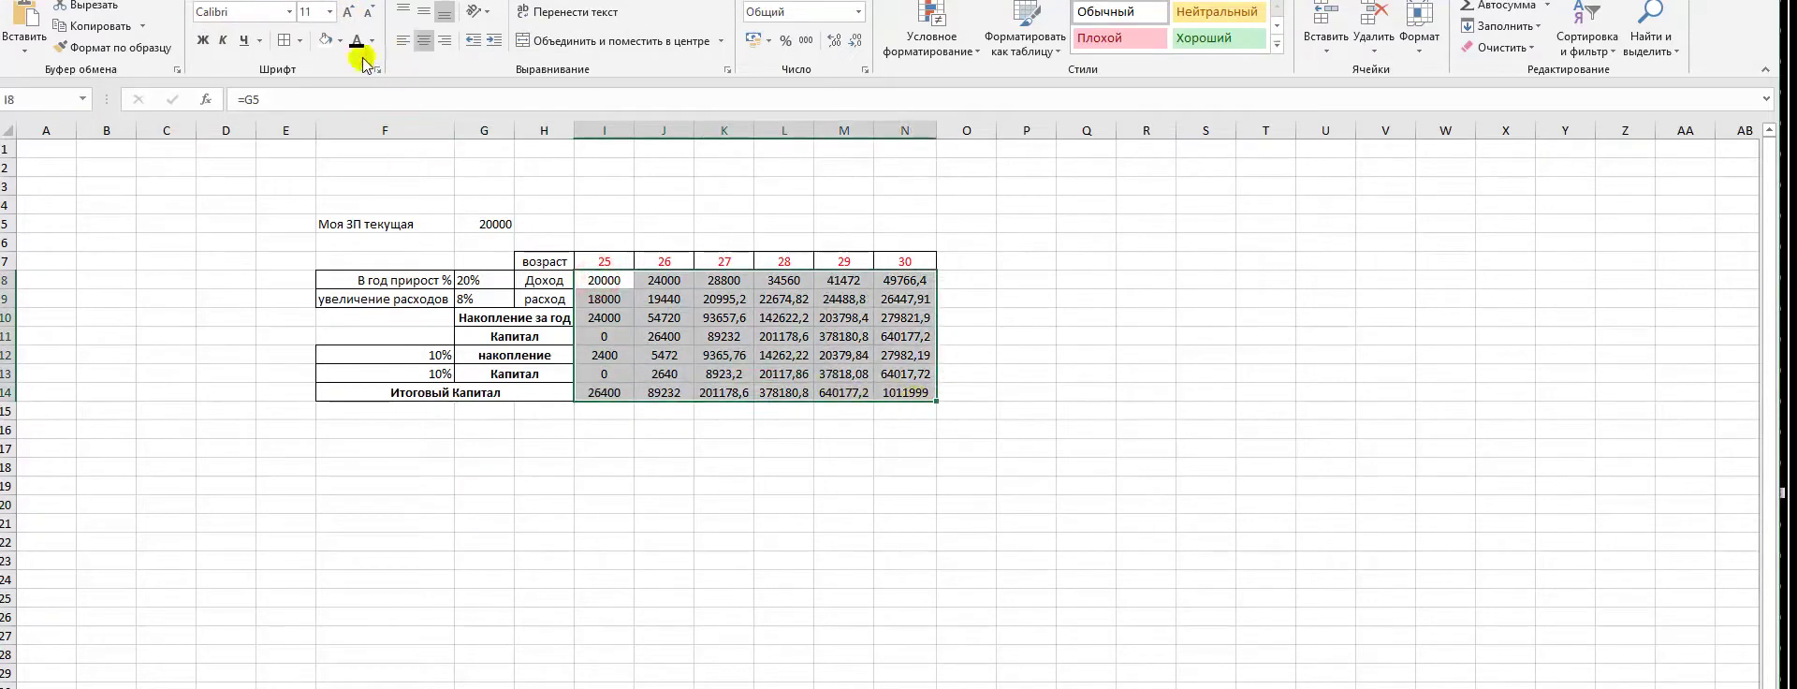
pyautogui.click(284, 40)
pyautogui.click(646, 520)
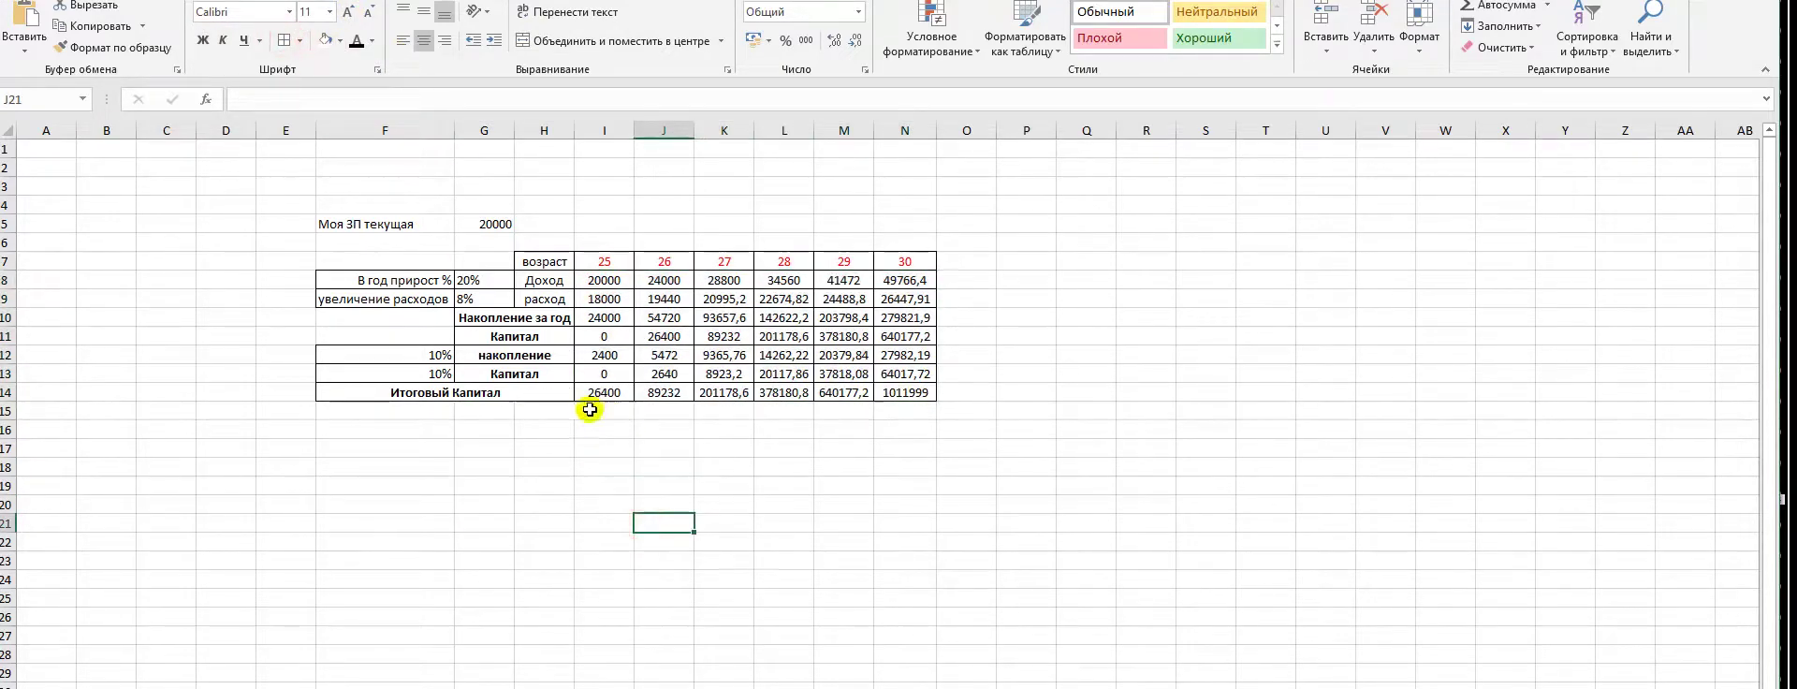
# Set the current salary in G5 to 50000
pyautogui.click(481, 224)
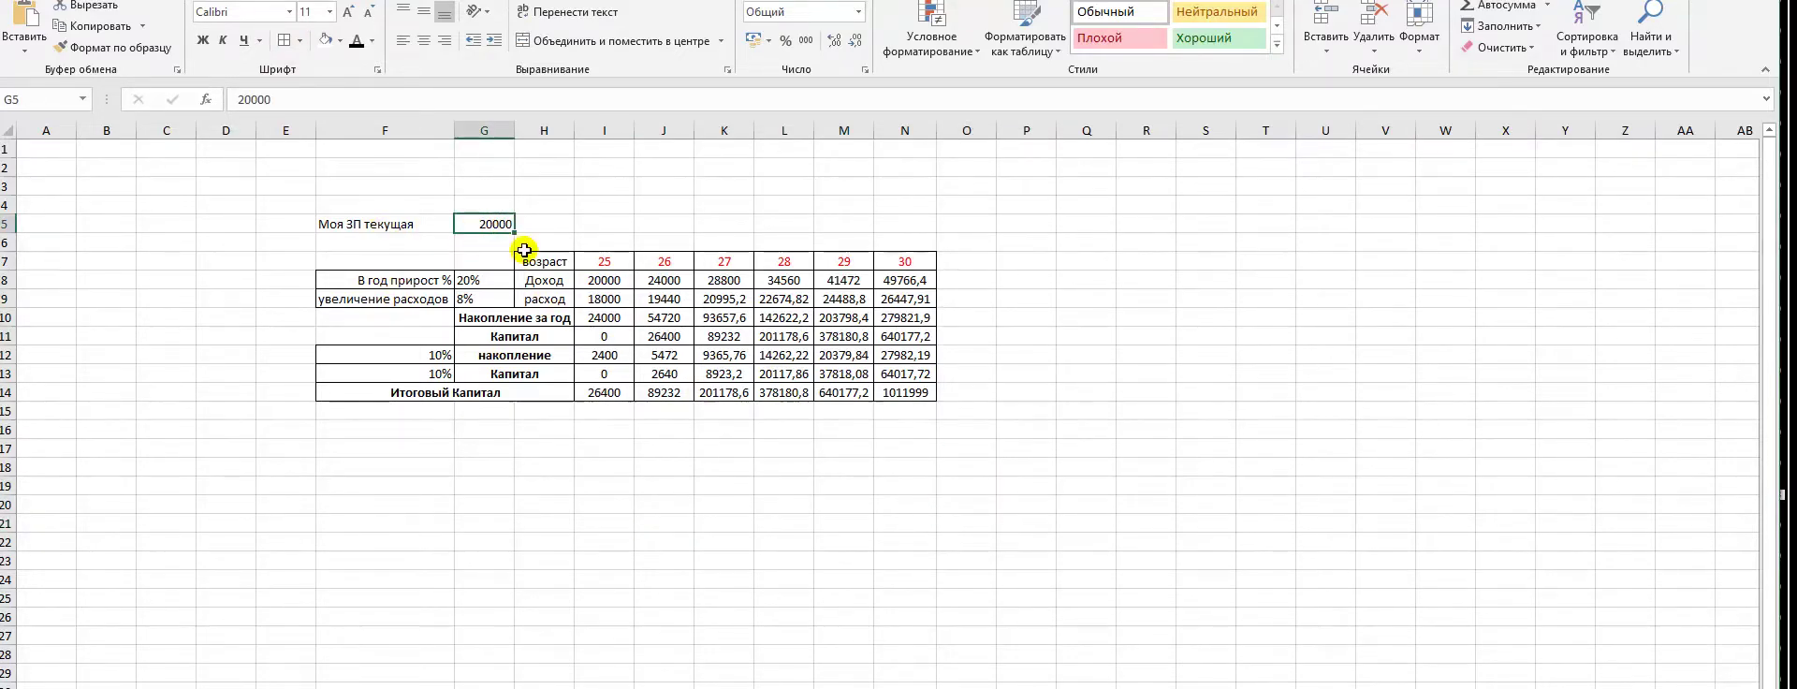
pyautogui.write('5')
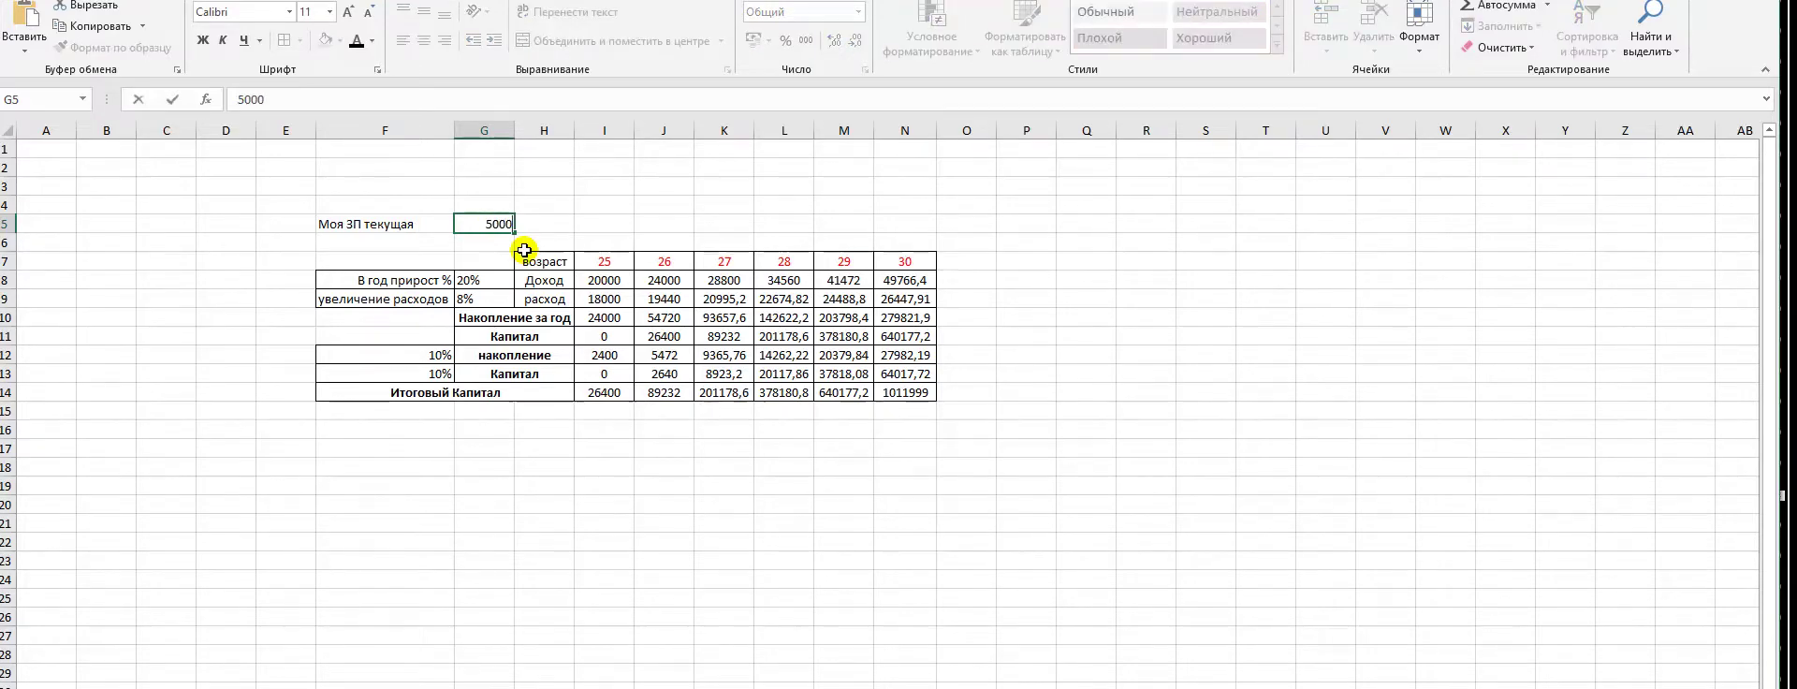
pyautogui.click(660, 225)
pyautogui.click(1151, 335)
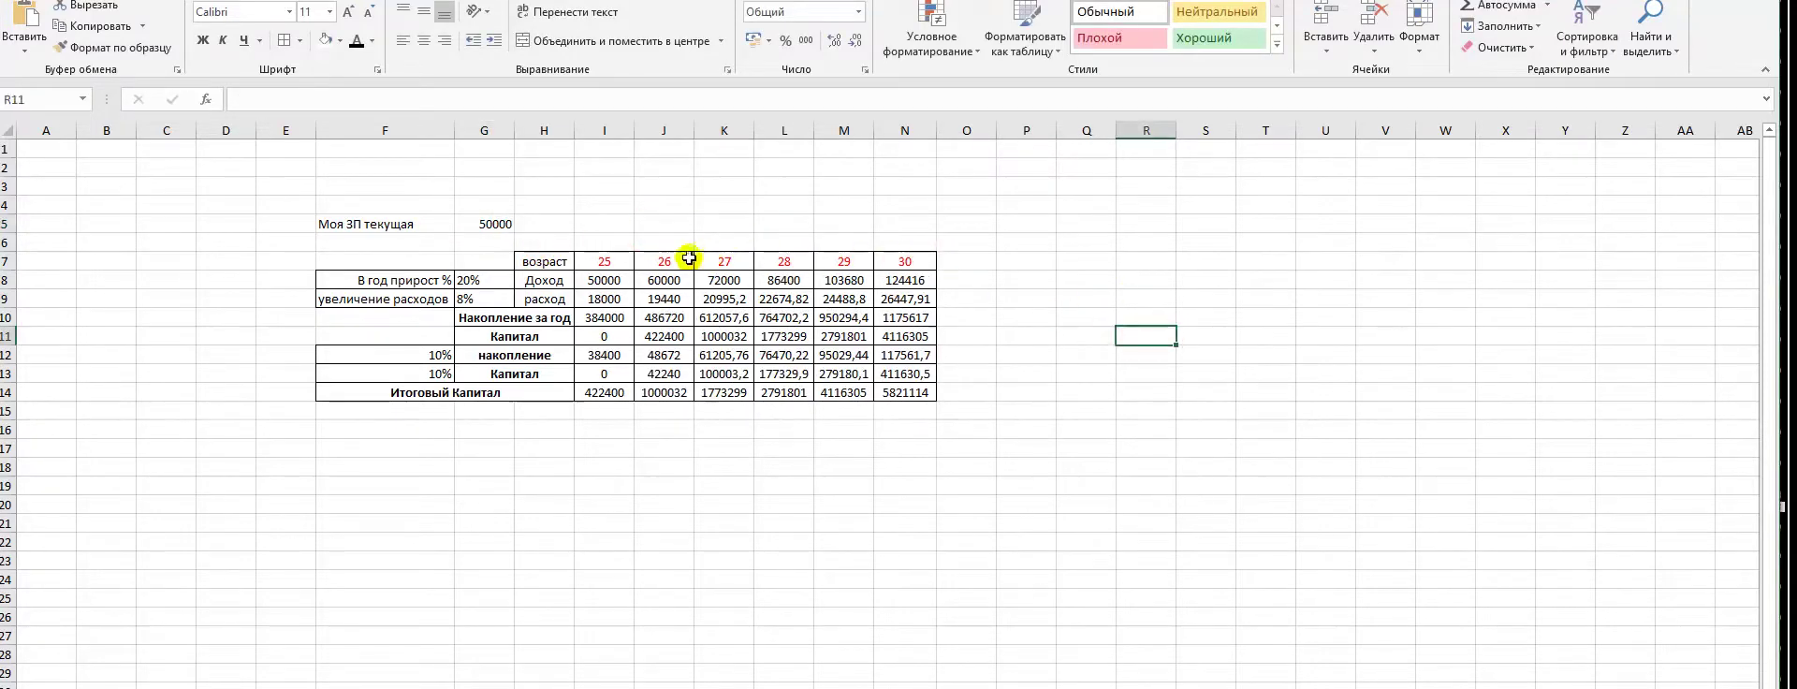
pyautogui.moveTo(593, 201); pyautogui.dragTo(604, 450)
pyautogui.click(786, 468)
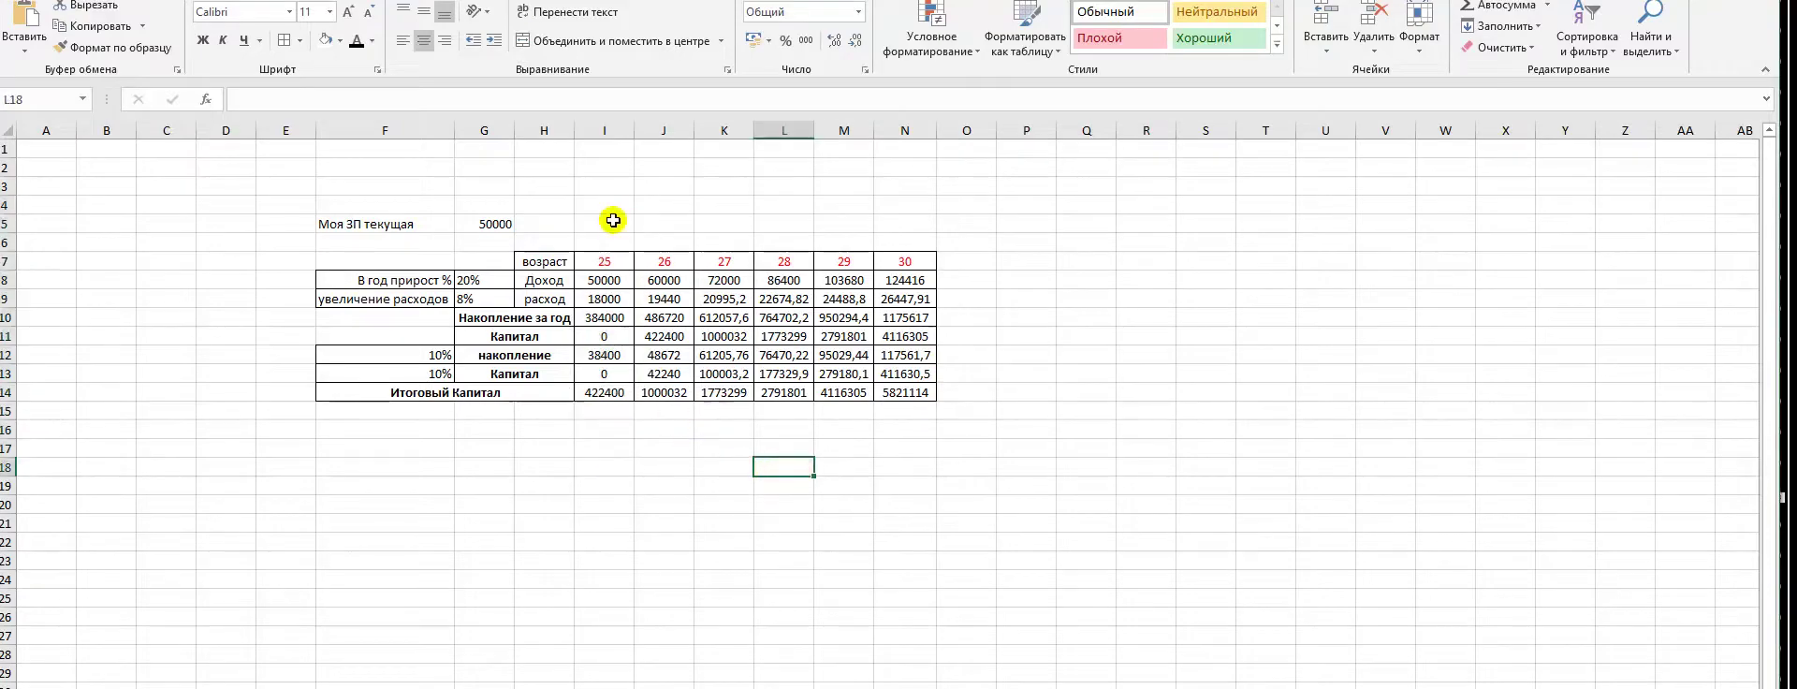
# Start a screen capture of the table area and mark the age-25 yearly savings figure in red
pyautogui.press('Print')
pyautogui.moveTo(169, 100); pyautogui.dragTo(1143, 520)
pyautogui.click(1160, 346)
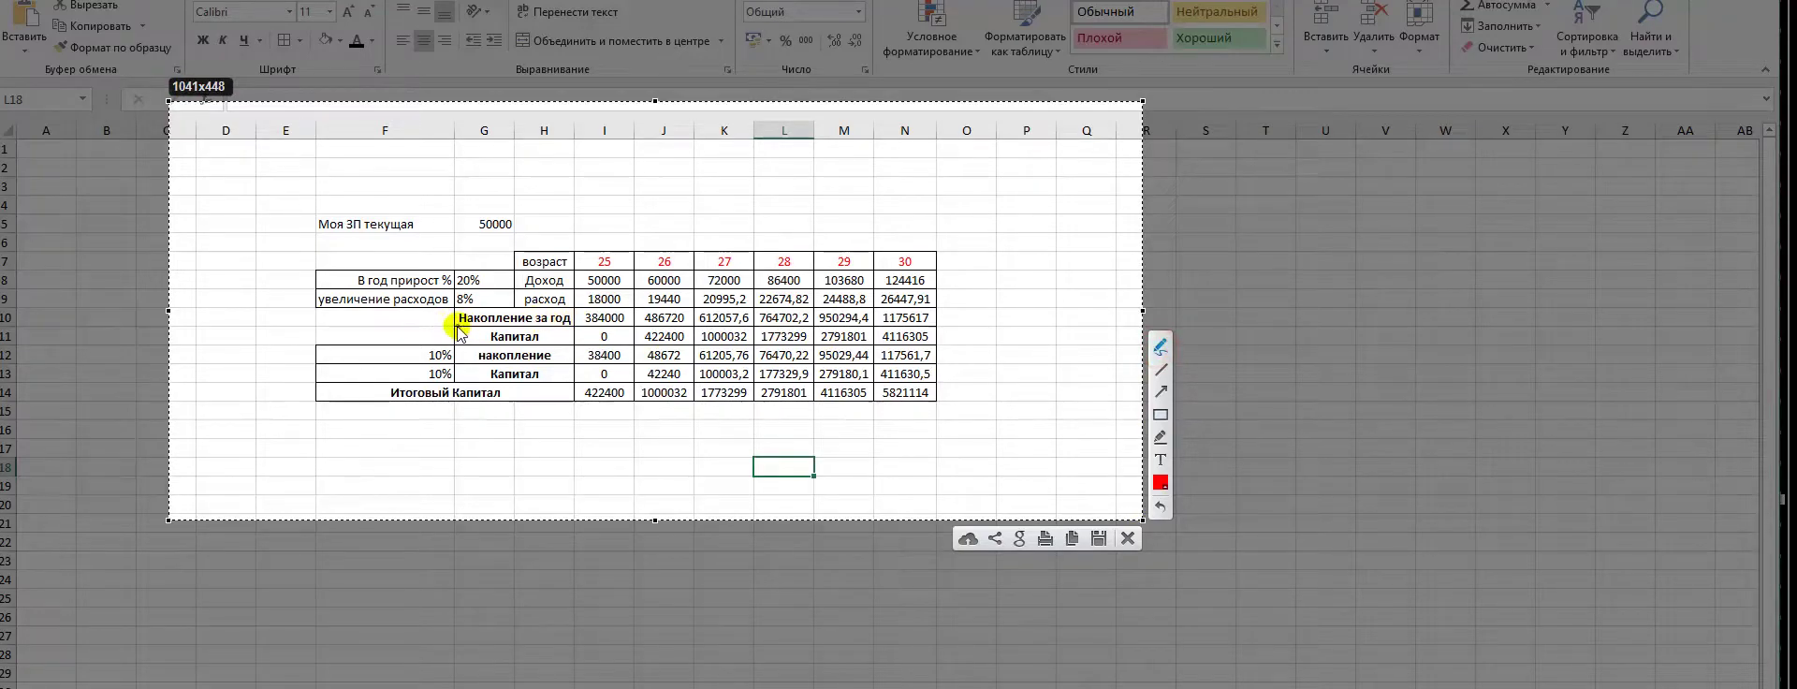
pyautogui.moveTo(580, 314); pyautogui.dragTo(632, 325)
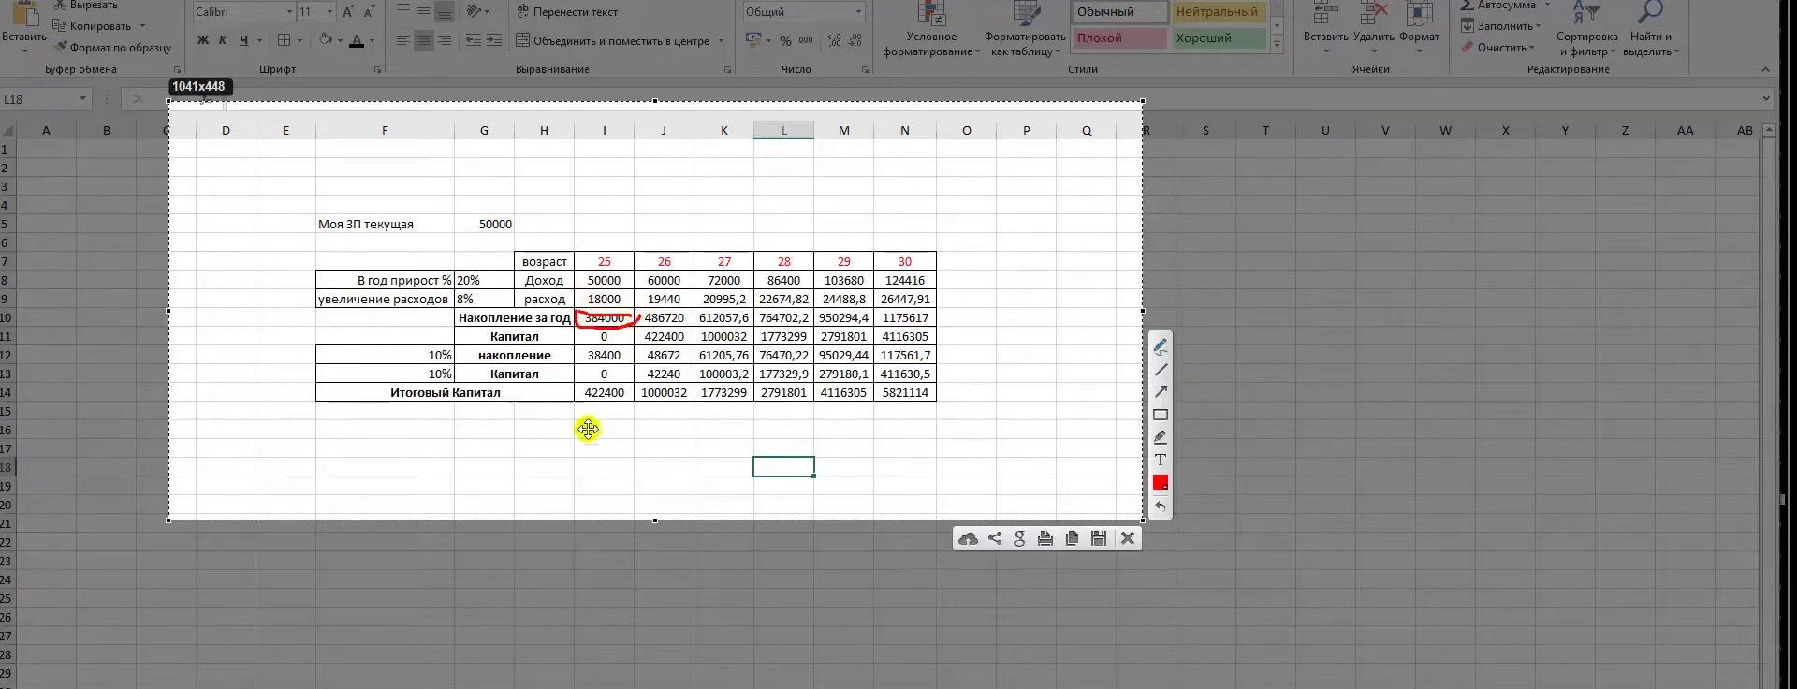
pyautogui.press('Escape')
# Add the label "Мой расход" in F6 below the current-salary label
pyautogui.click(542, 502)
pyautogui.click(481, 243)
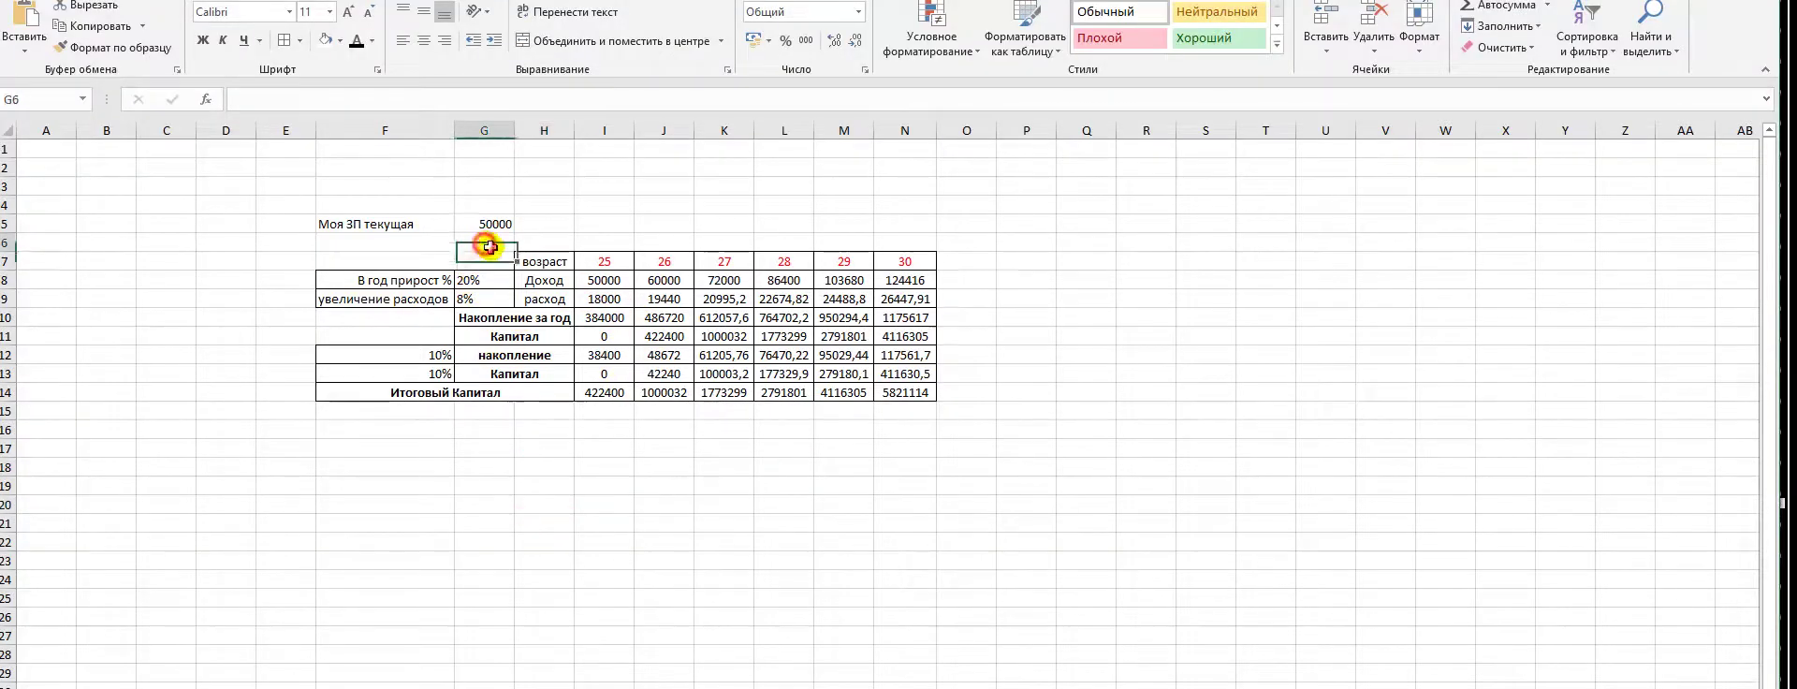
pyautogui.click(412, 246)
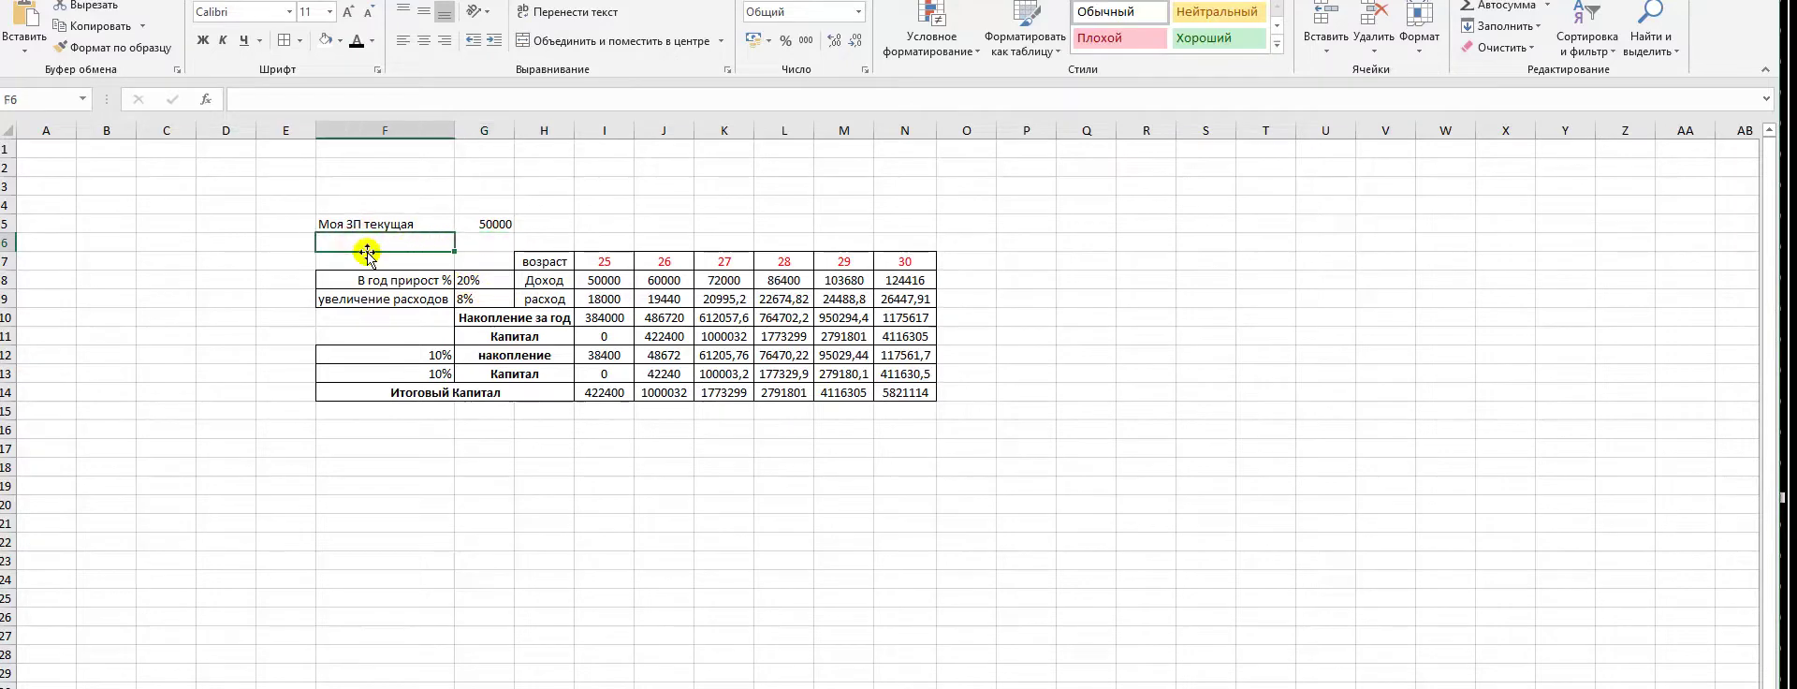
pyautogui.hotkey('ctrl', "'")
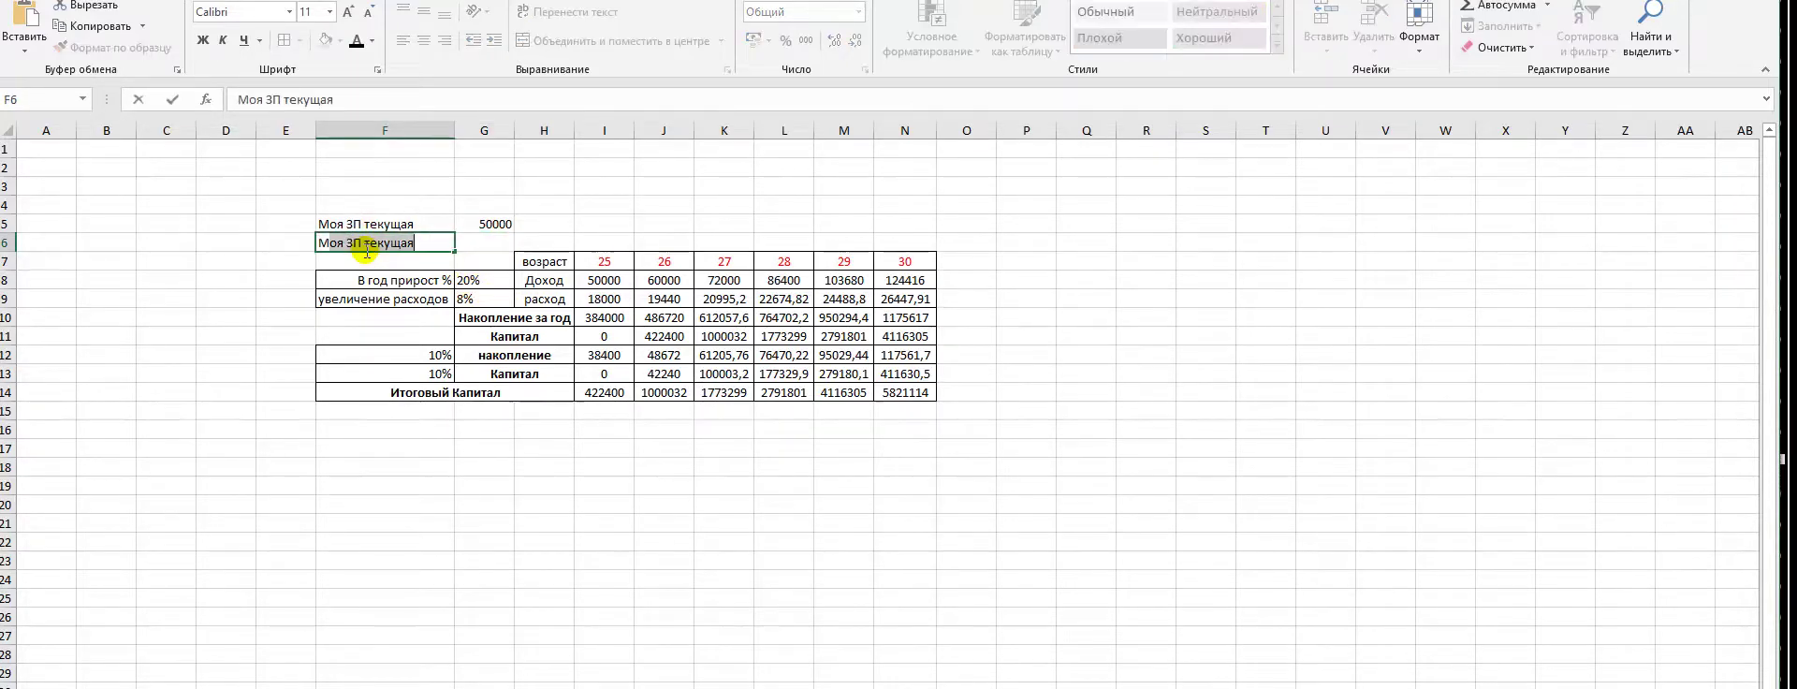
pyautogui.write('й расход')
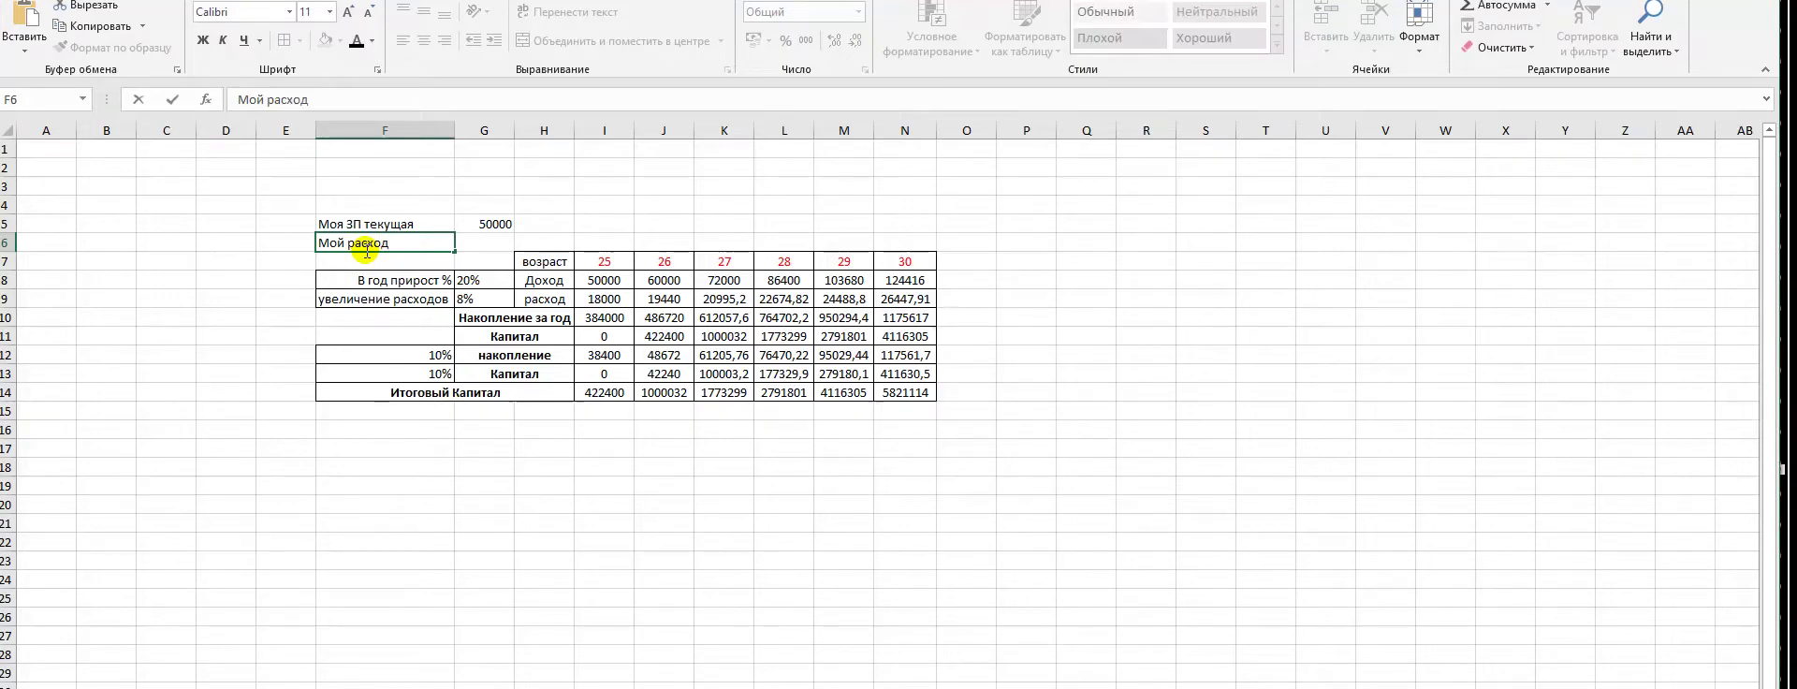
pyautogui.click(491, 465)
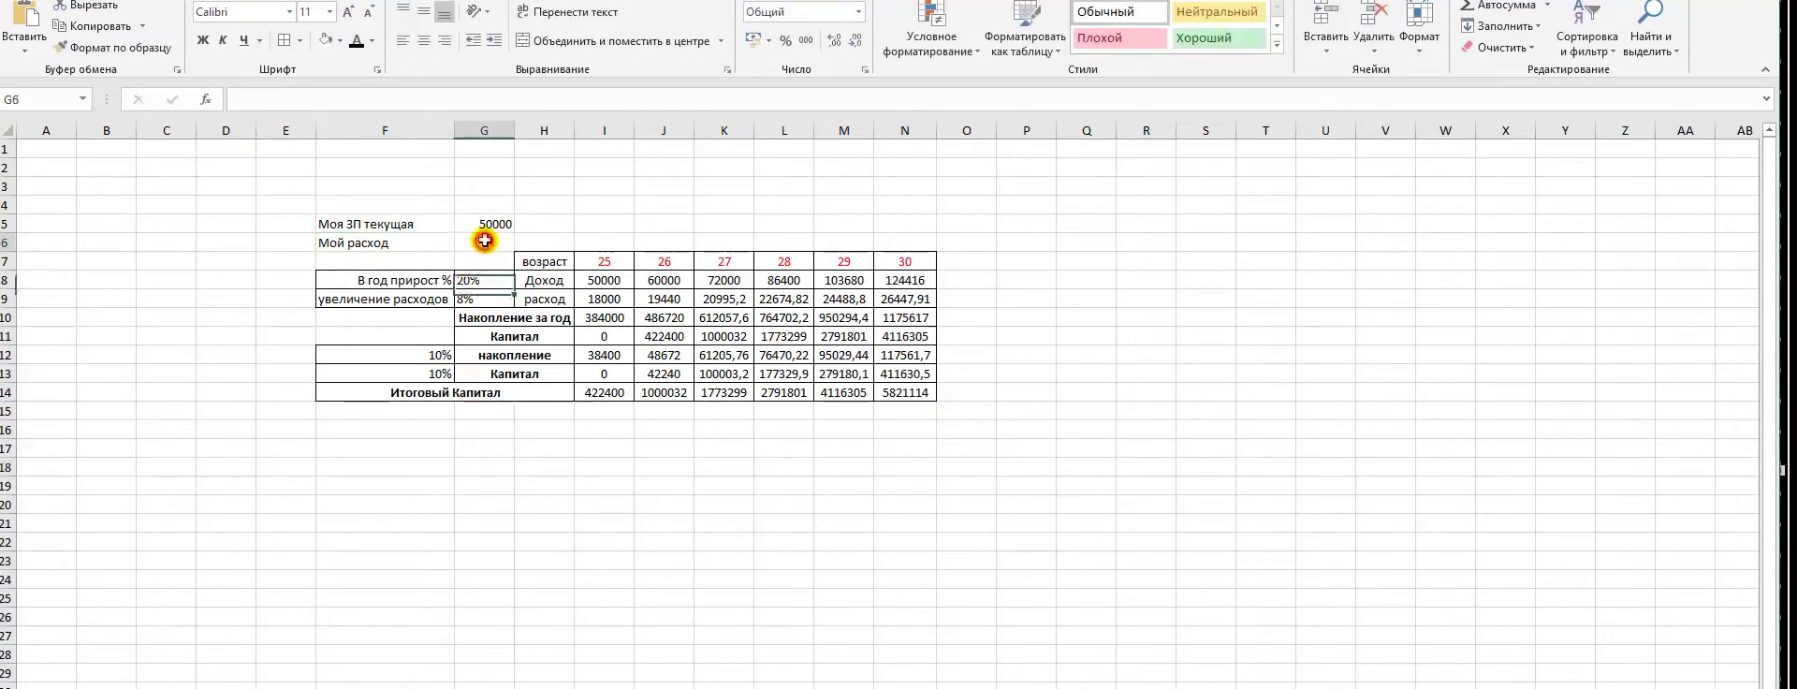
# Clear the age-25 expense in I9 and enter 40000 as the current expense in G6
pyautogui.click(484, 237)
pyautogui.click(619, 300)
pyautogui.press('BackSpace')
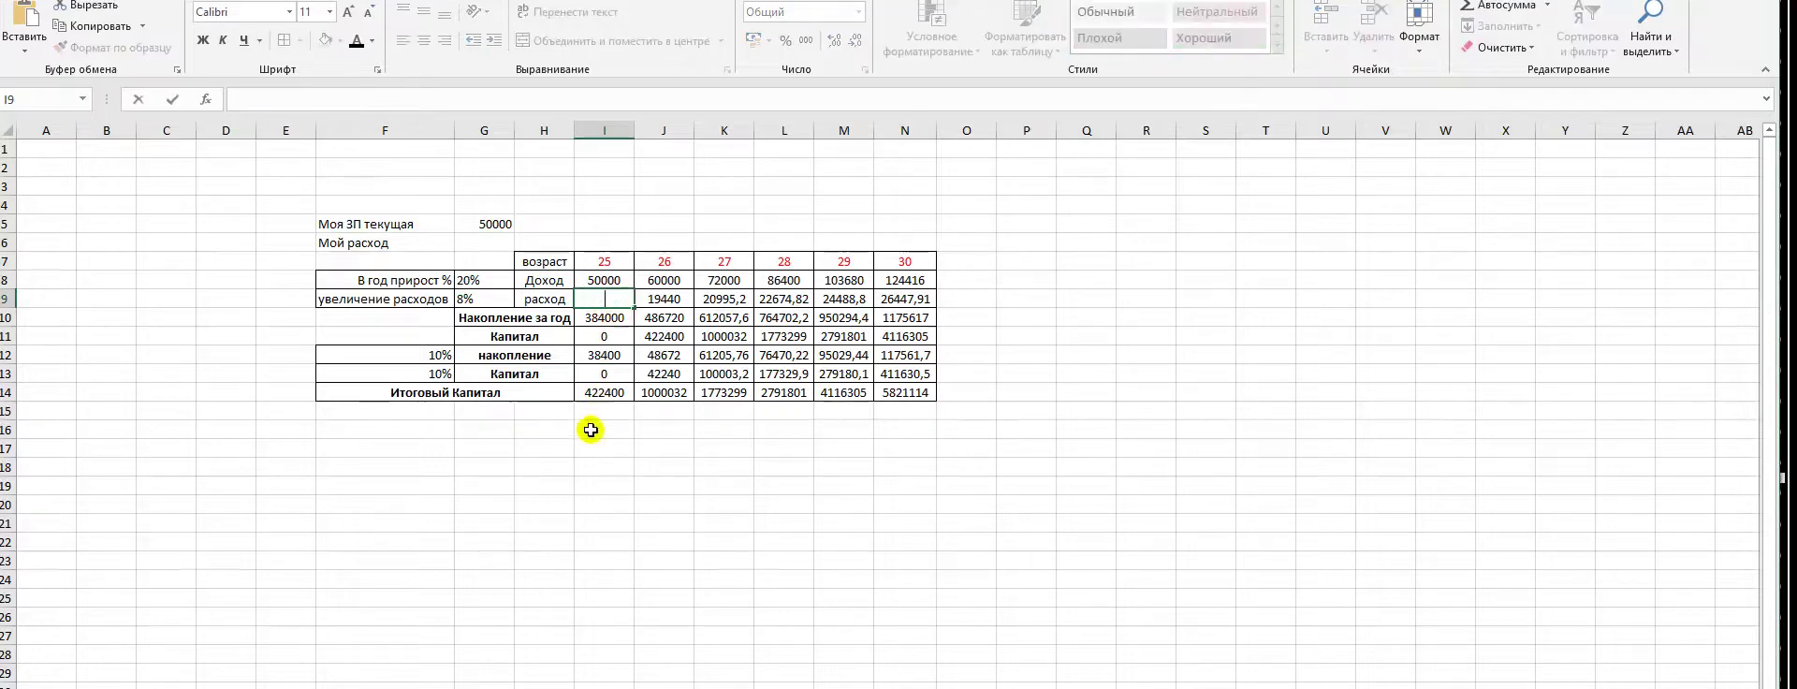
pyautogui.click(587, 468)
pyautogui.click(486, 245)
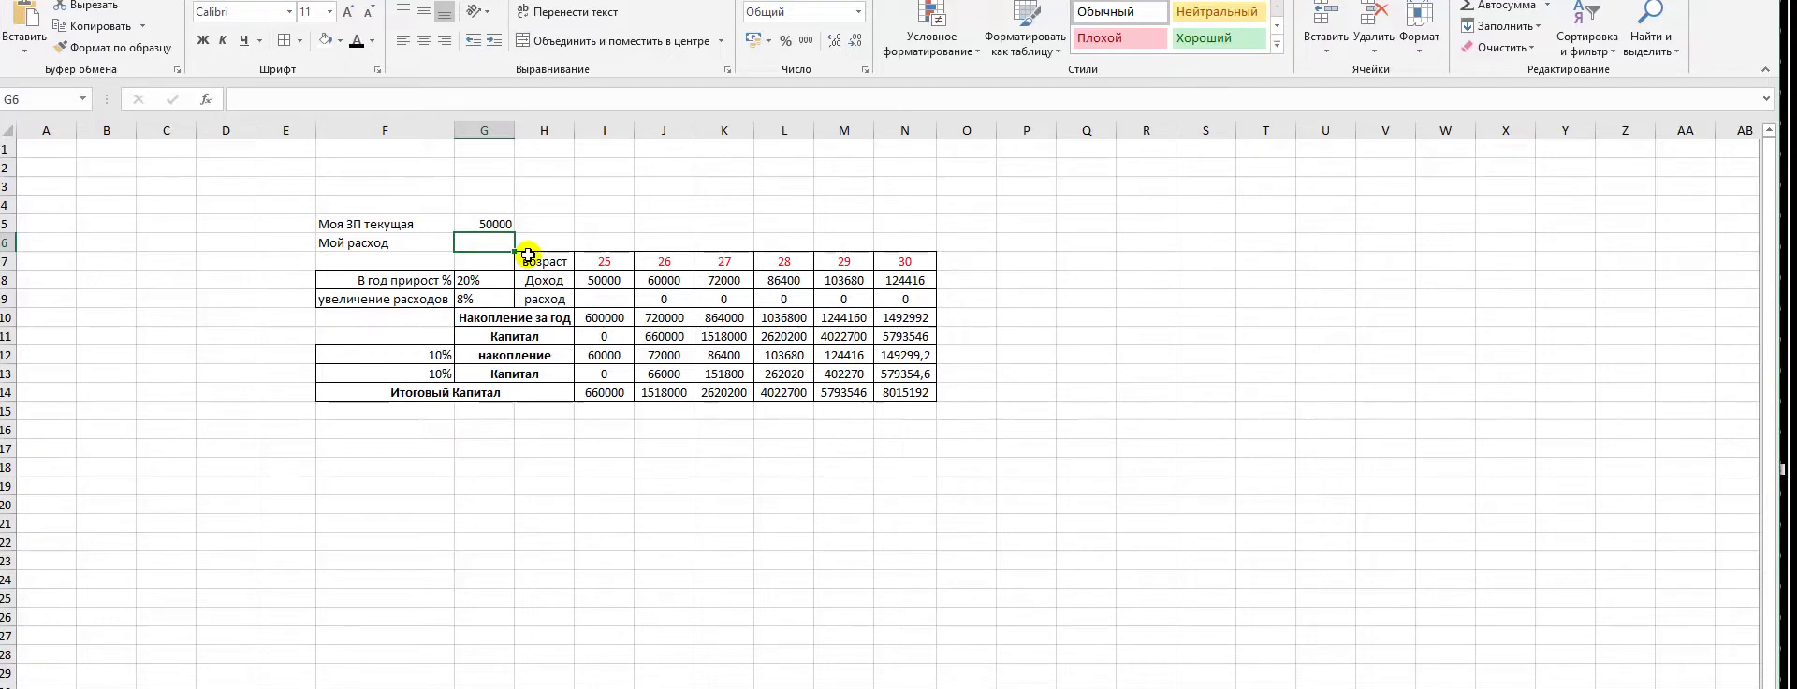
pyautogui.write('40000')
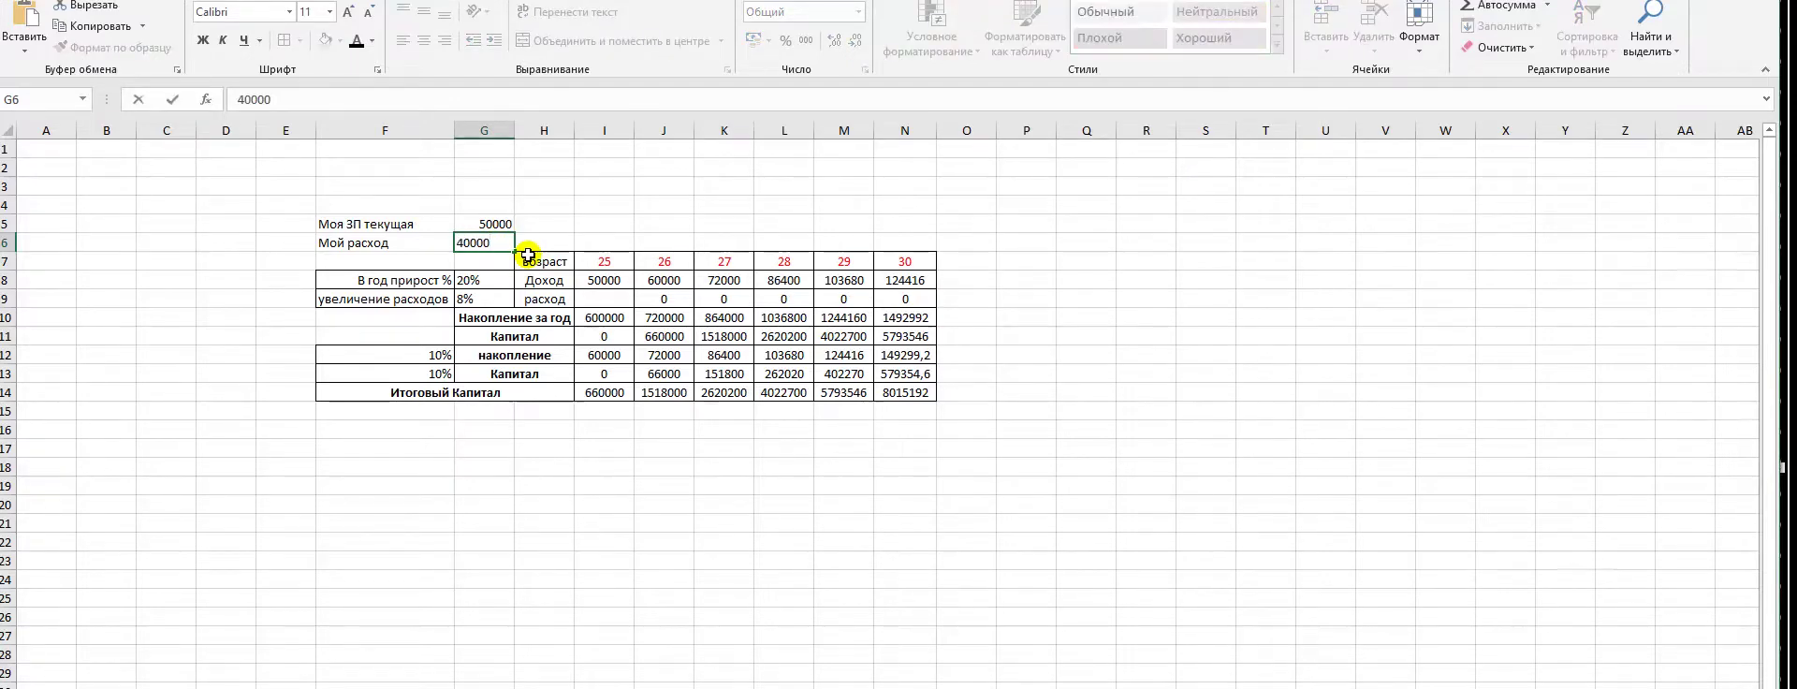
pyautogui.click(556, 244)
# Link the age-25 expense in I9 to the current-expense input with the formula =G6
pyautogui.click(603, 299)
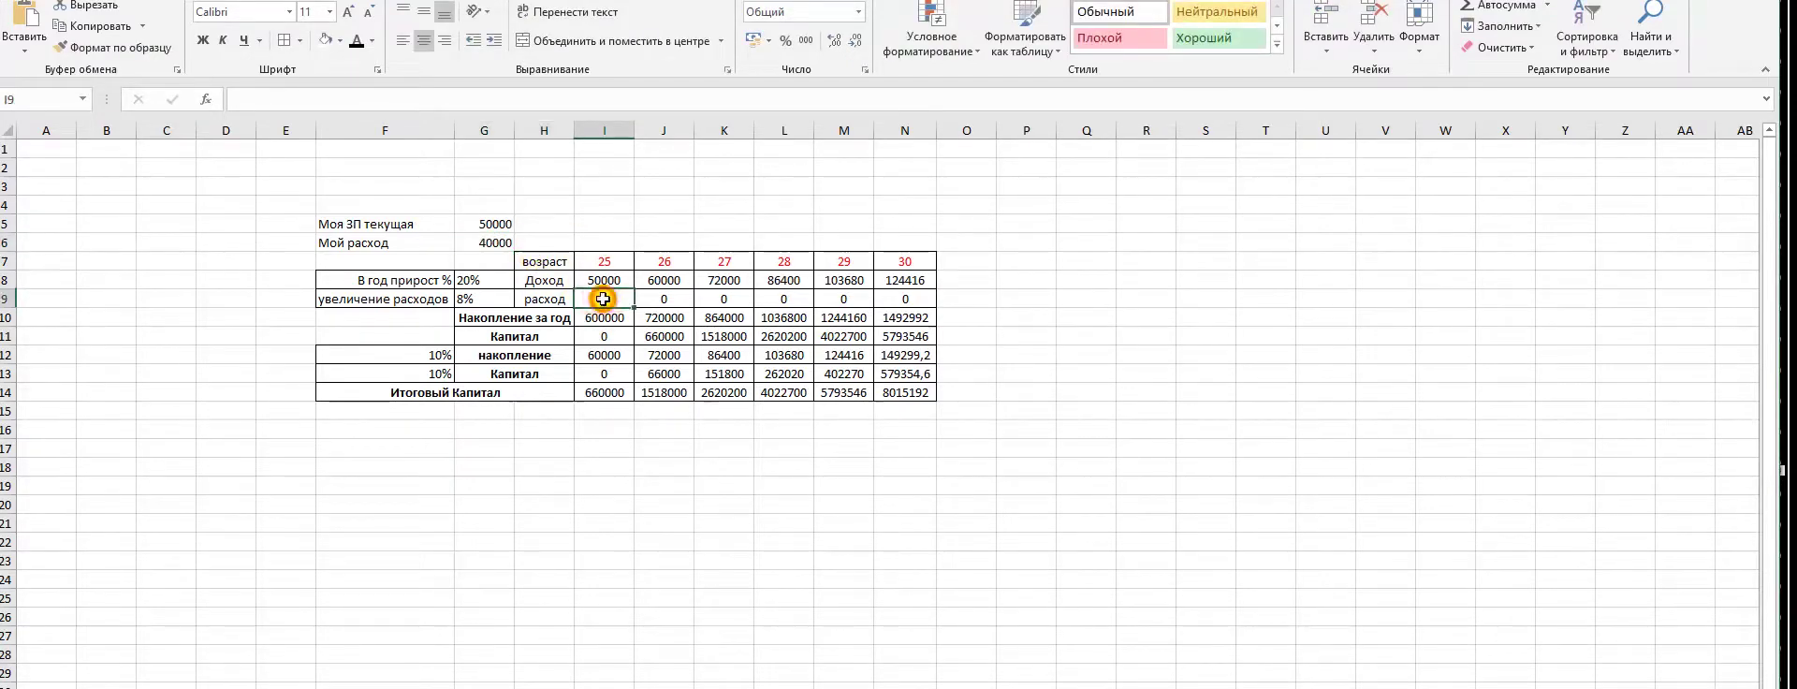
pyautogui.write('=')
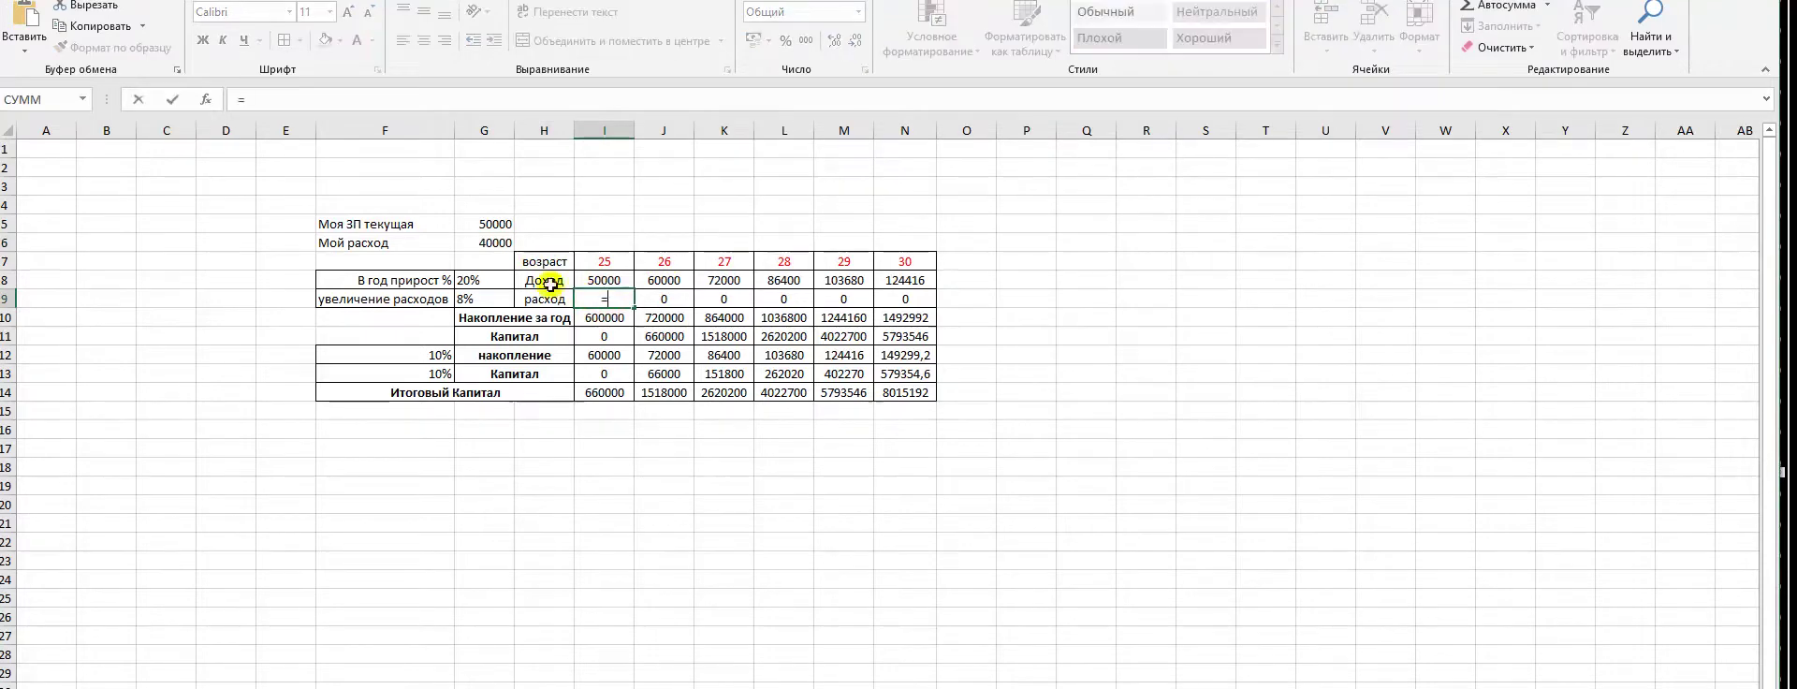
pyautogui.click(496, 243)
pyautogui.press('Return')
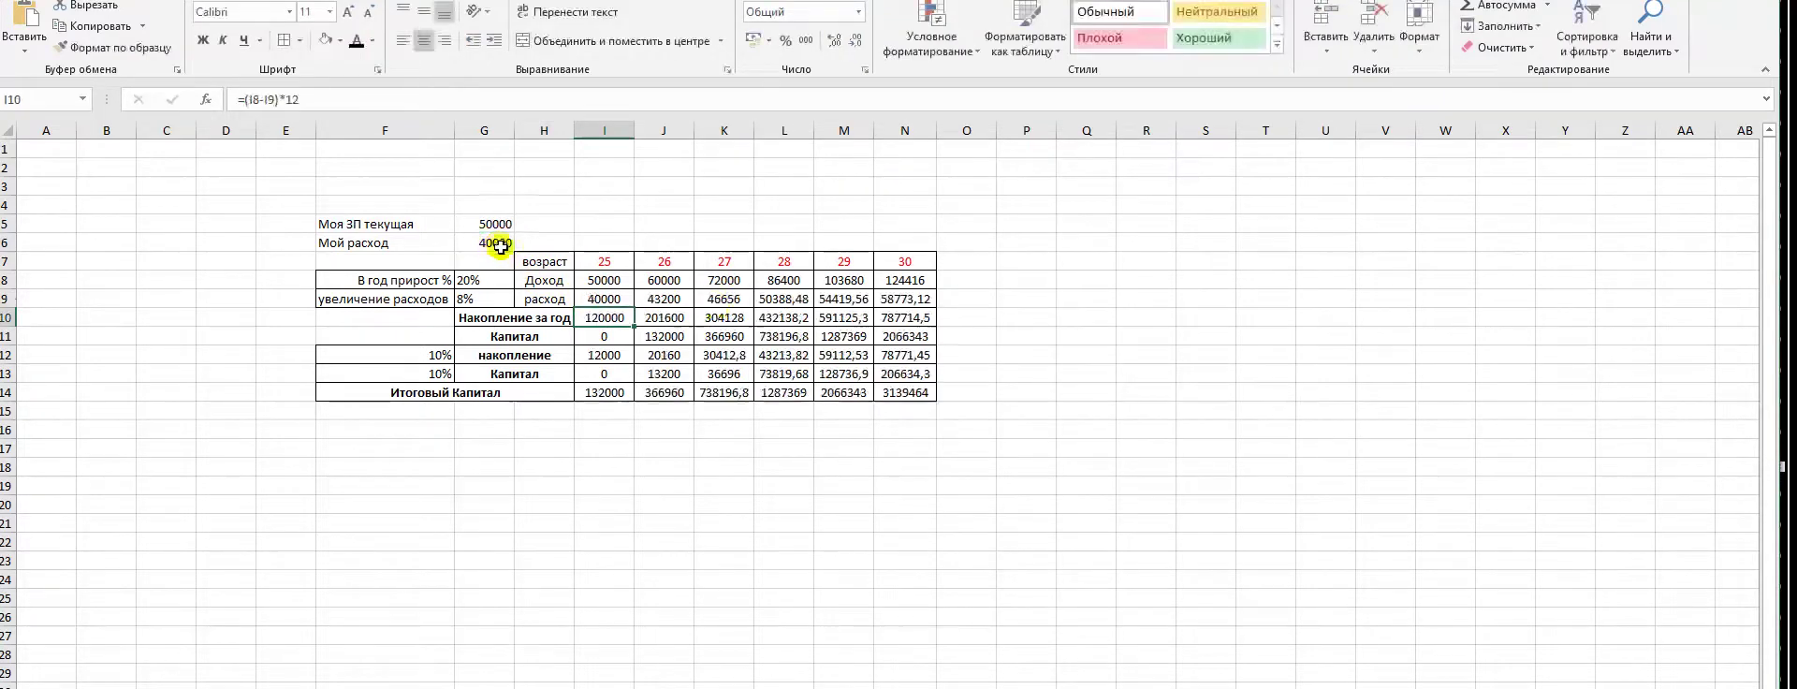
pyautogui.click(1086, 317)
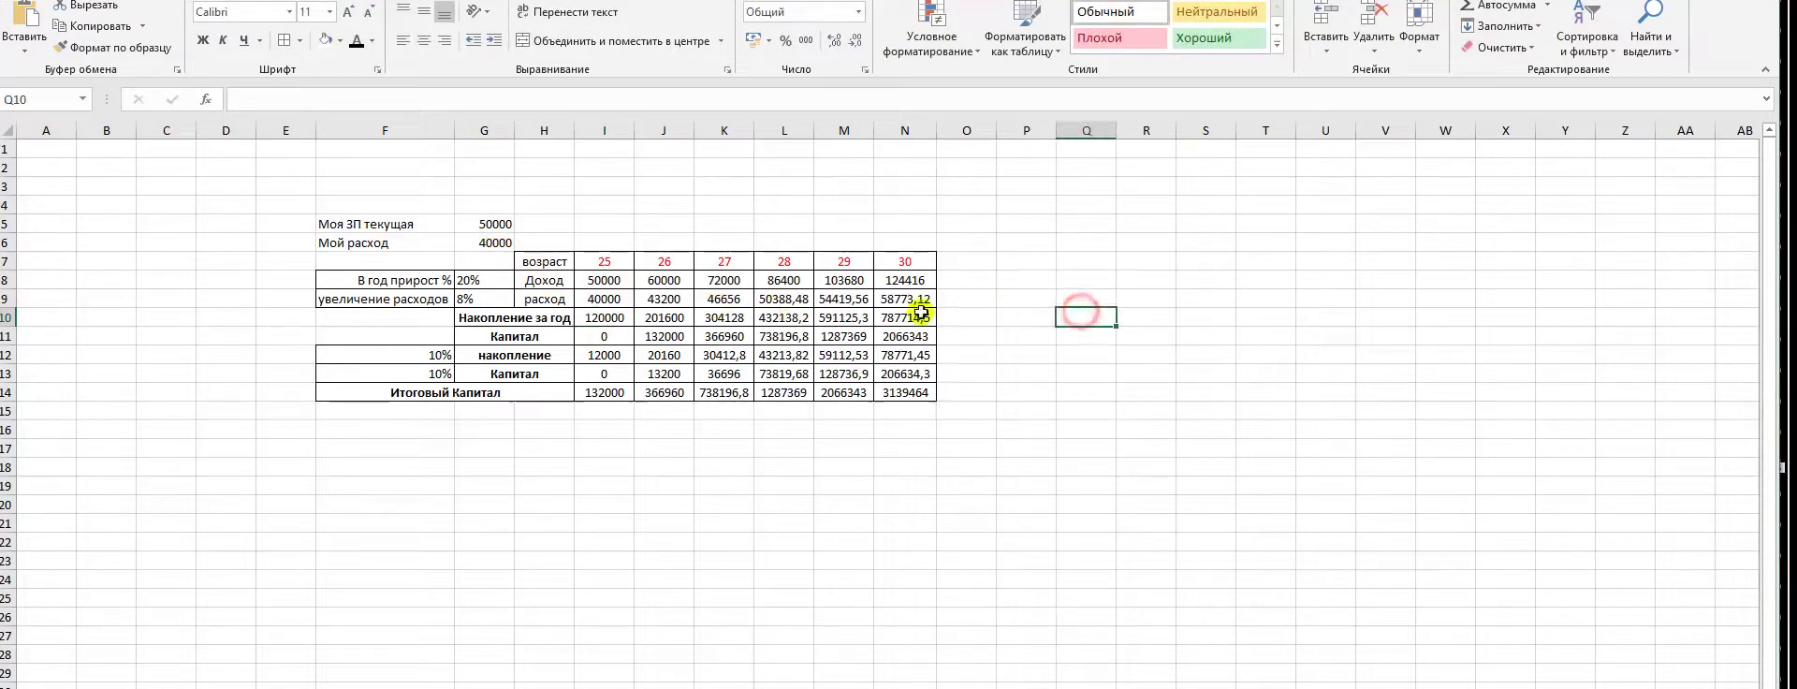
# Fill the salary input G5 with light green and the expense input G6 with a pale orange
pyautogui.click(460, 227)
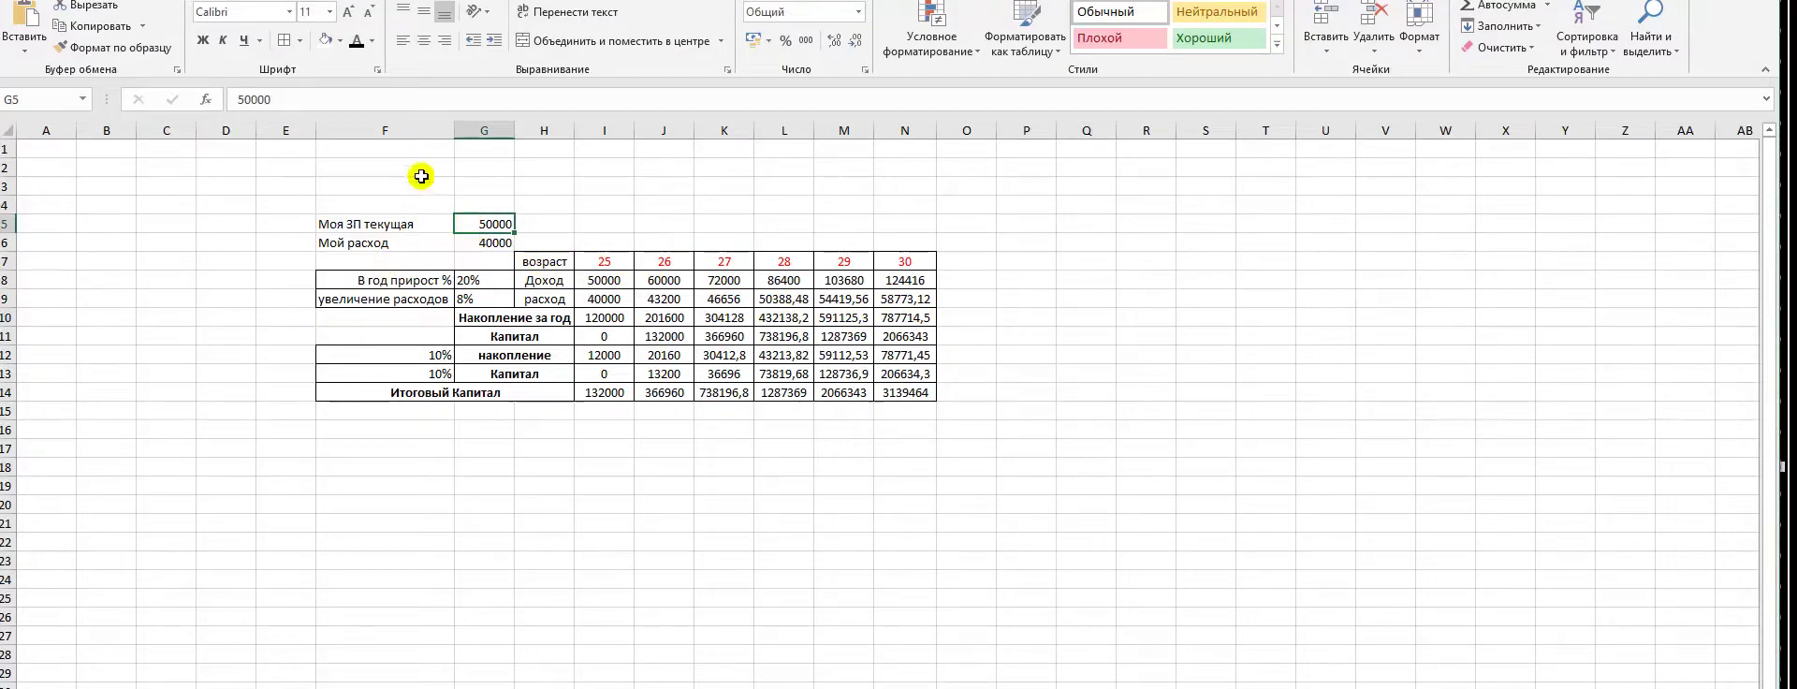
pyautogui.click(340, 41)
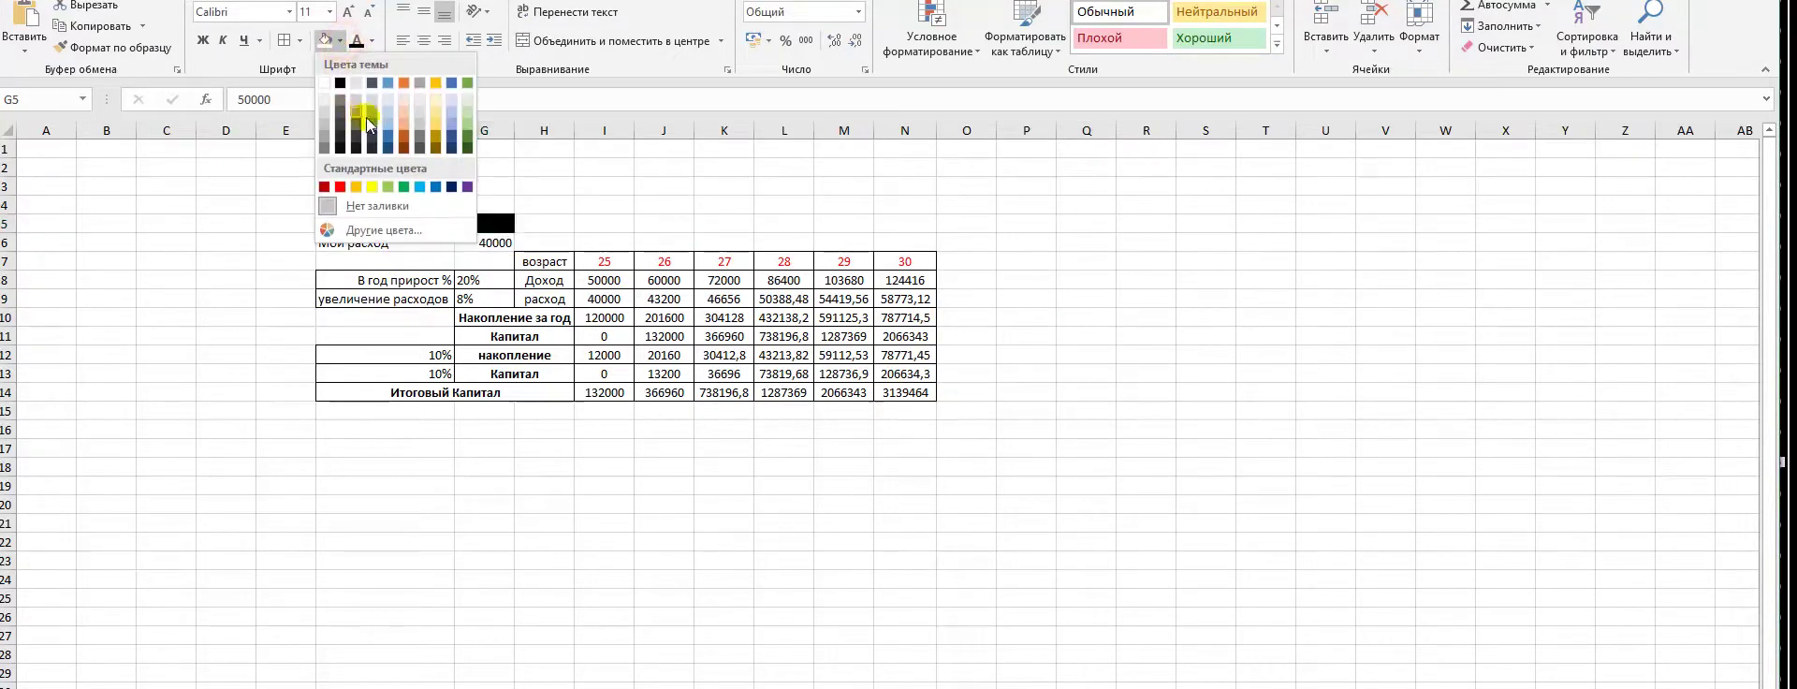
pyautogui.click(387, 186)
pyautogui.click(606, 198)
pyautogui.click(500, 247)
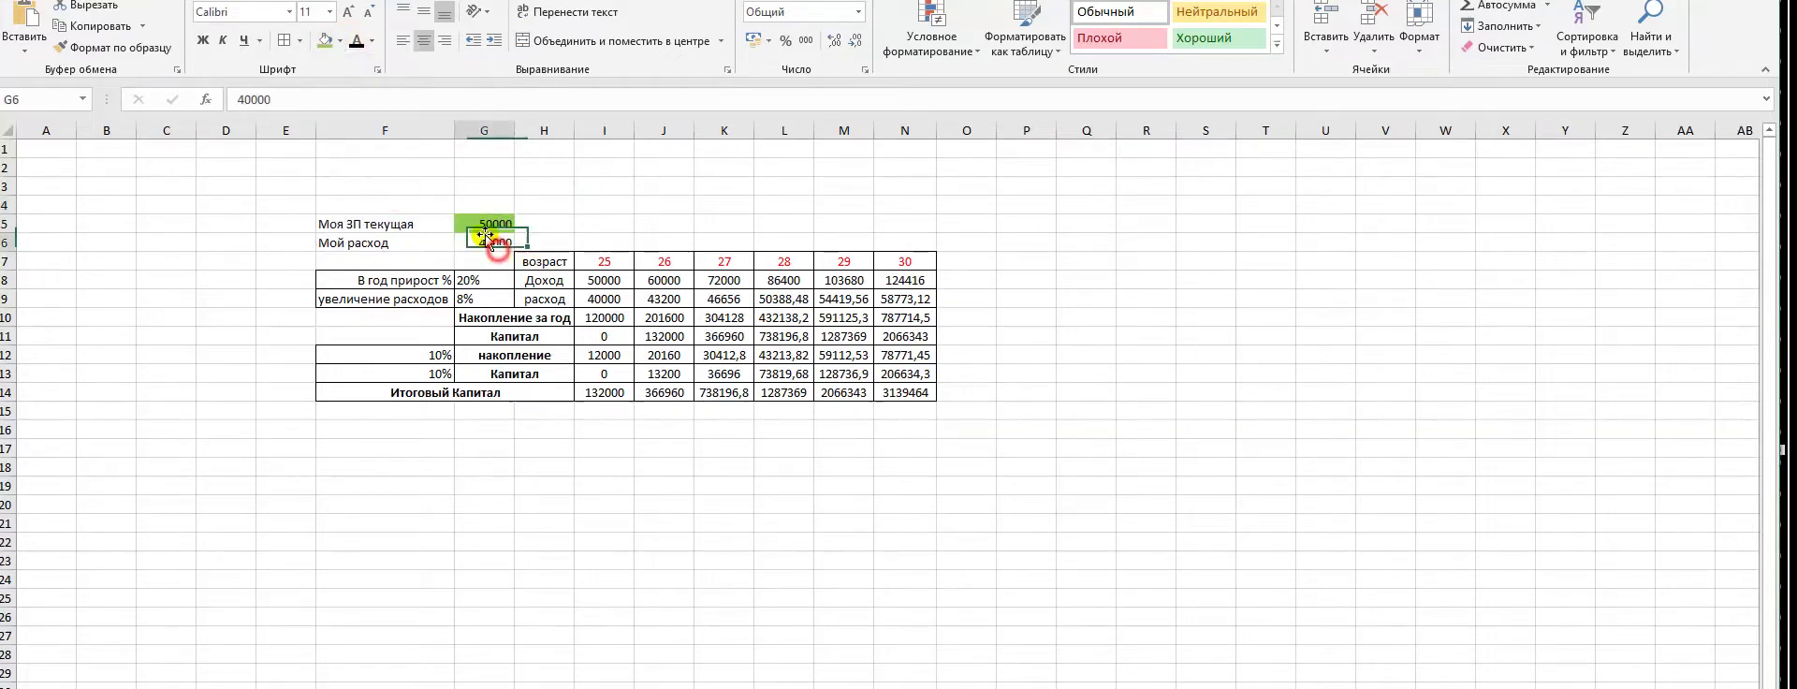
pyautogui.click(340, 41)
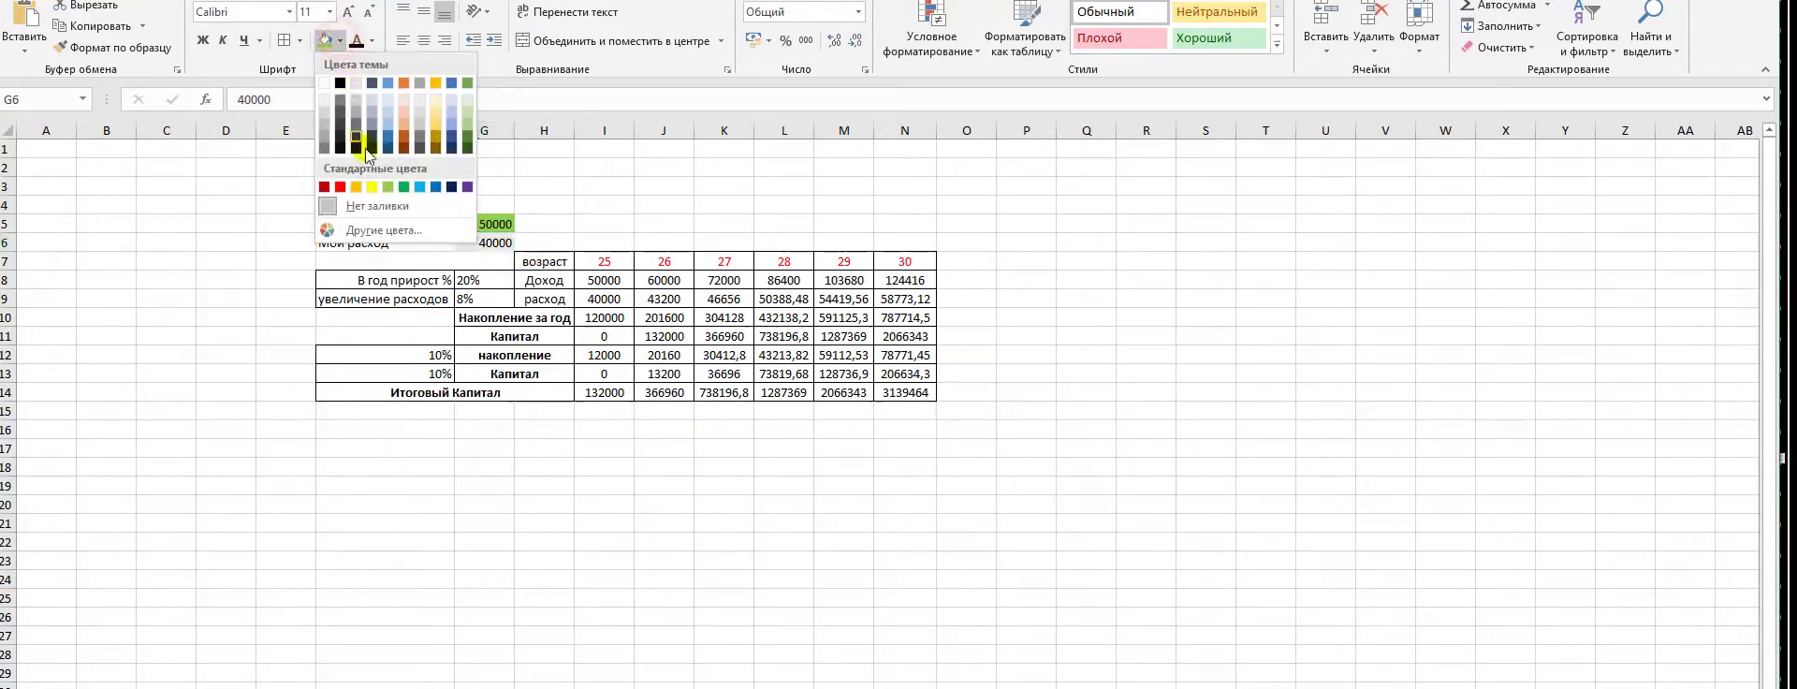
pyautogui.click(399, 99)
pyautogui.moveTo(724, 166); pyautogui.dragTo(723, 185)
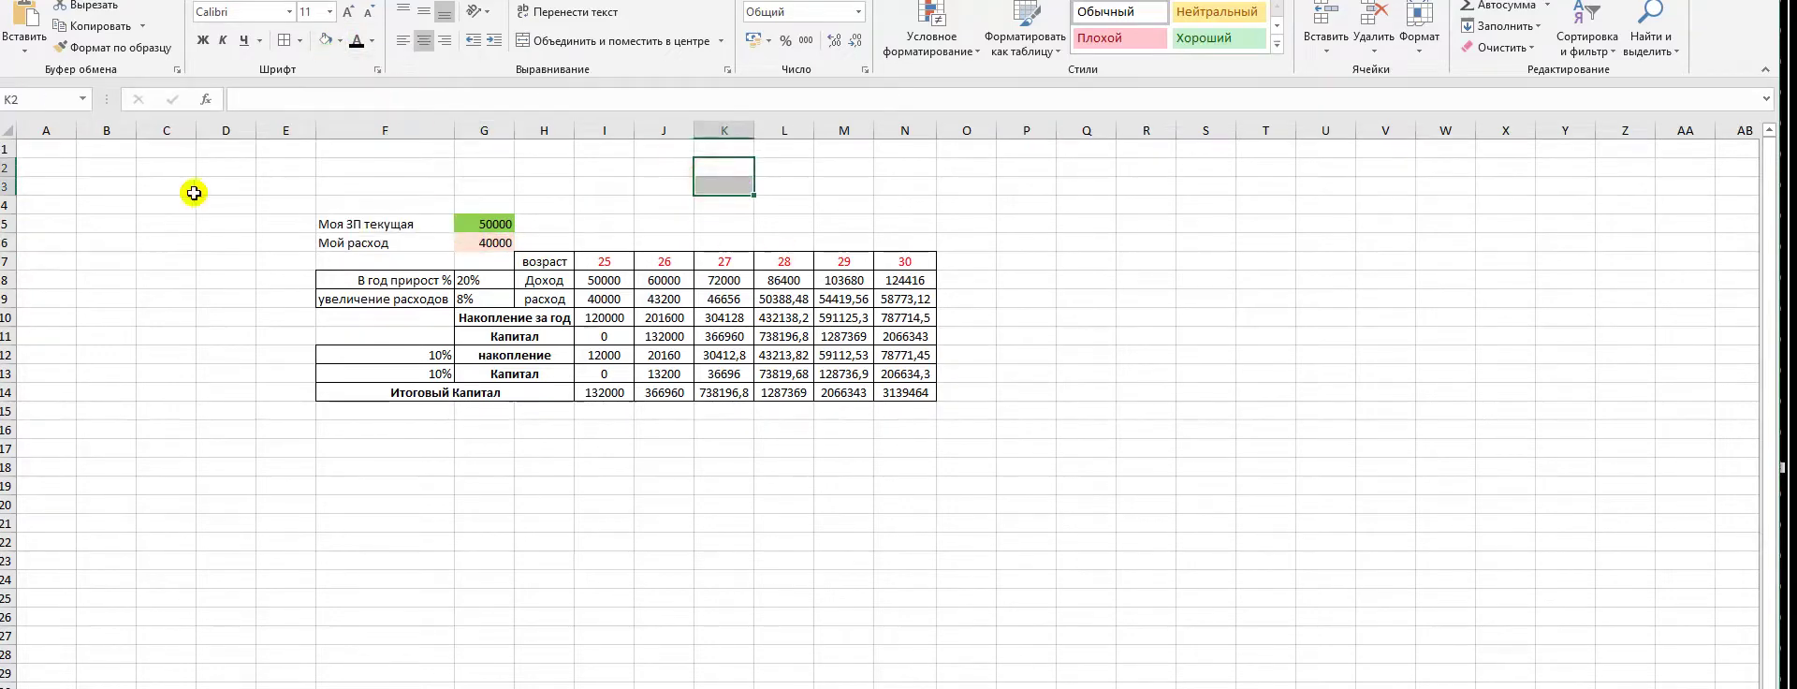
# Add cell borders to the input labels in F5:F6 and centre their text
pyautogui.moveTo(321, 218); pyautogui.dragTo(393, 241)
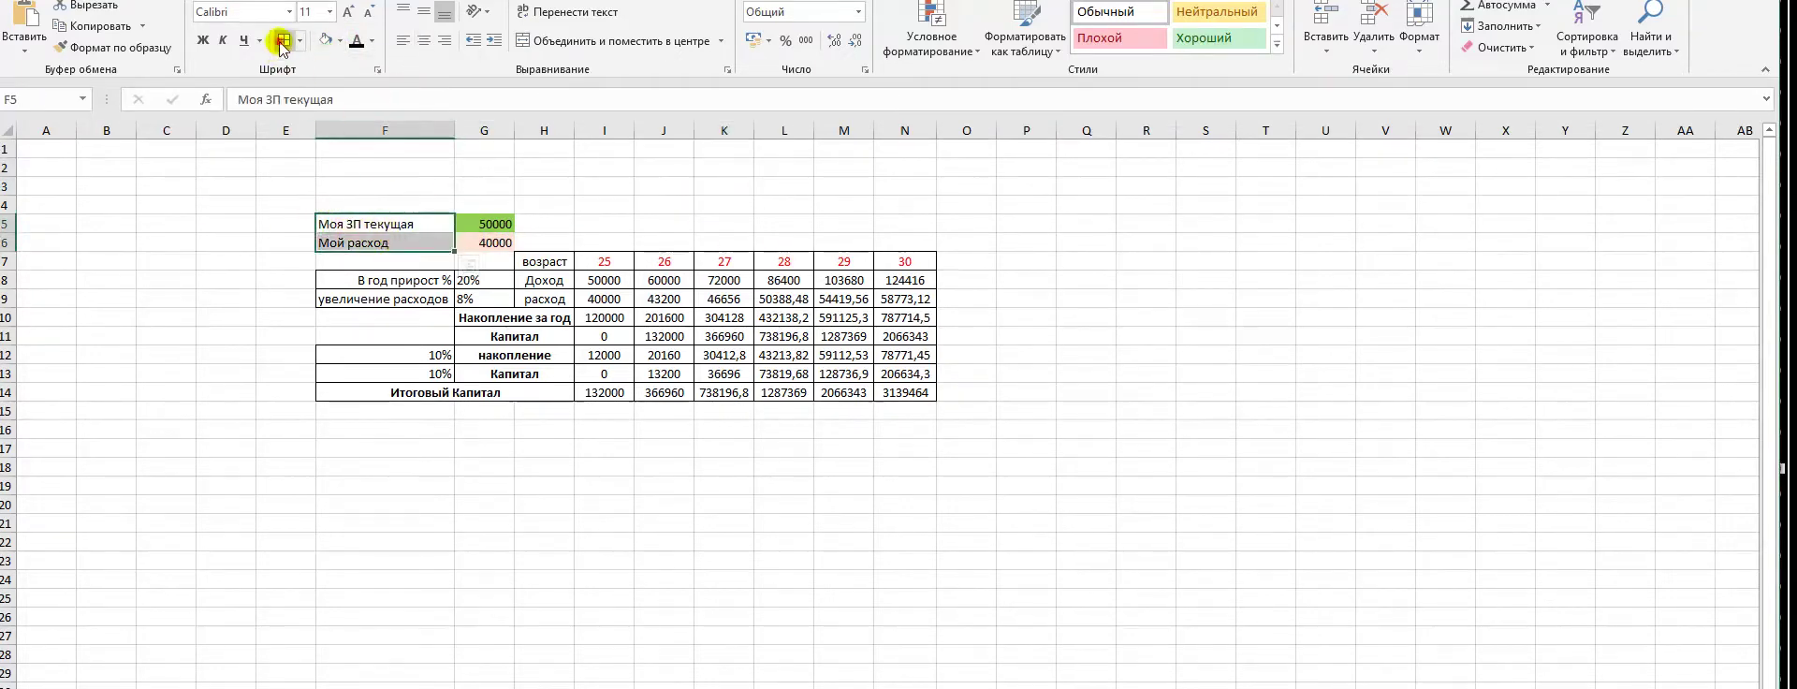
pyautogui.click(424, 40)
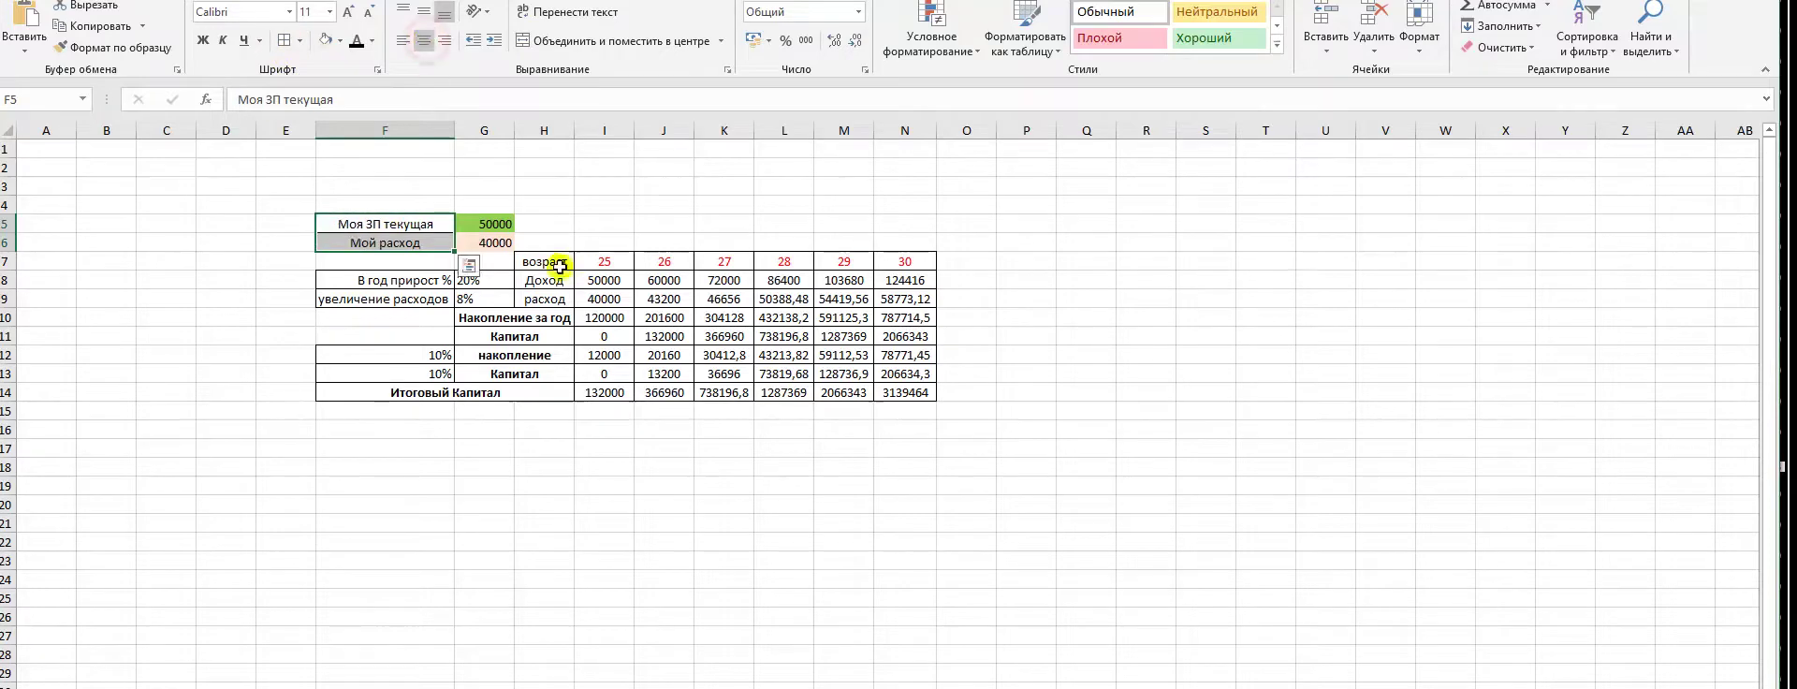
pyautogui.click(1053, 375)
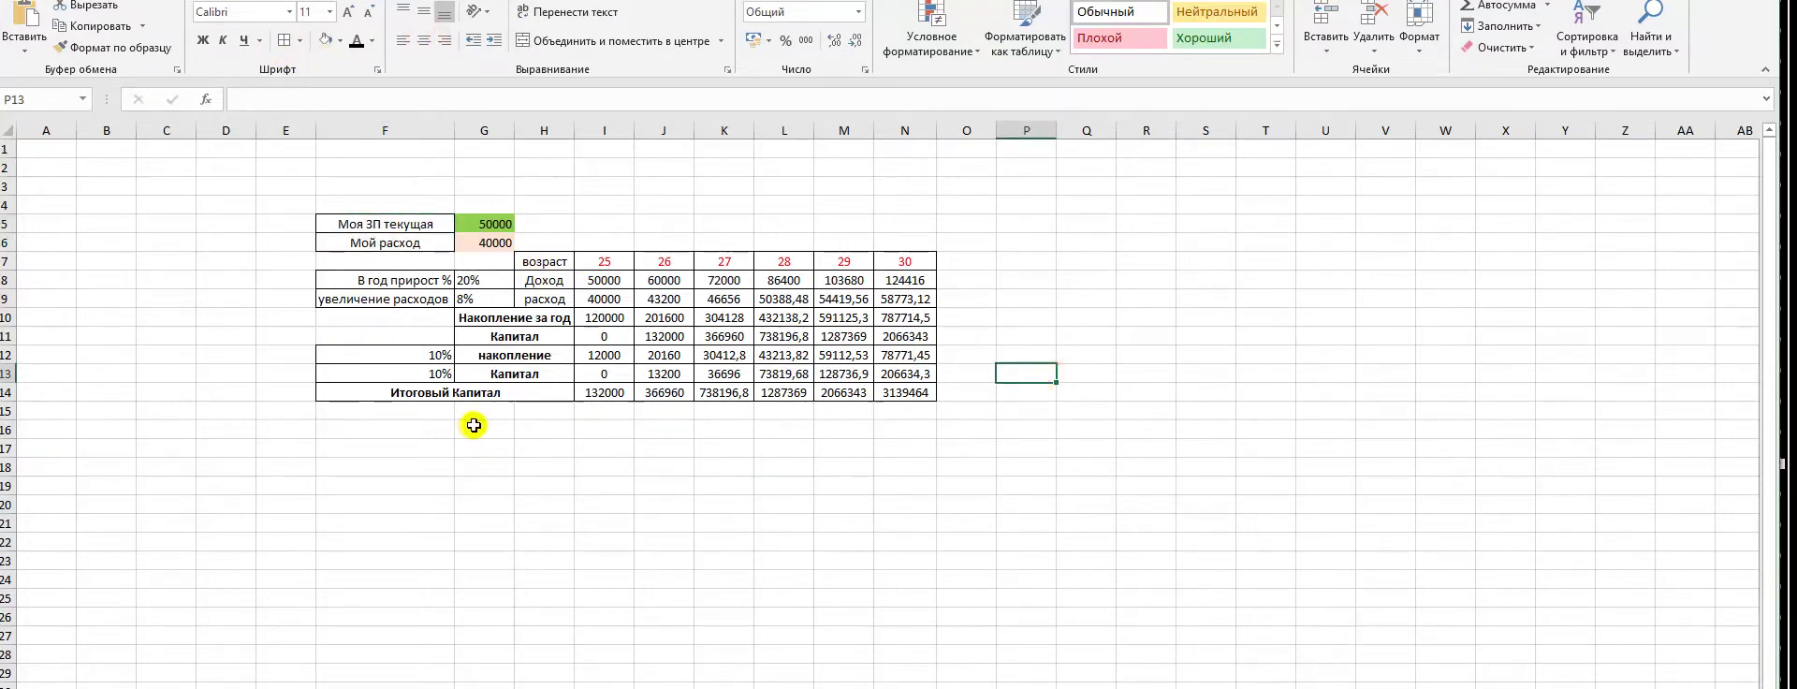
# Review the ages in I7:N7, the savings formulas in I10 and I12, and the percentage rates in F12:F13
pyautogui.click(681, 482)
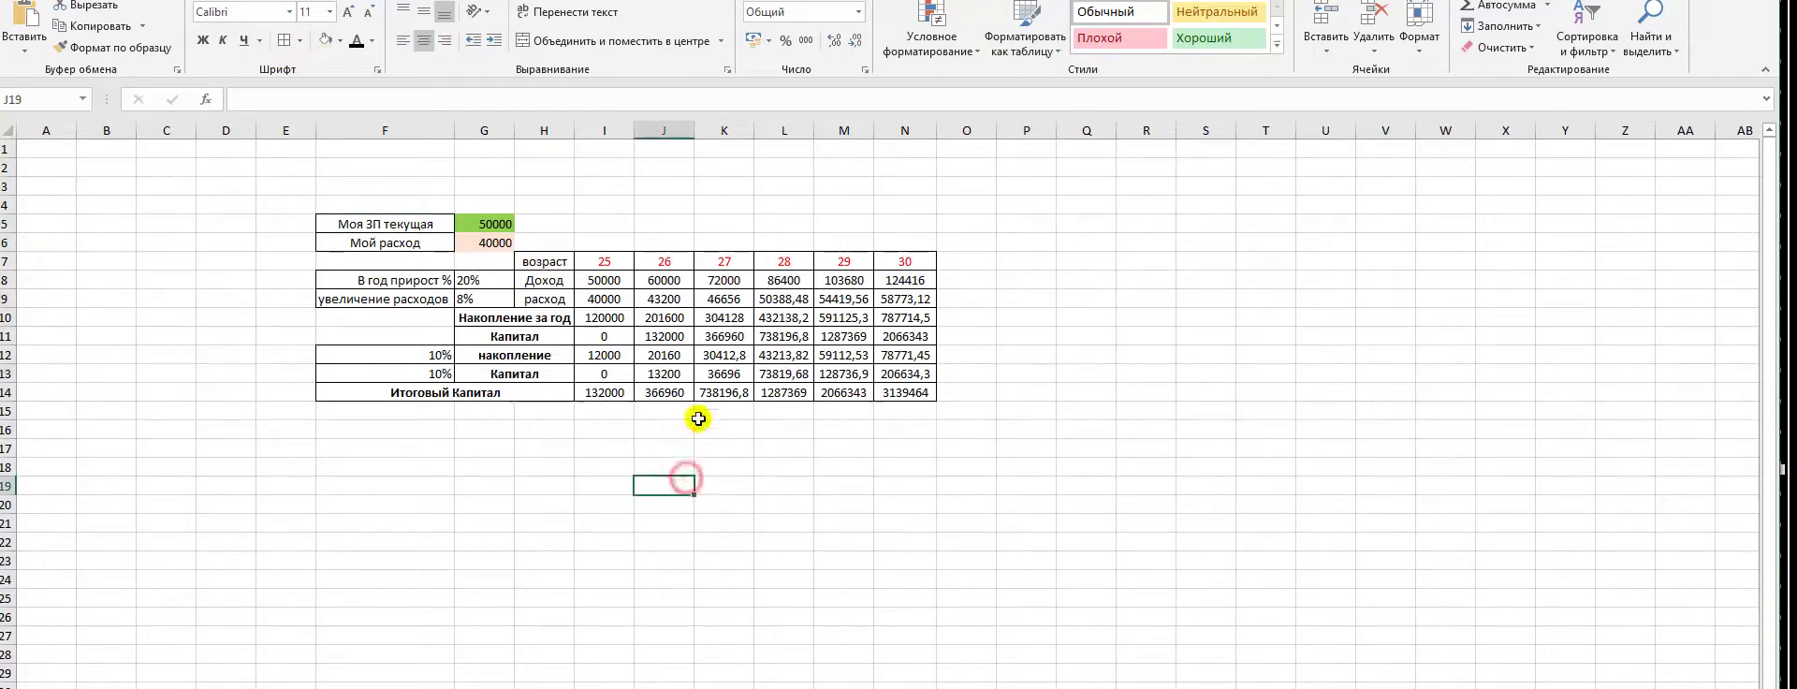
pyautogui.moveTo(596, 264); pyautogui.dragTo(932, 263)
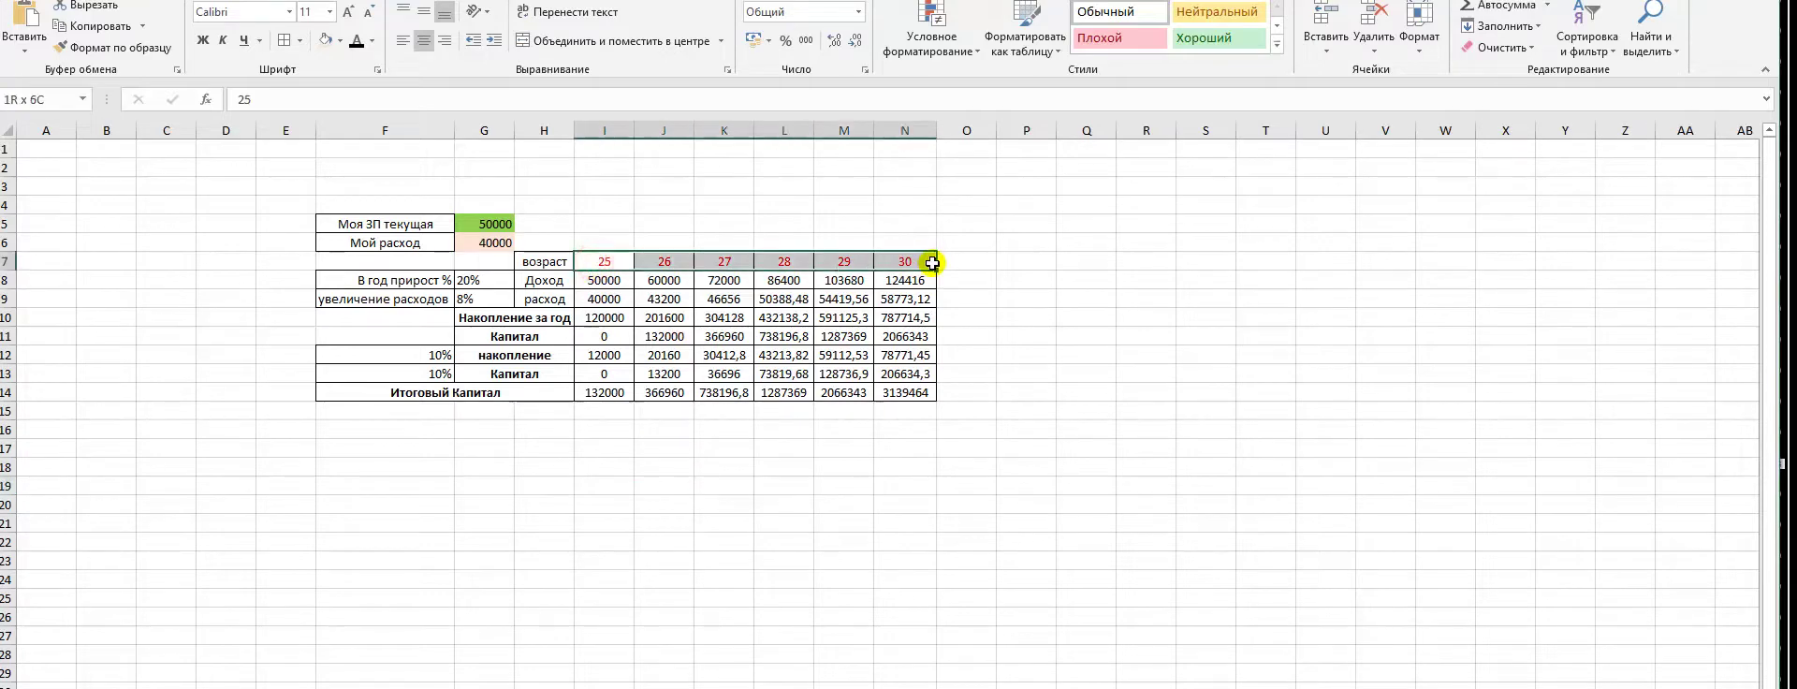
pyautogui.click(700, 491)
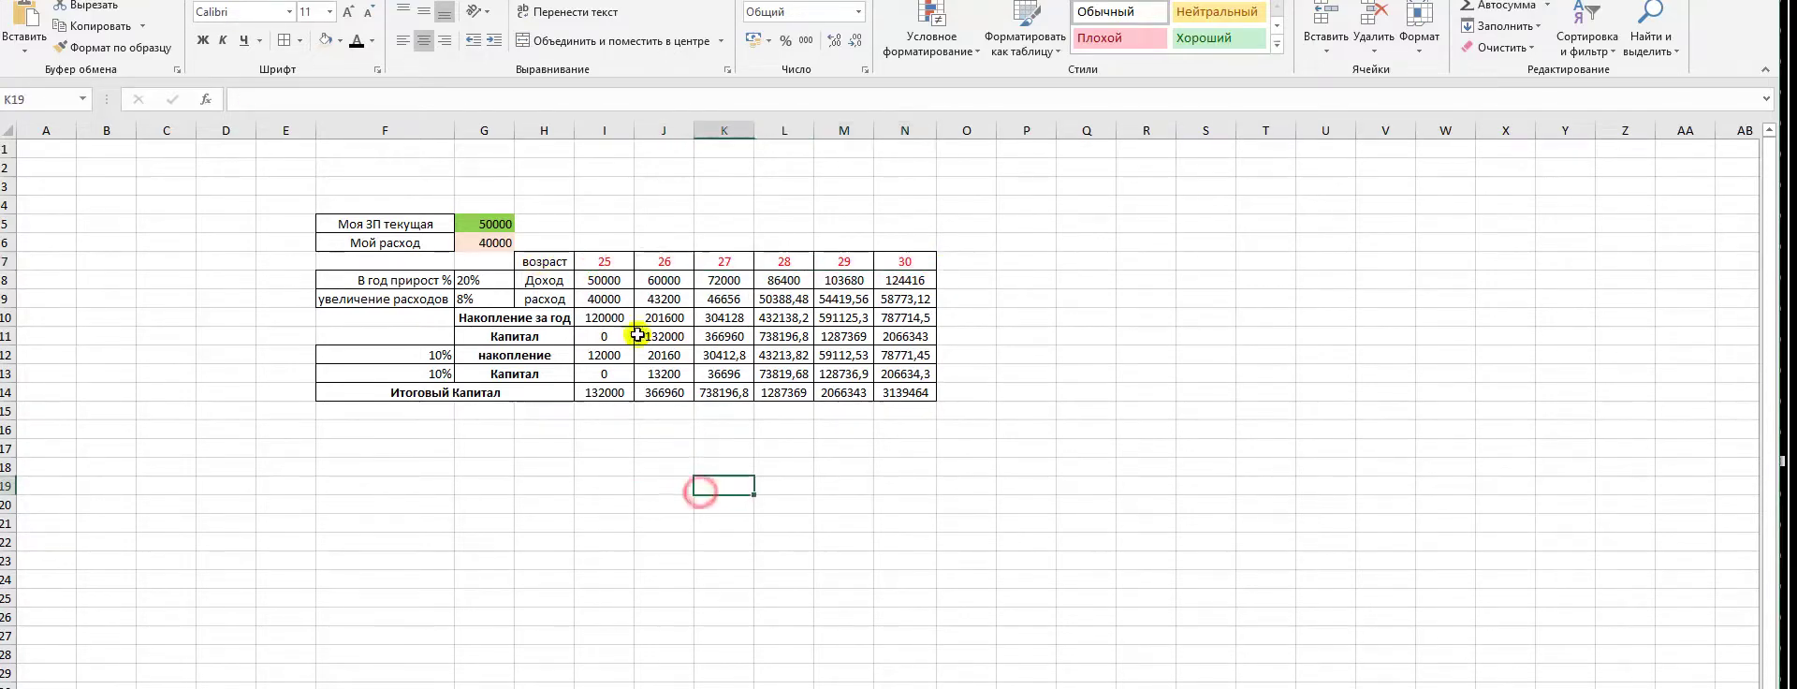
pyautogui.moveTo(604, 262); pyautogui.dragTo(895, 263)
pyautogui.click(1071, 297)
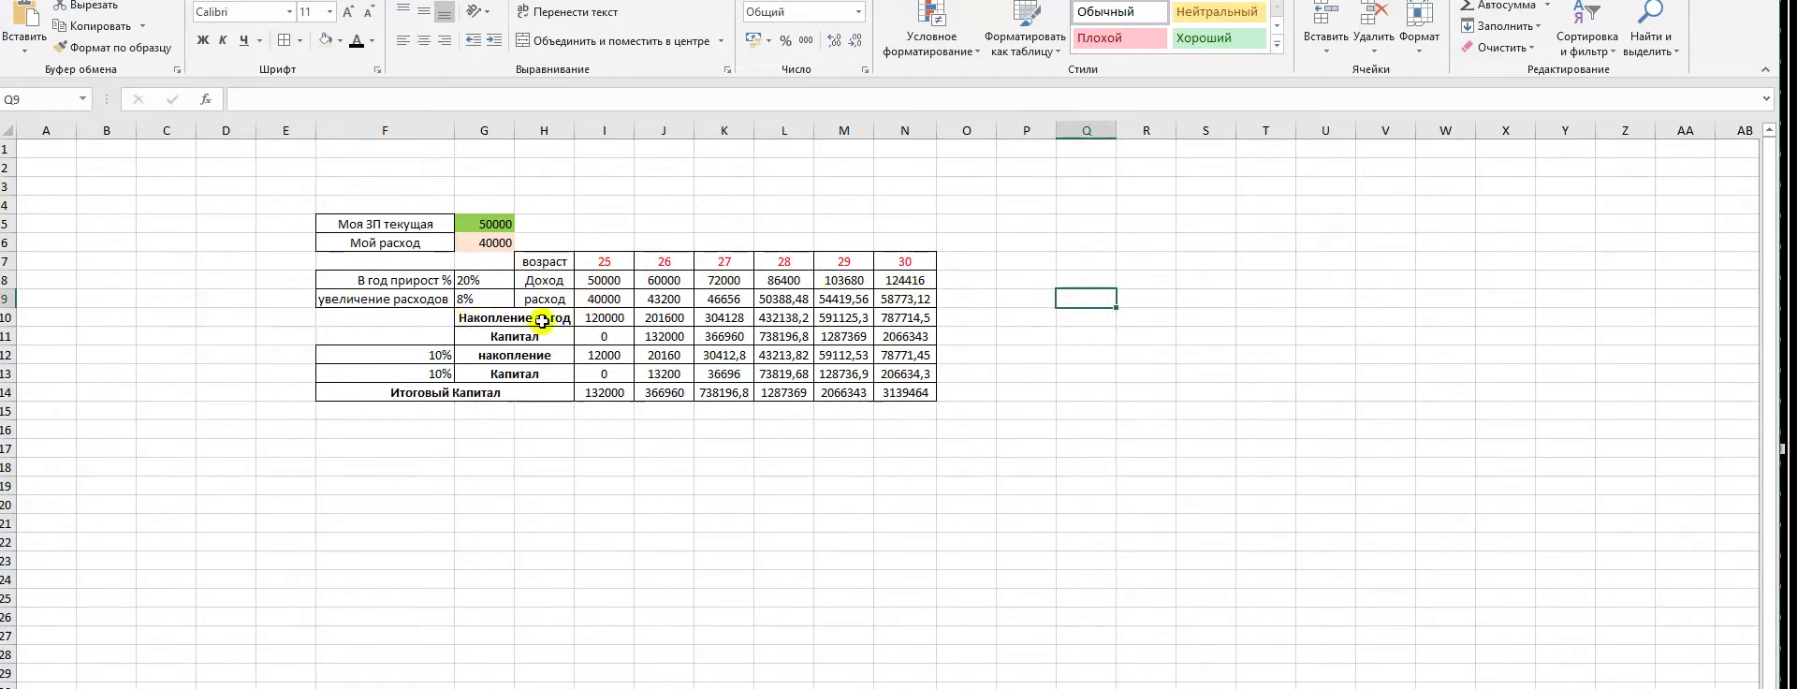
pyautogui.click(541, 321)
pyautogui.press('Right')
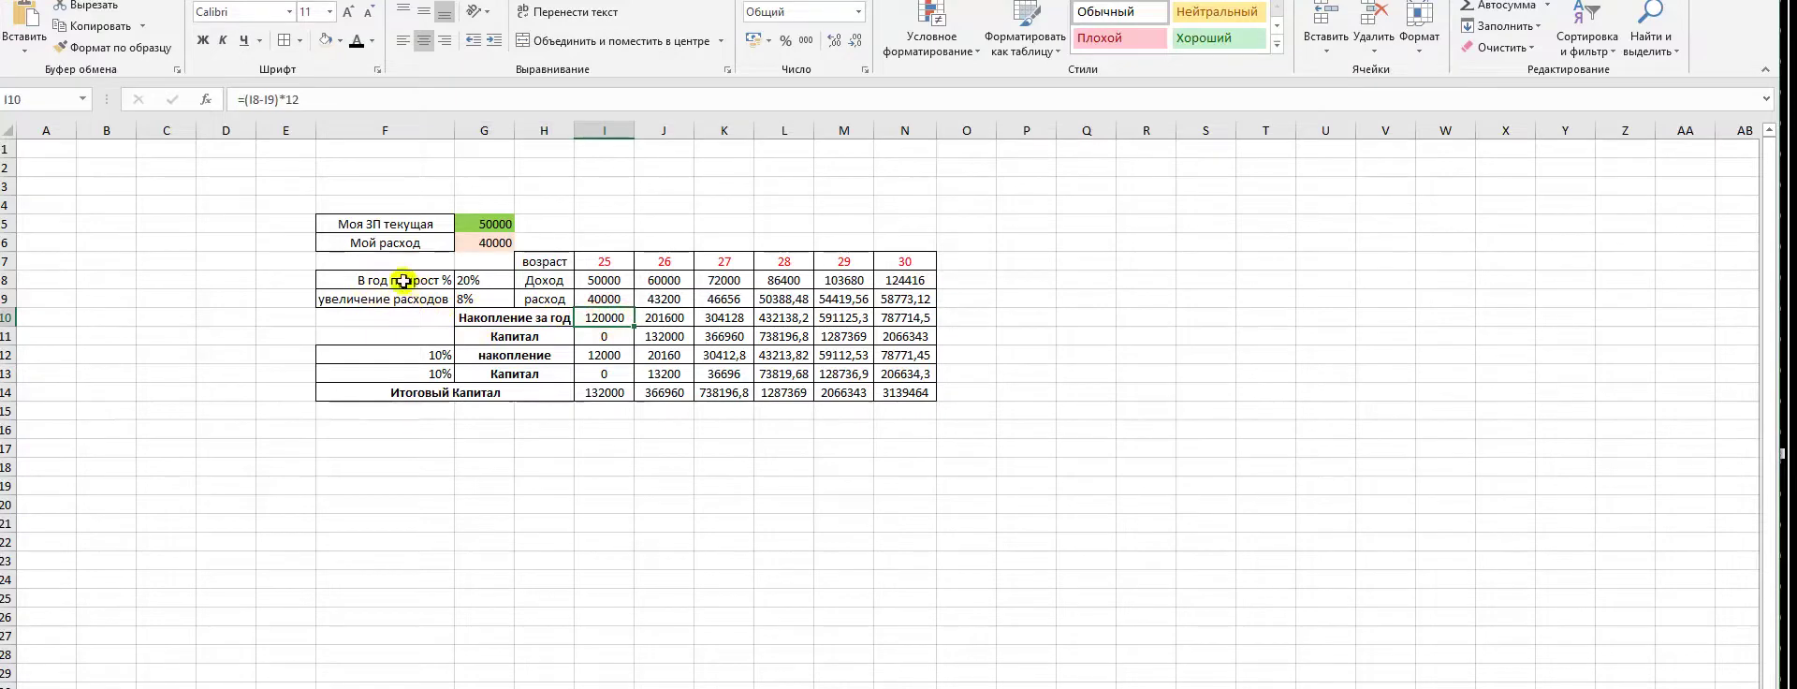
pyautogui.click(480, 321)
pyautogui.press('Right')
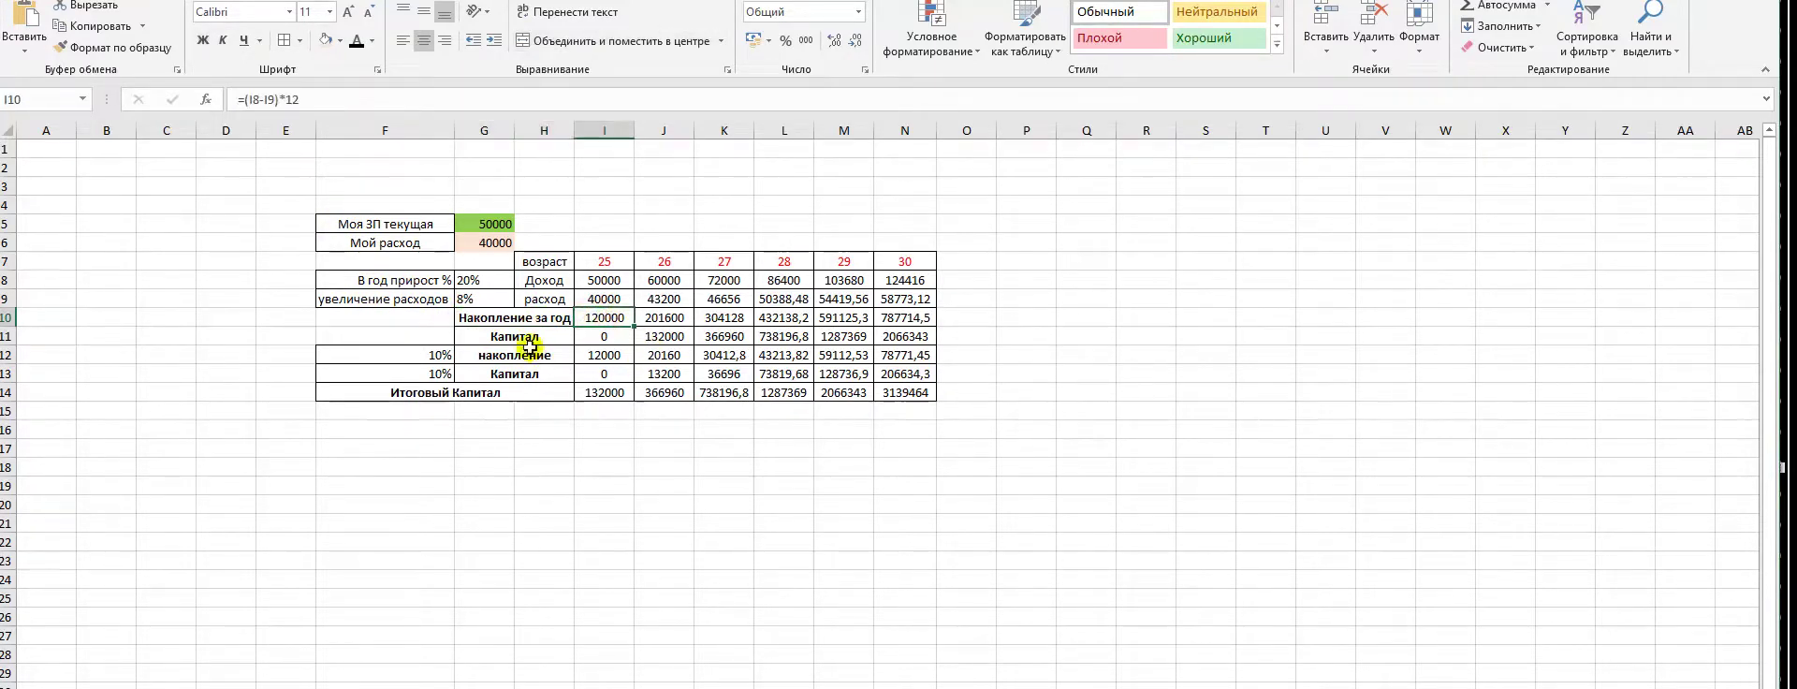
pyautogui.click(595, 361)
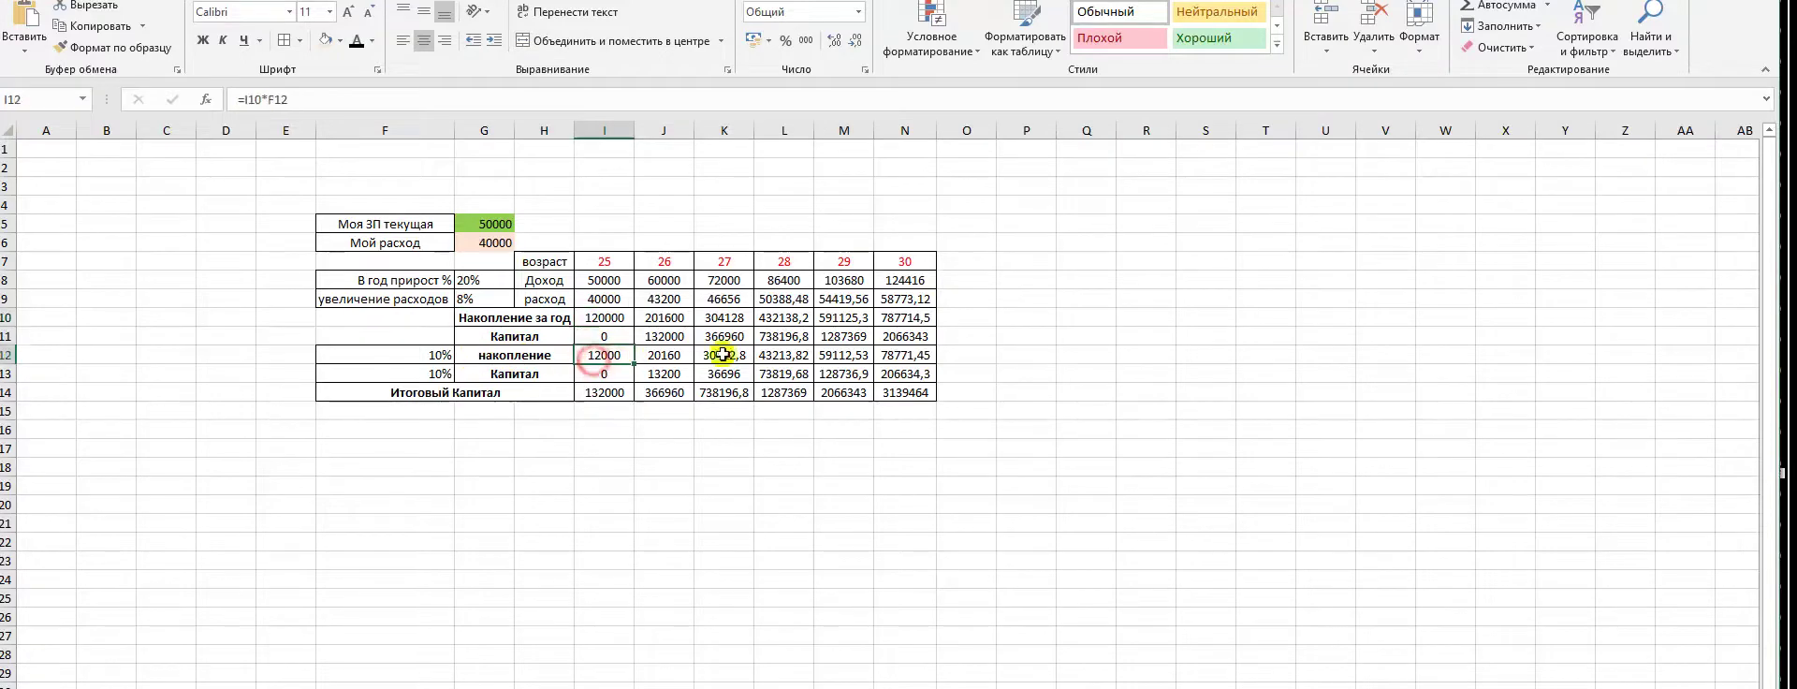
pyautogui.click(402, 362)
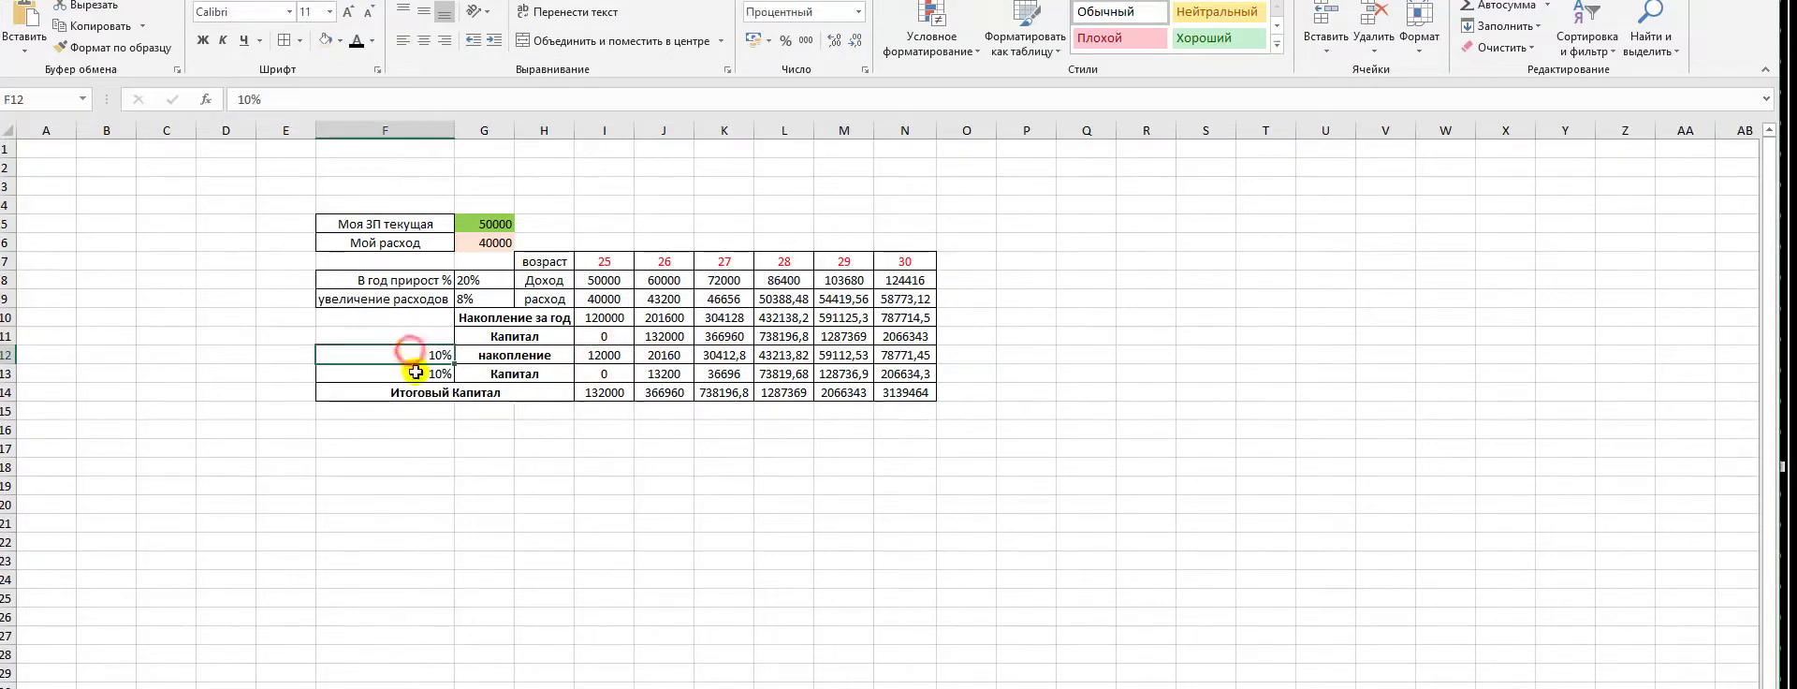
pyautogui.click(430, 374)
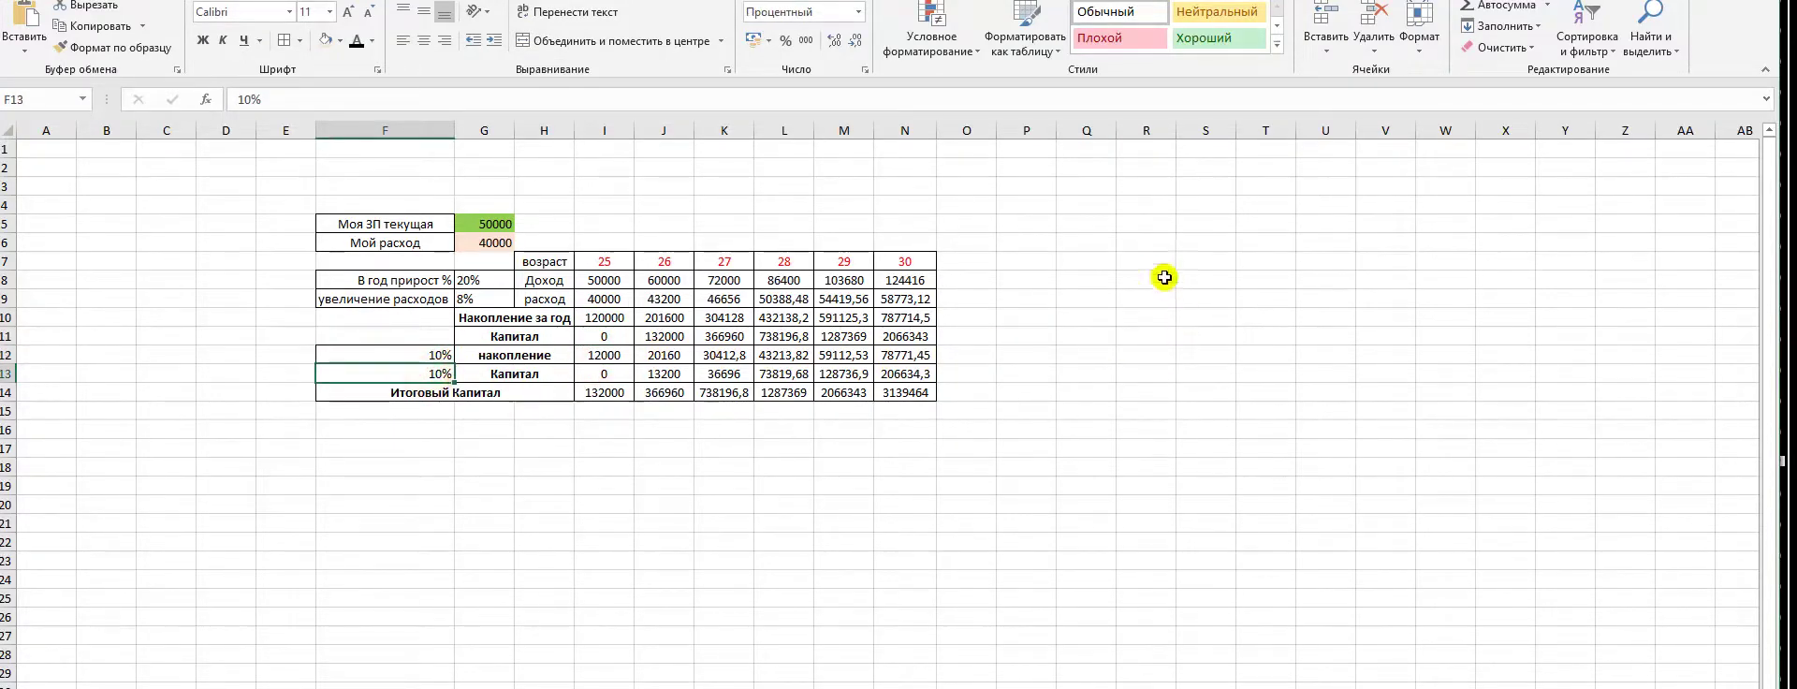
pyautogui.moveTo(1144, 224); pyautogui.dragTo(1127, 621)
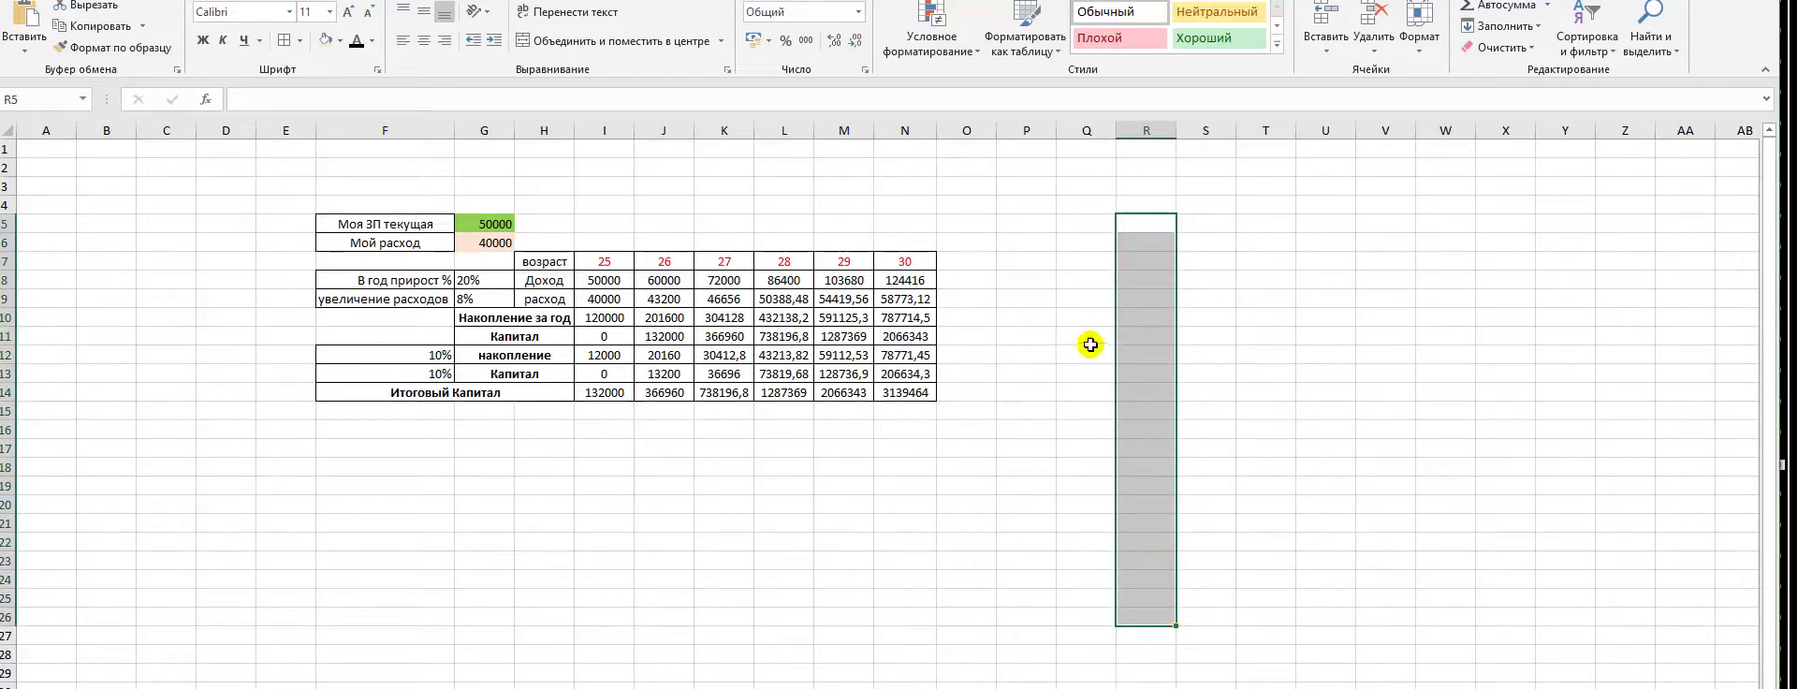
pyautogui.moveTo(1194, 226); pyautogui.dragTo(1207, 547)
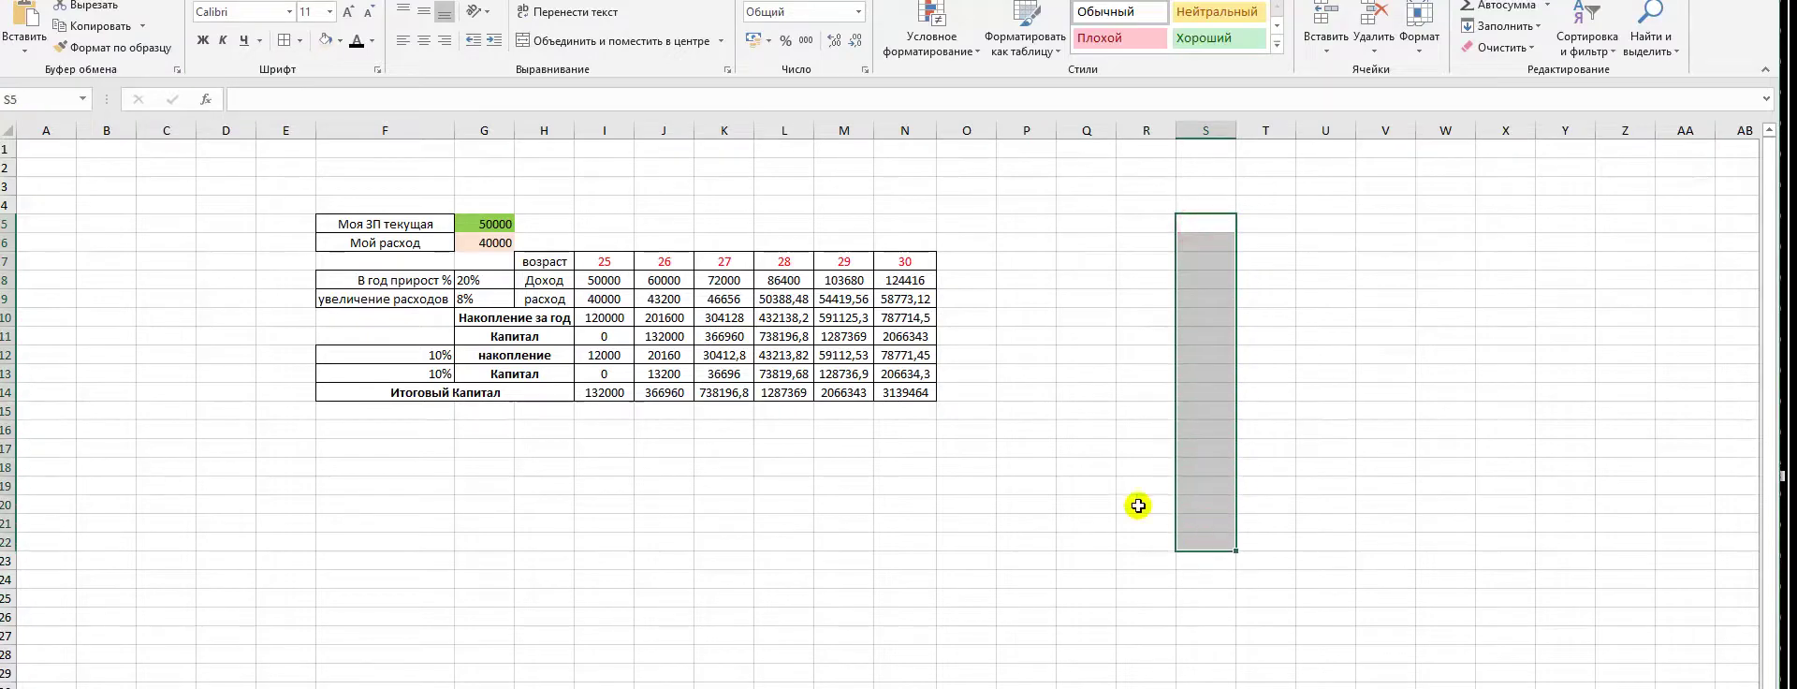
pyautogui.click(438, 356)
pyautogui.click(426, 371)
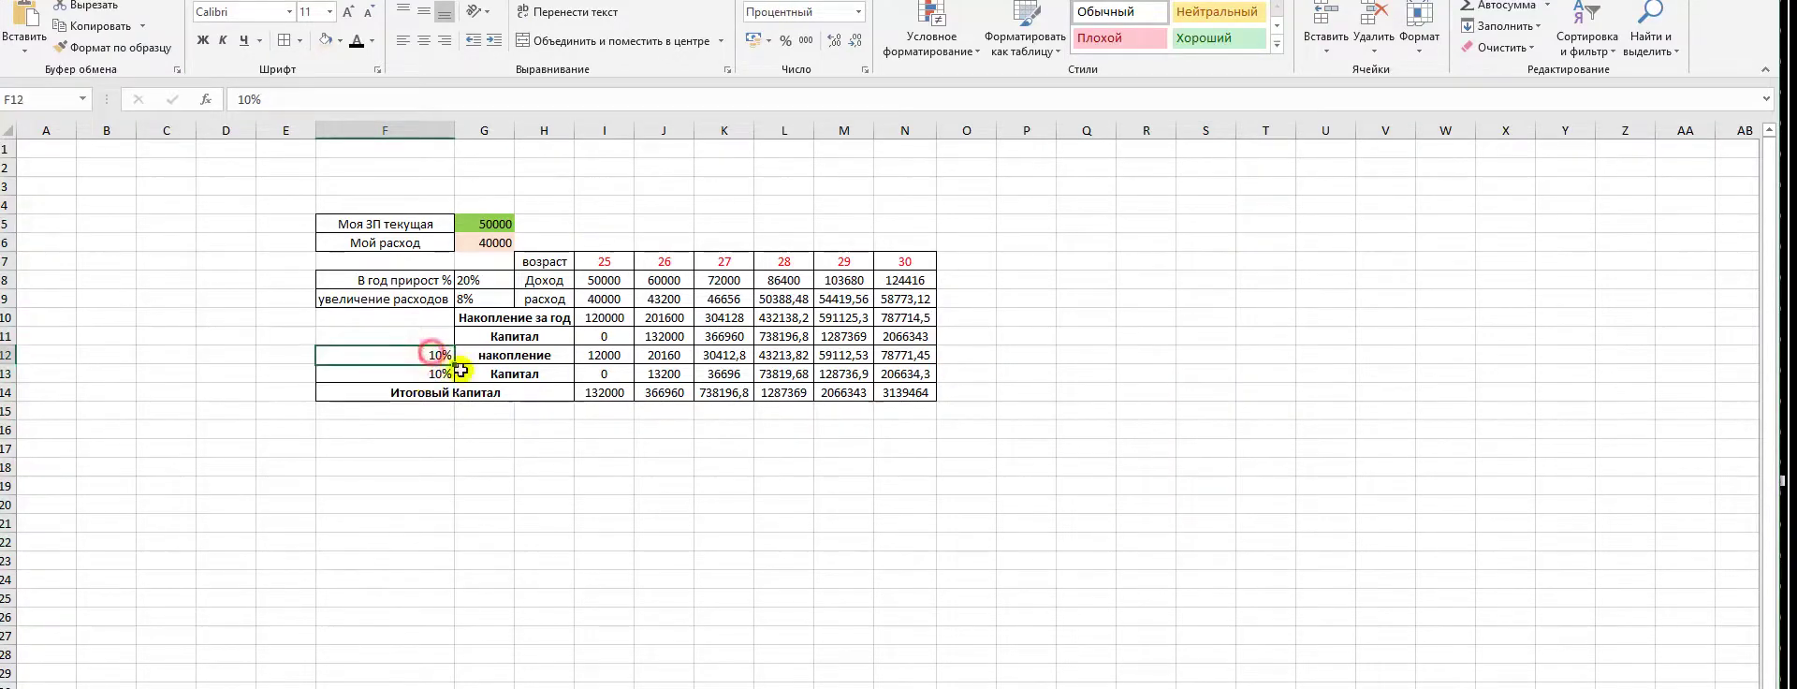
pyautogui.moveTo(538, 504); pyautogui.dragTo(604, 503)
pyautogui.moveTo(1205, 206); pyautogui.dragTo(1207, 557)
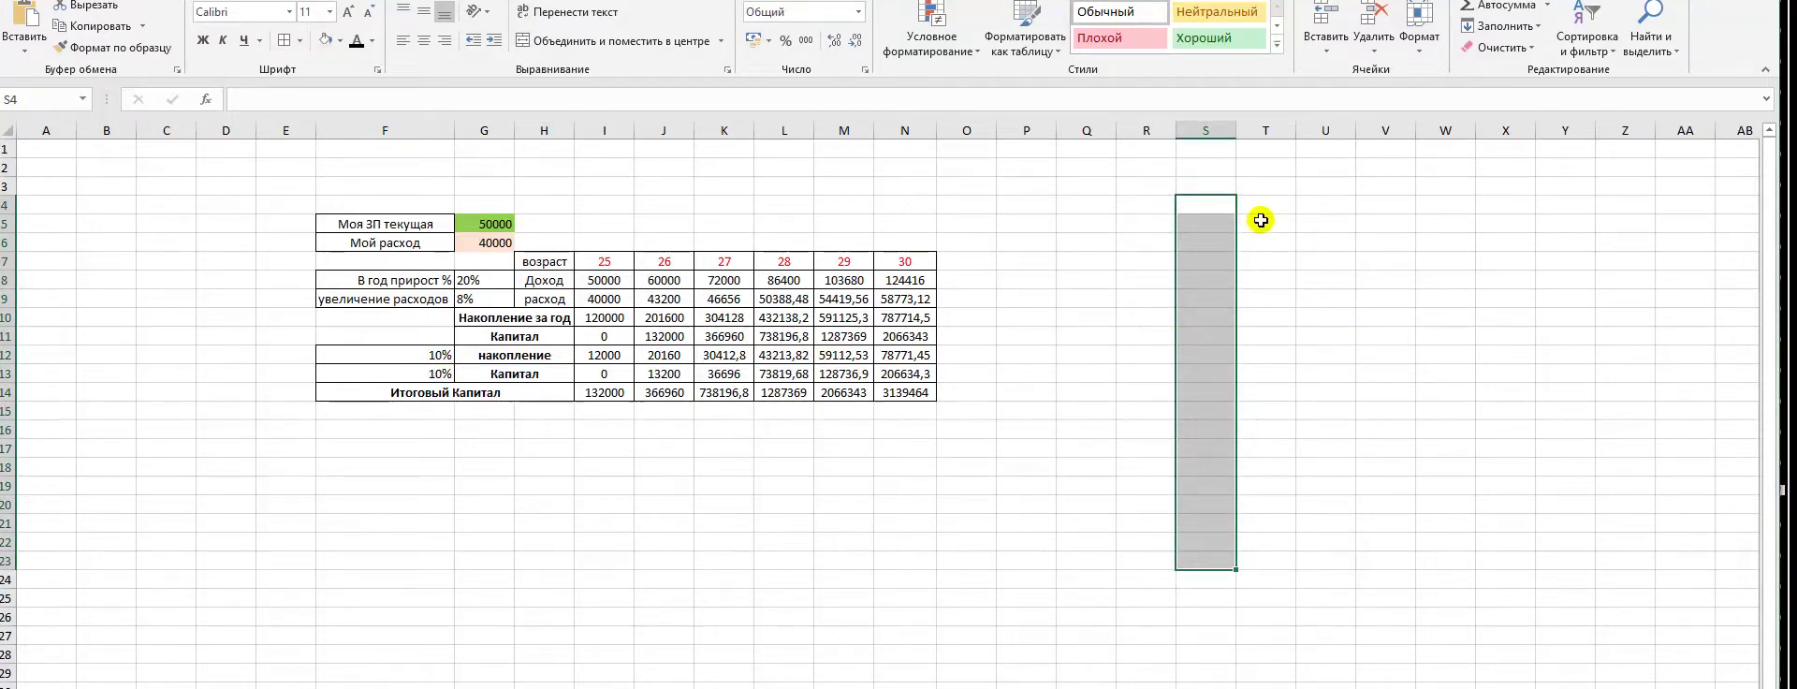
pyautogui.moveTo(1260, 221); pyautogui.dragTo(1246, 521)
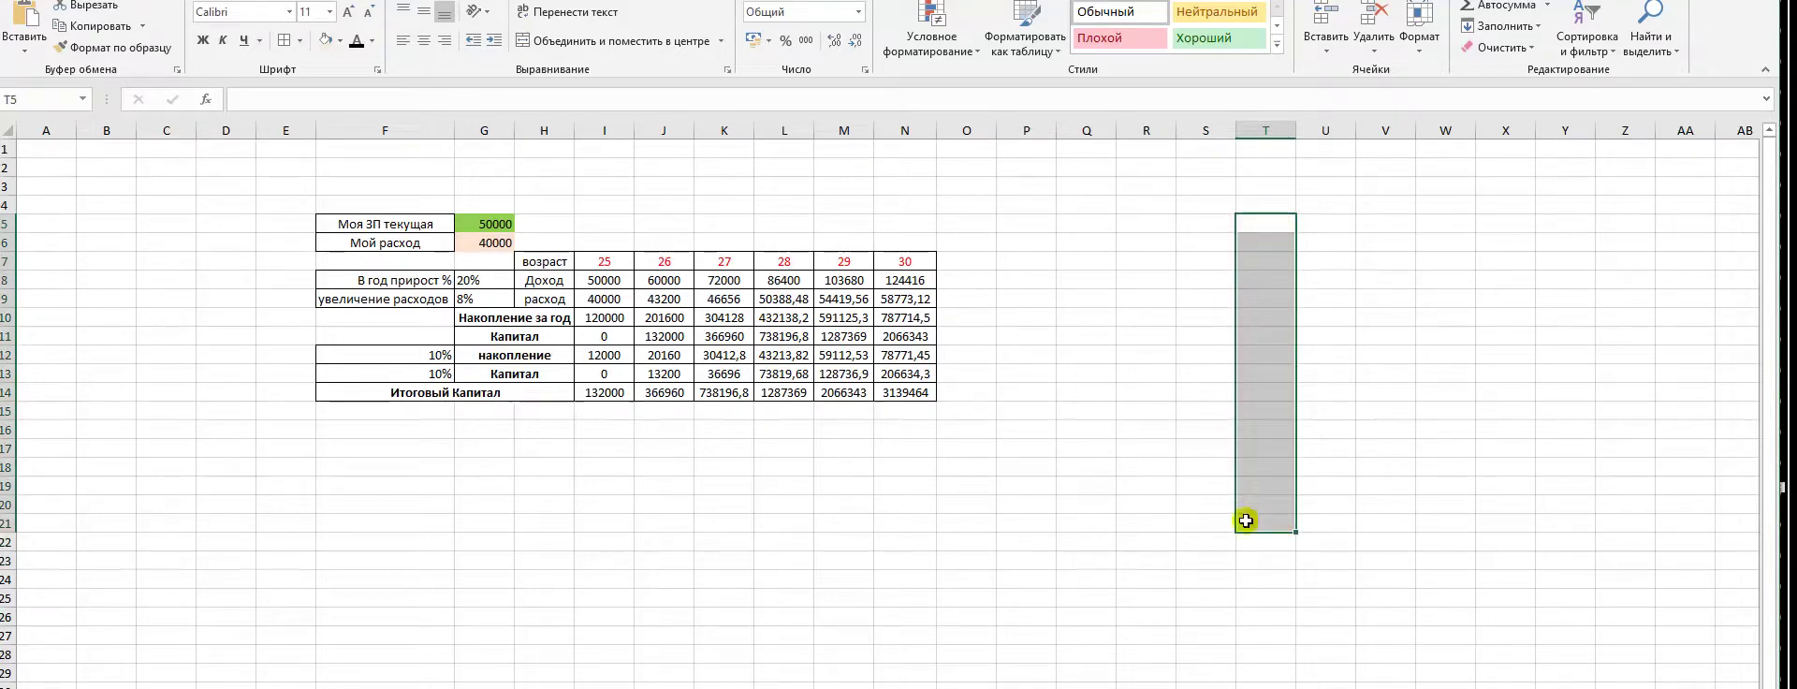
pyautogui.moveTo(779, 503); pyautogui.dragTo(781, 487)
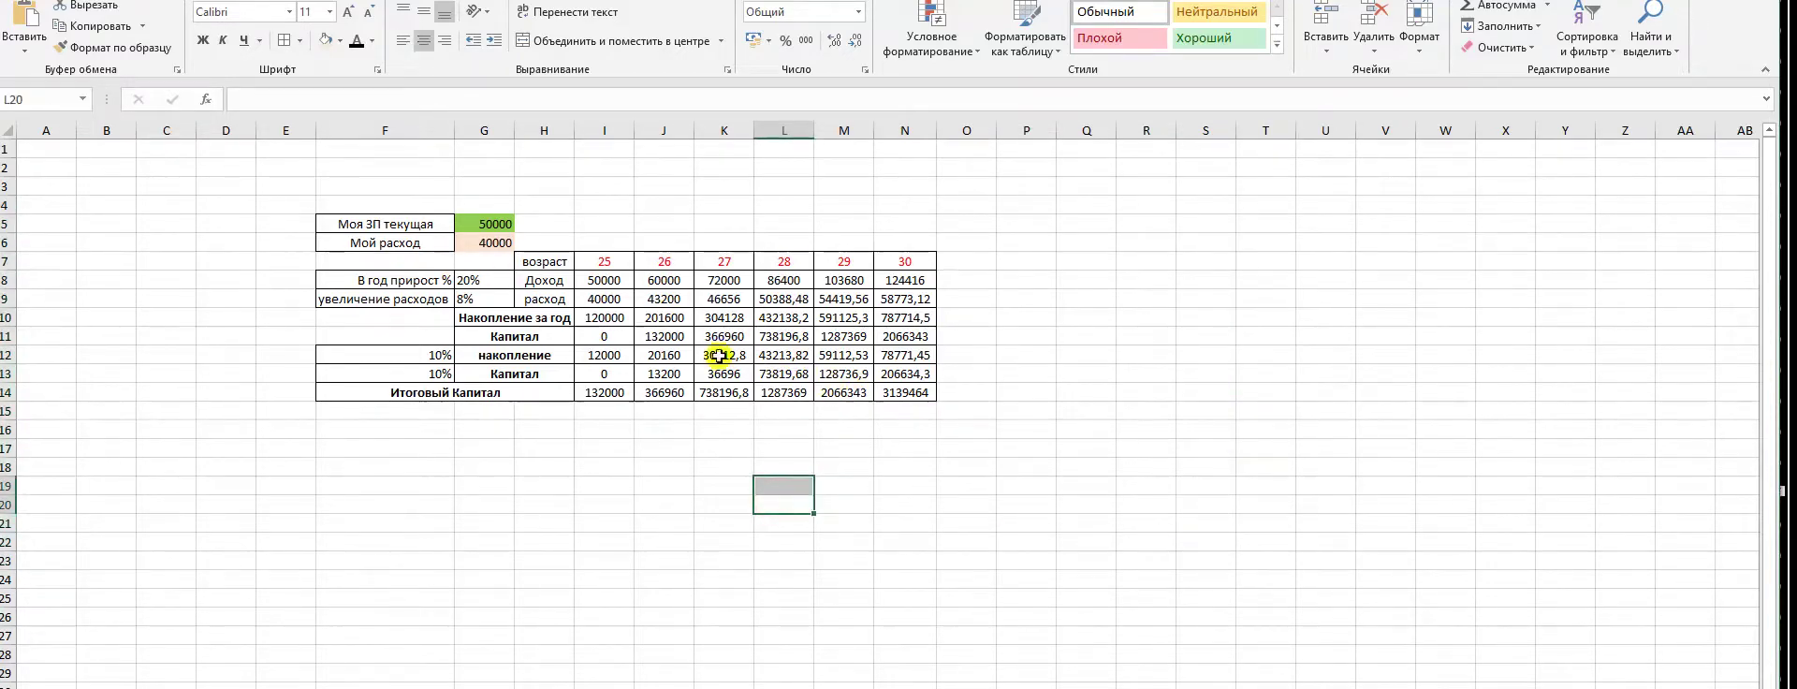
pyautogui.moveTo(1142, 412); pyautogui.dragTo(1062, 365)
pyautogui.click(1220, 329)
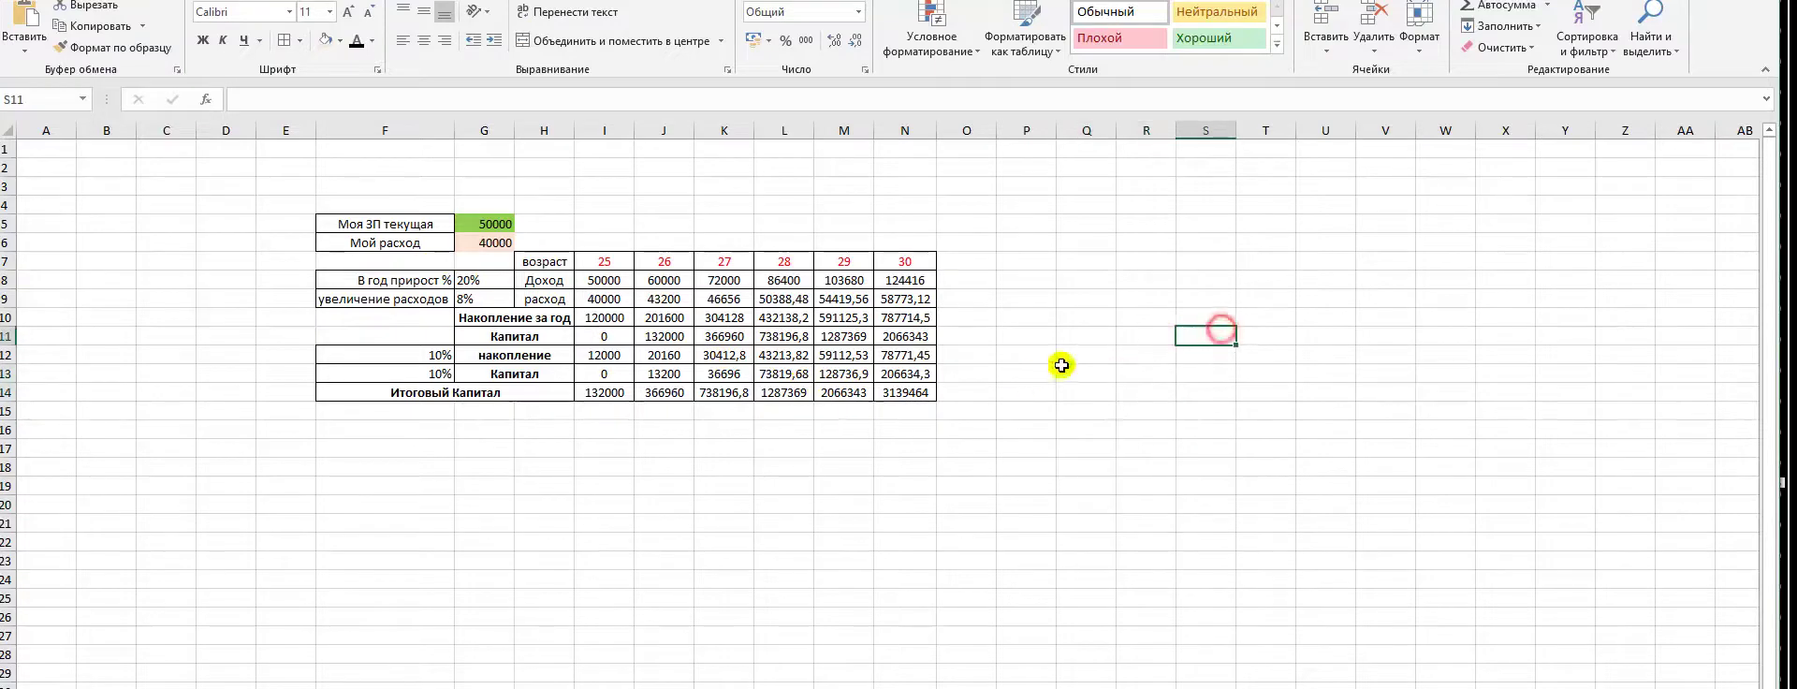
# Review the age-30 total capital formula in N14 and the ages in J7:N7
pyautogui.click(903, 391)
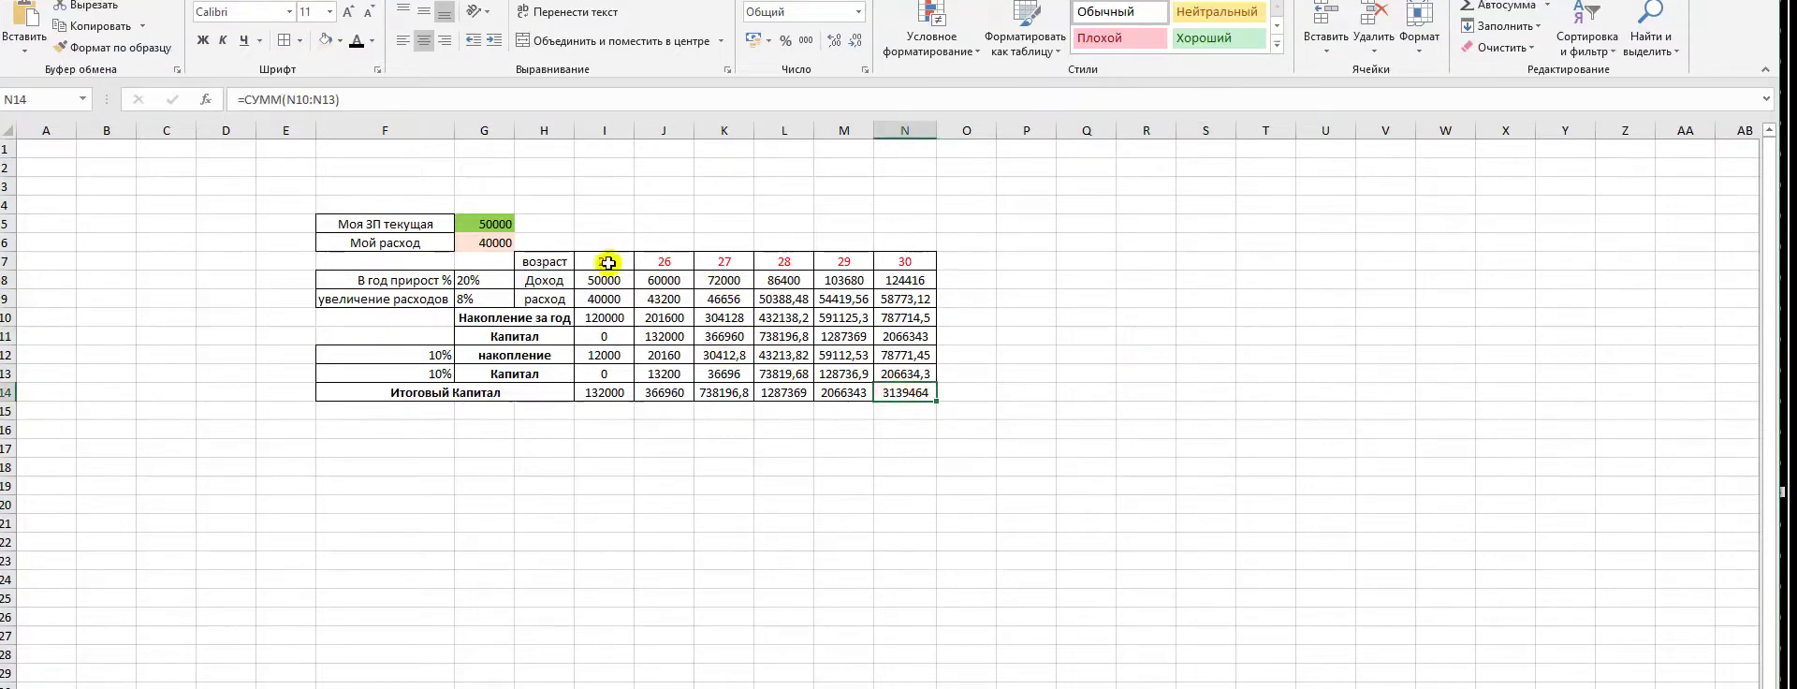
pyautogui.moveTo(643, 264); pyautogui.dragTo(925, 262)
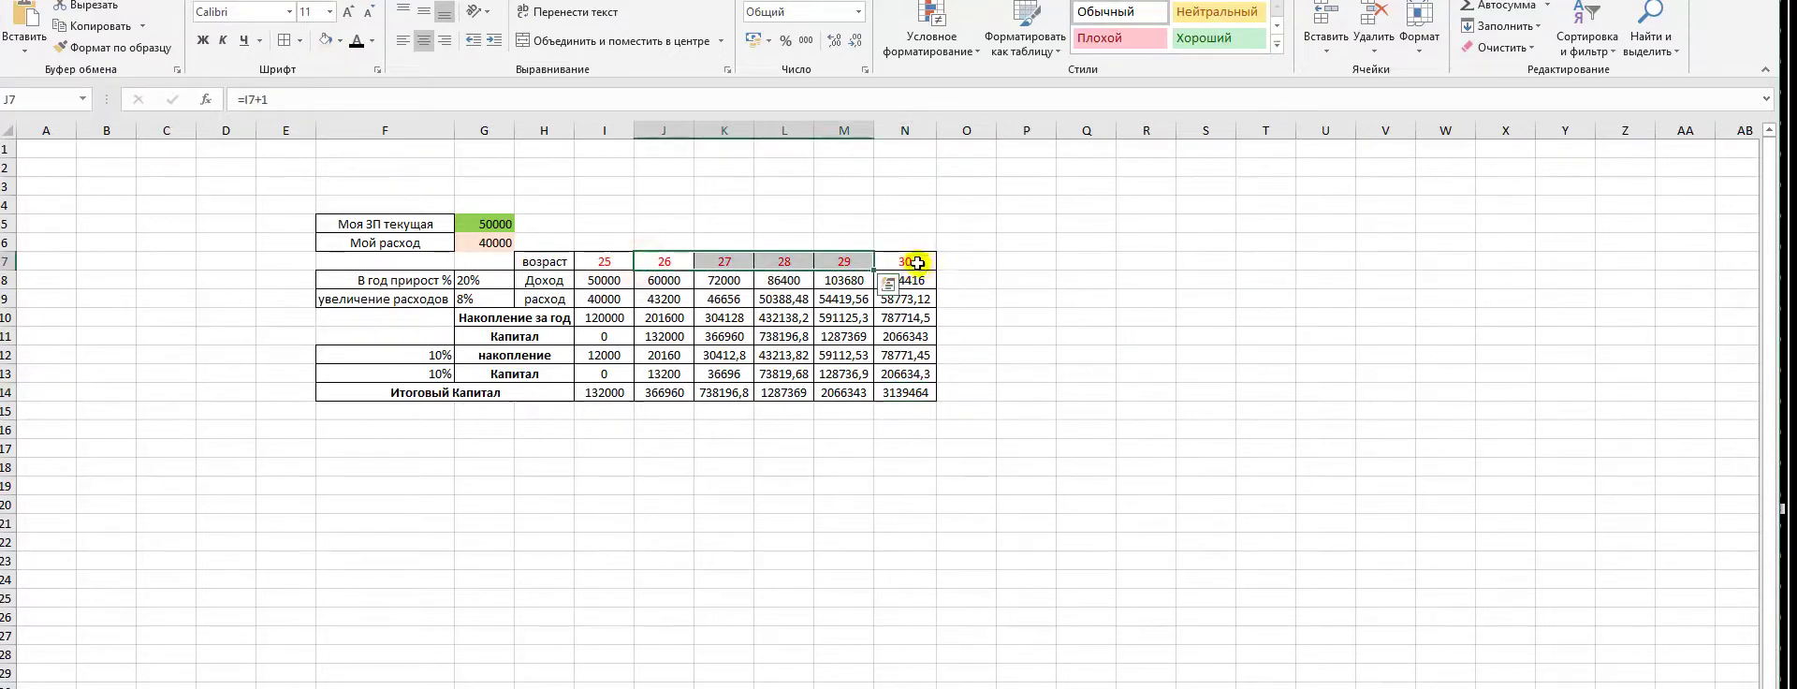
pyautogui.click(1064, 260)
pyautogui.moveTo(1120, 409); pyautogui.dragTo(1087, 409)
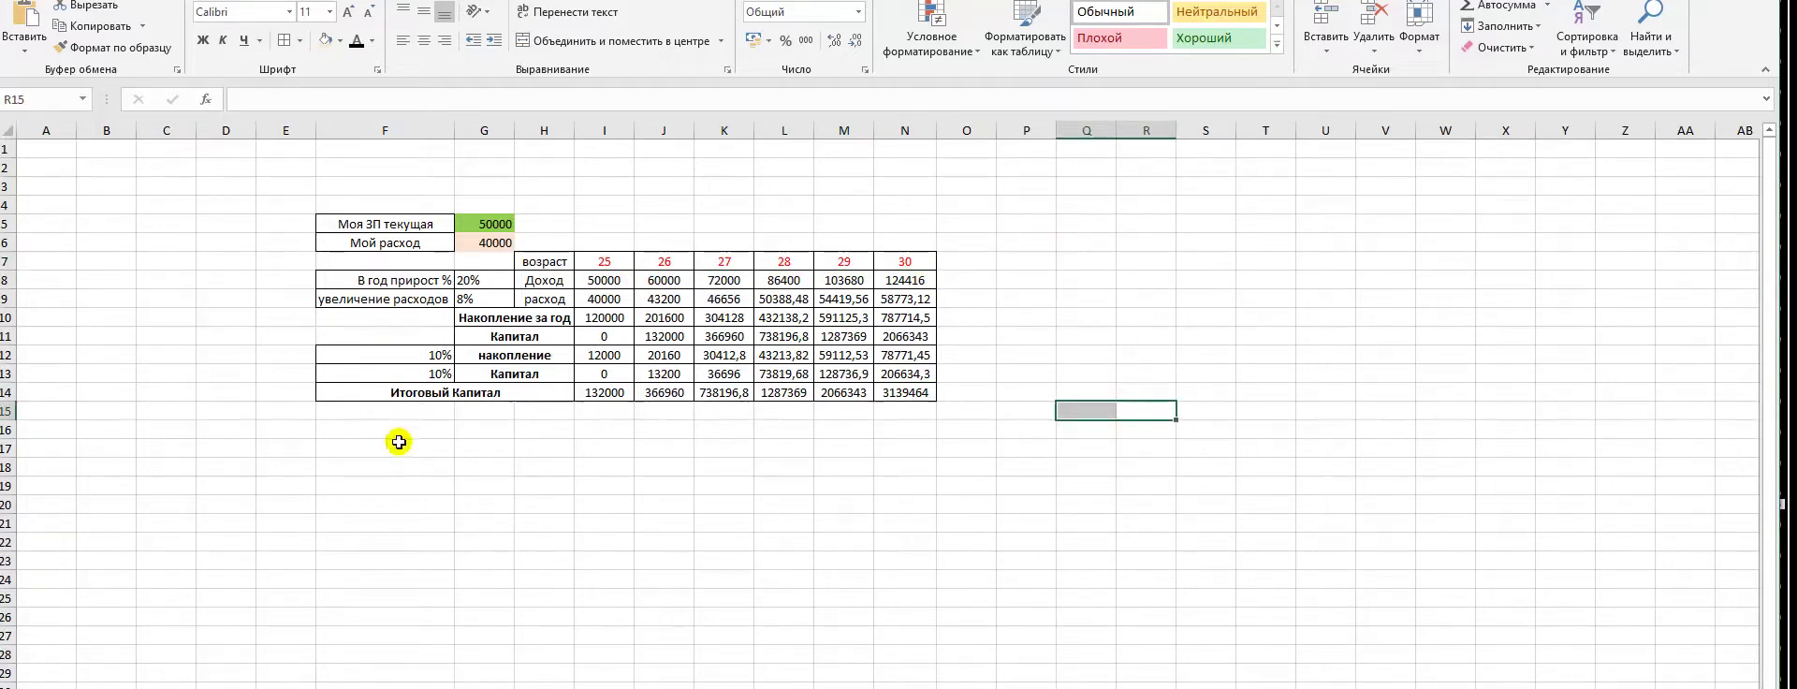
# Capture the table area as a screenshot, handwrite 30000 in red pen above it and mark the current salary with a circle and arrow
pyautogui.press('Print')
pyautogui.moveTo(31, 131); pyautogui.dragTo(1031, 519)
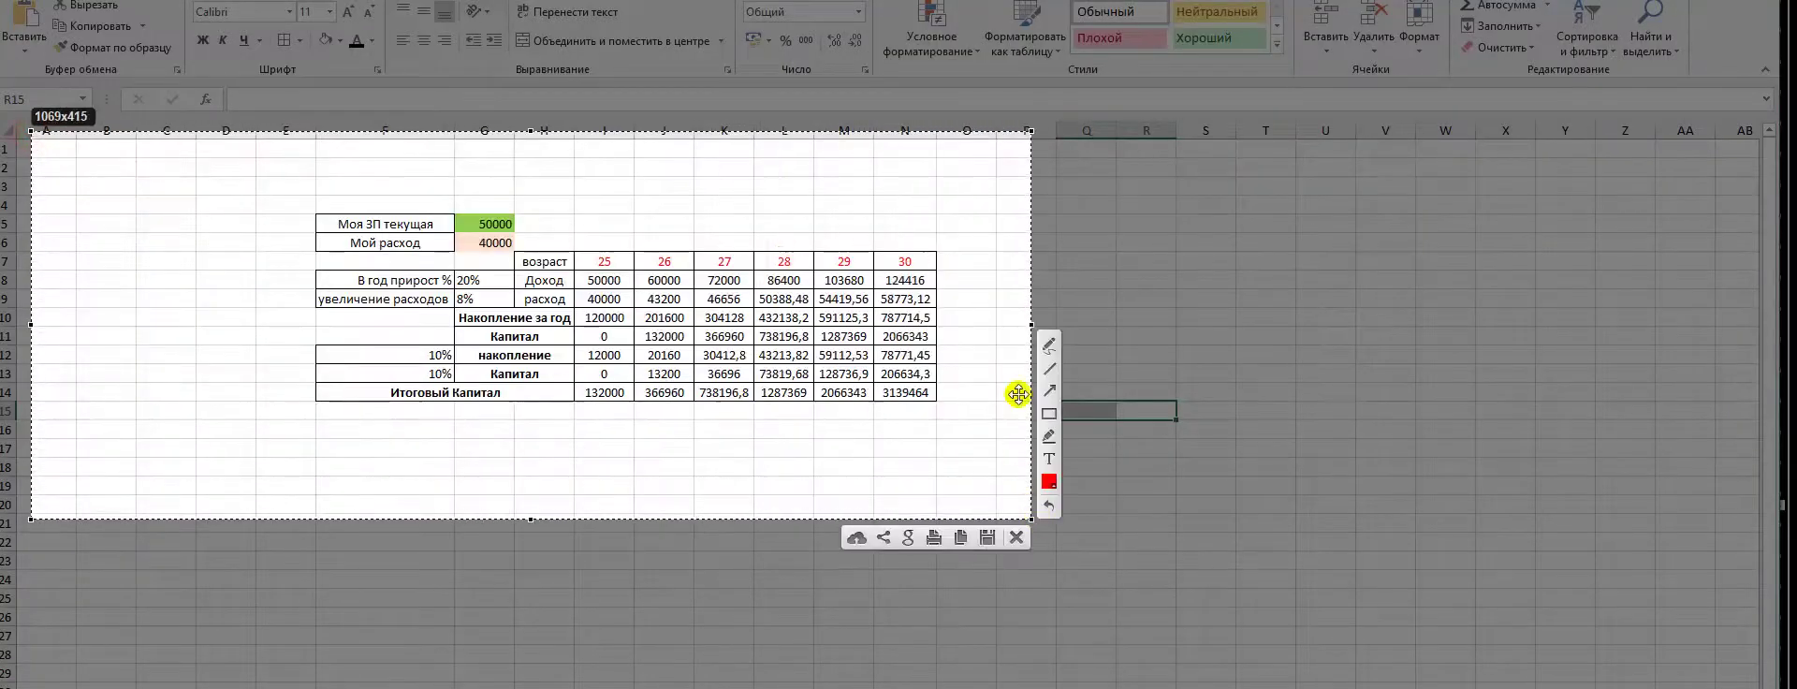
pyautogui.click(1048, 339)
pyautogui.moveTo(670, 175)
pyautogui.mouseDown()
pyautogui.moveTo(691, 175)
pyautogui.moveTo(686, 217)
pyautogui.mouseUp()
pyautogui.moveTo(732, 178)
pyautogui.mouseDown()
pyautogui.moveTo(776, 187)
pyautogui.moveTo(795, 177)
pyautogui.moveTo(756, 161)
pyautogui.moveTo(776, 163)
pyautogui.mouseUp()
pyautogui.moveTo(742, 243)
pyautogui.mouseDown()
pyautogui.moveTo(520, 239)
pyautogui.moveTo(585, 217)
pyautogui.moveTo(467, 226)
pyautogui.moveTo(505, 218)
pyautogui.mouseUp()
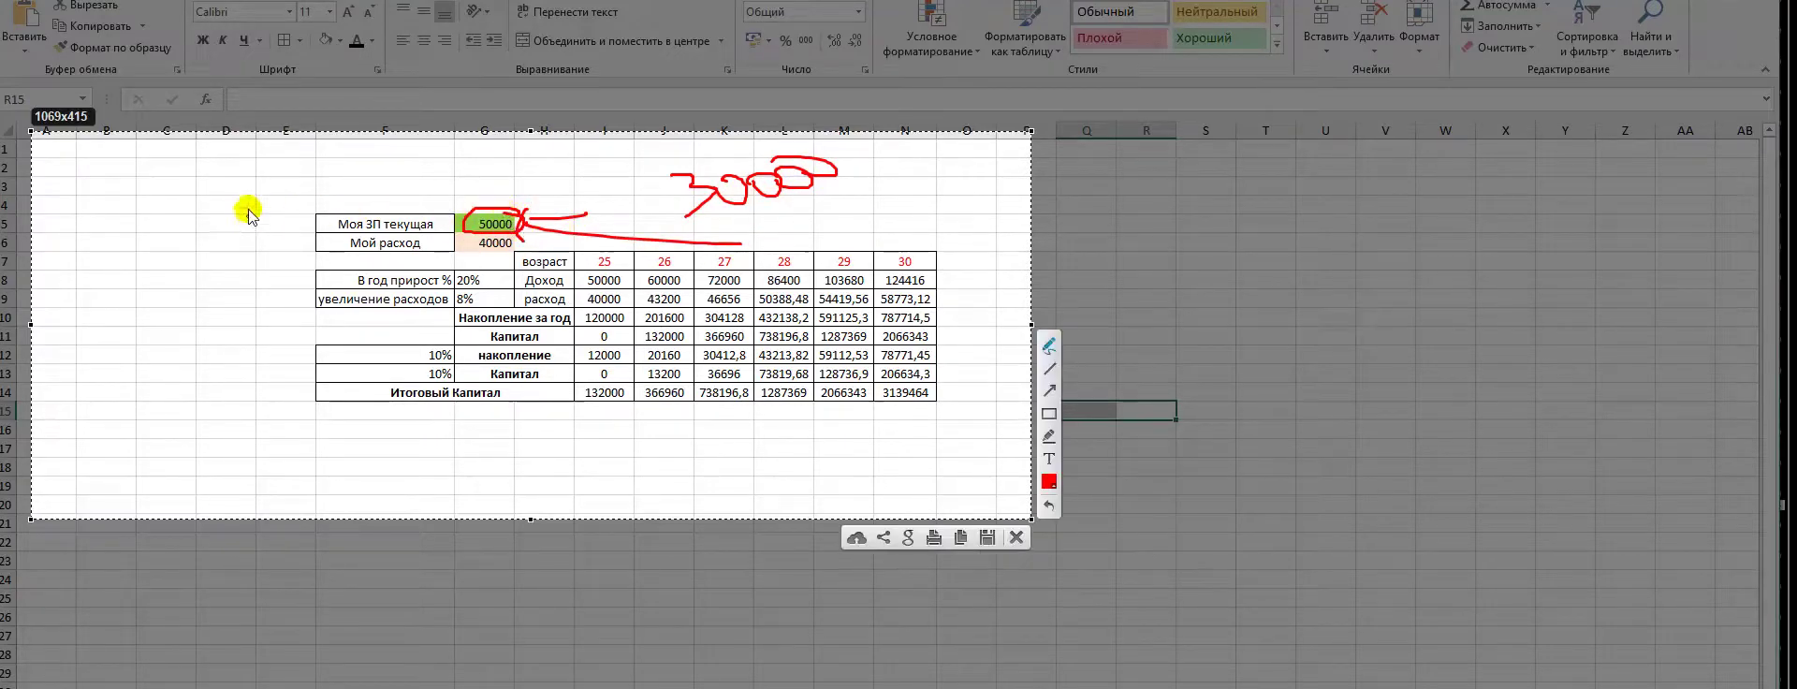
# Draw an arrow to the current salary, handwrite 50,000 underlined with an arrow beside the table, and circle the 20% income growth rate
pyautogui.moveTo(253, 173); pyautogui.dragTo(458, 202)
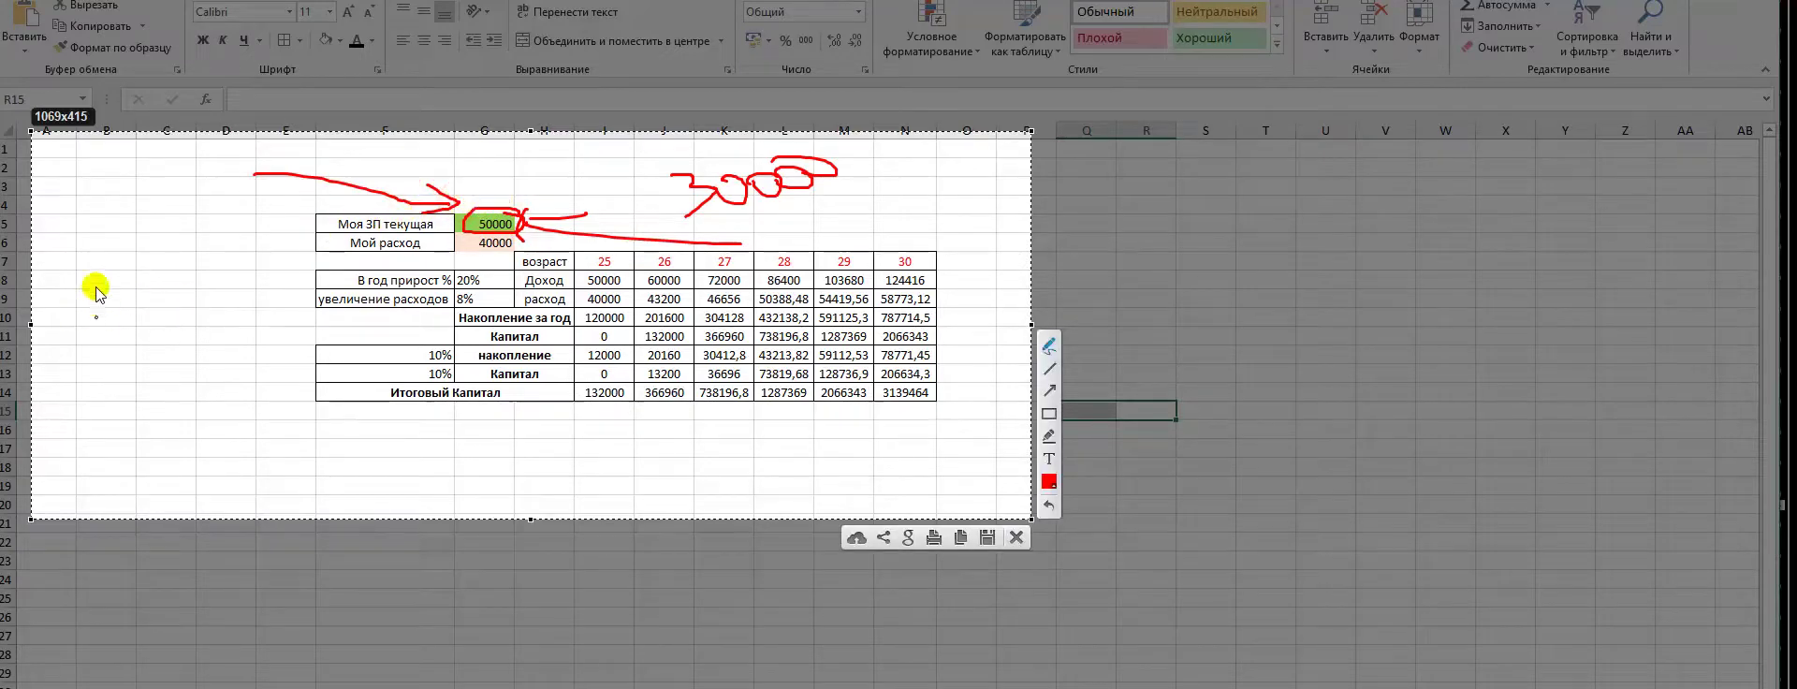
pyautogui.moveTo(88, 280)
pyautogui.mouseDown()
pyautogui.moveTo(183, 269)
pyautogui.moveTo(273, 213)
pyautogui.mouseUp()
pyautogui.moveTo(214, 201); pyautogui.dragTo(220, 195)
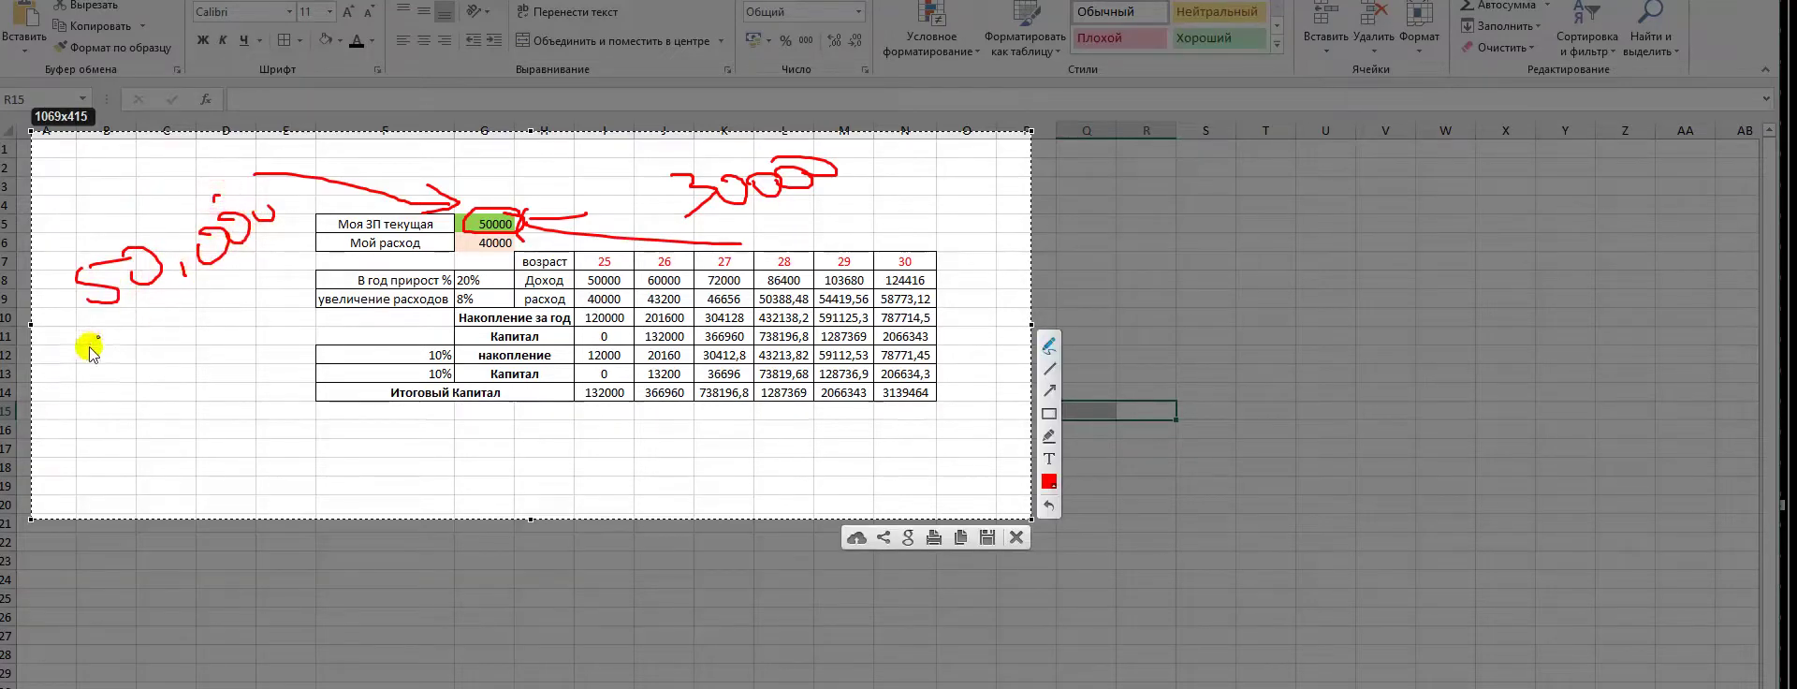
pyautogui.moveTo(52, 362); pyautogui.dragTo(298, 289)
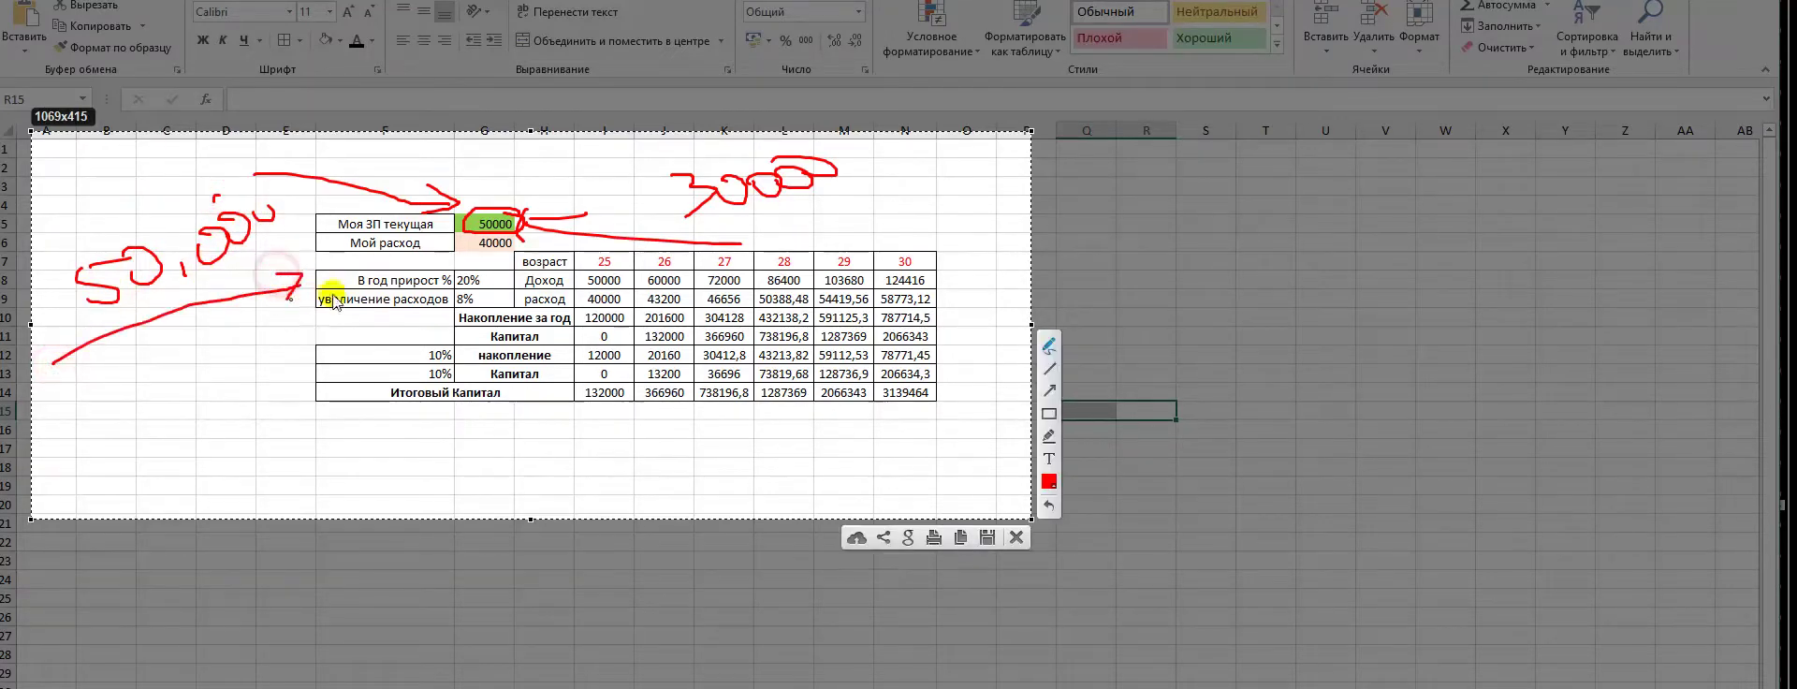
pyautogui.moveTo(468, 270)
pyautogui.mouseDown()
pyautogui.moveTo(473, 291)
pyautogui.moveTo(499, 287)
pyautogui.moveTo(468, 272)
pyautogui.mouseUp()
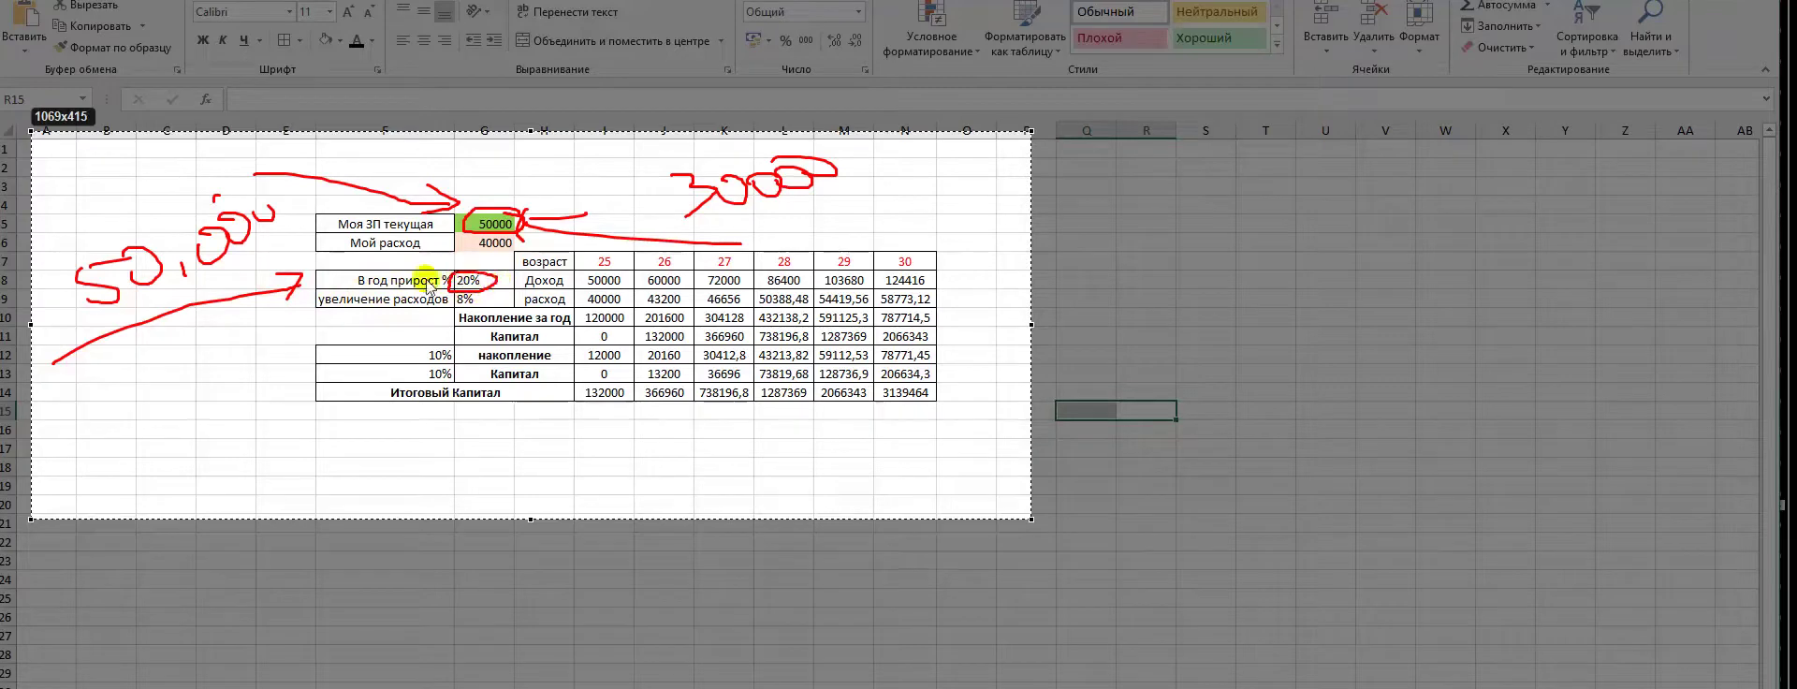
# Handwrite 10,000 beneath the 50,000 note and frame it with red lines
pyautogui.moveTo(109, 342); pyautogui.dragTo(112, 391)
pyautogui.moveTo(145, 343); pyautogui.dragTo(147, 353)
pyautogui.click(193, 377)
pyautogui.moveTo(230, 323)
pyautogui.mouseDown()
pyautogui.moveTo(234, 341)
pyautogui.moveTo(253, 300)
pyautogui.moveTo(300, 325)
pyautogui.moveTo(281, 316)
pyautogui.mouseUp()
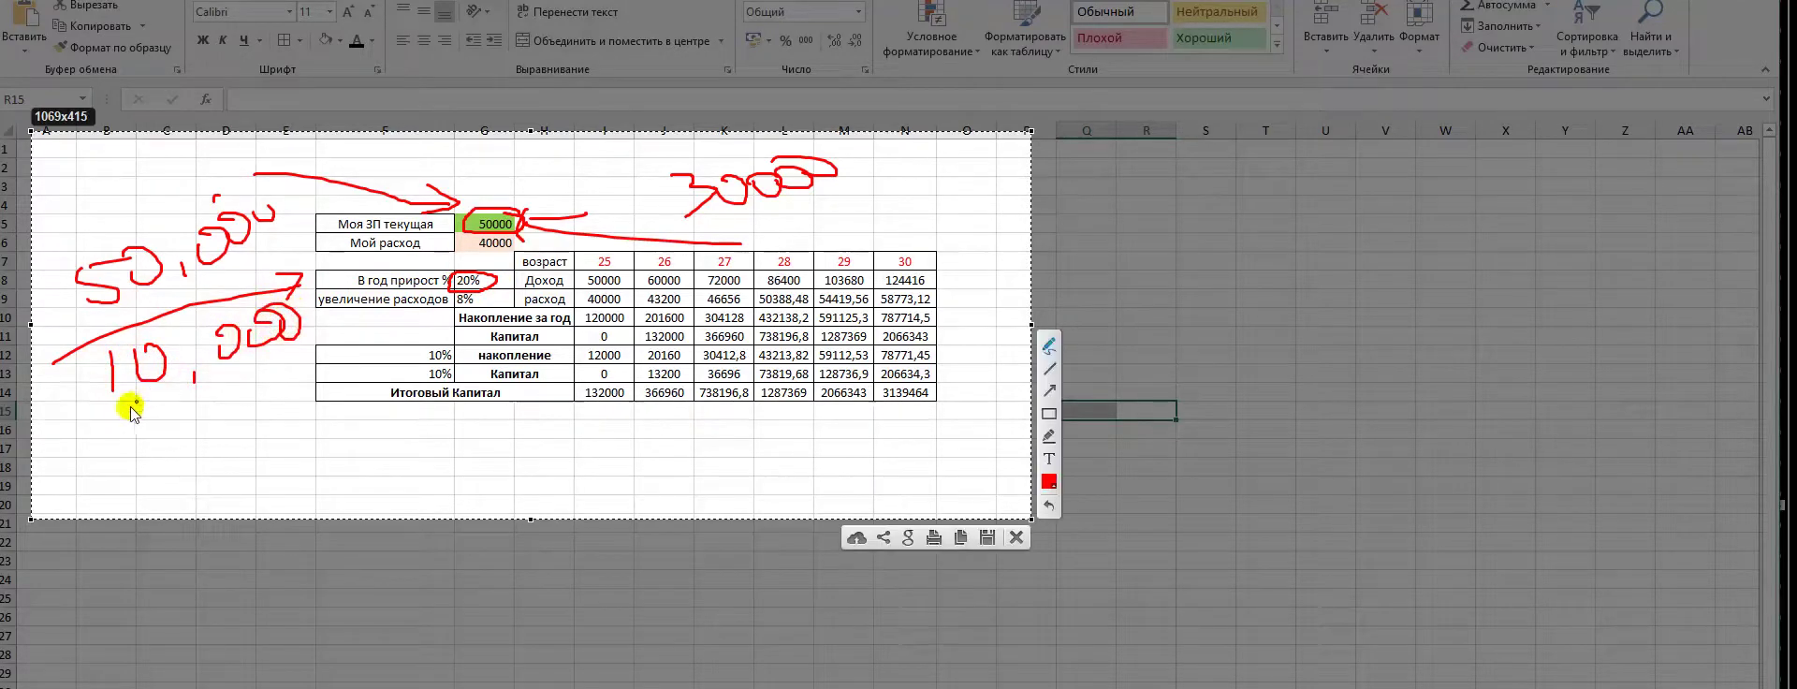
pyautogui.moveTo(94, 421); pyautogui.dragTo(270, 367)
pyautogui.moveTo(90, 421)
pyautogui.mouseDown()
pyautogui.moveTo(86, 356)
pyautogui.moveTo(270, 283)
pyautogui.mouseUp()
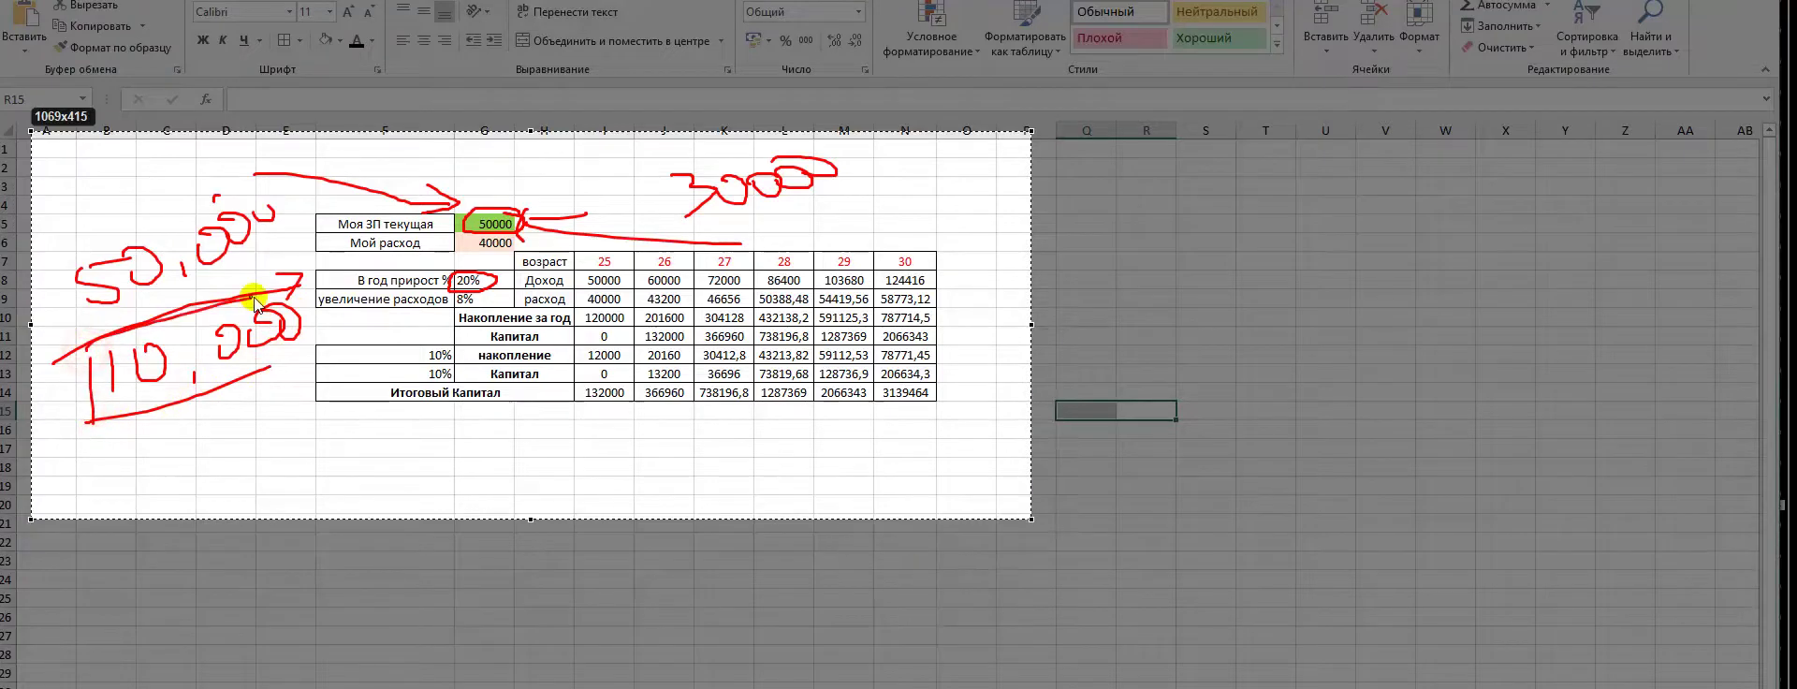
# Circle the age 26–30 incomes, the age-25 expense and the 8% expense growth rate with its label, and close the screenshot without saving
pyautogui.moveTo(645, 273); pyautogui.dragTo(706, 287)
pyautogui.moveTo(713, 273)
pyautogui.mouseDown()
pyautogui.moveTo(697, 286)
pyautogui.moveTo(802, 289)
pyautogui.moveTo(814, 264)
pyautogui.moveTo(847, 294)
pyautogui.moveTo(873, 277)
pyautogui.mouseUp()
pyautogui.moveTo(875, 274)
pyautogui.mouseDown()
pyautogui.moveTo(950, 281)
pyautogui.moveTo(884, 288)
pyautogui.mouseUp()
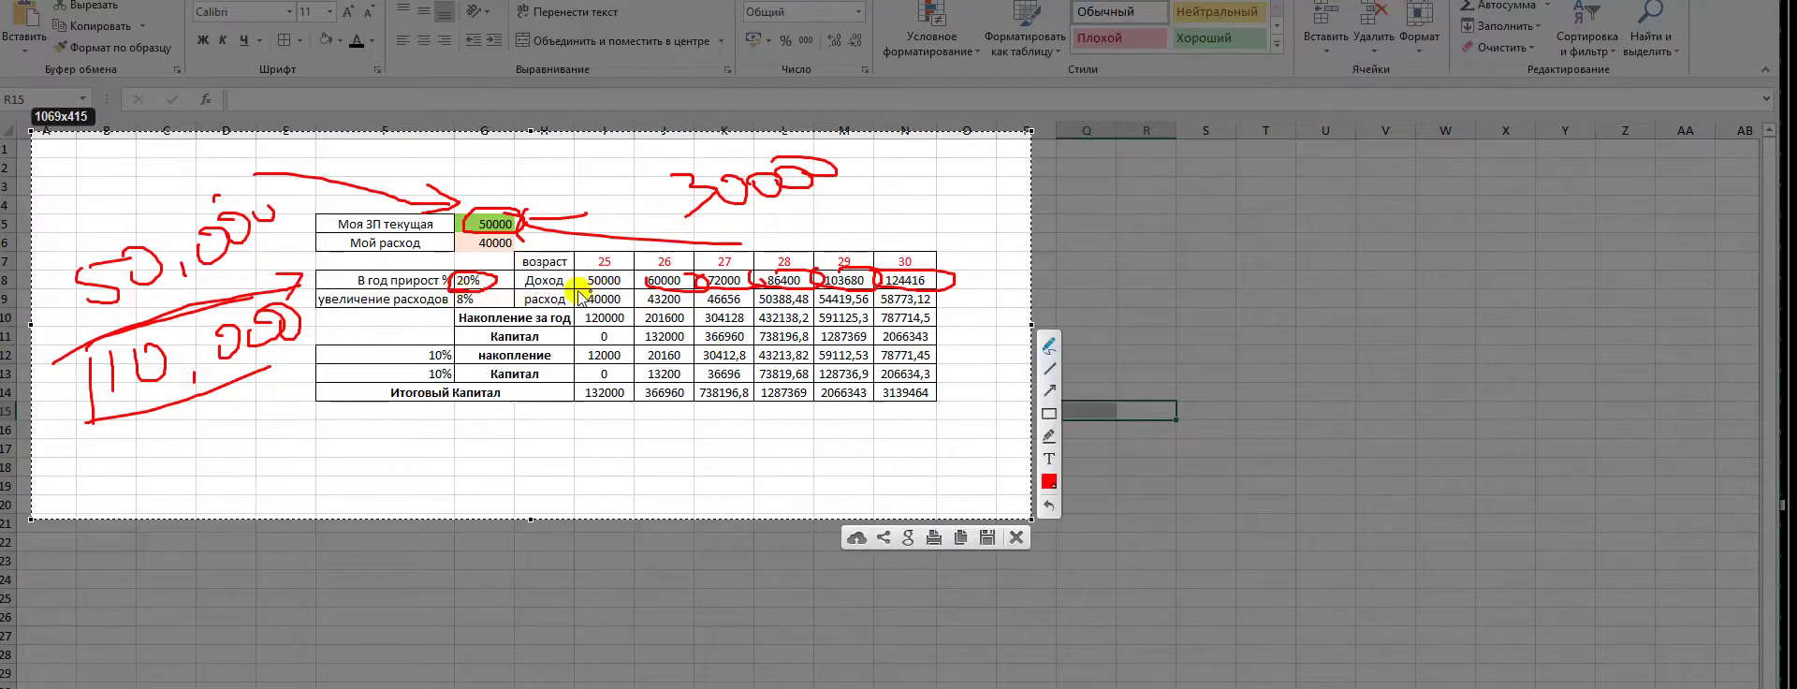
pyautogui.moveTo(573, 288); pyautogui.dragTo(628, 292)
pyautogui.moveTo(587, 297)
pyautogui.mouseDown()
pyautogui.moveTo(644, 297)
pyautogui.moveTo(627, 309)
pyautogui.mouseUp()
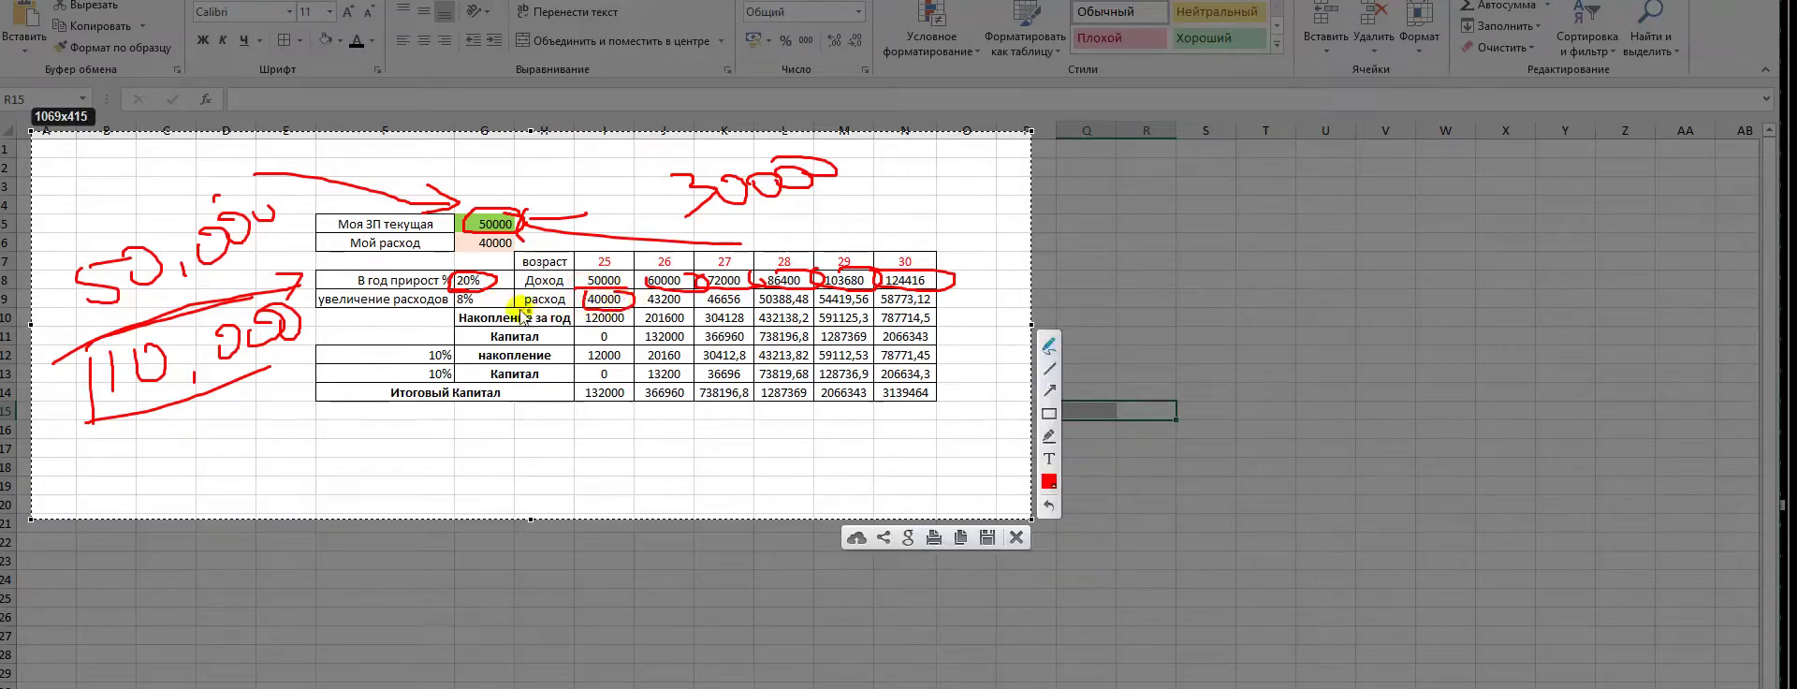
pyautogui.moveTo(491, 285)
pyautogui.mouseDown()
pyautogui.moveTo(468, 322)
pyautogui.moveTo(438, 295)
pyautogui.moveTo(468, 285)
pyautogui.moveTo(300, 304)
pyautogui.moveTo(439, 310)
pyautogui.mouseUp()
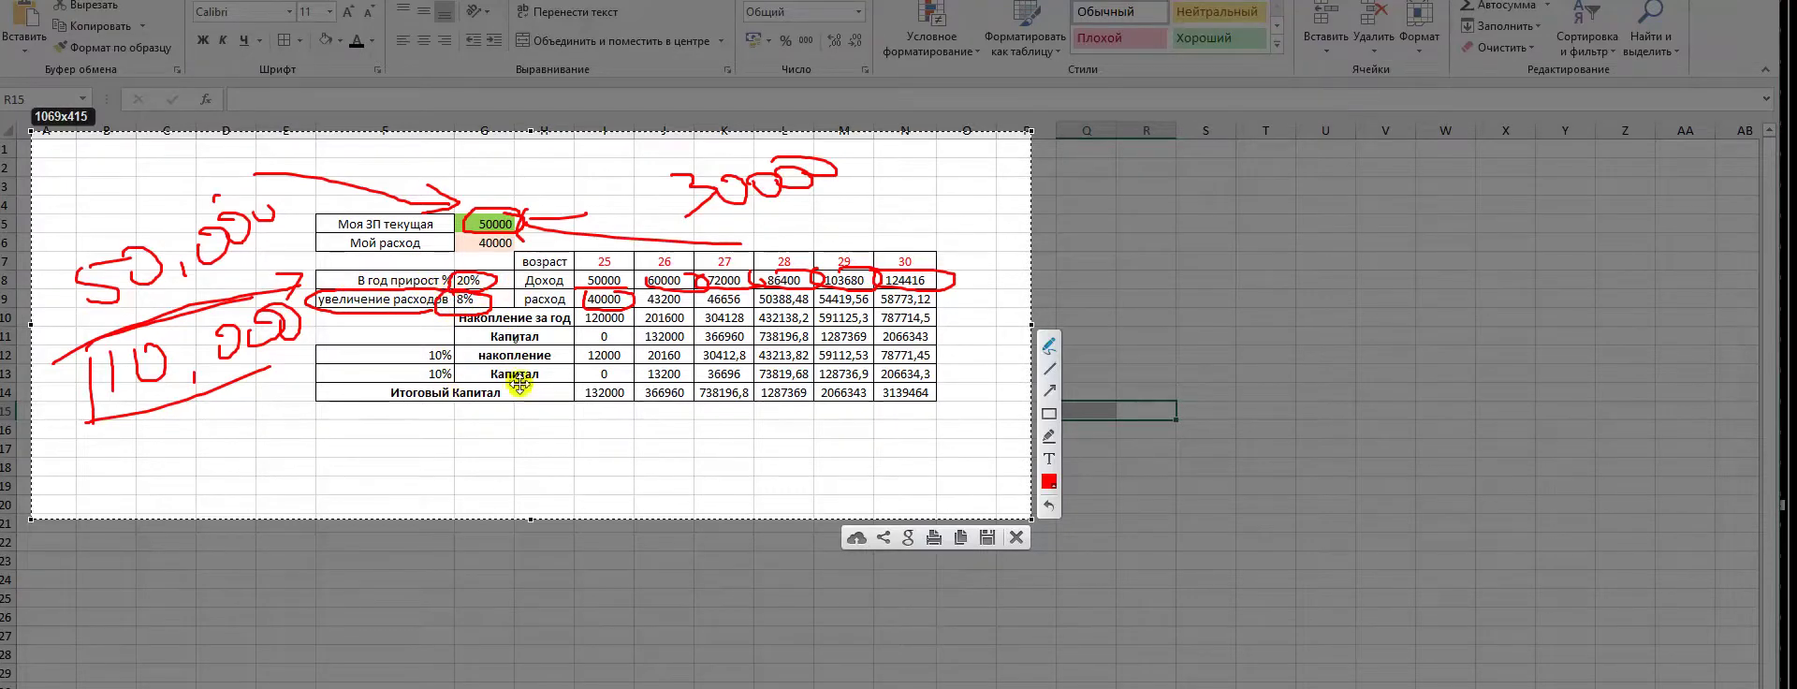
pyautogui.press('Escape')
pyautogui.click(842, 465)
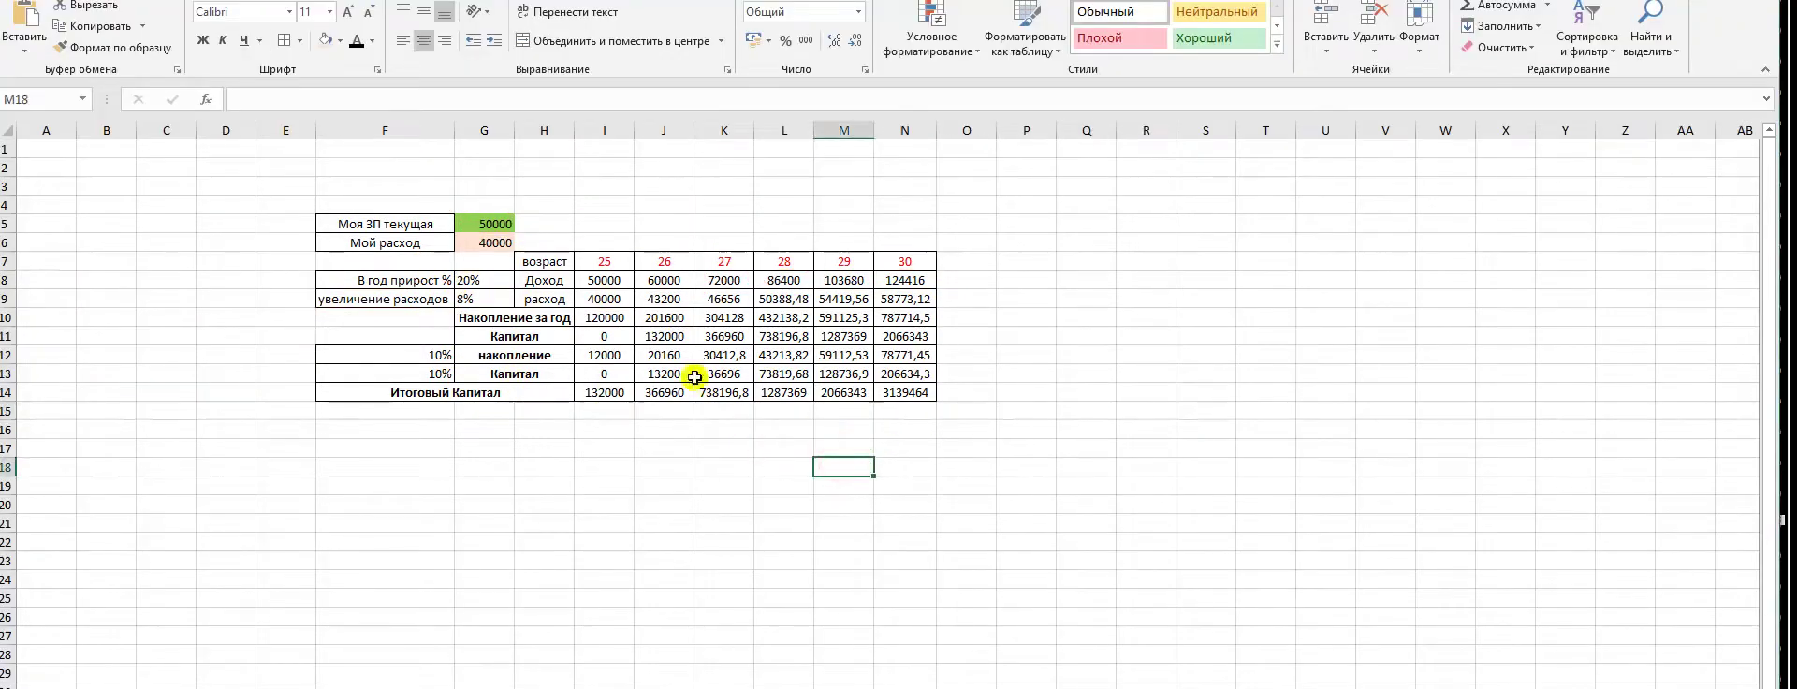
pyautogui.click(532, 320)
pyautogui.click(528, 357)
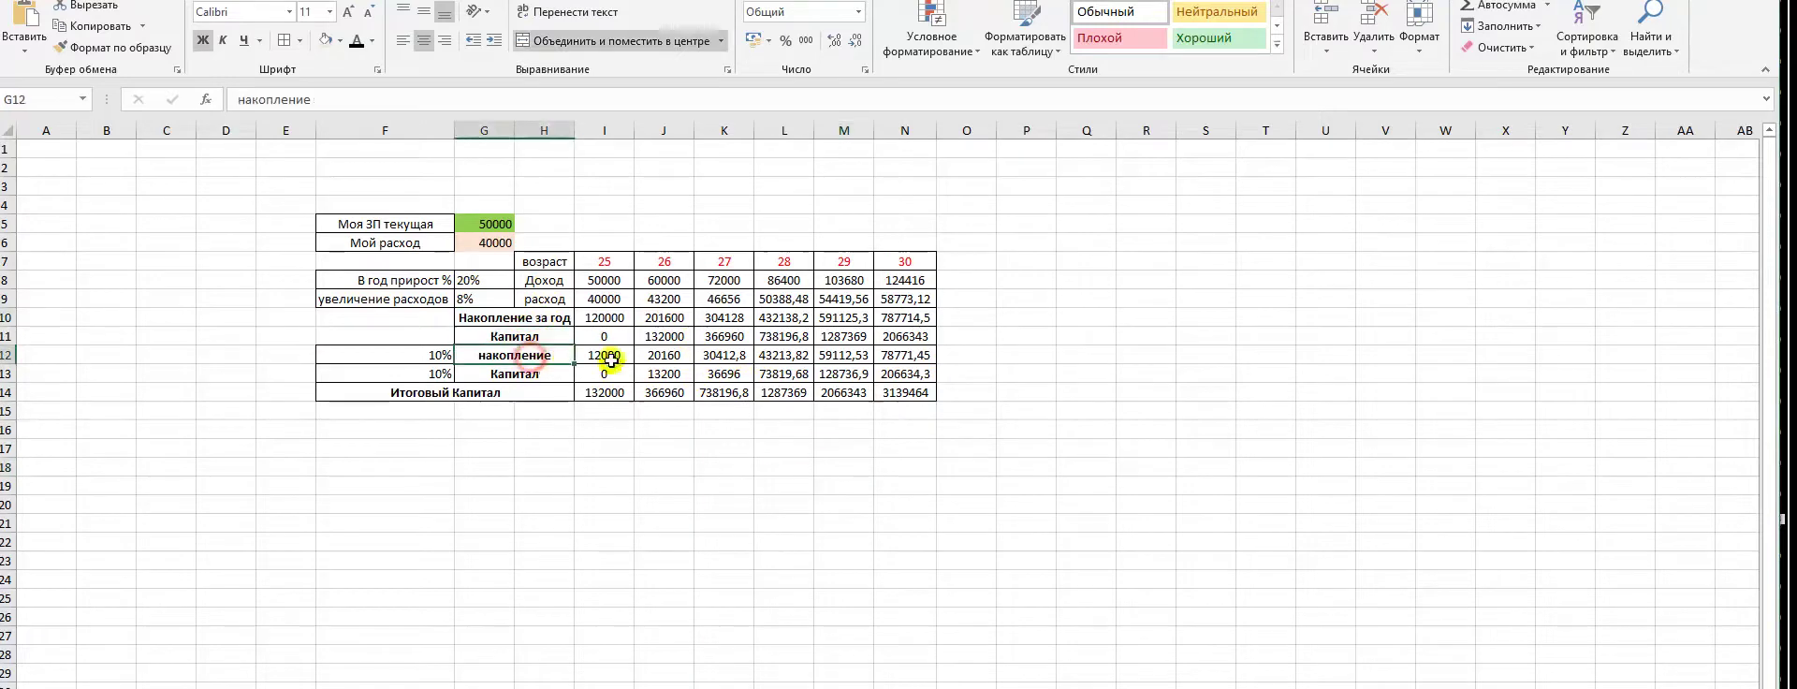
pyautogui.moveTo(1135, 250); pyautogui.dragTo(1212, 488)
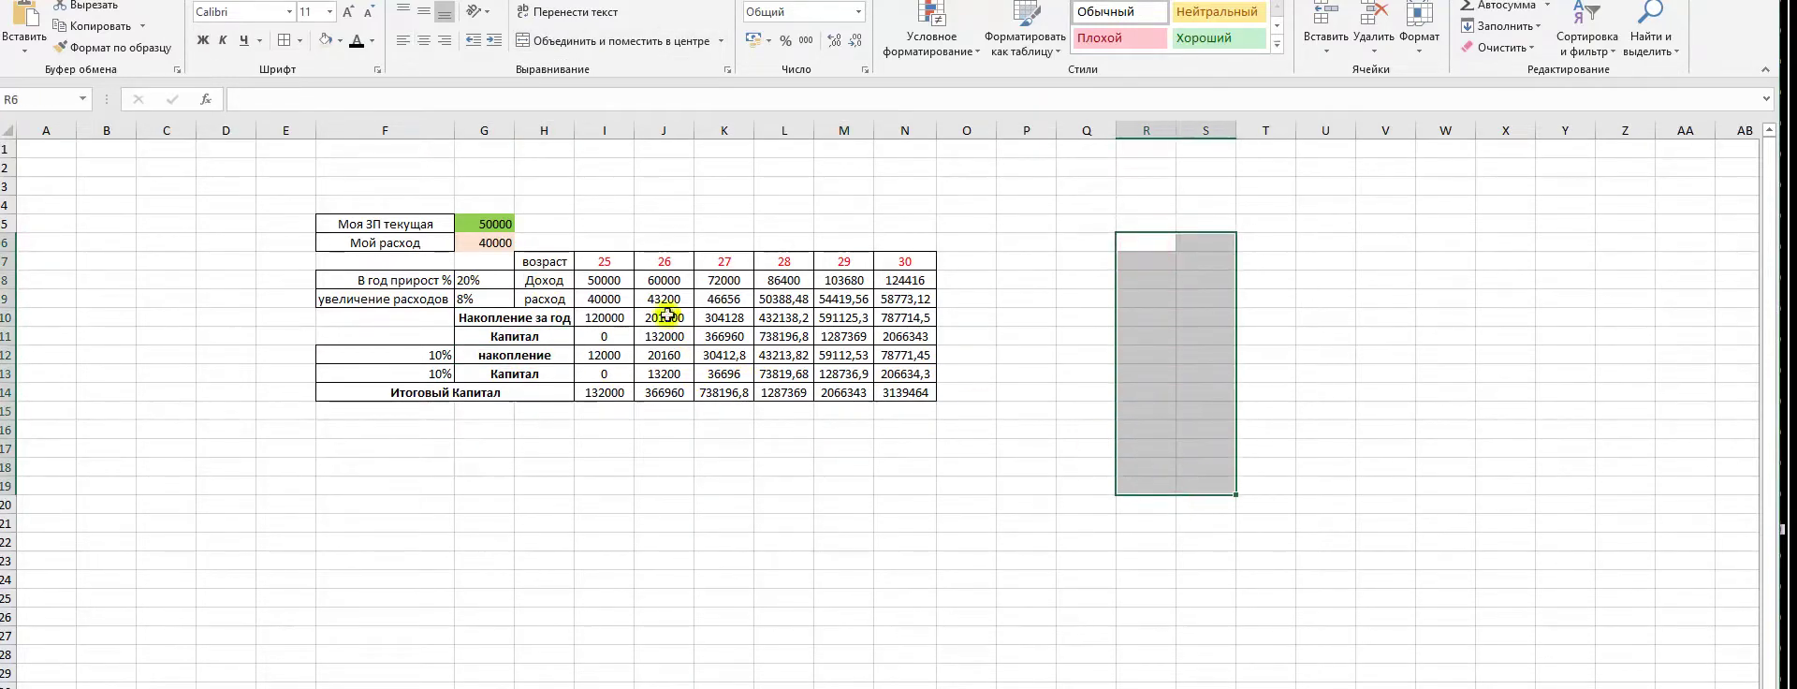
pyautogui.moveTo(1307, 236); pyautogui.dragTo(1455, 395)
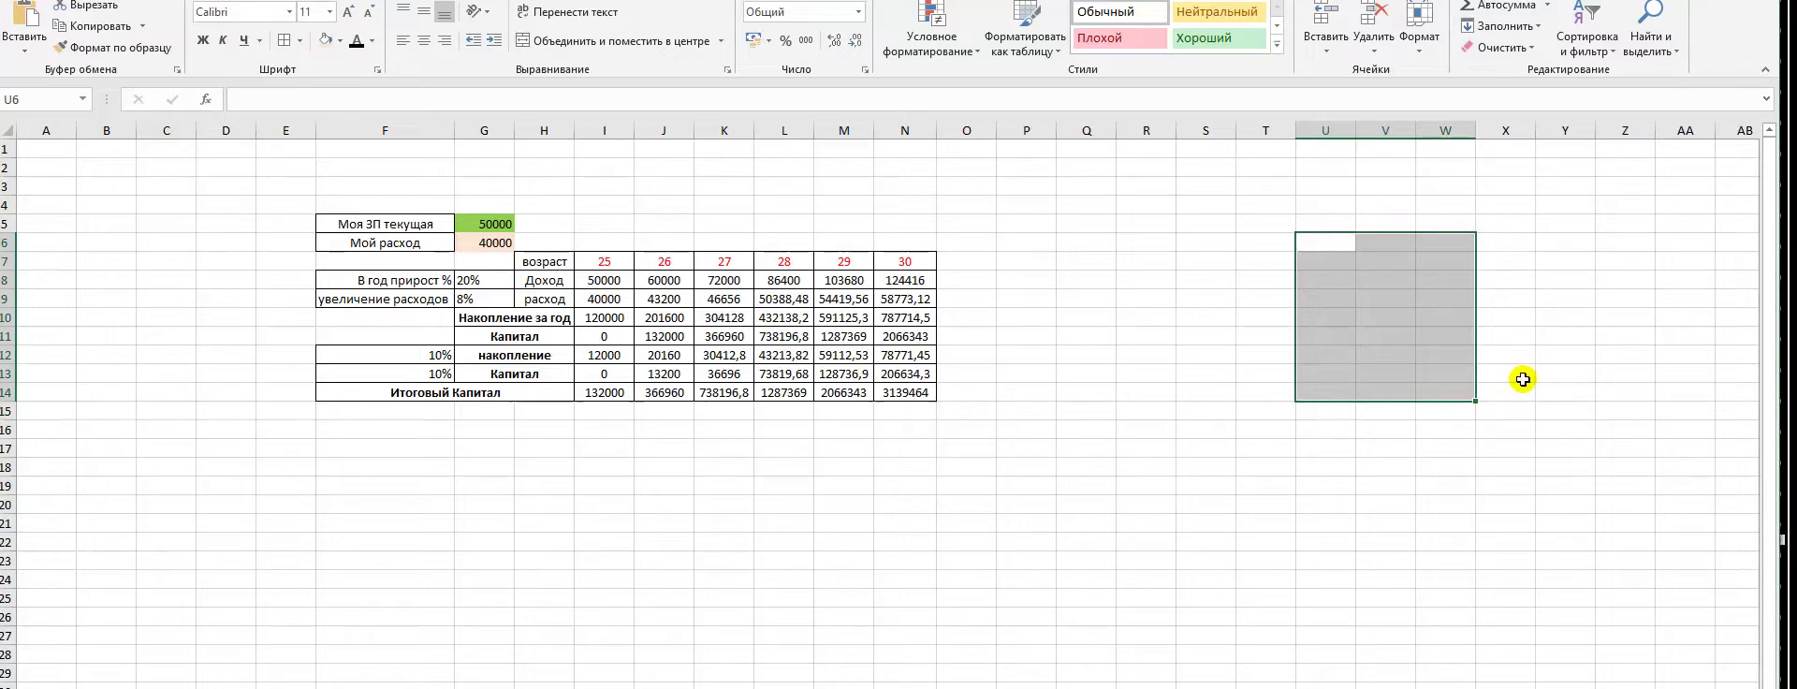
pyautogui.click(1186, 468)
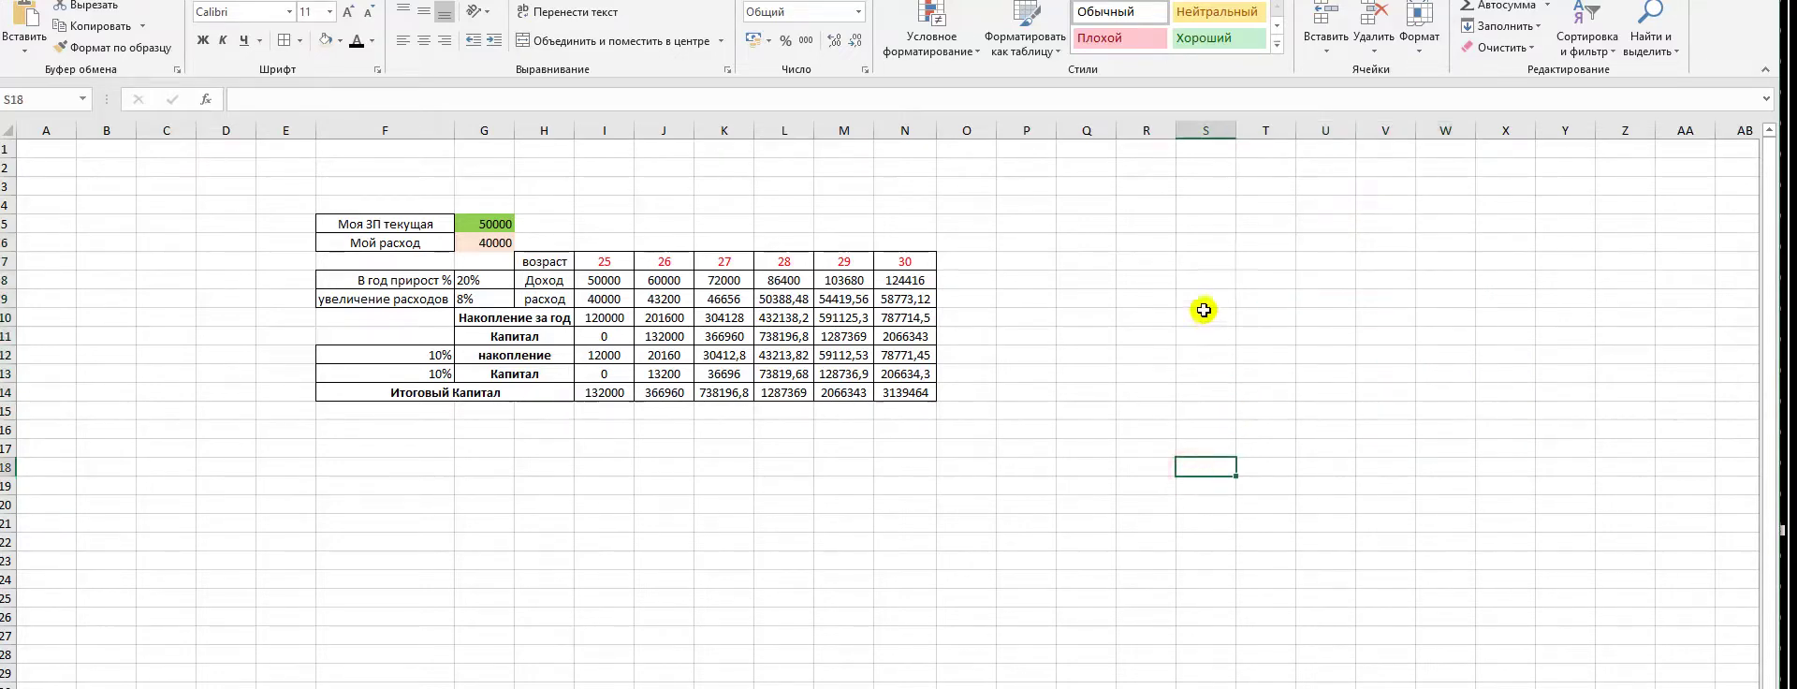
pyautogui.moveTo(1197, 260); pyautogui.dragTo(1283, 413)
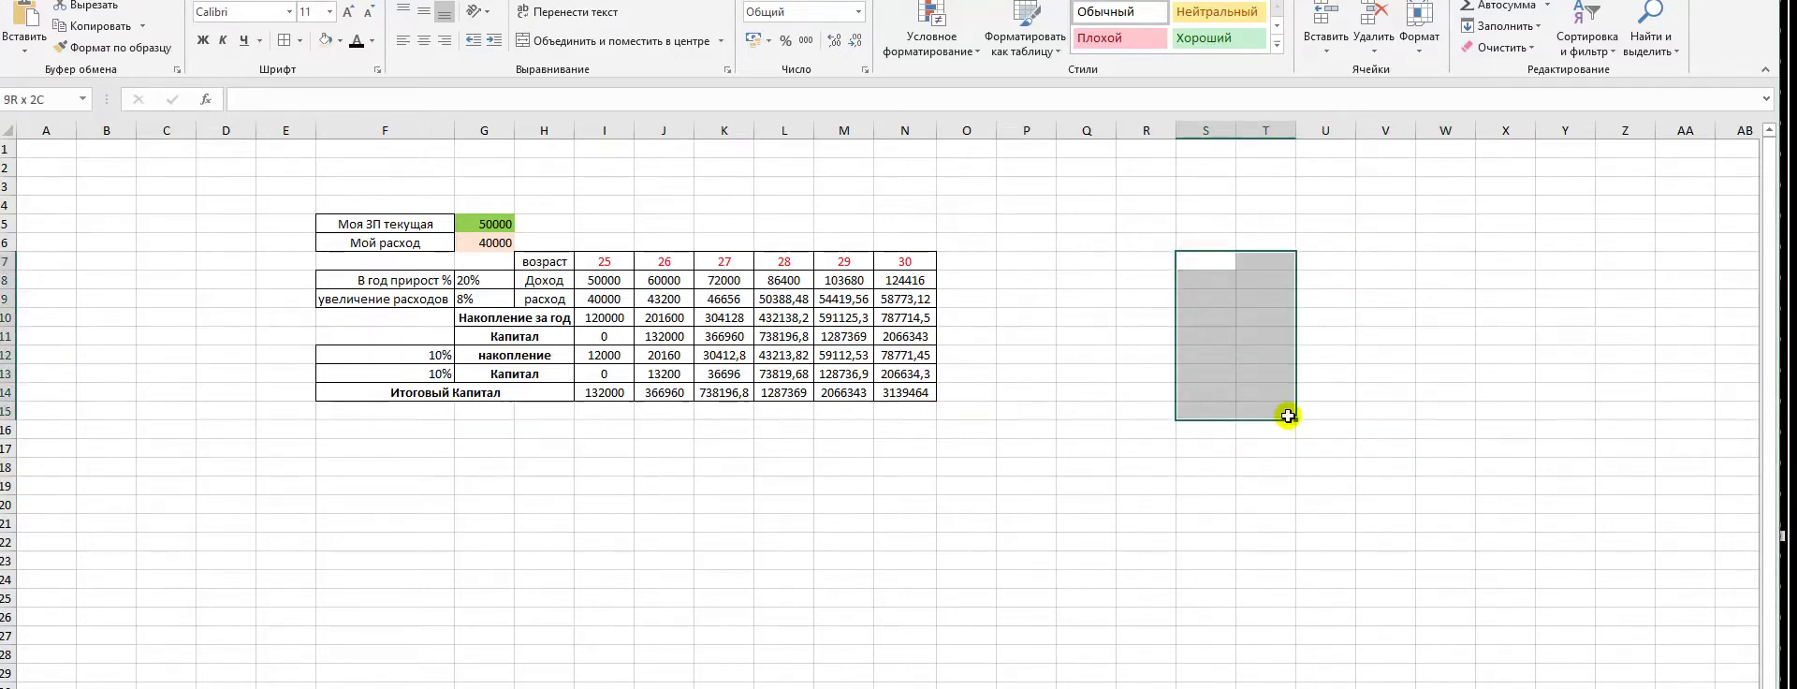
# Enter the headings кредит in T7 and долги in U7
pyautogui.click(1262, 266)
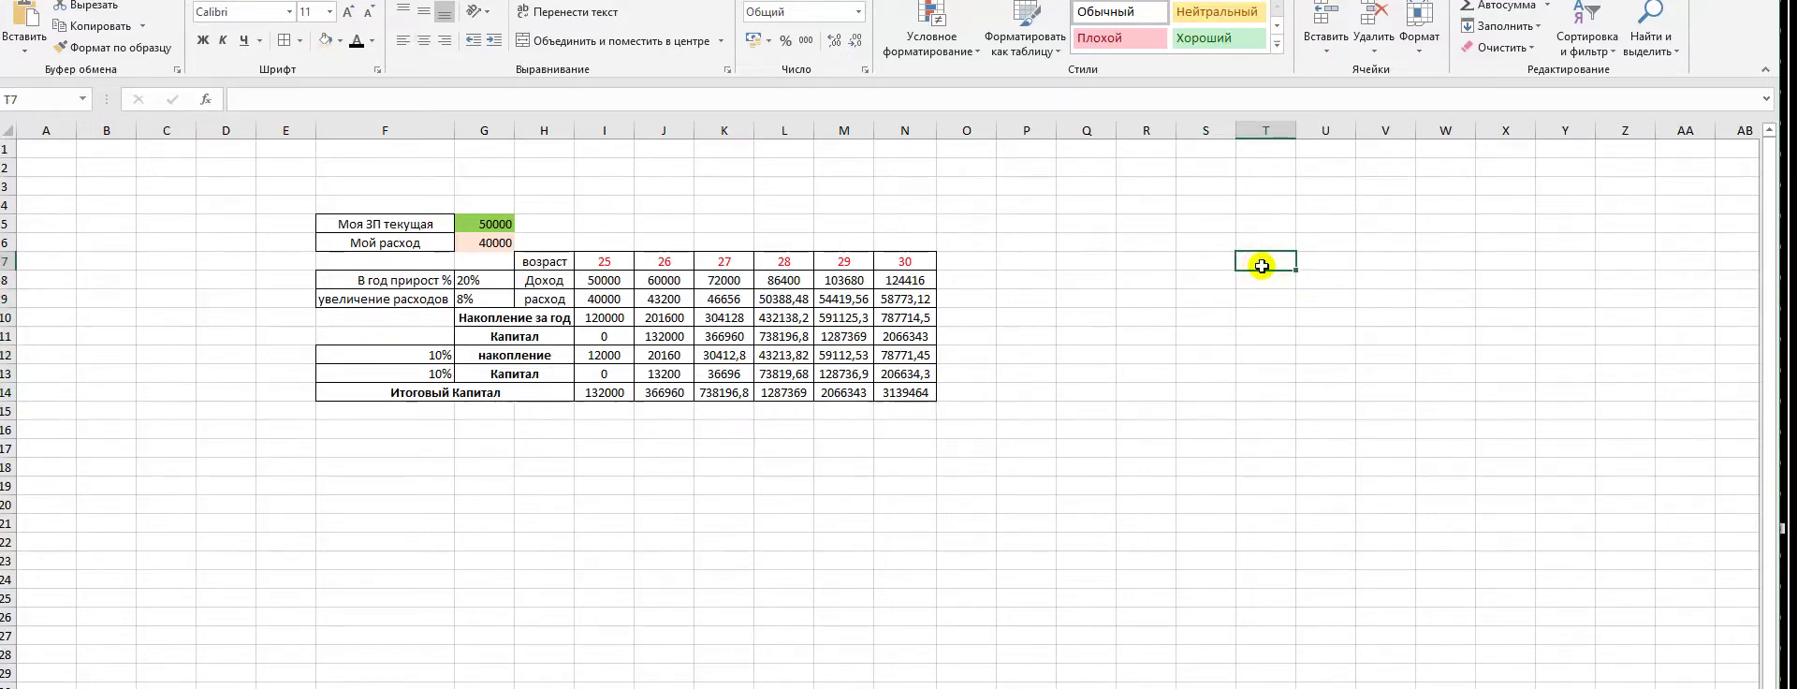
pyautogui.write('кредит')
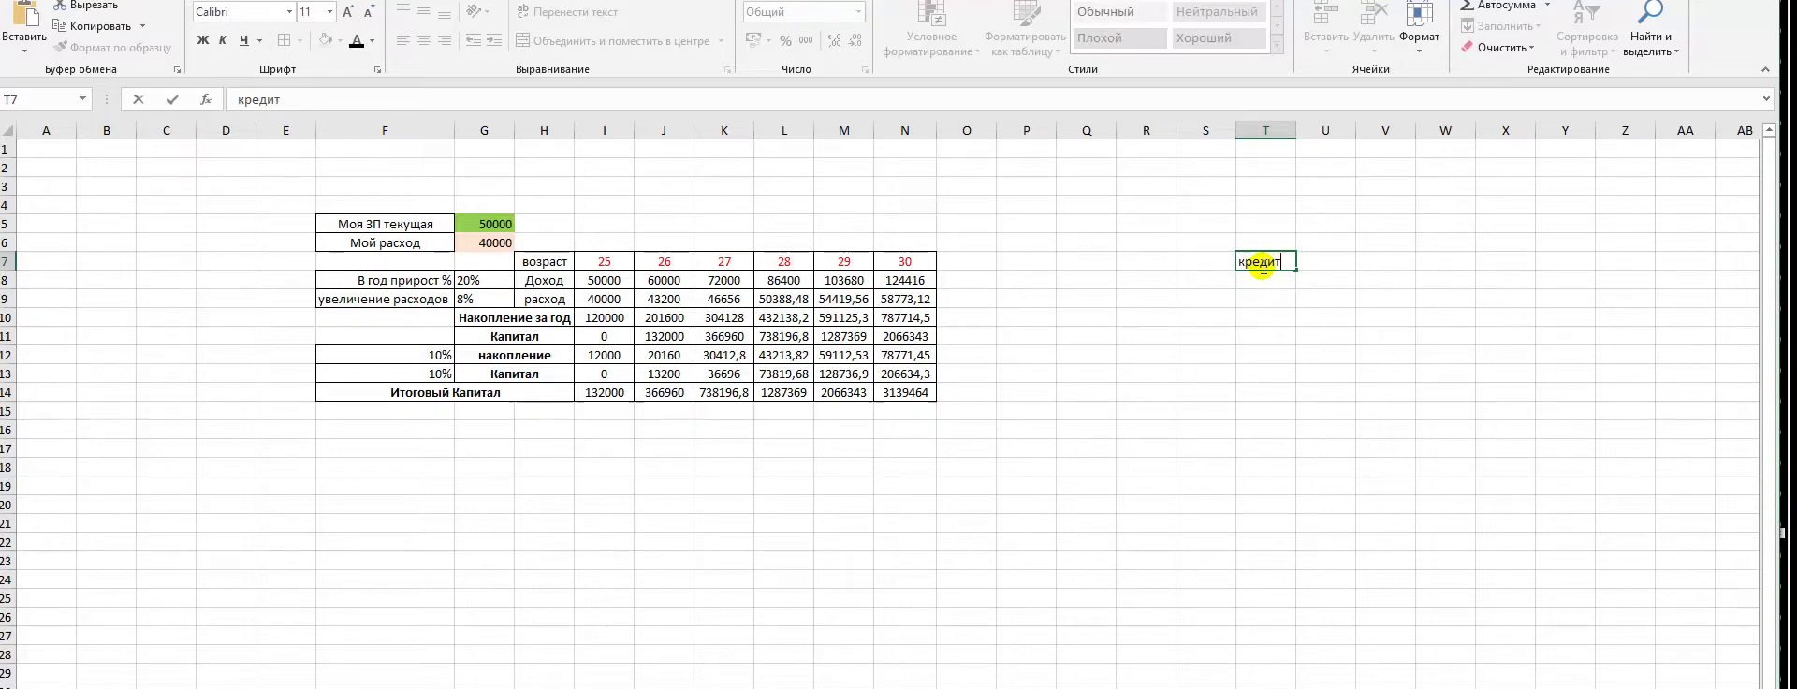
pyautogui.click(1329, 264)
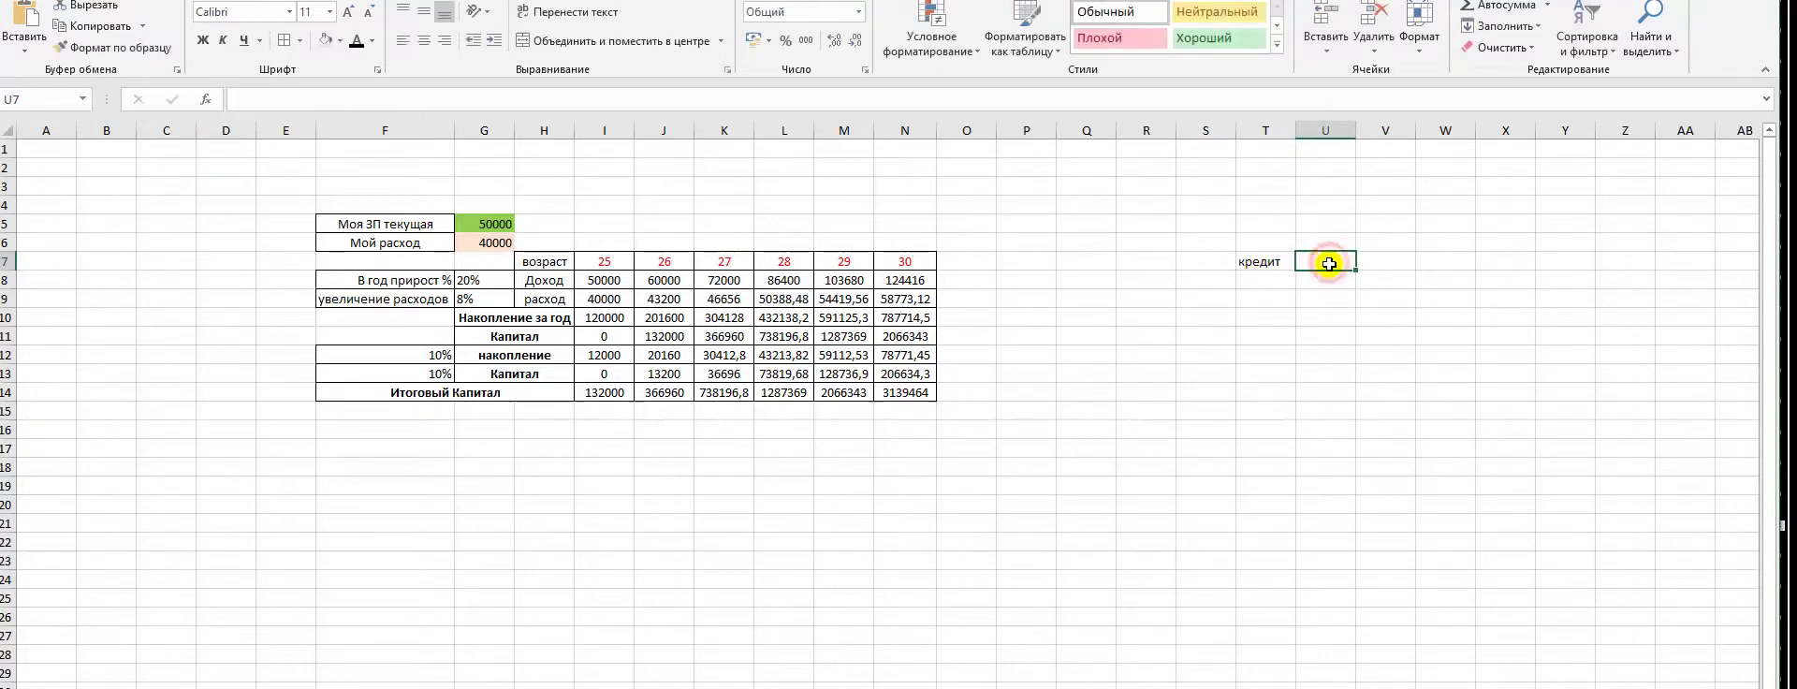
pyautogui.write('долги')
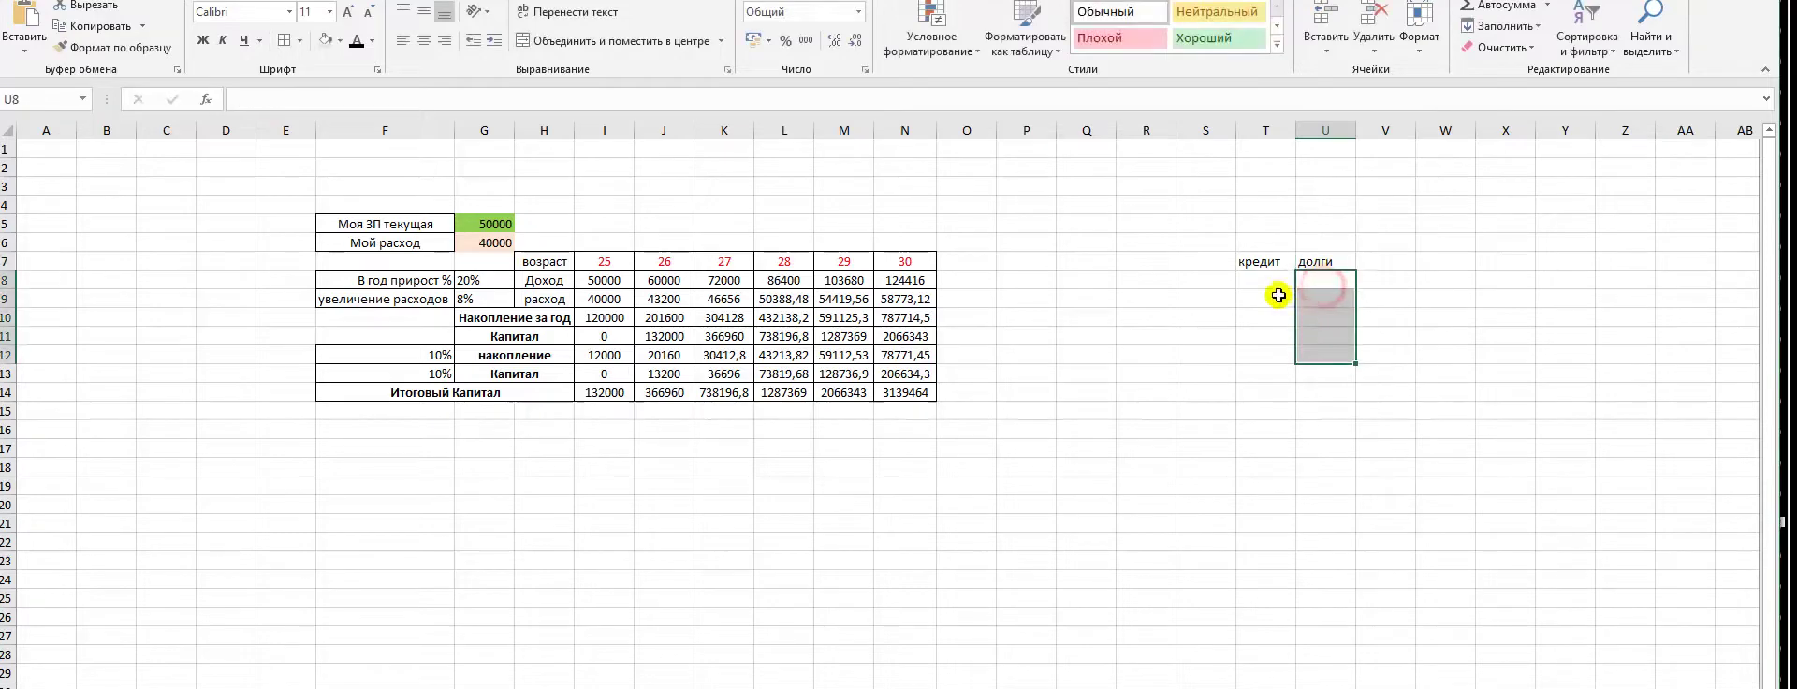
pyautogui.click(1278, 329)
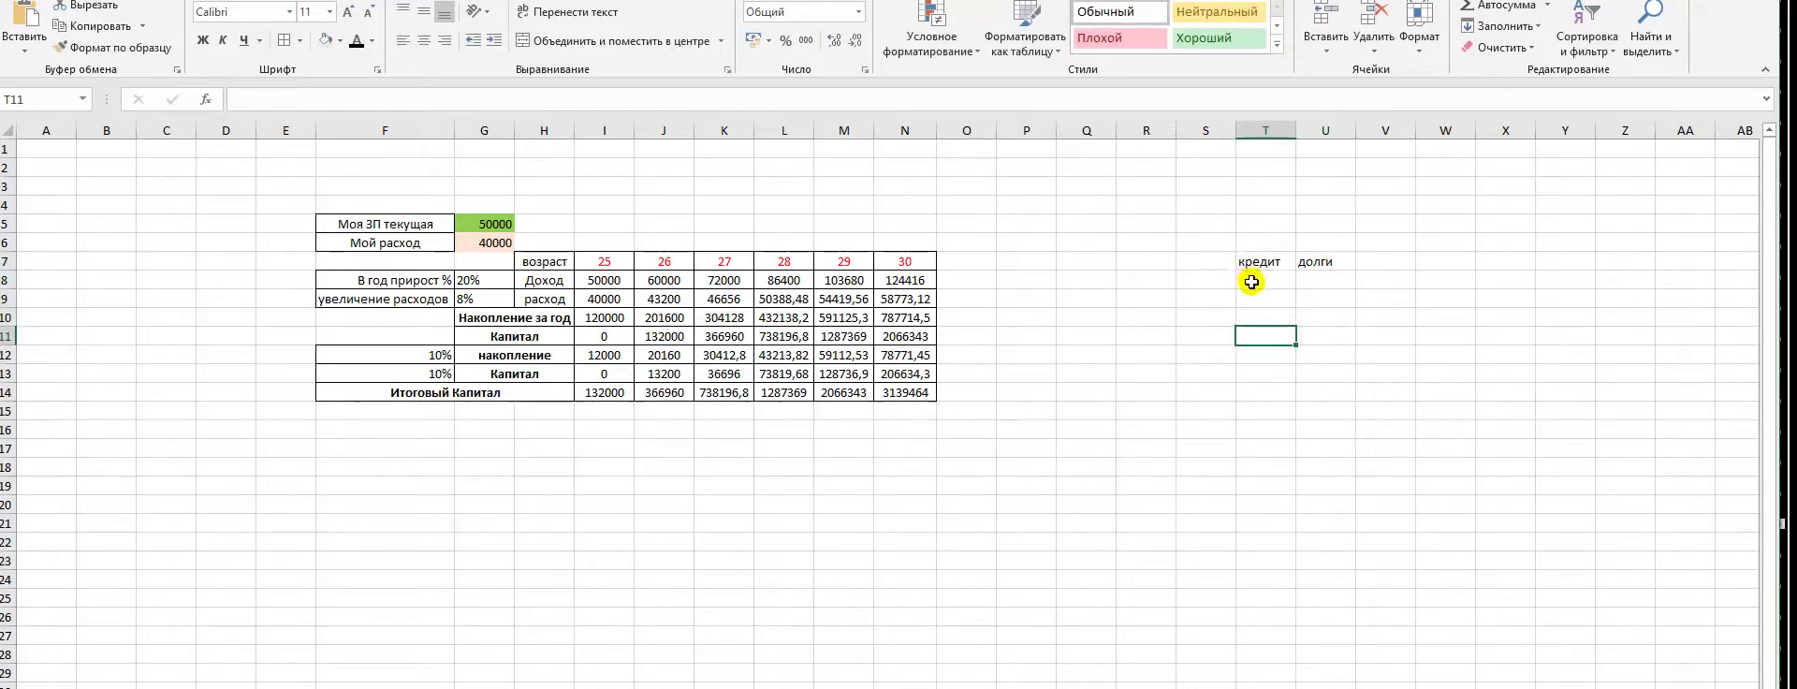
pyautogui.click(1251, 282)
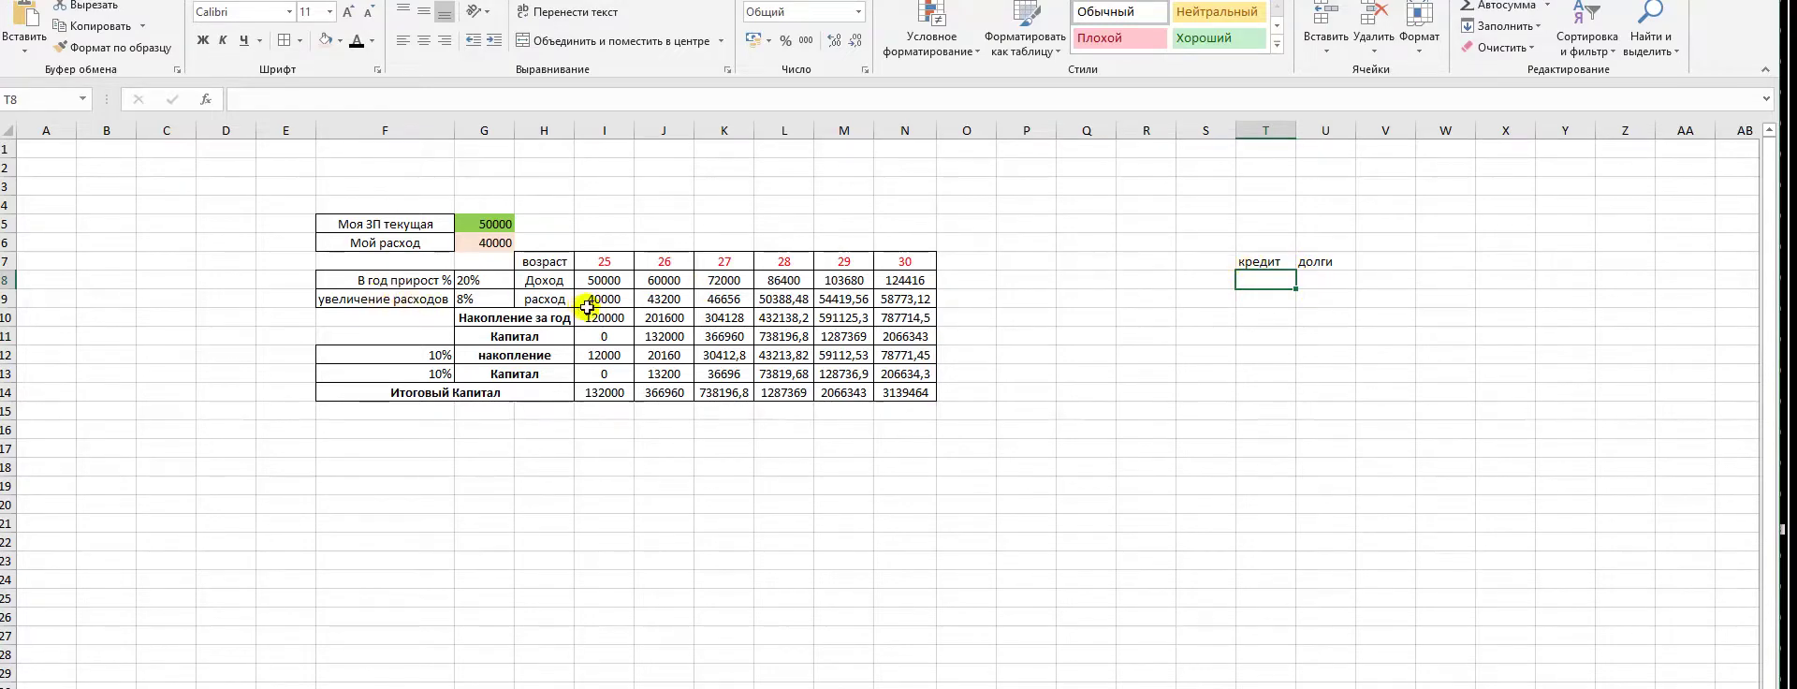
# Check the age-25 annual savings formula in I10 and enter 50000 in T4
pyautogui.click(465, 315)
pyautogui.click(604, 317)
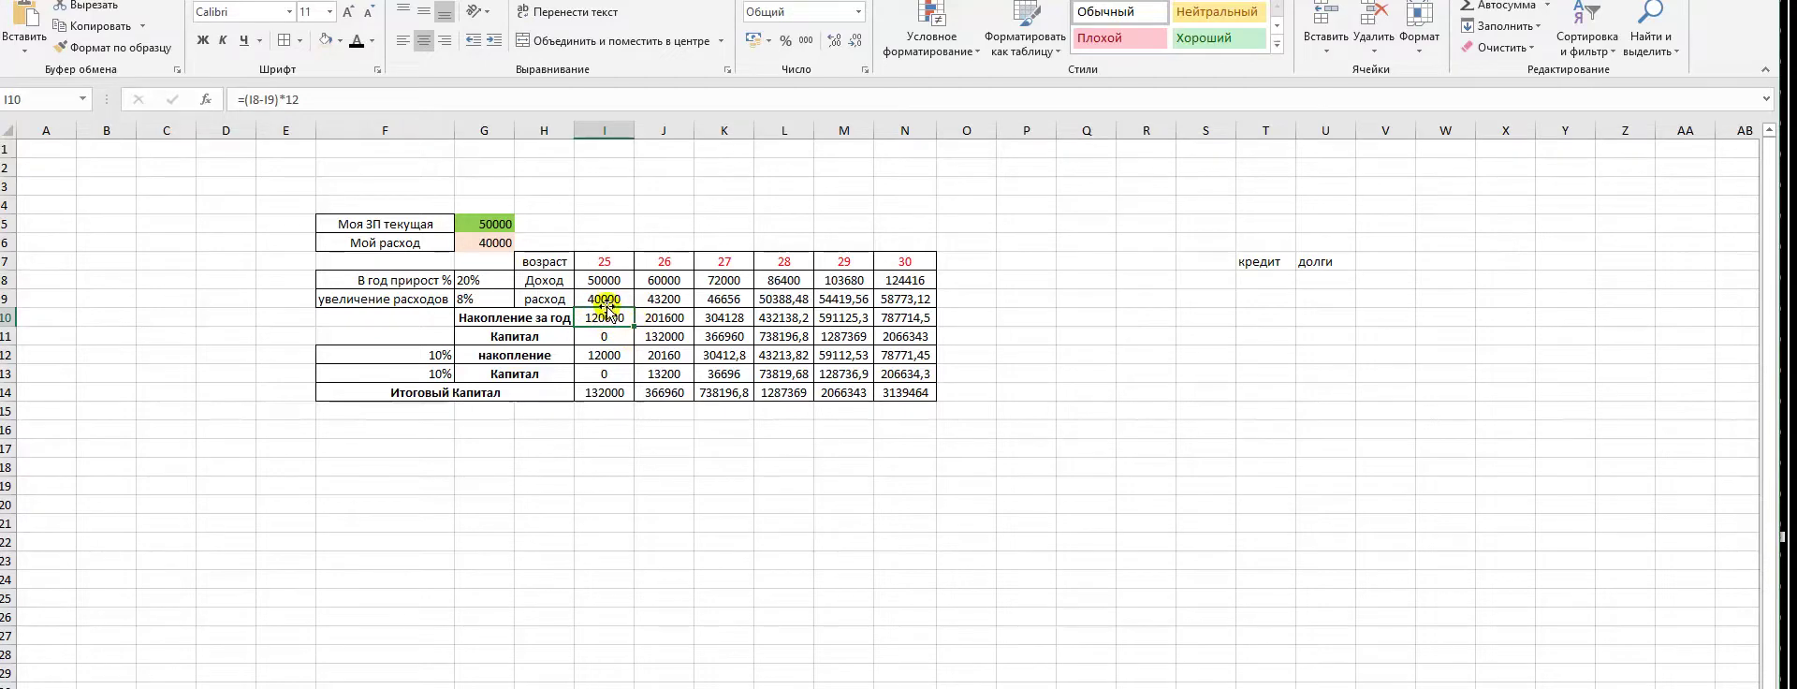
pyautogui.click(1257, 205)
pyautogui.write('5')
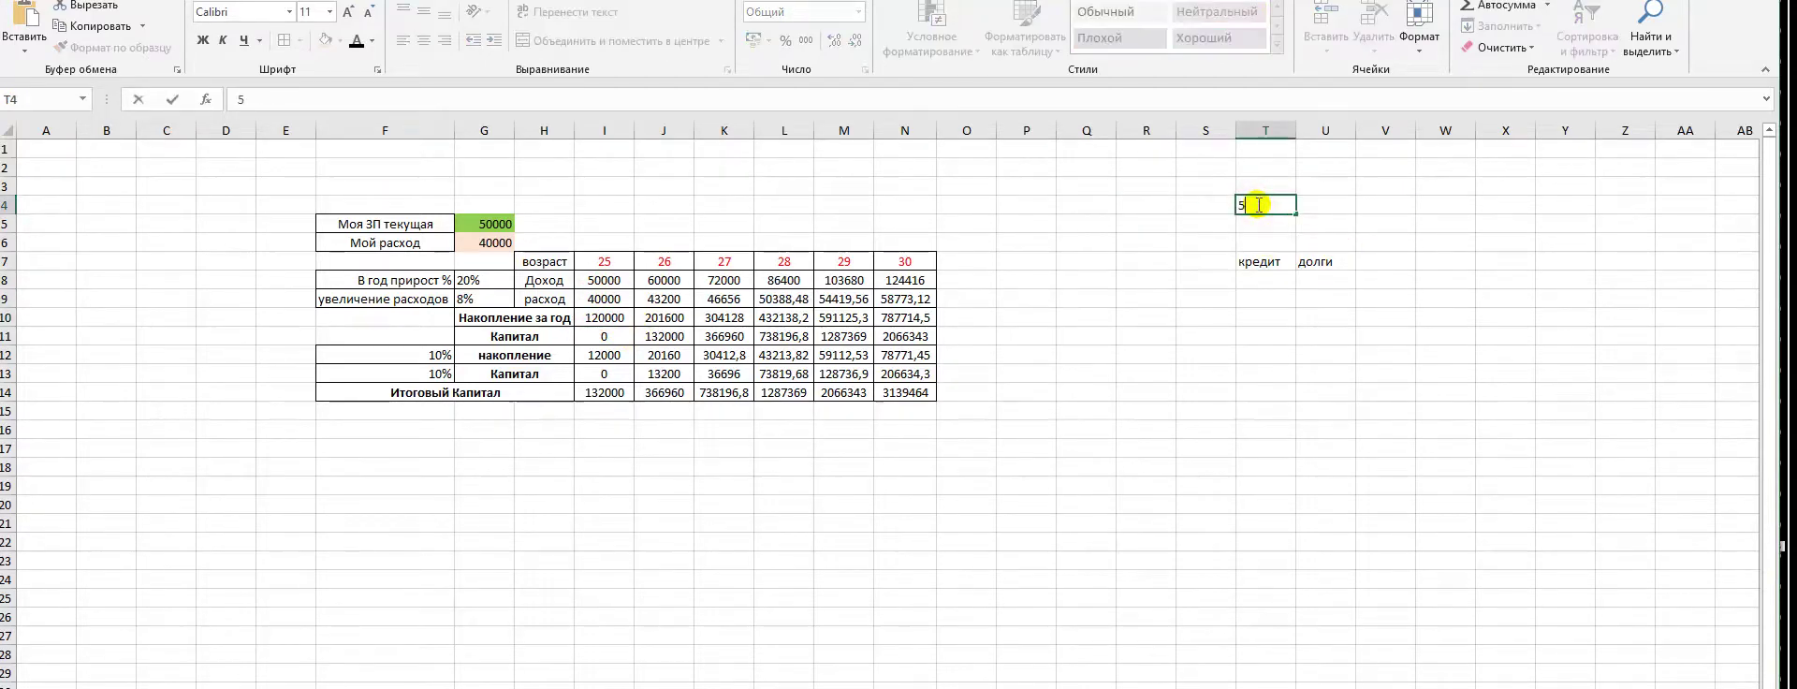
pyautogui.write('0000')
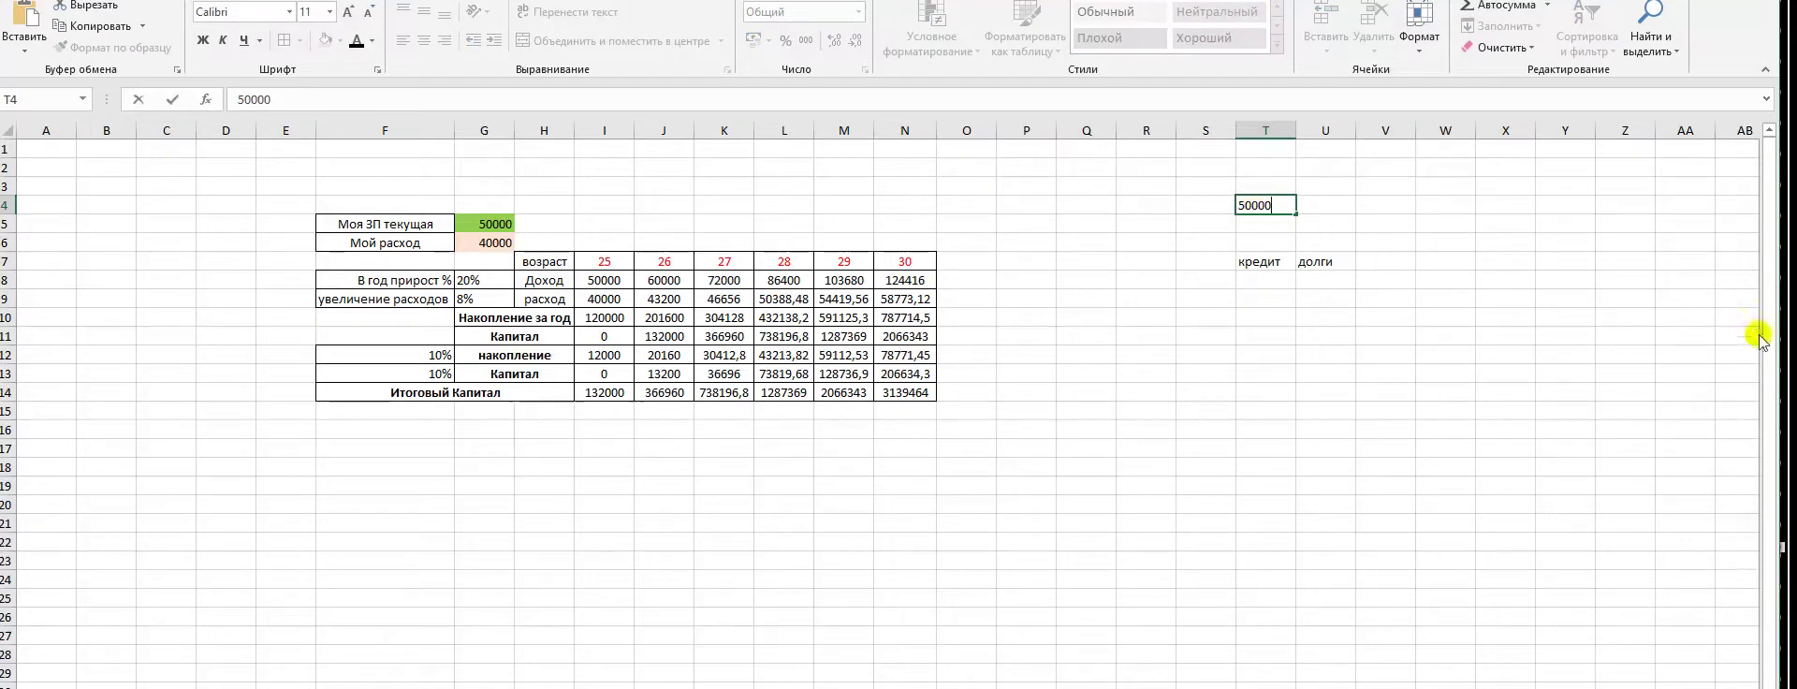
pyautogui.click(1309, 313)
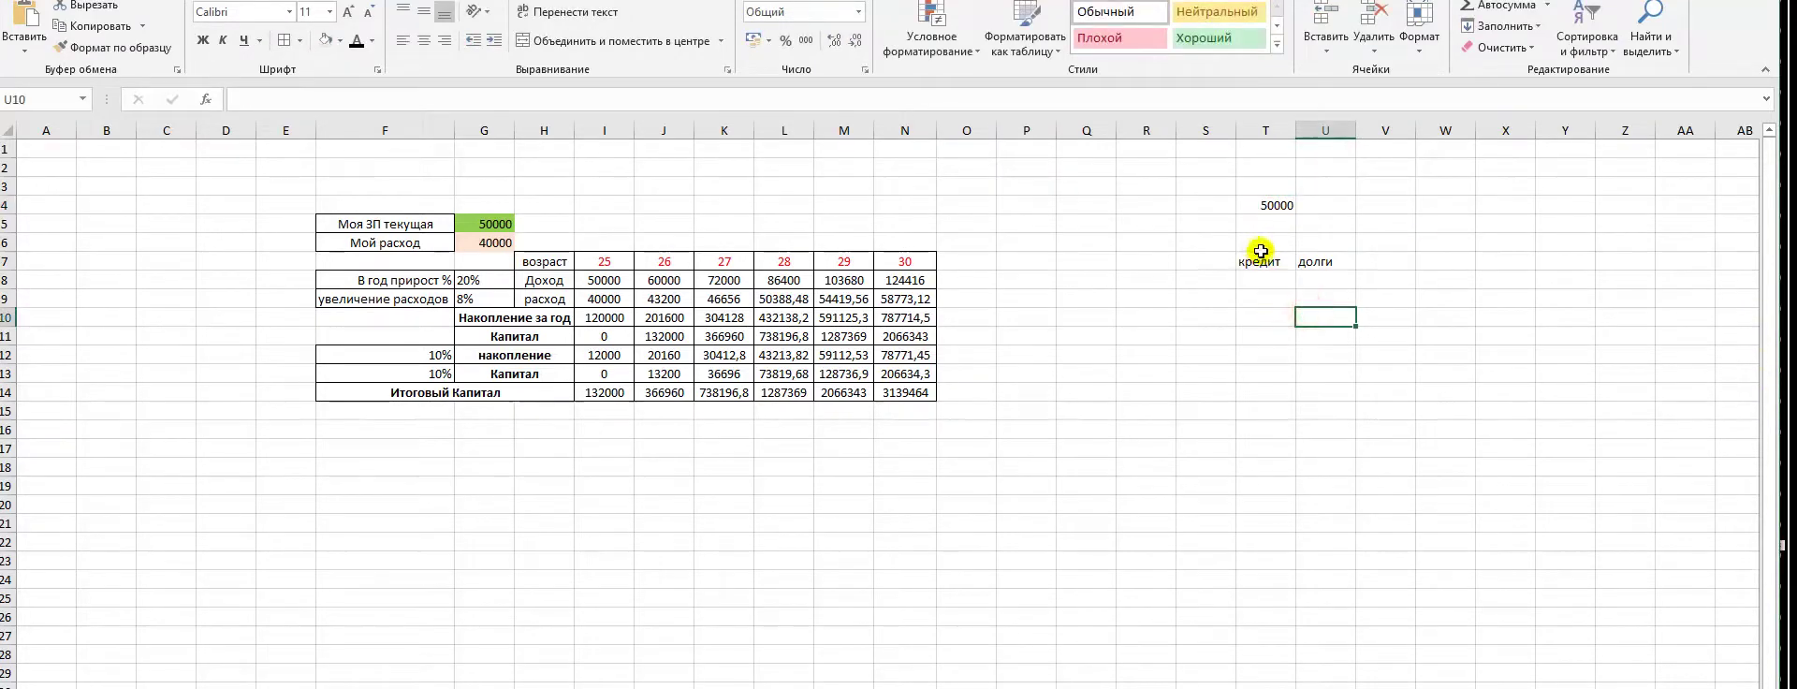
pyautogui.click(1252, 241)
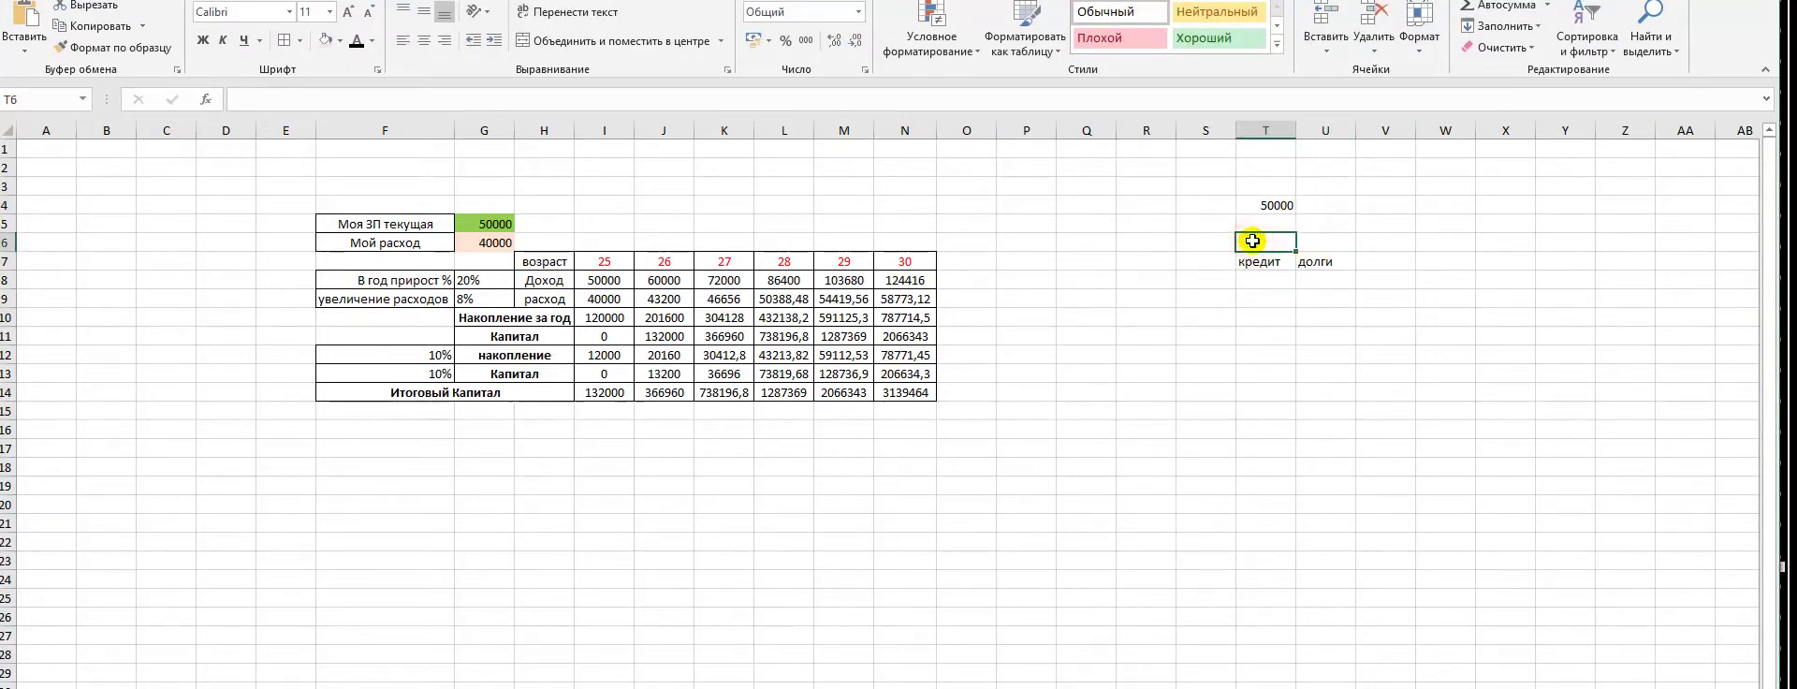
# Enter the label отложить in T6 and the amount 10 000 beside it in U6
pyautogui.write('отложить')
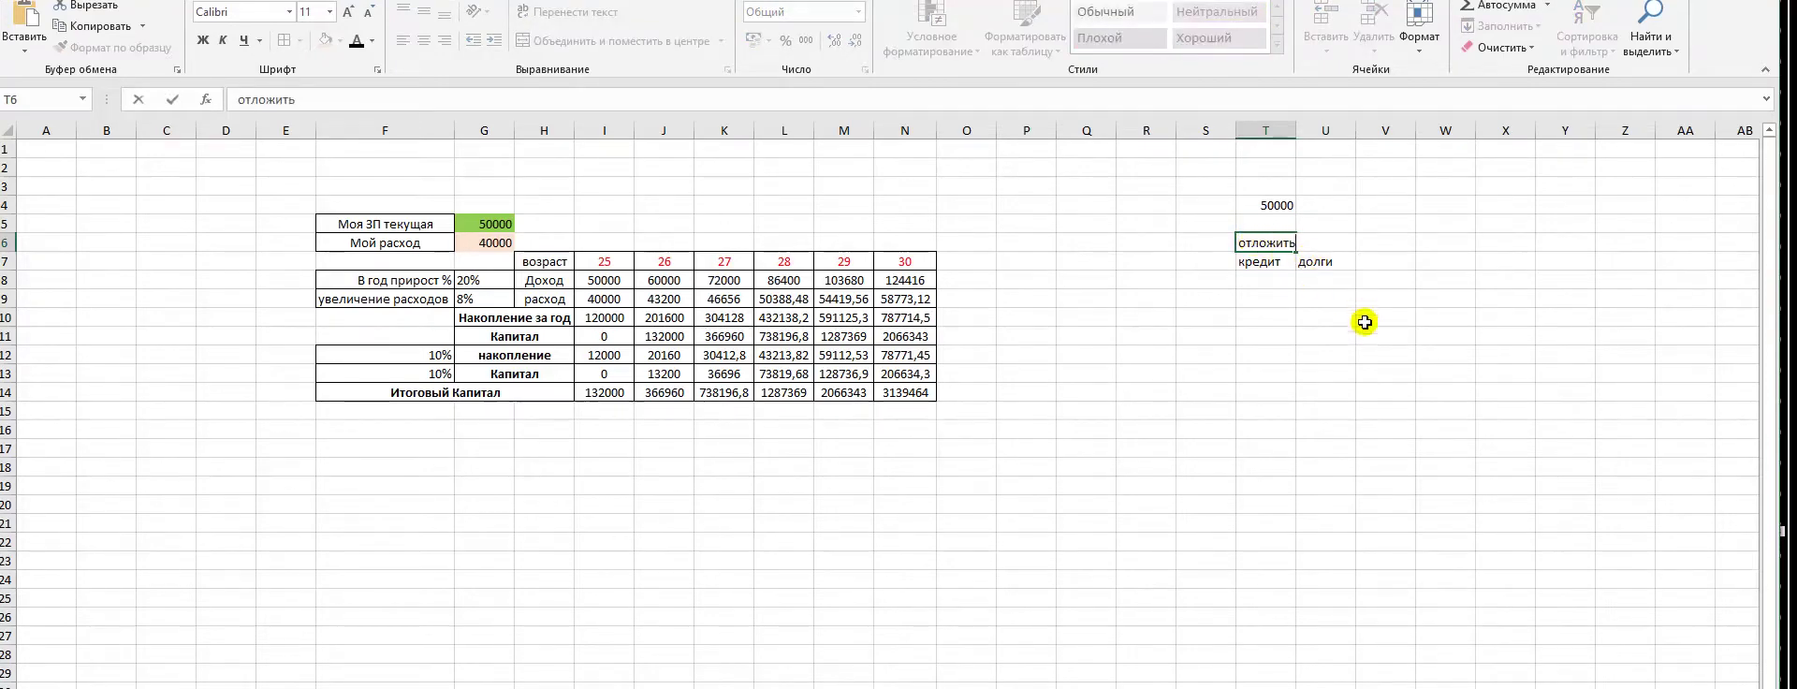
pyautogui.click(1369, 389)
pyautogui.click(1314, 247)
pyautogui.write('1')
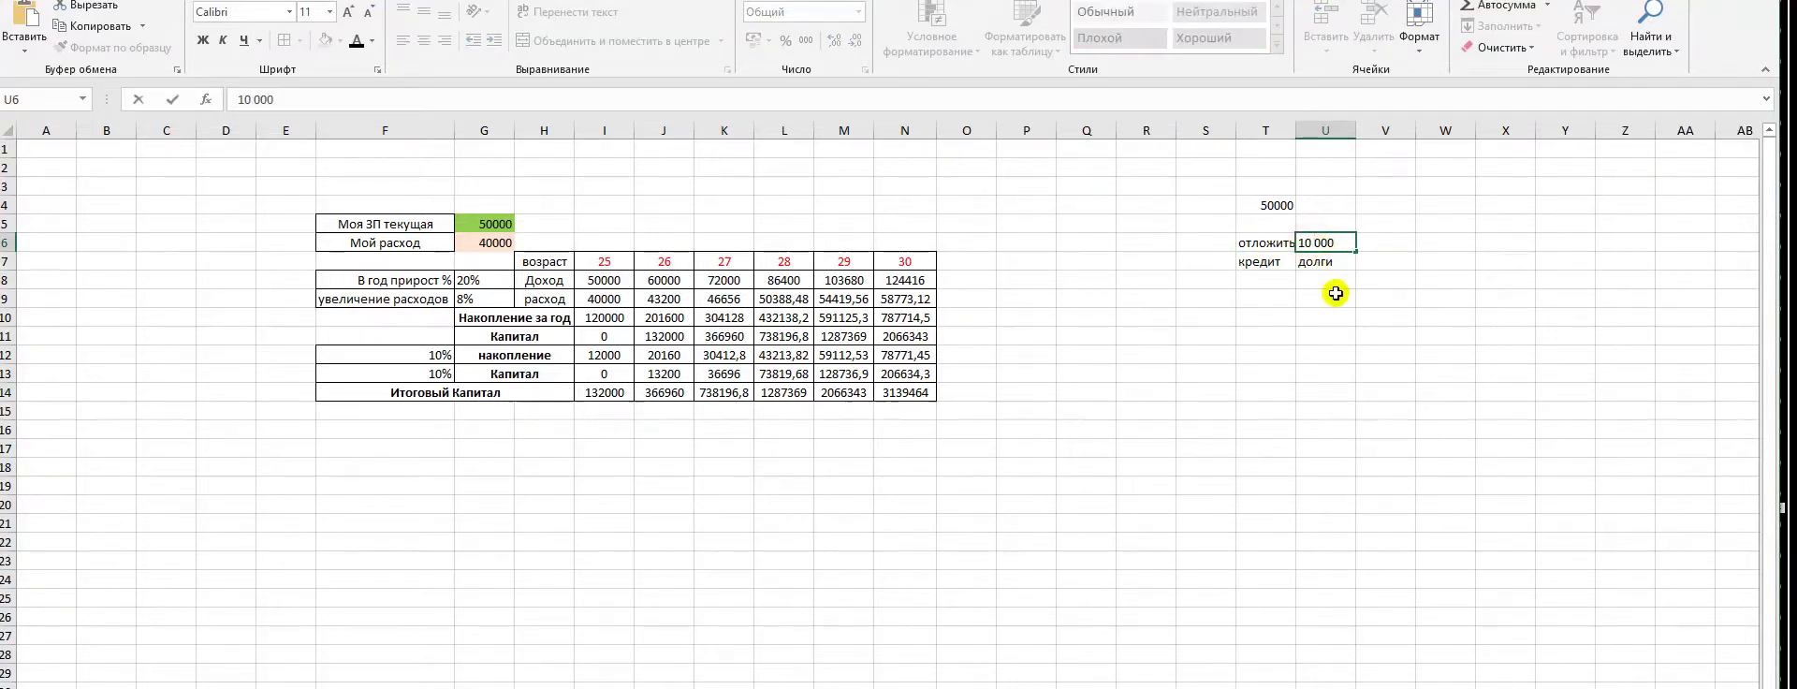
pyautogui.write('0 000')
pyautogui.click(1313, 329)
# Enter 5000 in V7 as the amount for кредит and долги
pyautogui.click(1373, 262)
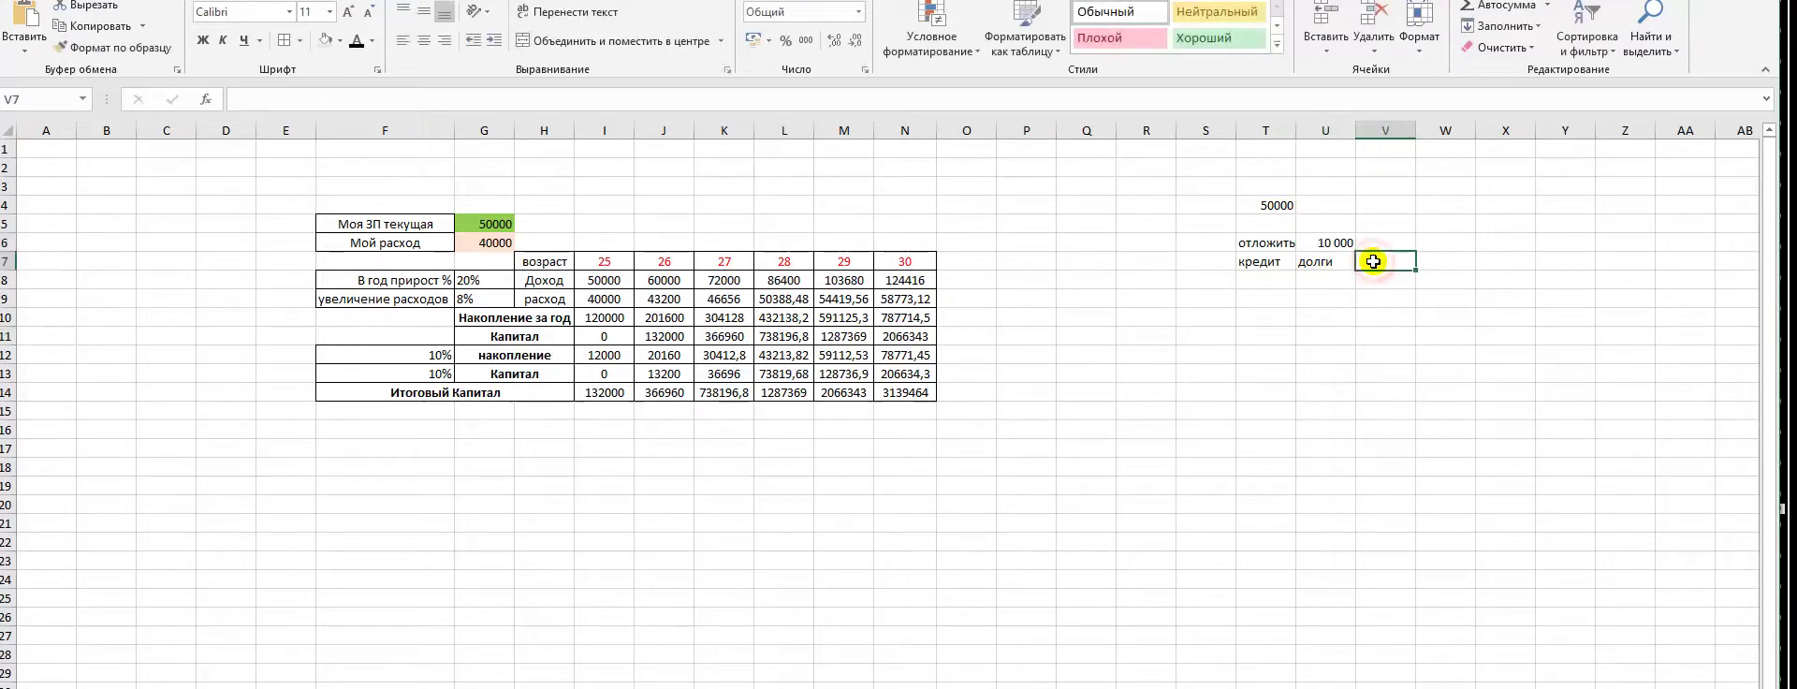
pyautogui.write('50')
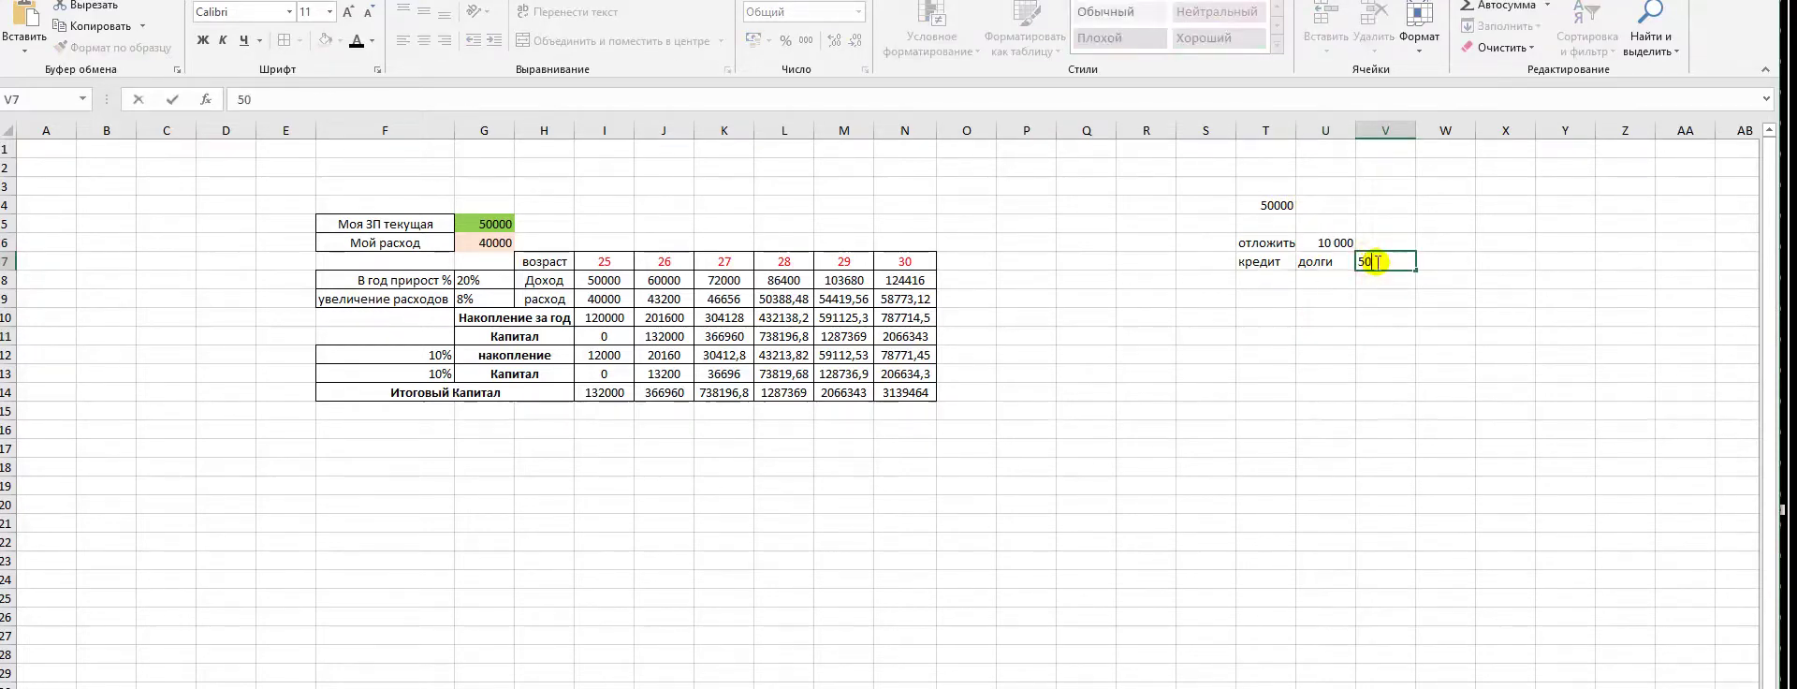
pyautogui.write('00')
pyautogui.click(1385, 316)
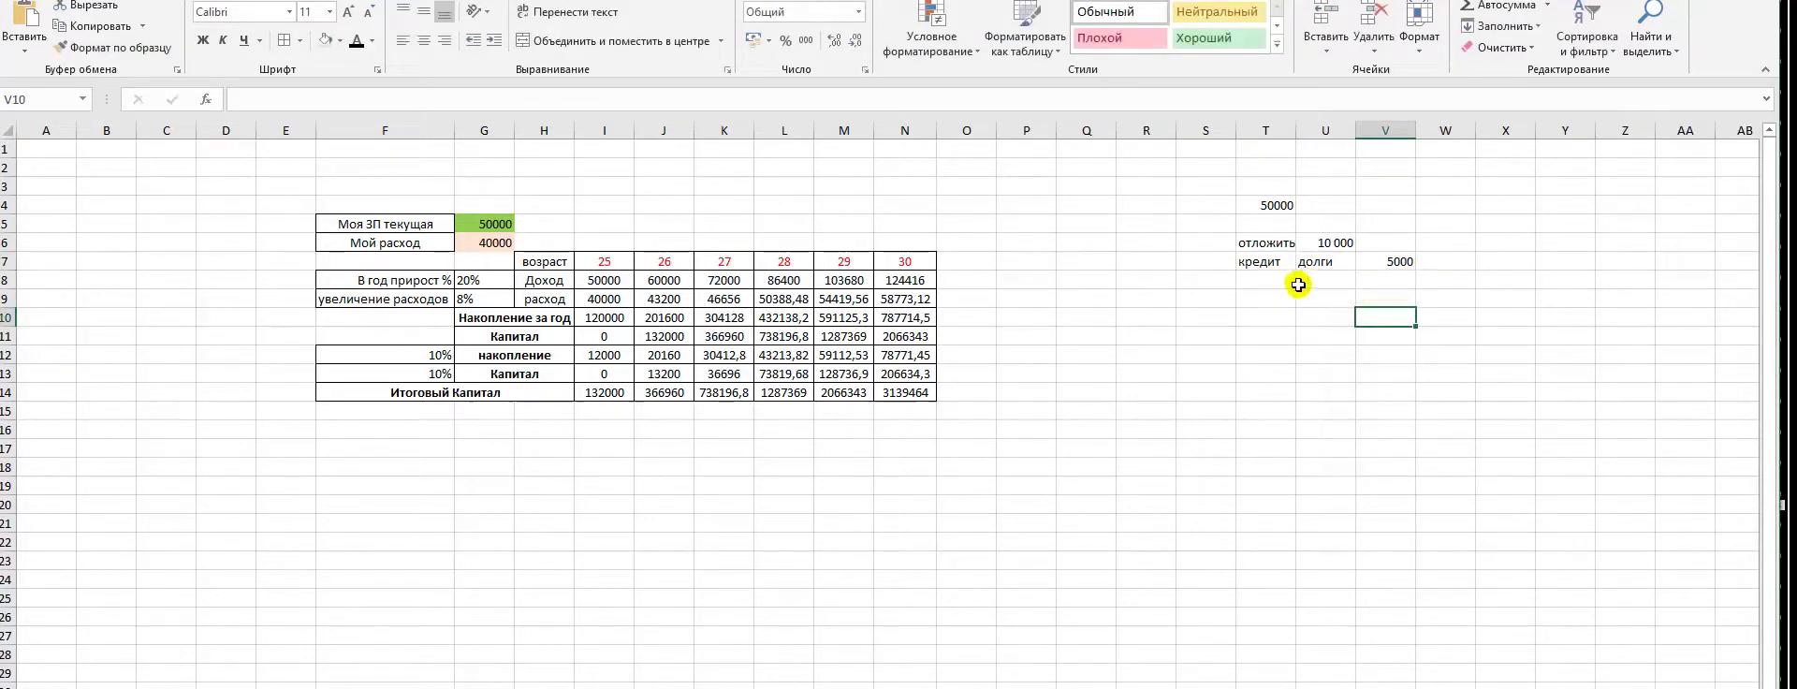
# Add the label комм.услуг in merged and centred cells T8:U8, with the amount 5000 in V8
pyautogui.moveTo(1269, 280); pyautogui.dragTo(1319, 281)
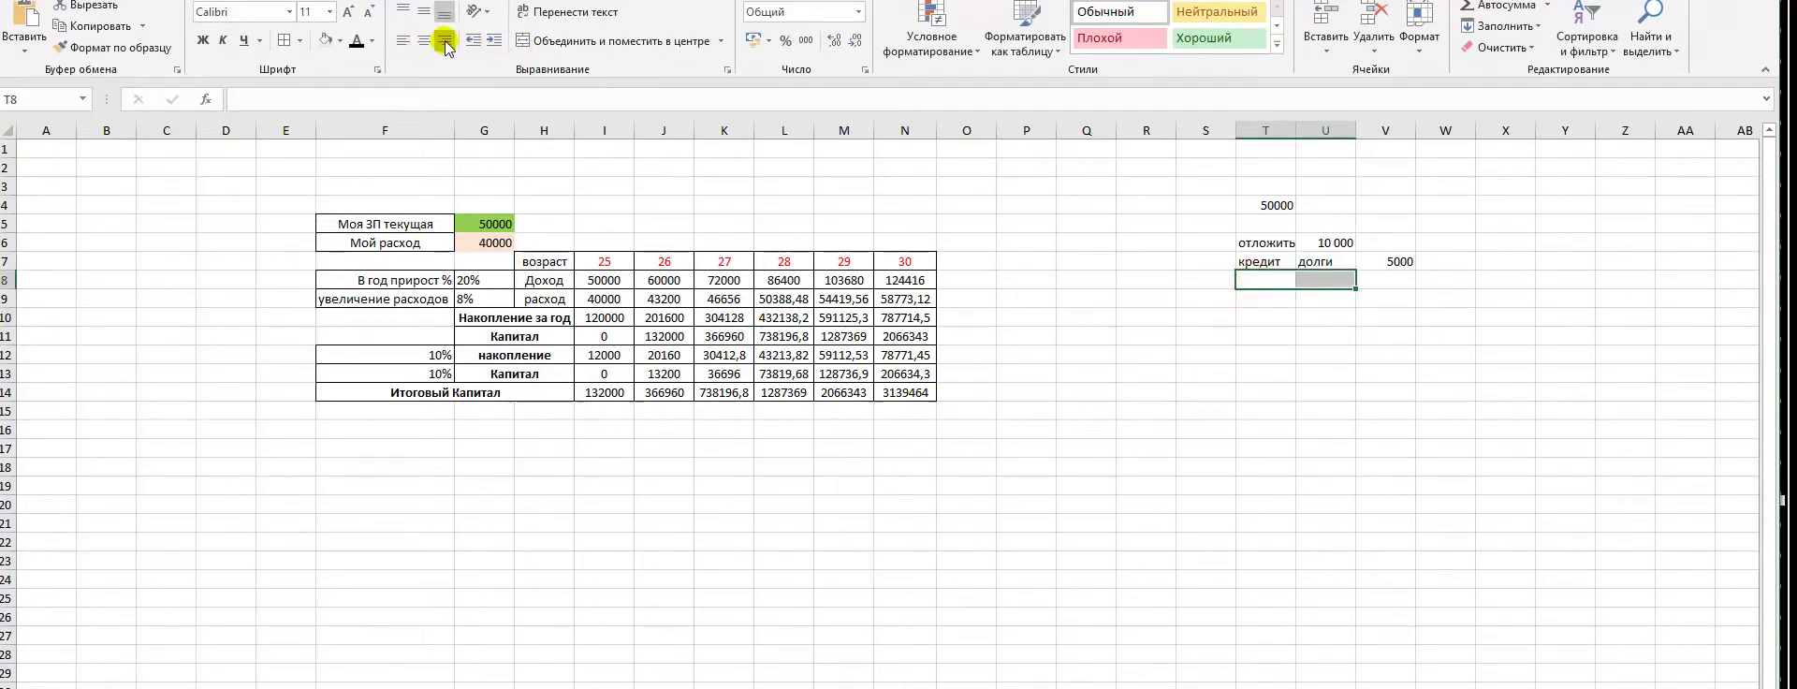
pyautogui.click(526, 40)
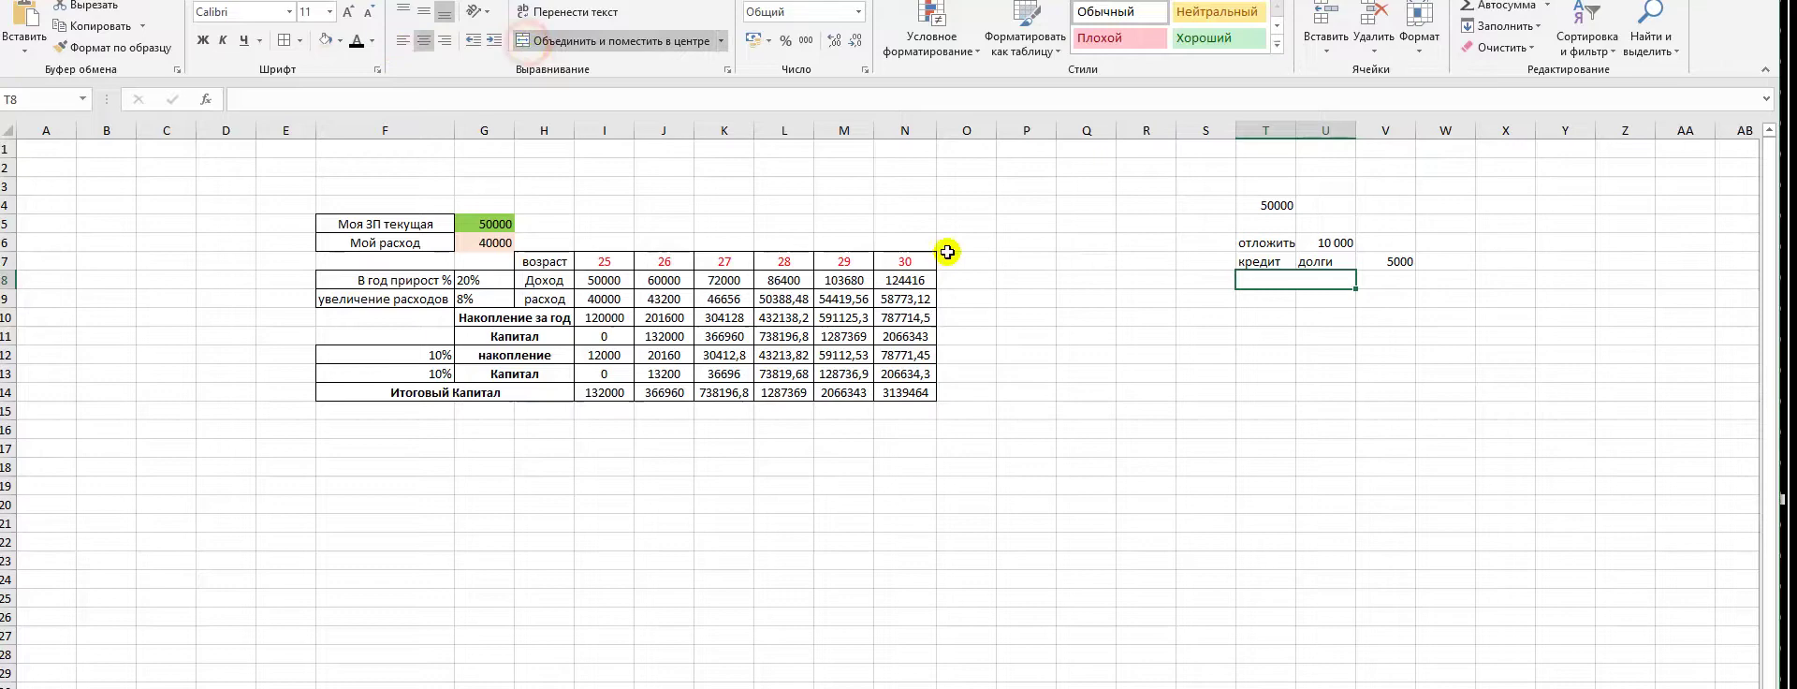
pyautogui.doubleClick(1262, 281)
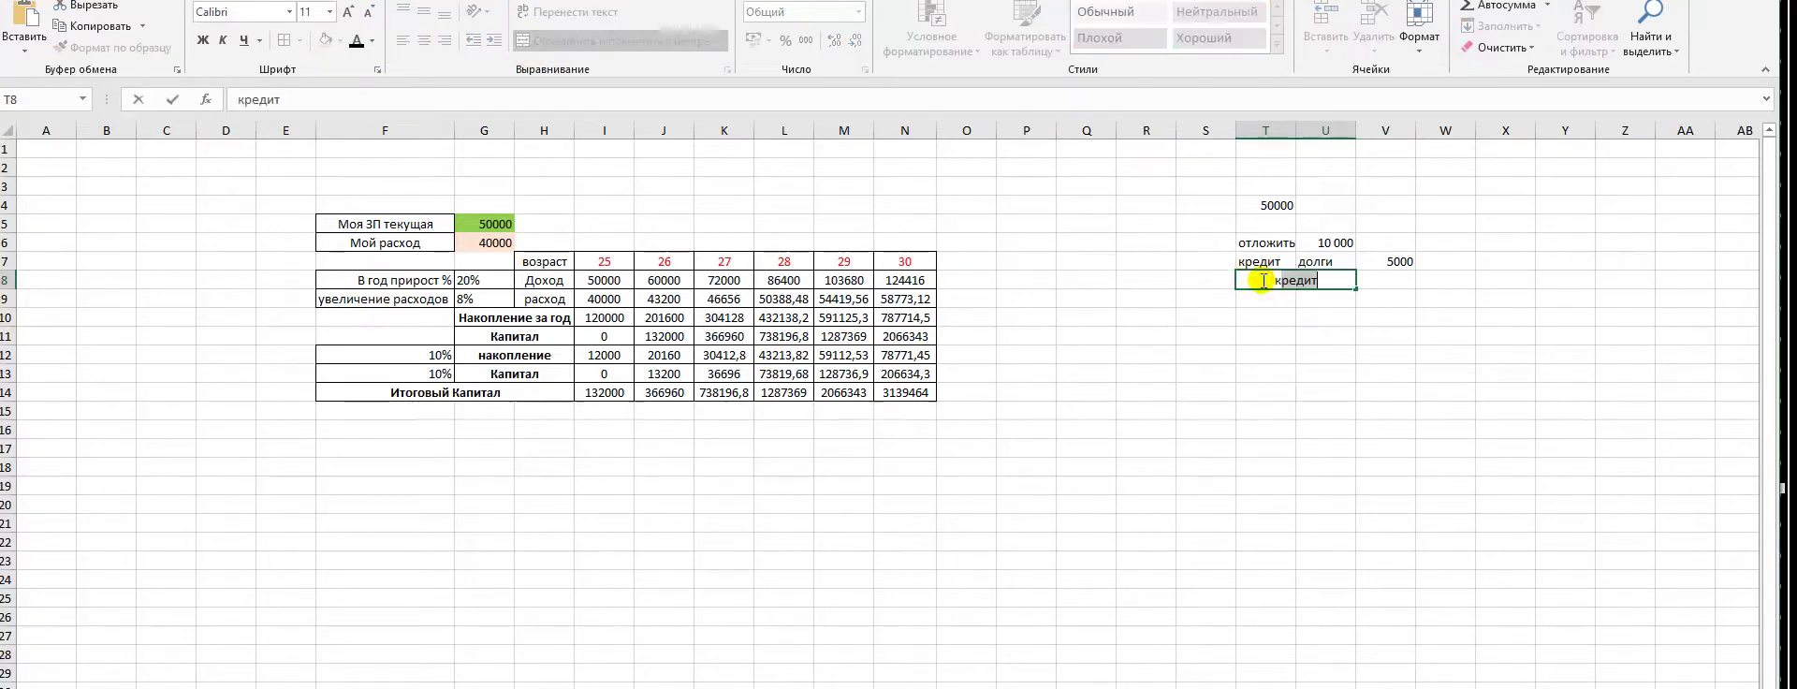
pyautogui.write('ком')
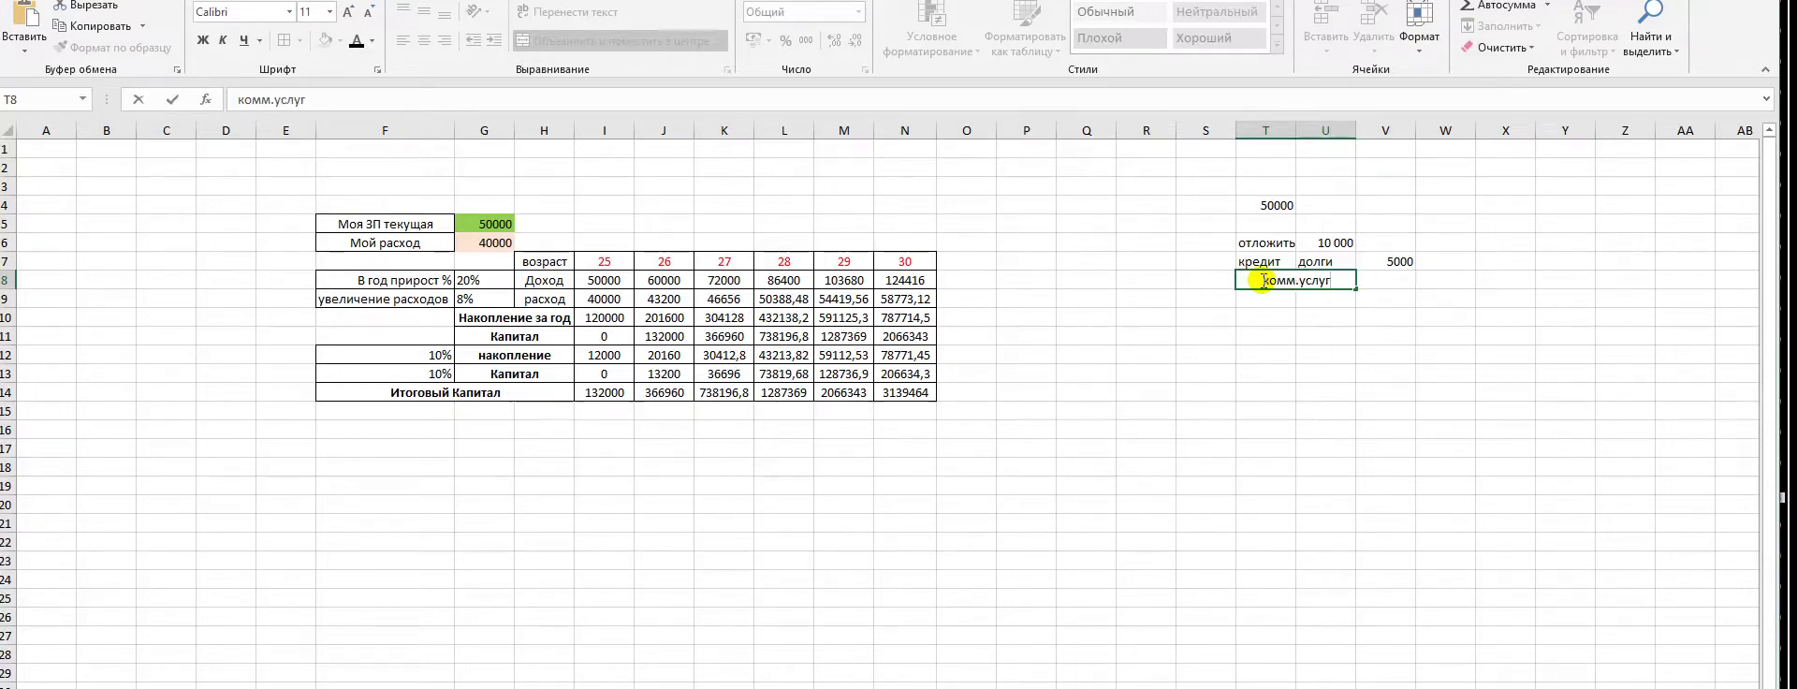
pyautogui.write('м.услуг')
pyautogui.click(1384, 286)
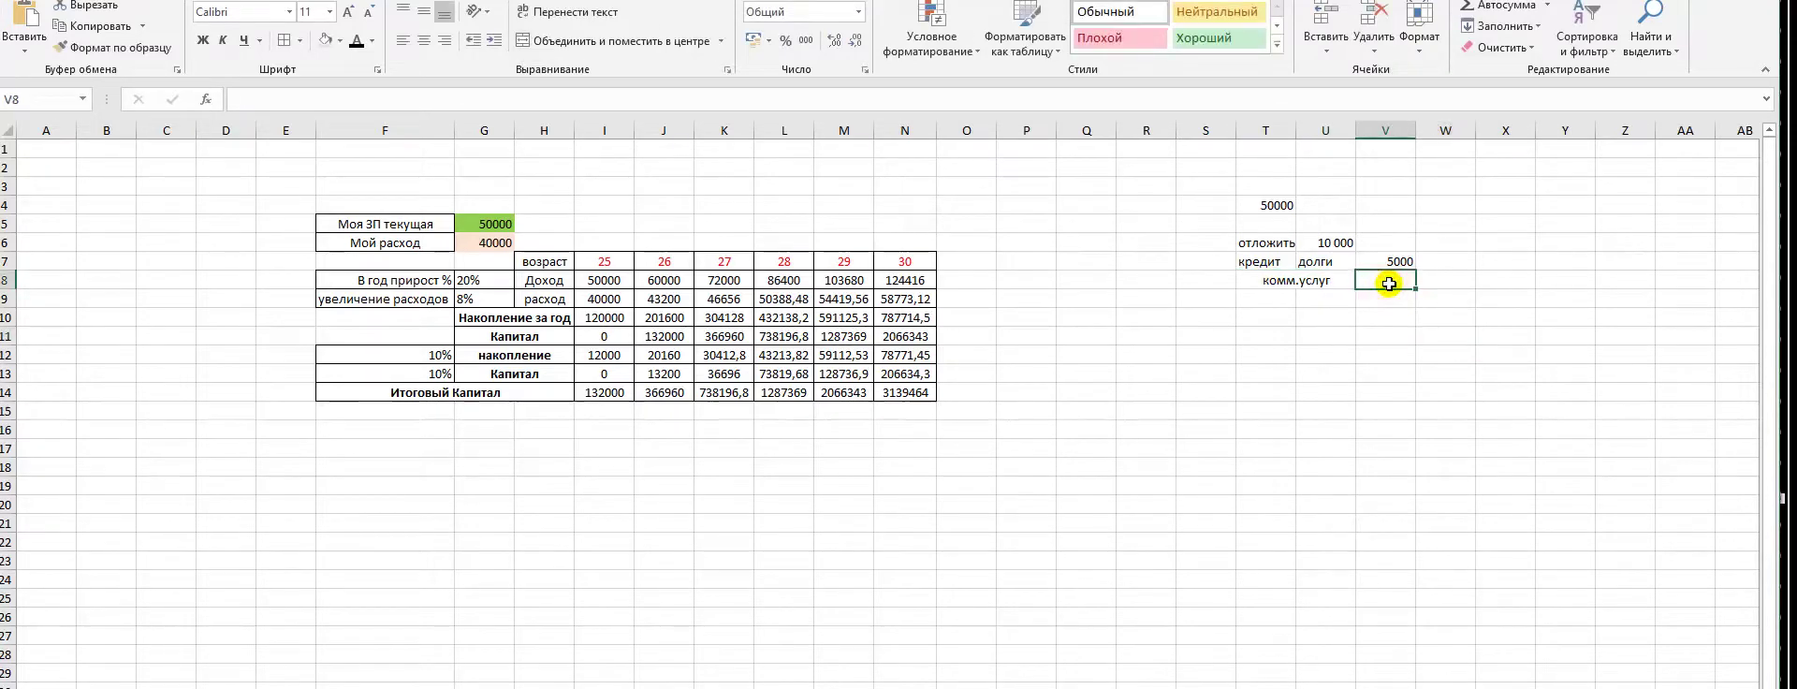
pyautogui.write('5000')
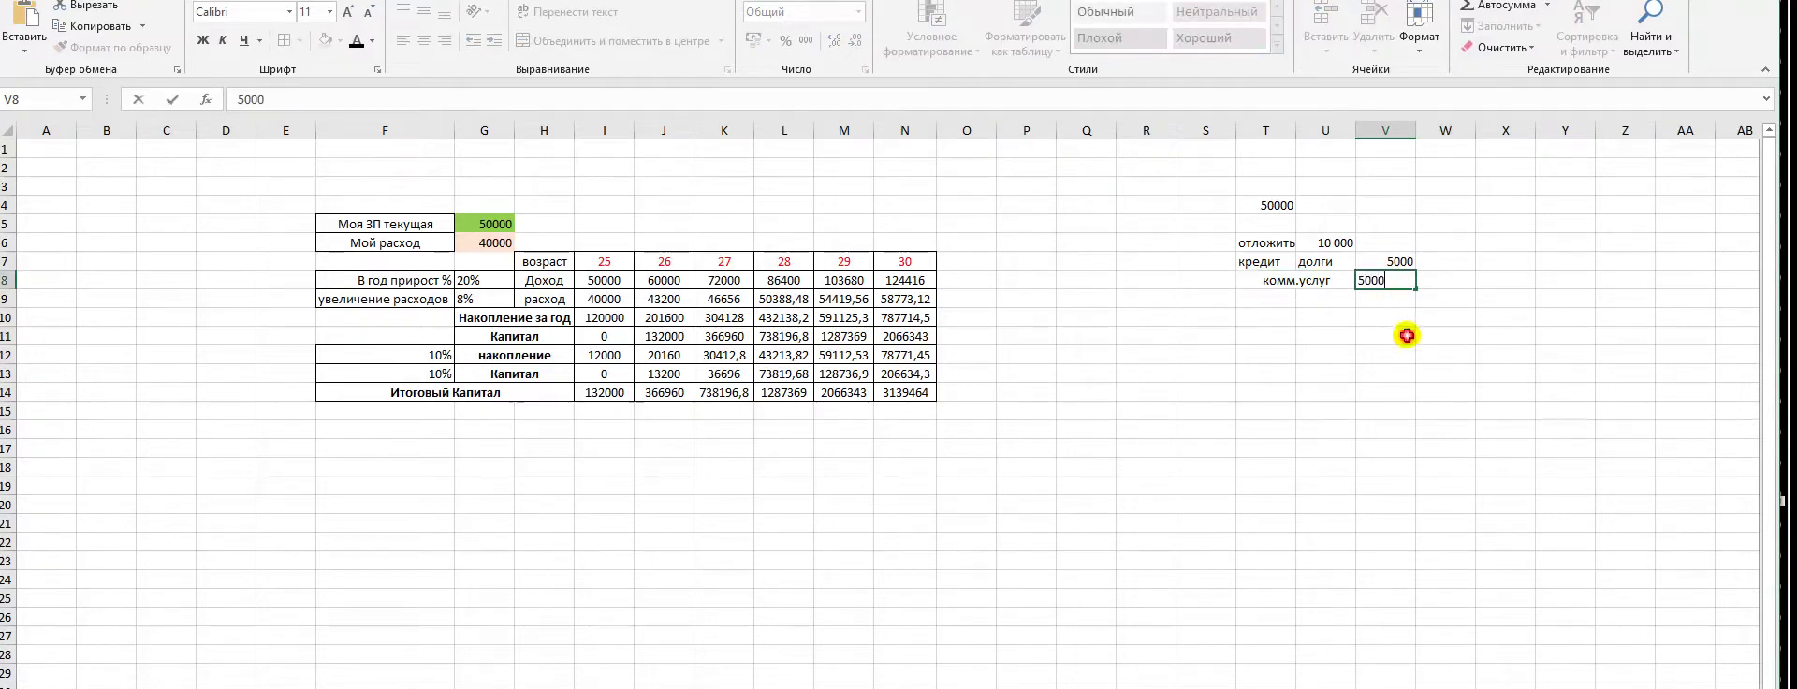
pyautogui.click(1406, 335)
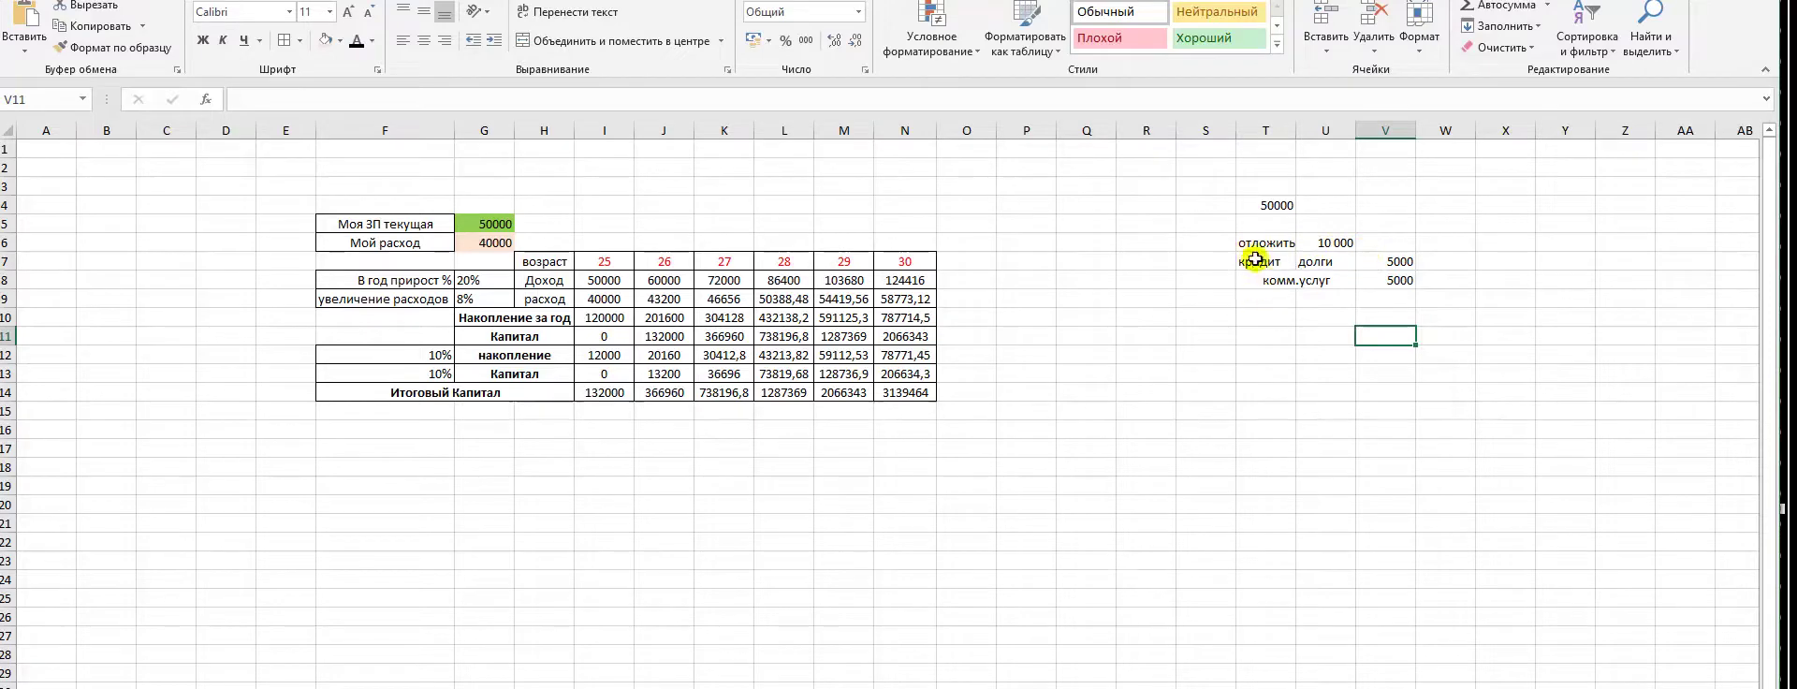
# Fill cells S9:X9 with black as a divider beneath the комм.услуг row
pyautogui.moveTo(1221, 298); pyautogui.dragTo(1502, 300)
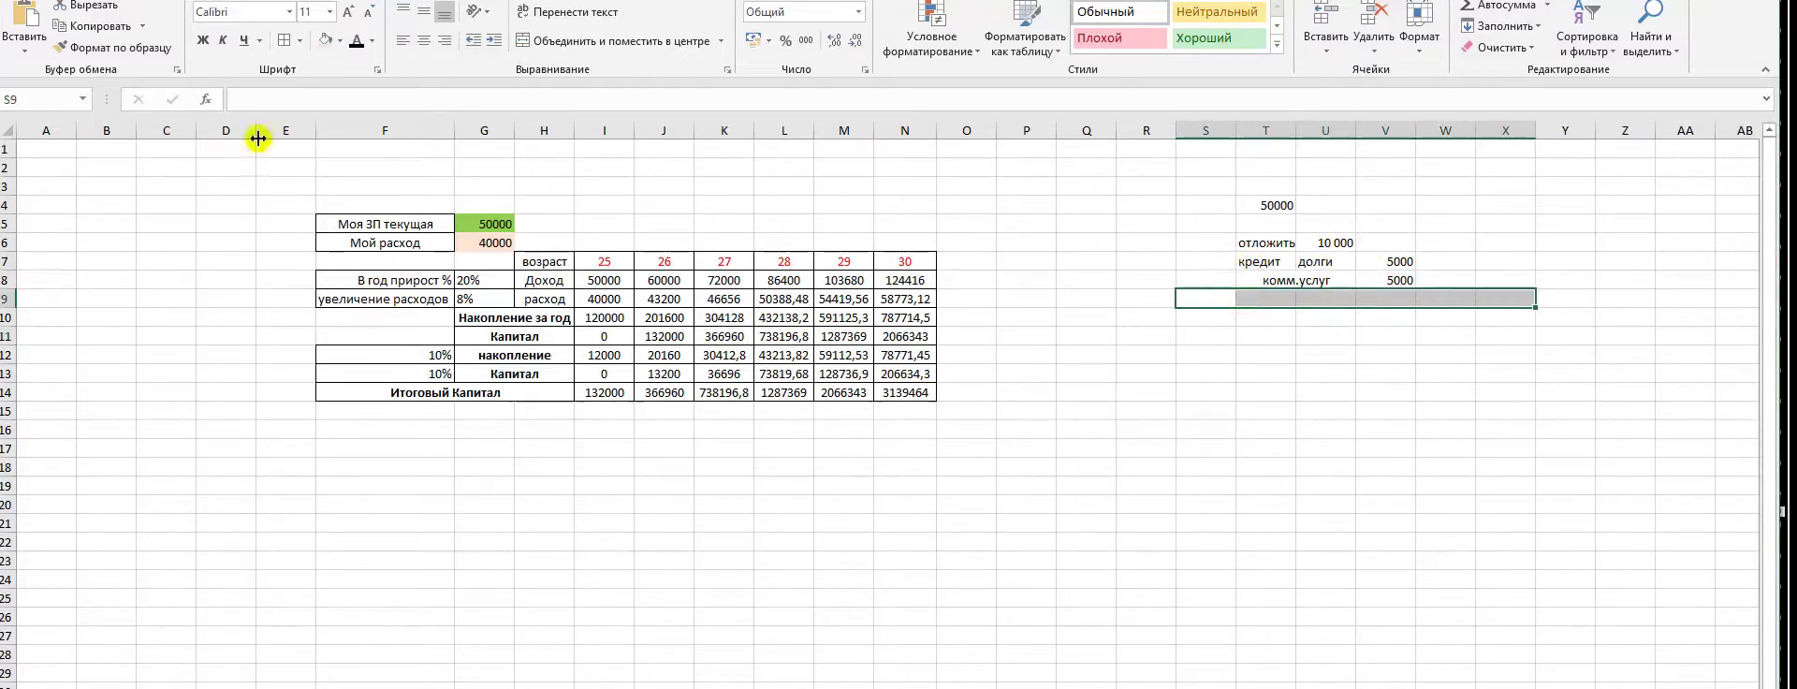
pyautogui.click(340, 41)
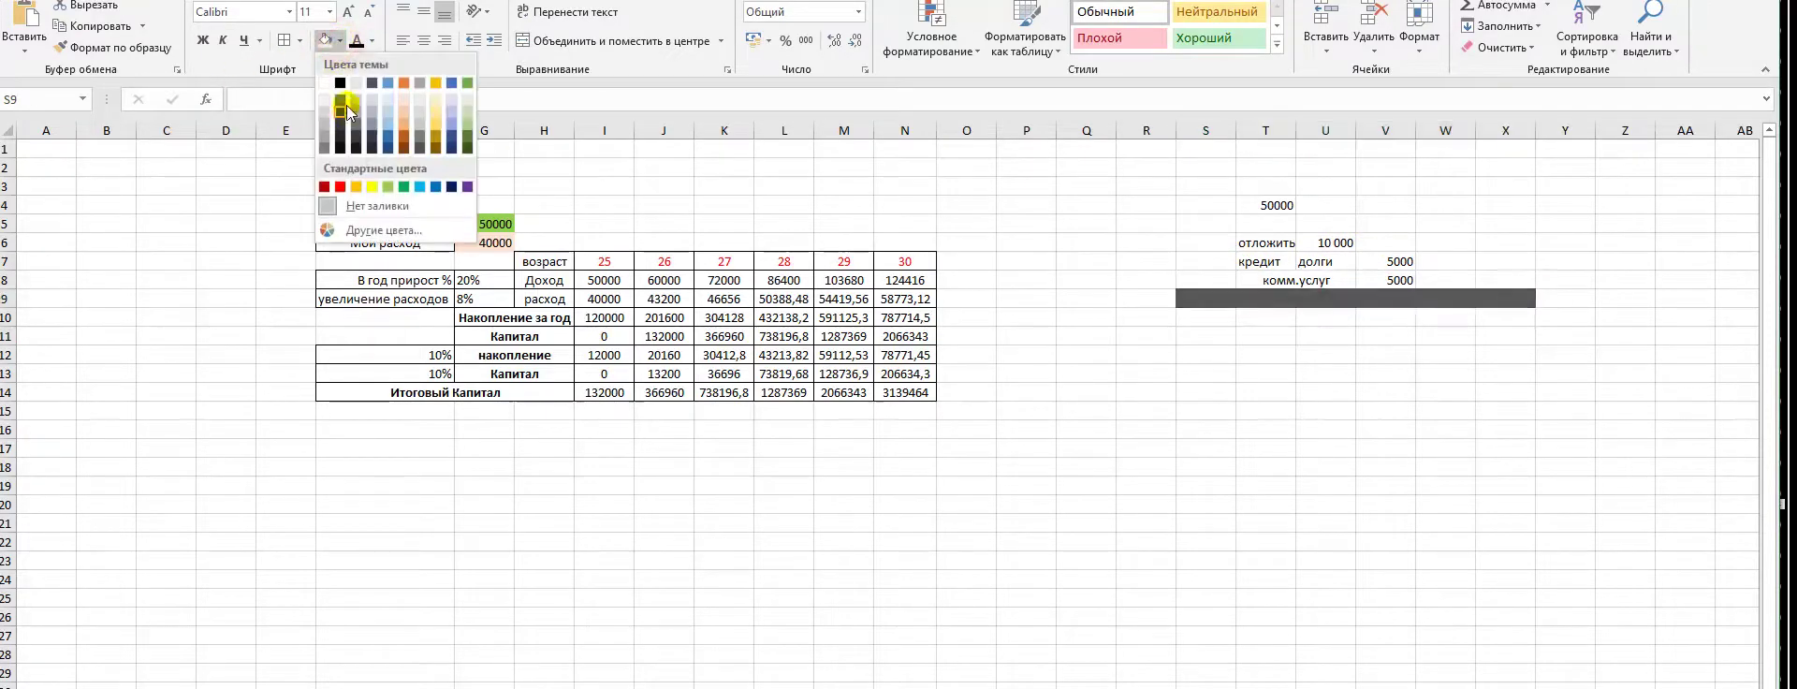
pyautogui.click(1058, 328)
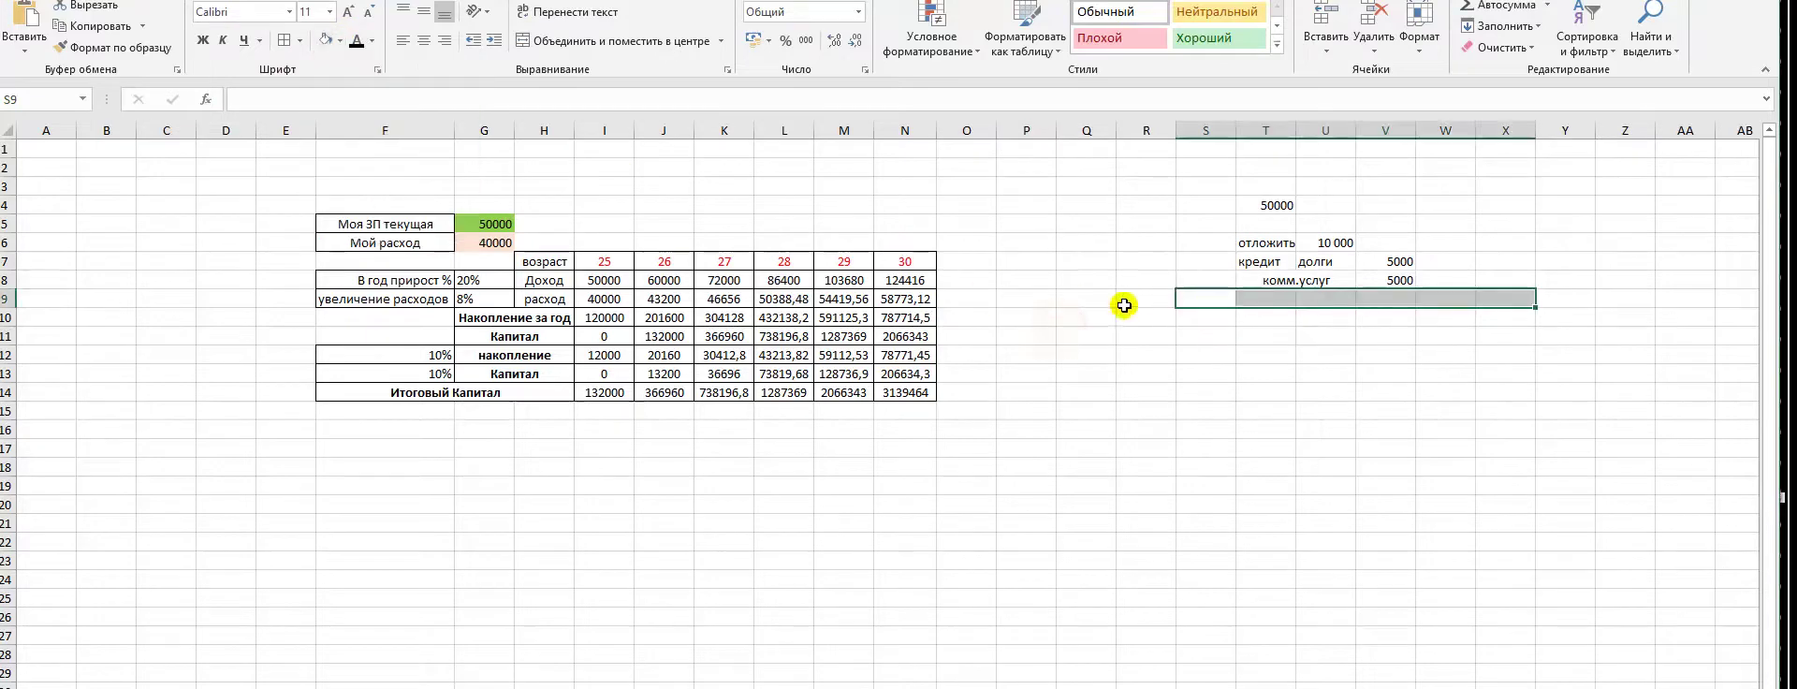
pyautogui.click(340, 41)
pyautogui.click(339, 109)
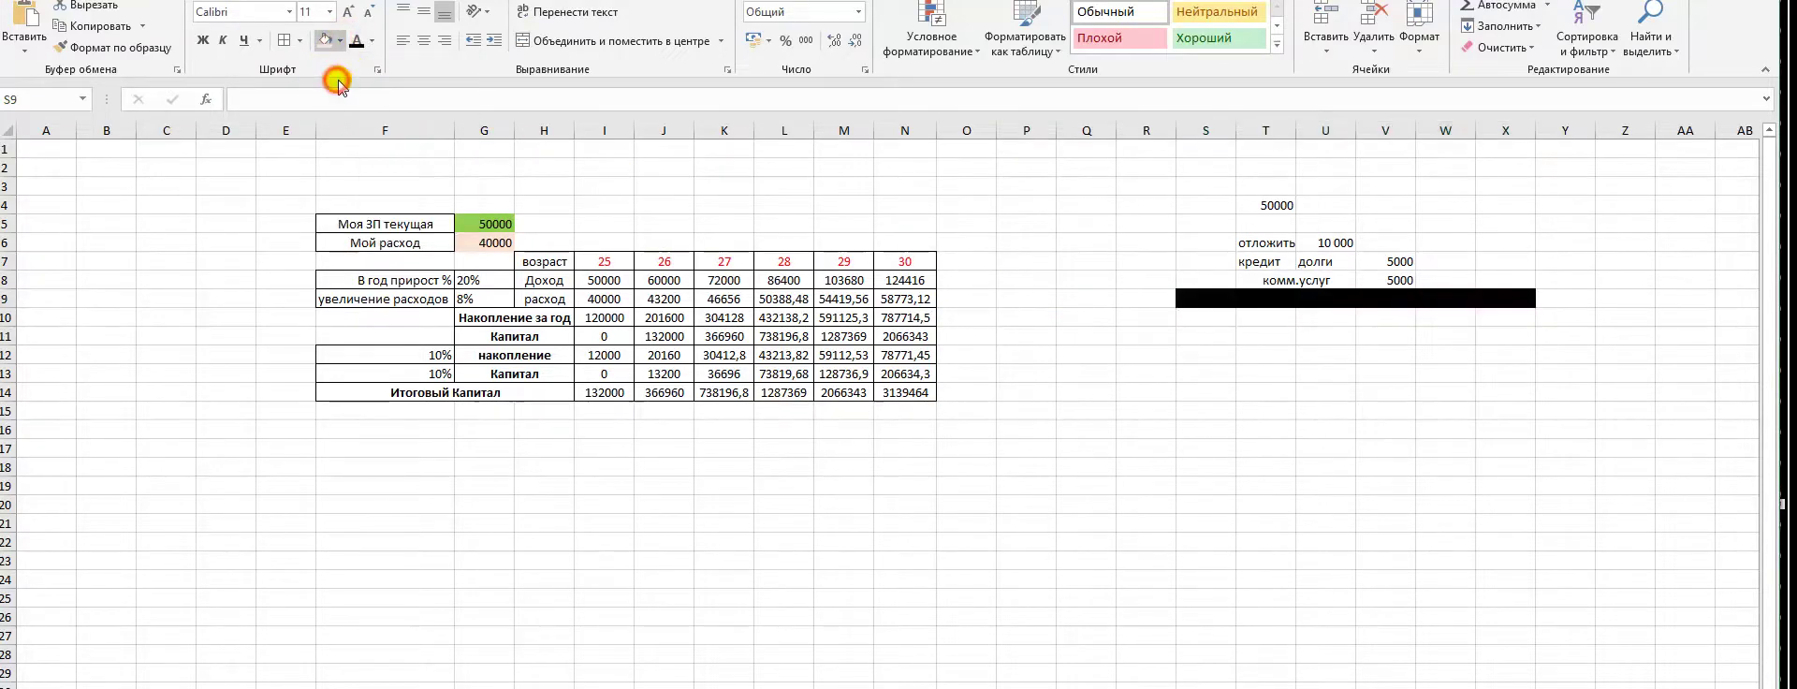
pyautogui.click(1381, 392)
# List the expense categories еда, транспорт and отдых in U10:U12, below the black divider
pyautogui.click(1318, 318)
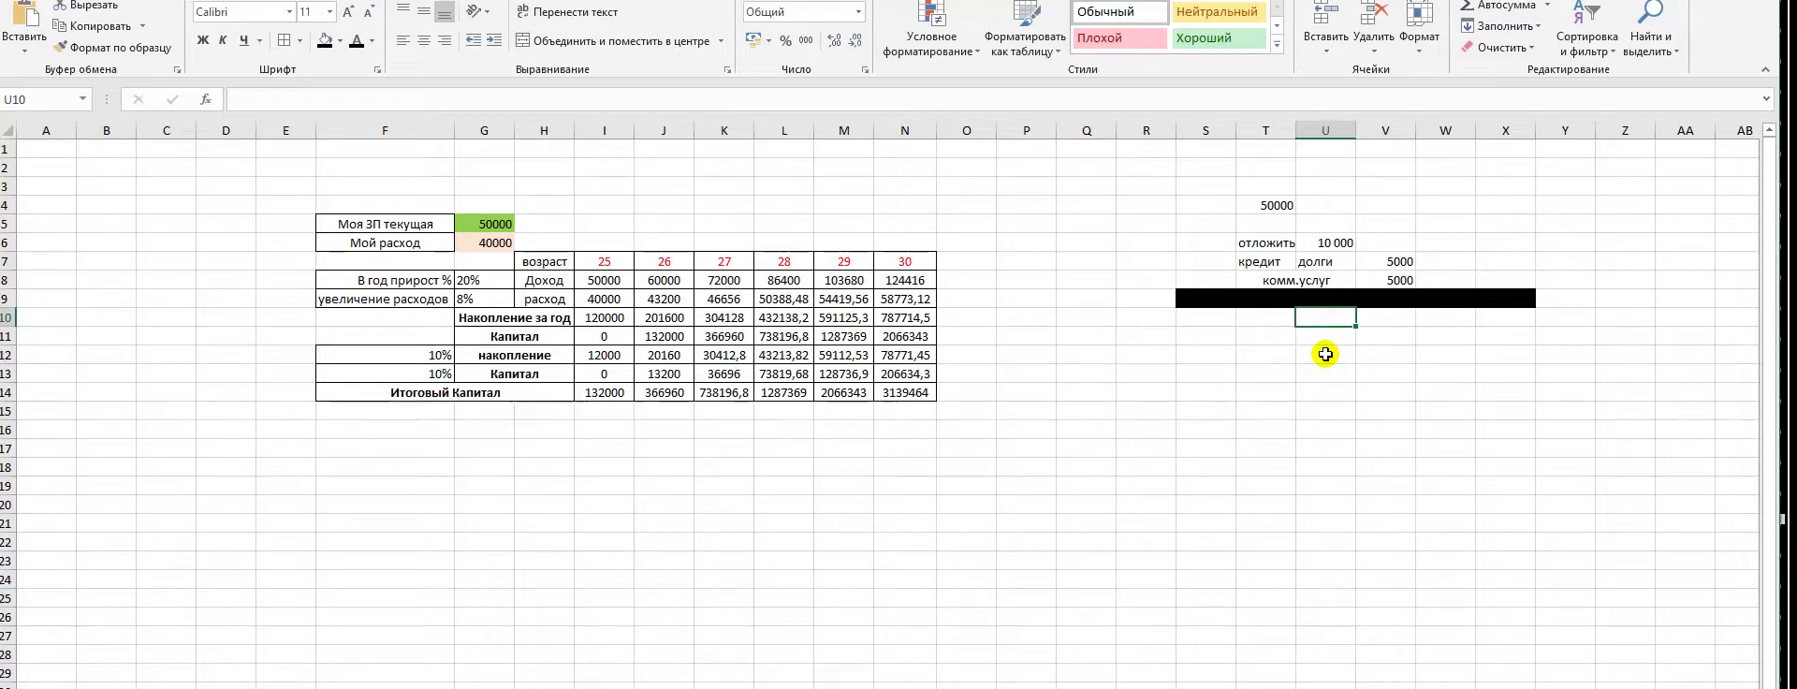
pyautogui.write('еда')
pyautogui.press('Return')
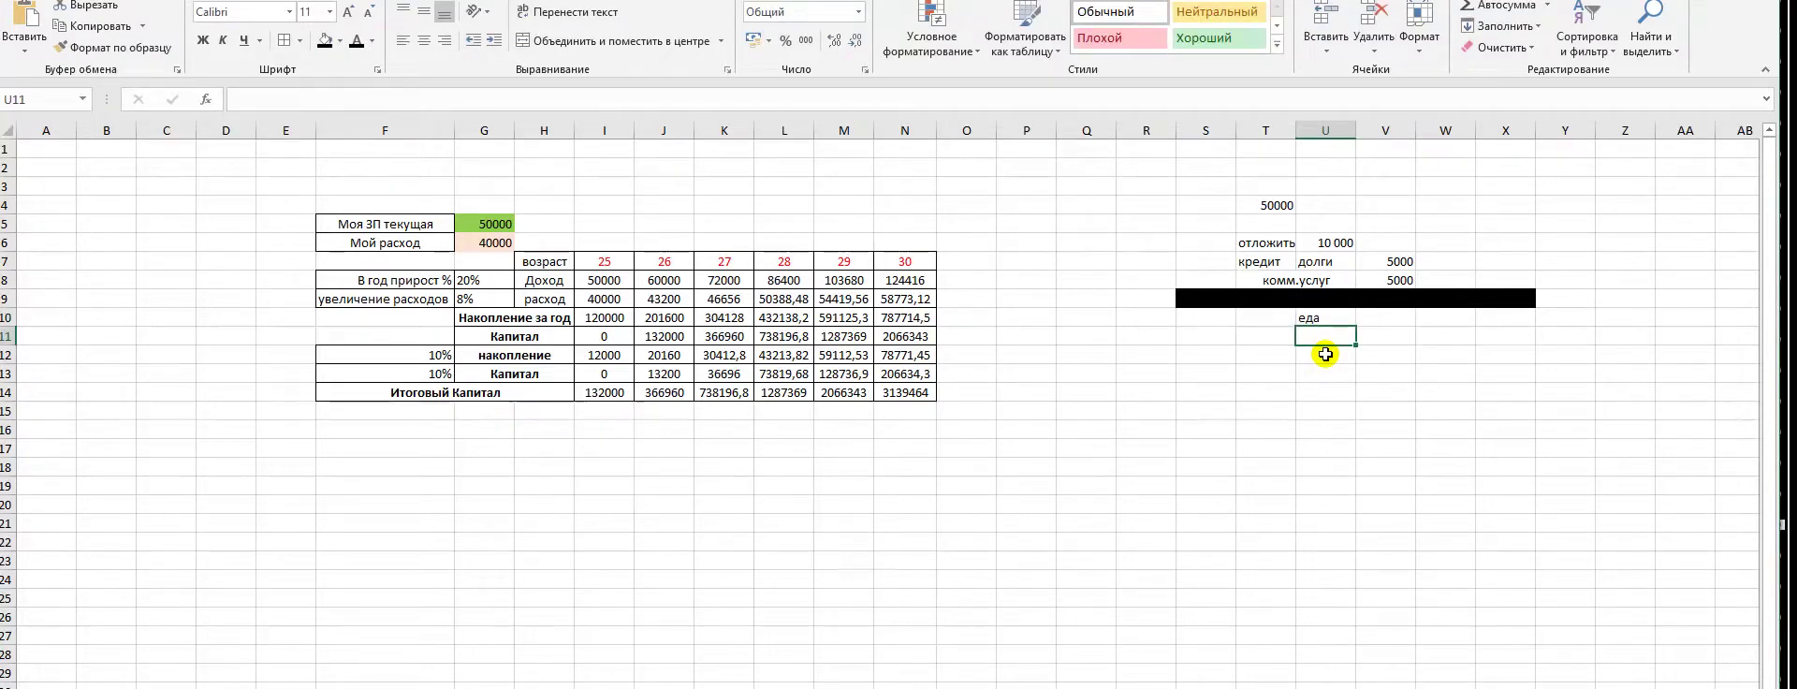
pyautogui.write('транспорт')
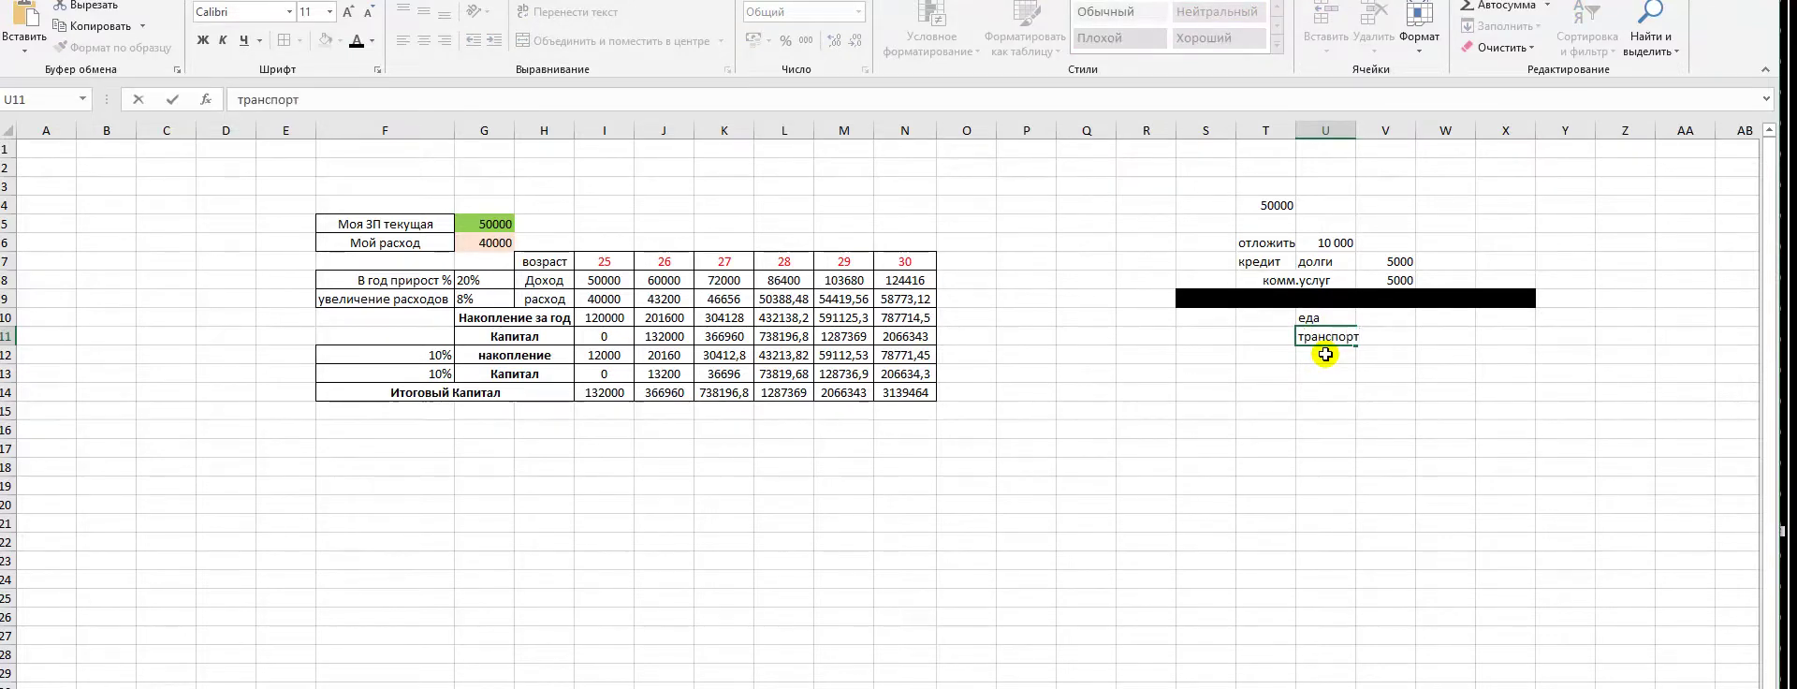
pyautogui.press('Return')
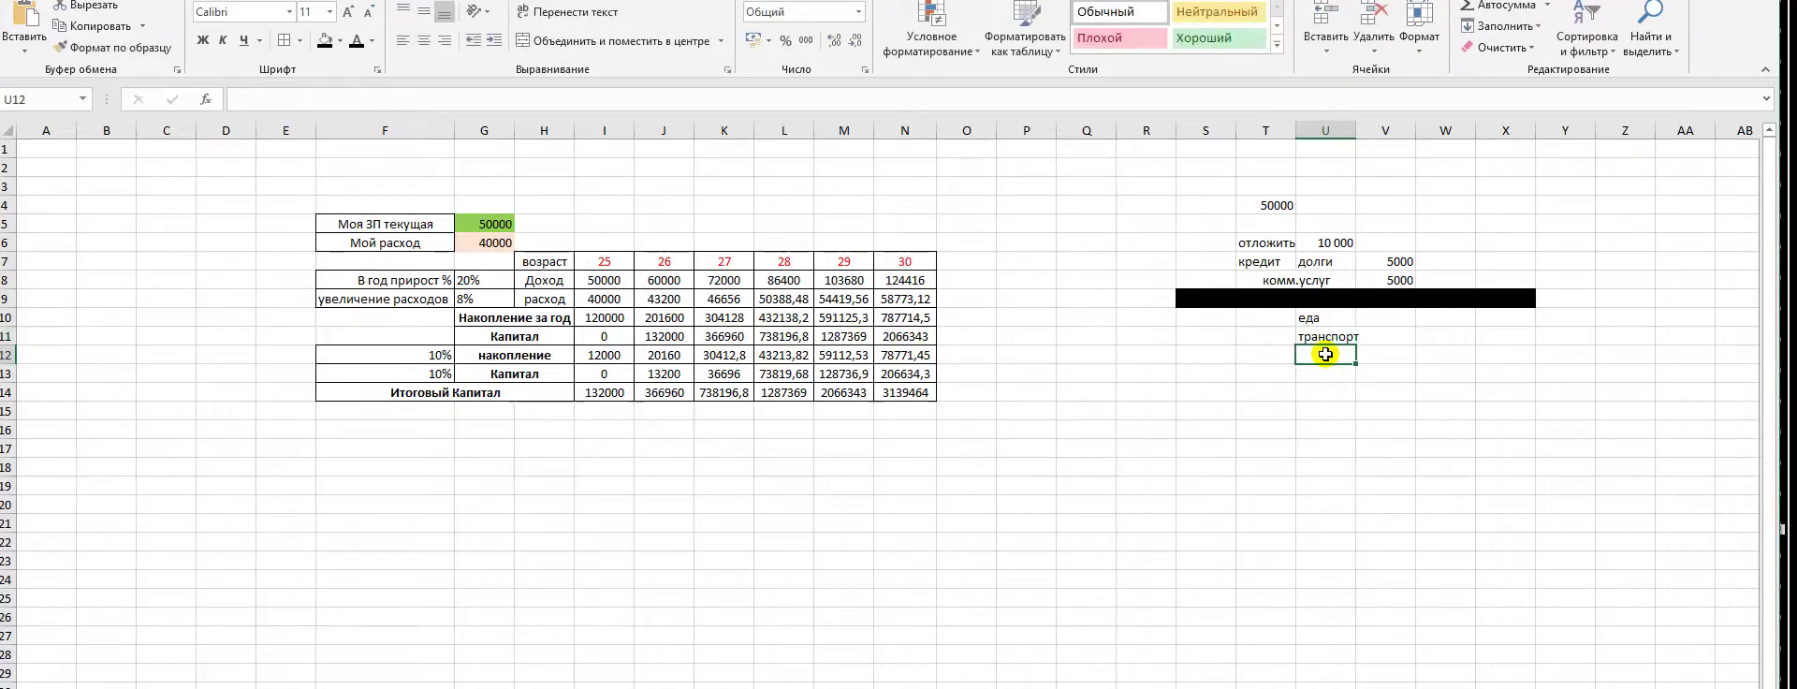
pyautogui.write('отдых')
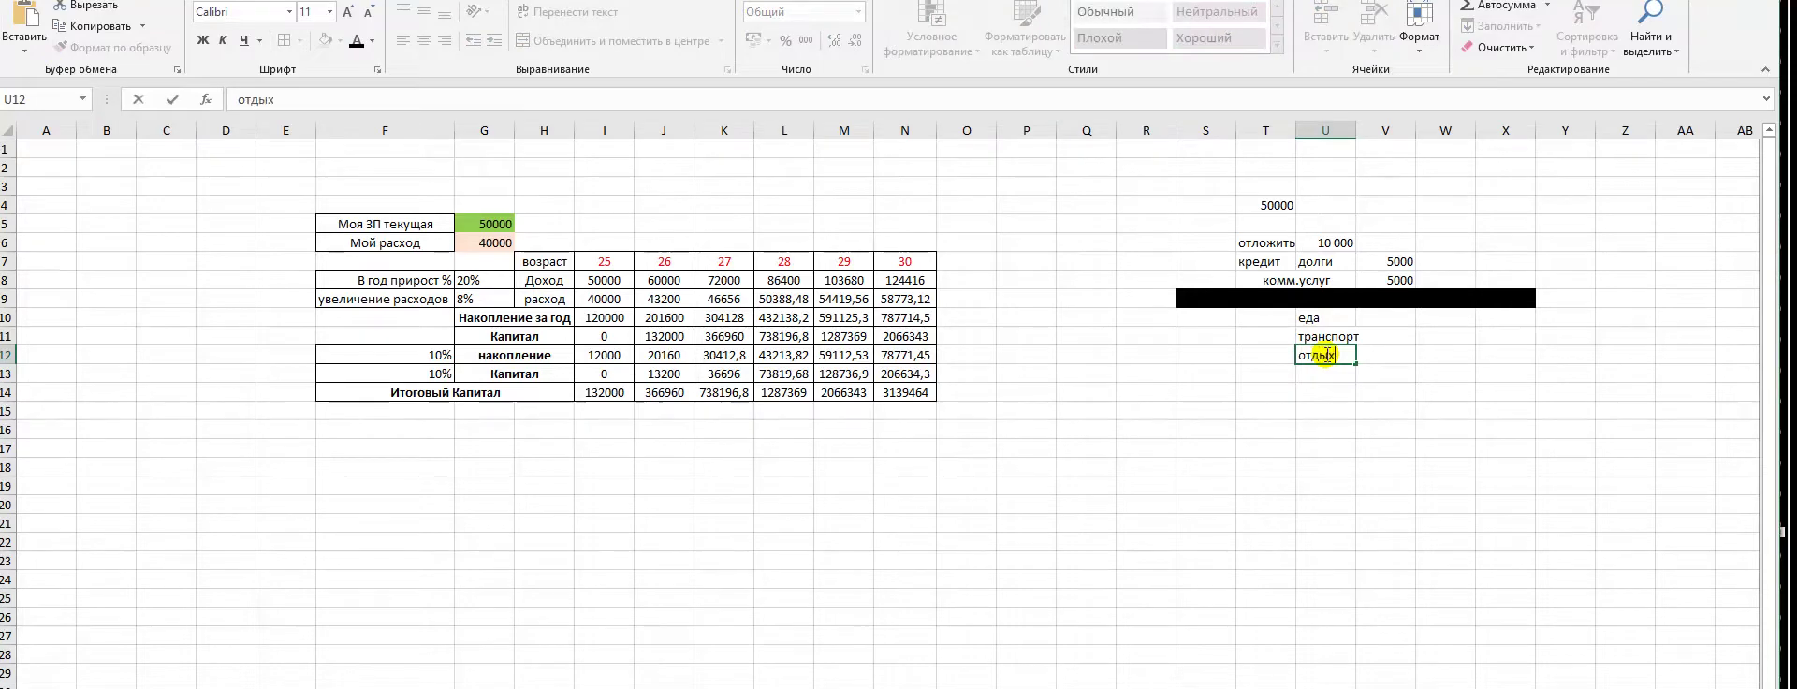
pyautogui.press('Return')
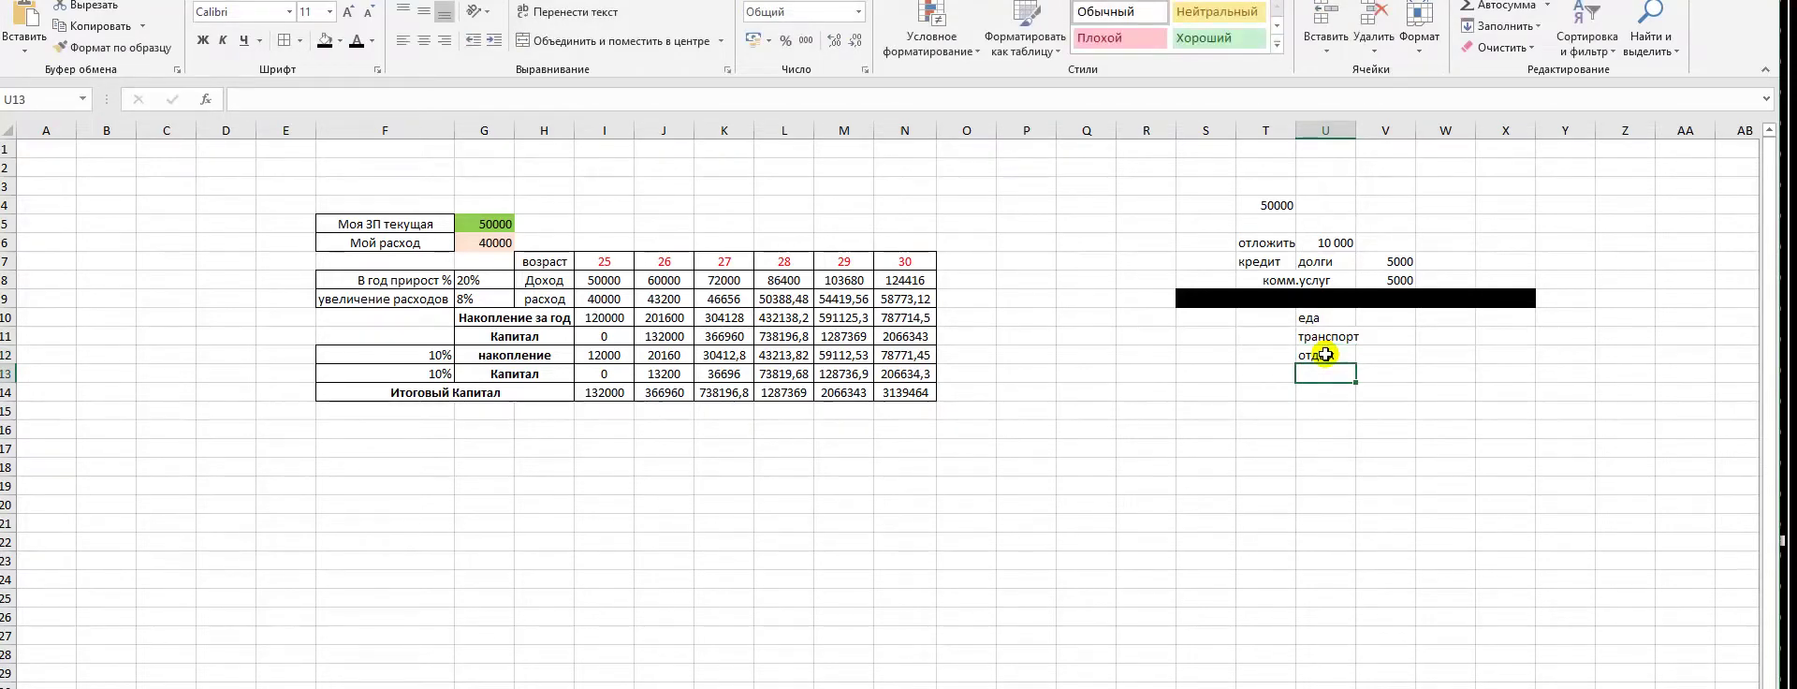
# Continue the expense list with дети in U13 and одежда in U14
pyautogui.write('д')
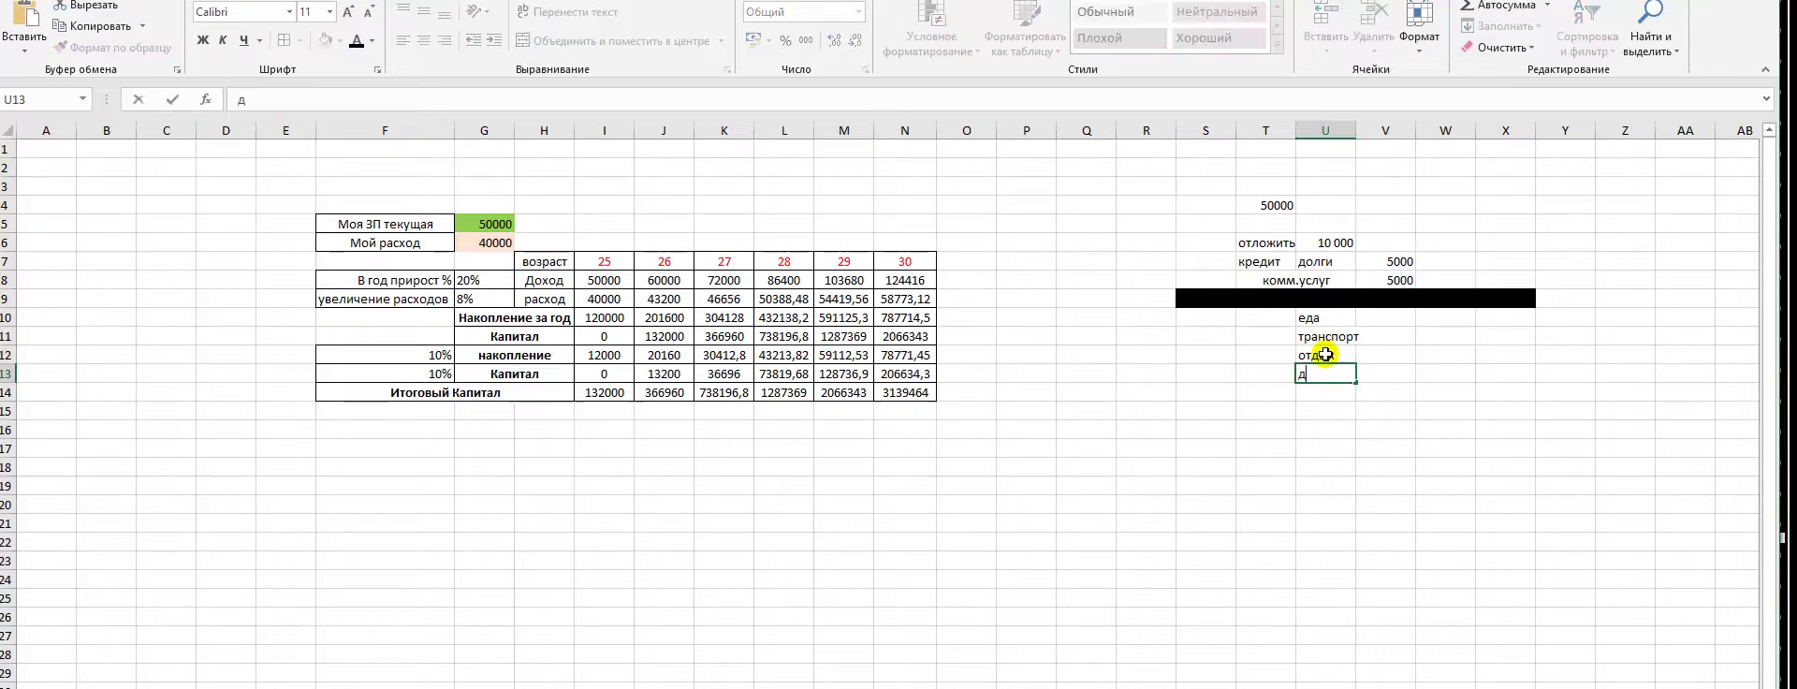
pyautogui.write('ети')
pyautogui.press('Return')
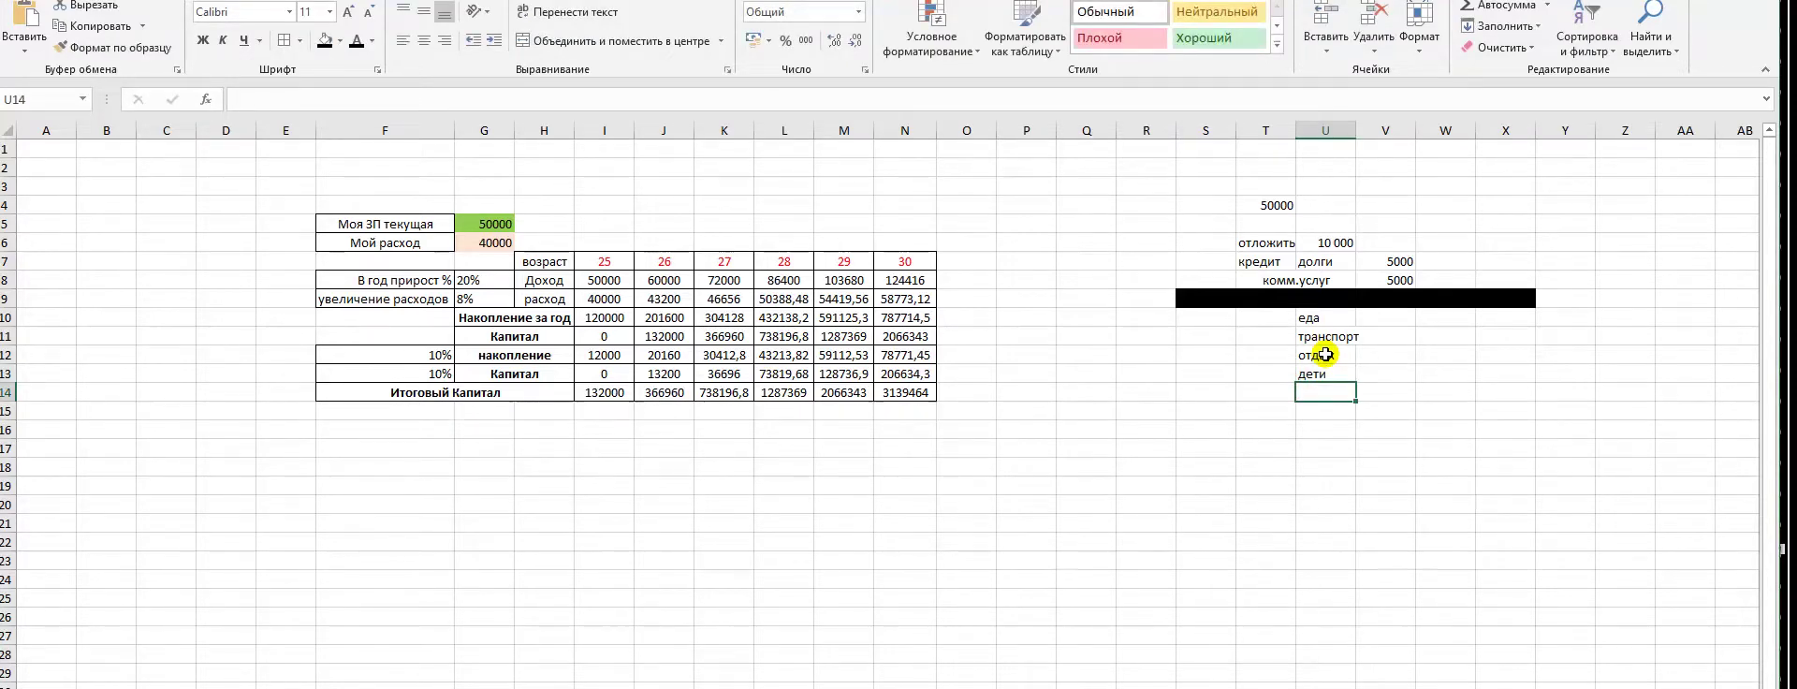
pyautogui.write('от')
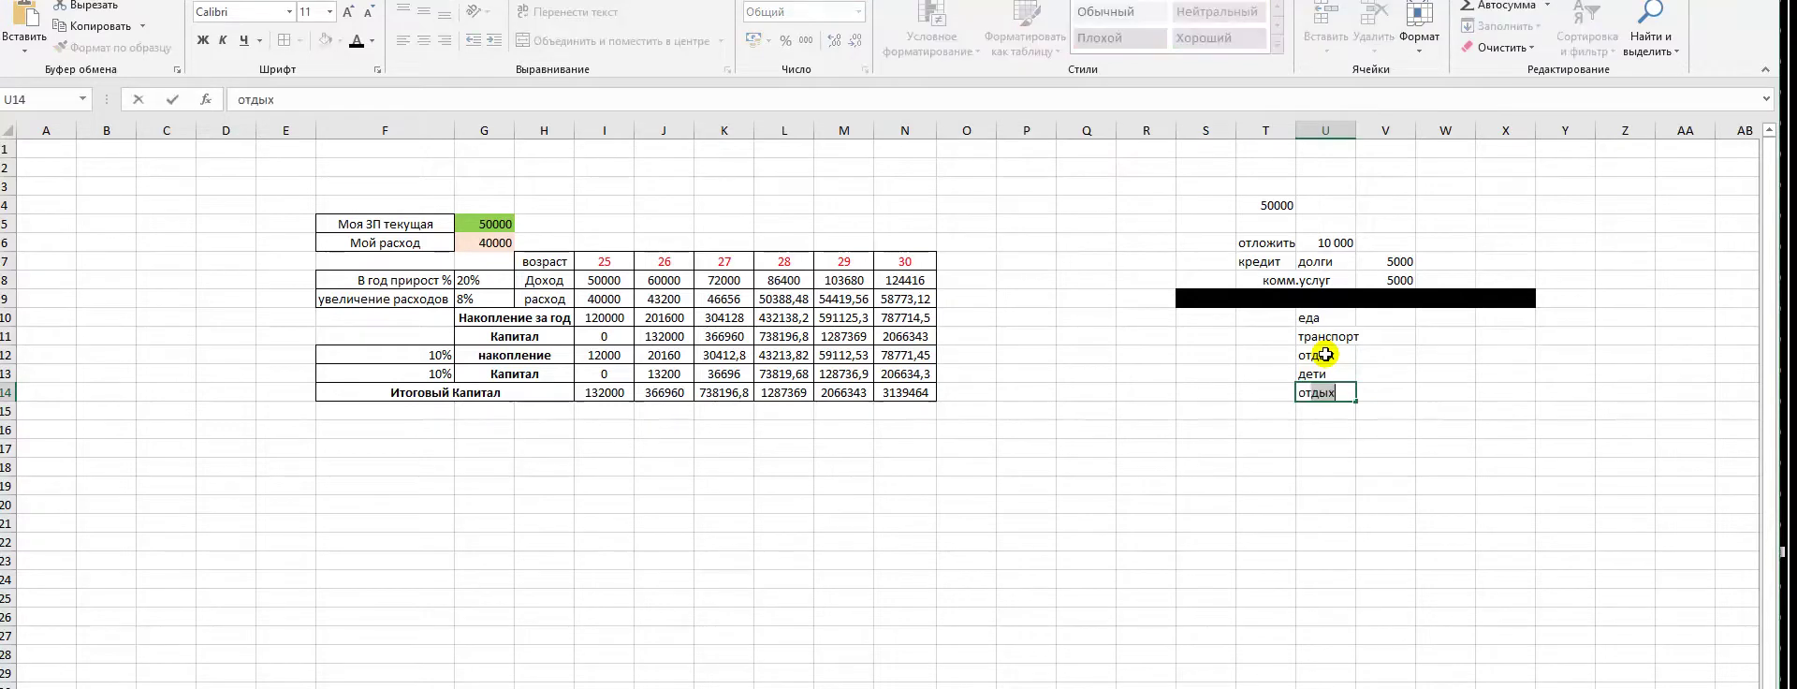
pyautogui.press('BackSpace')
pyautogui.write('де')
pyautogui.press('BackSpace')
pyautogui.press('BackSpace')
pyautogui.press('BackSpace')
pyautogui.press('Return')
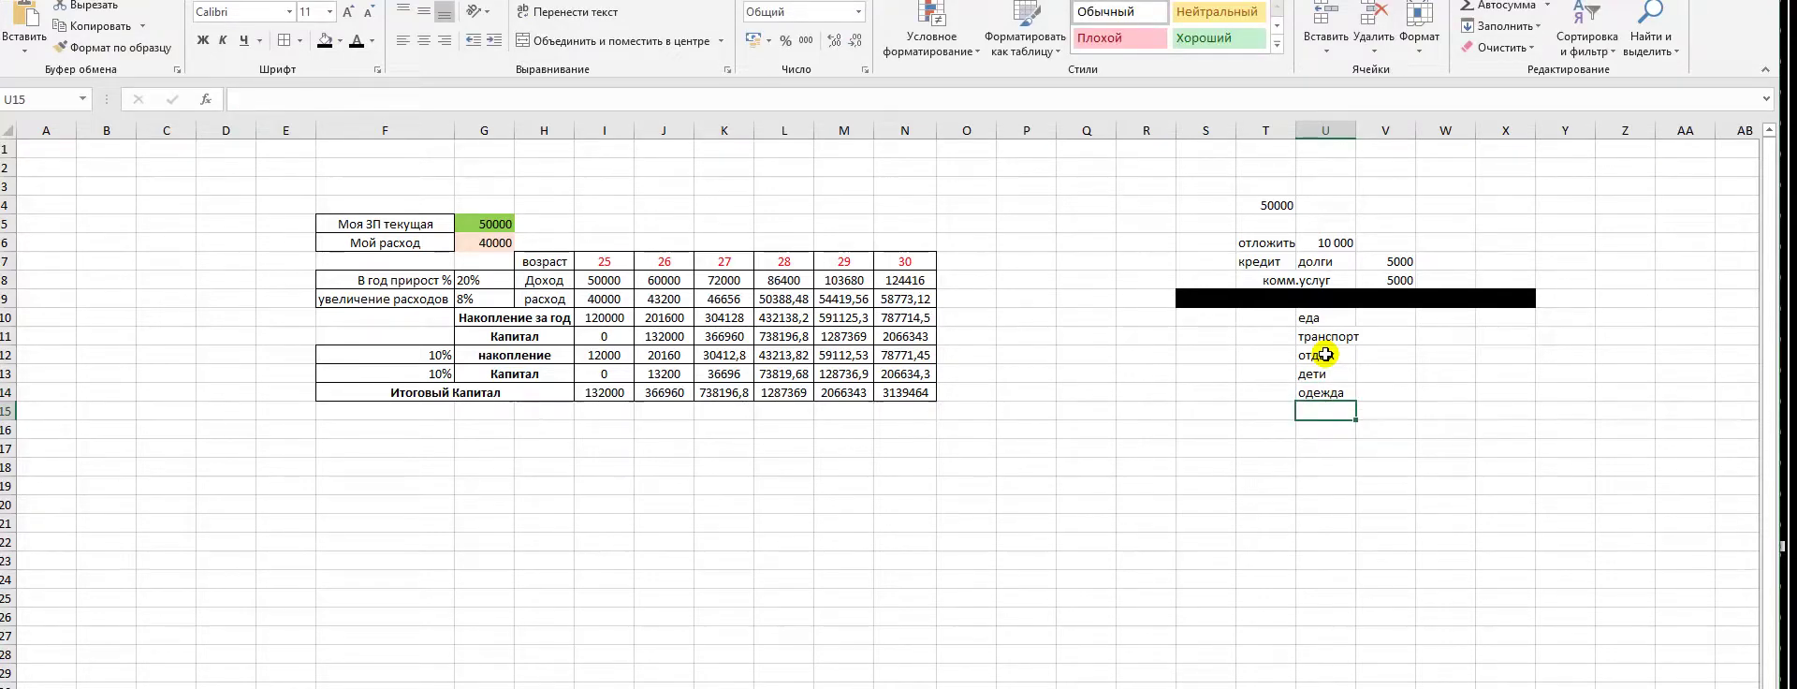
# Enter заначка in U15 and widen column U slightly to fit the category names
pyautogui.write('заначка')
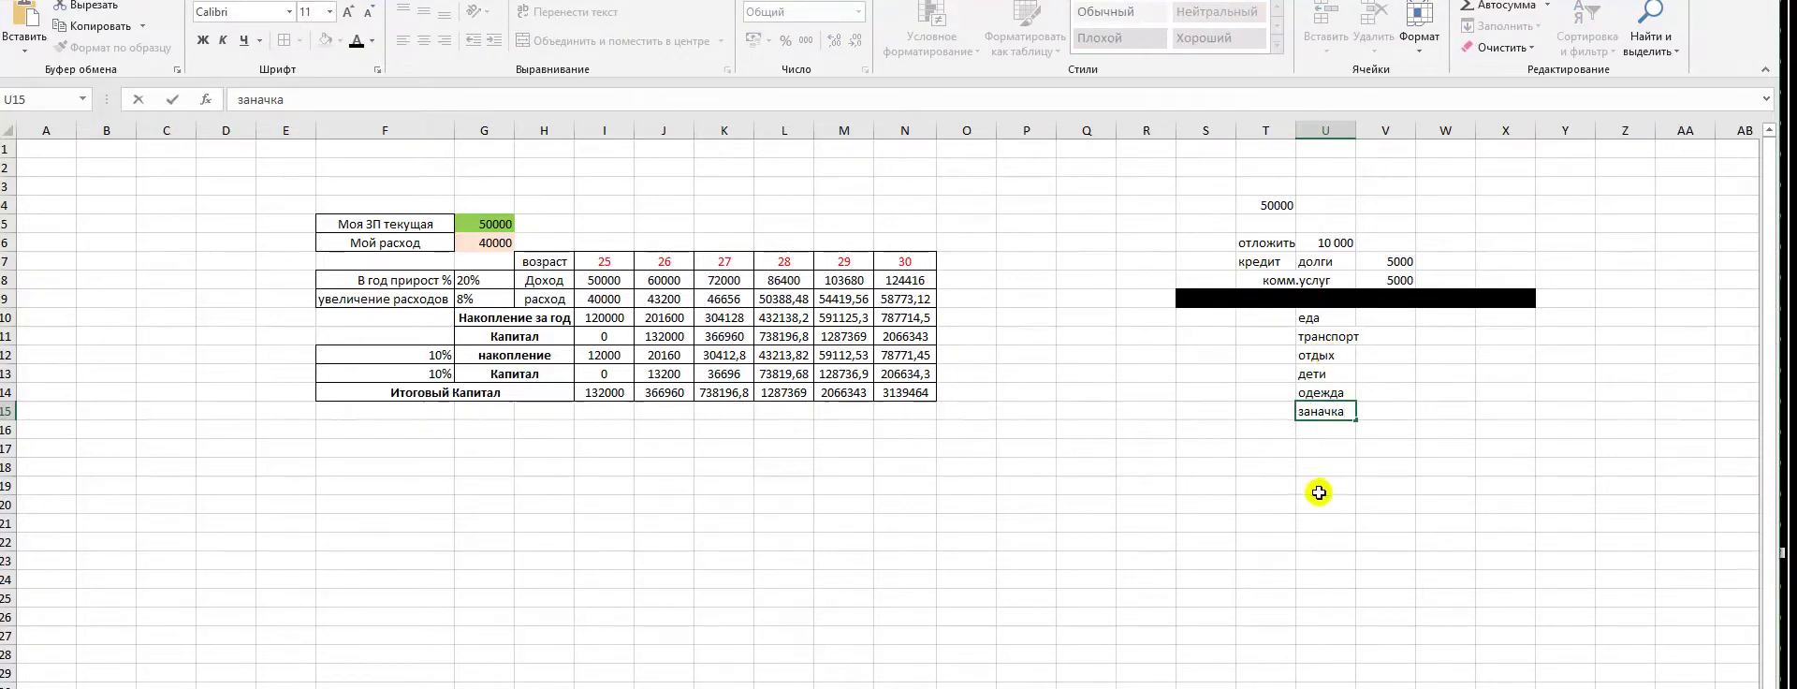
pyautogui.click(1314, 462)
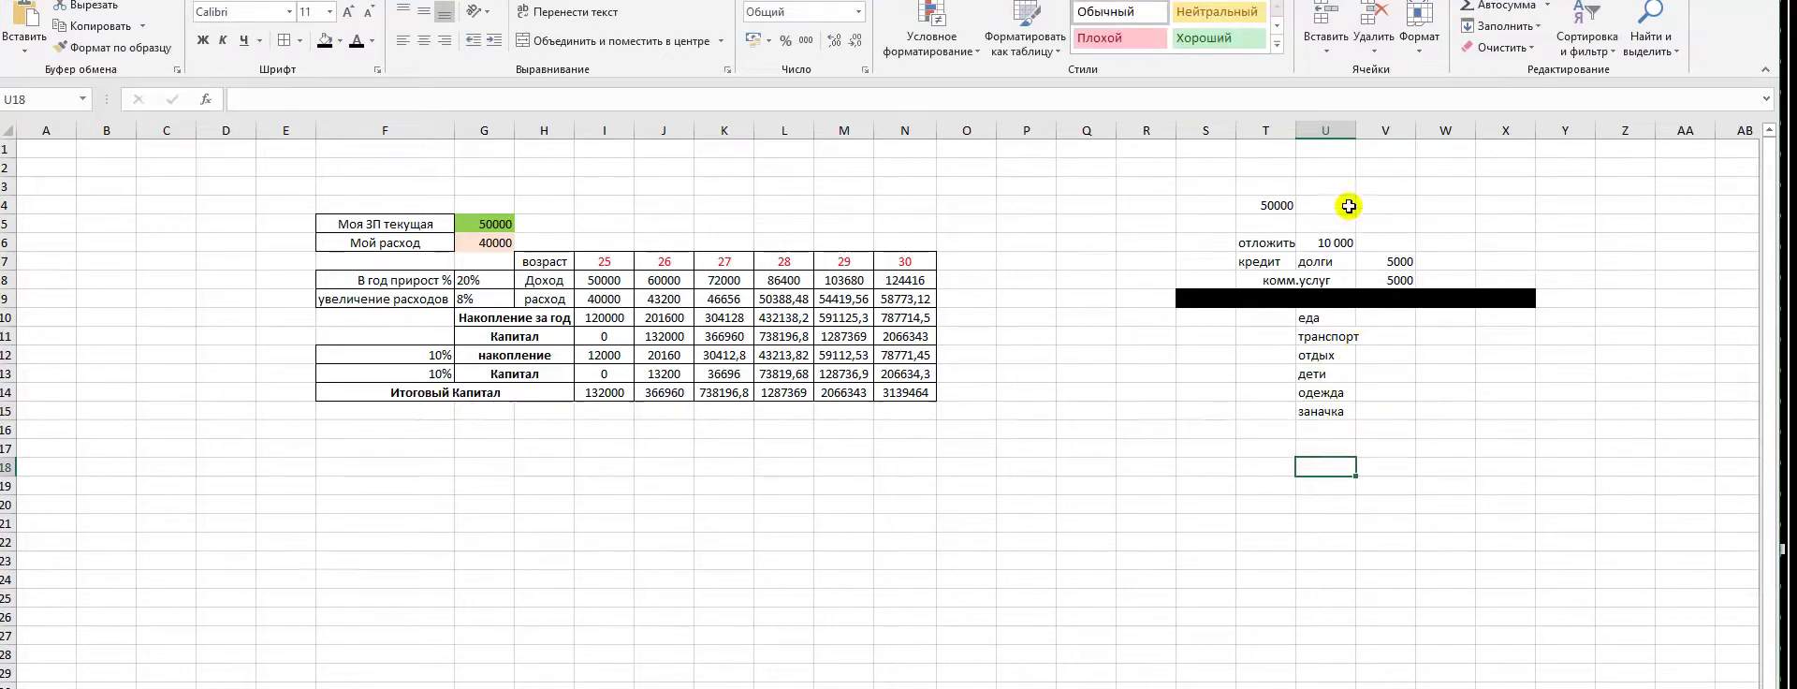
pyautogui.moveTo(1355, 120); pyautogui.dragTo(1364, 121)
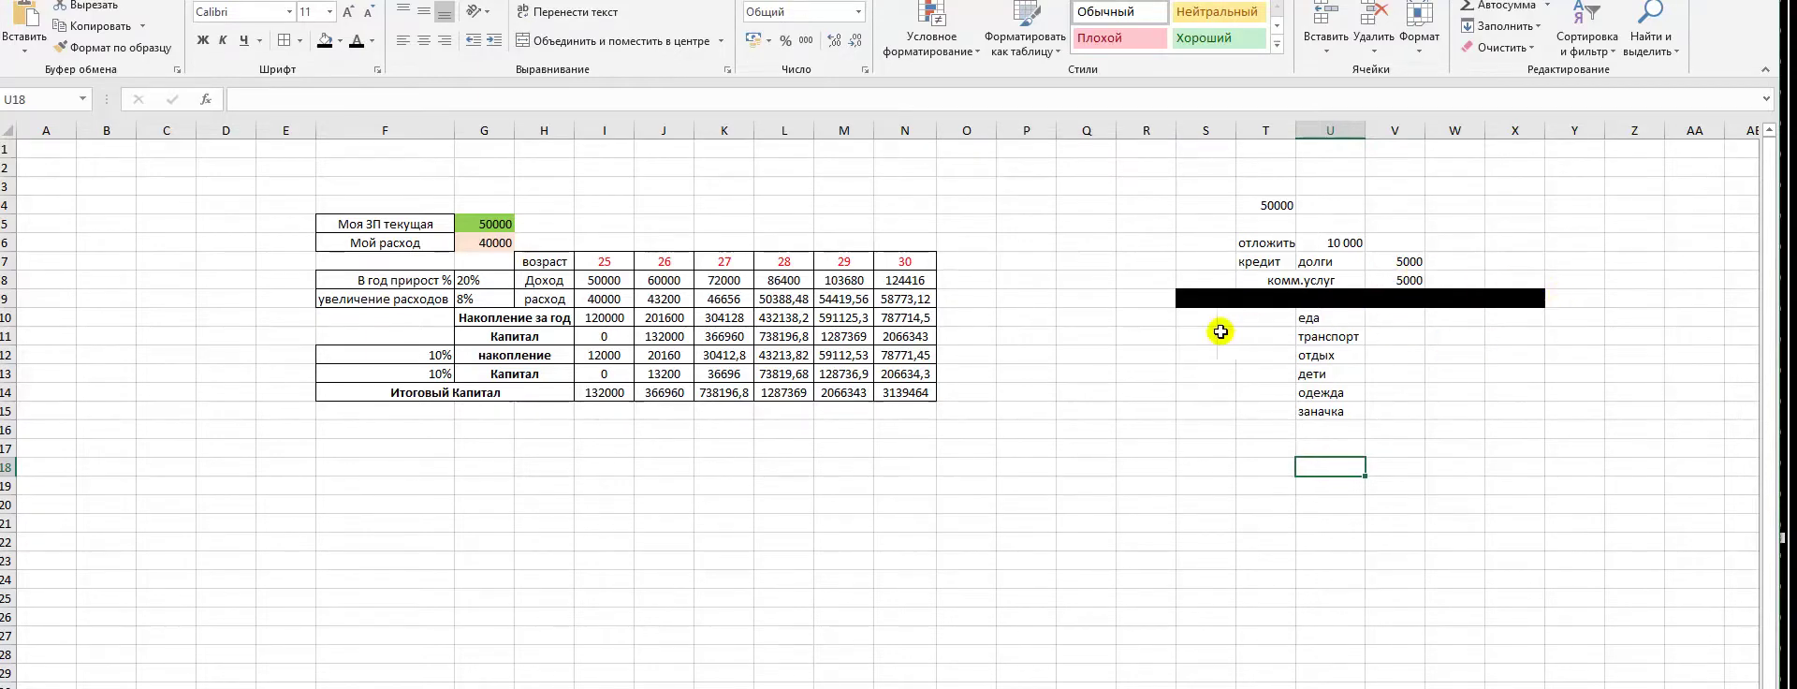
pyautogui.click(1258, 321)
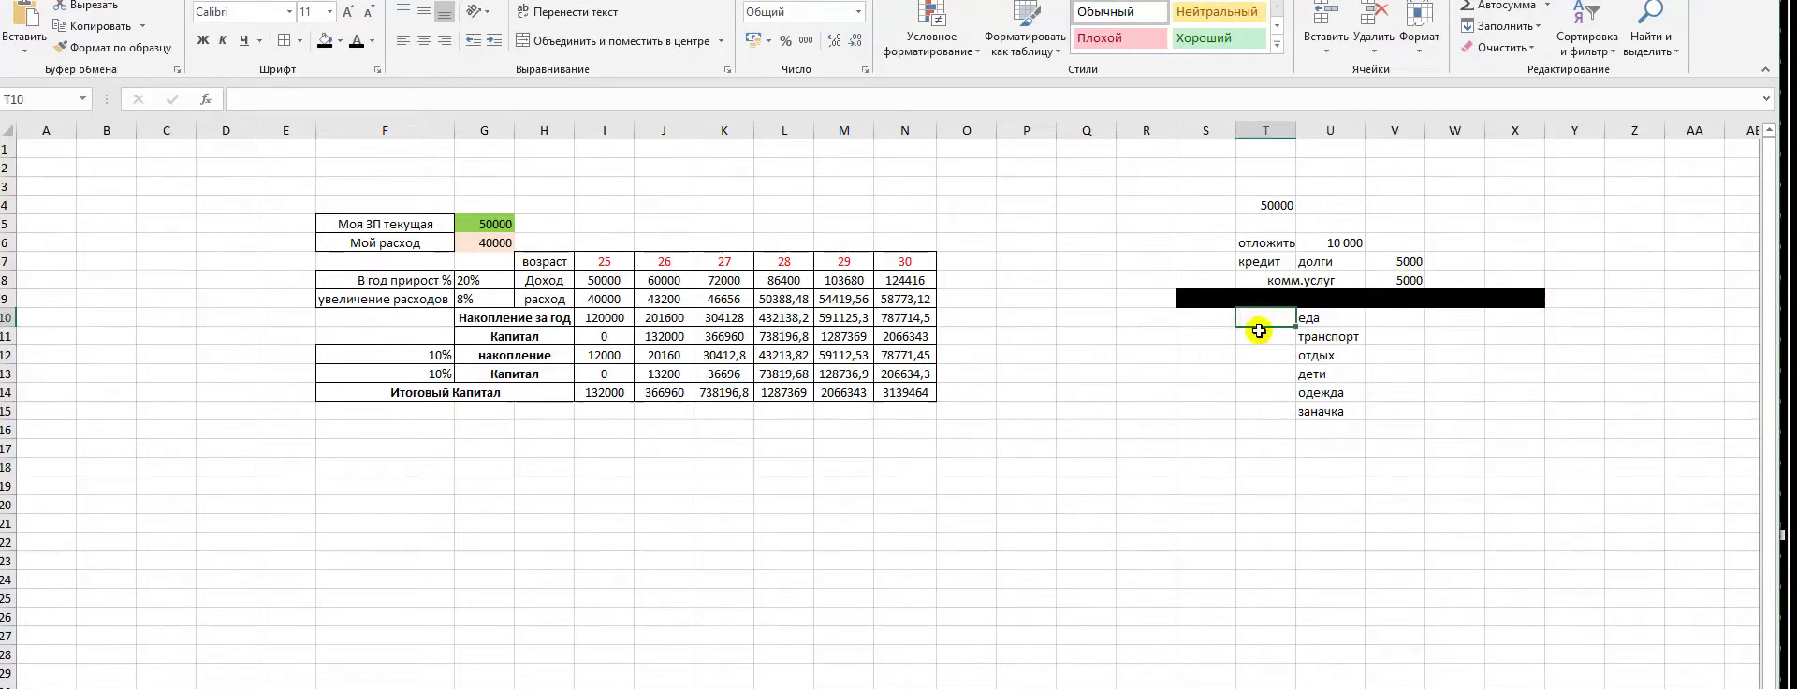
pyautogui.write('=')
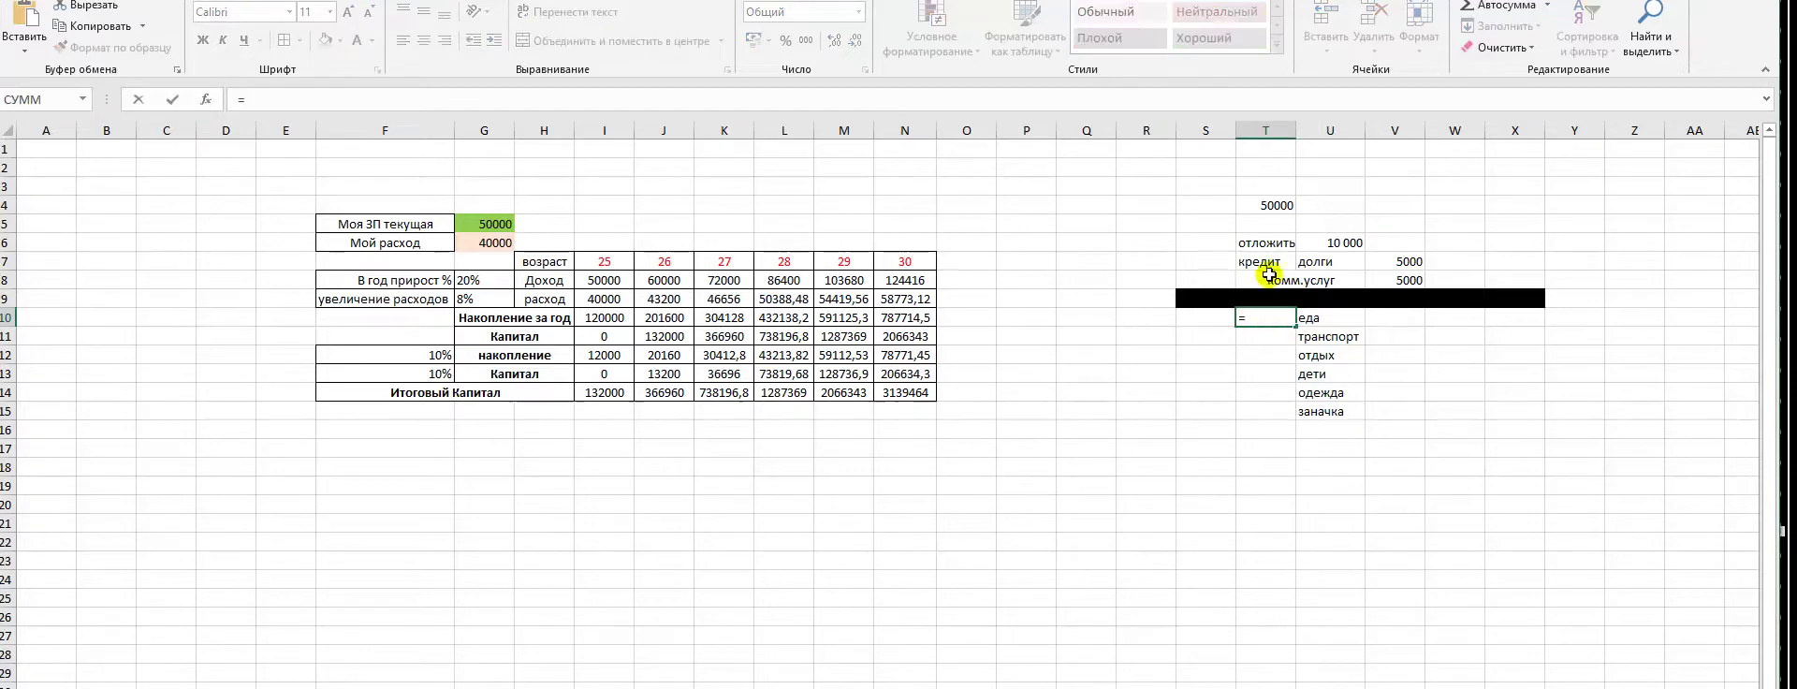
pyautogui.click(1265, 208)
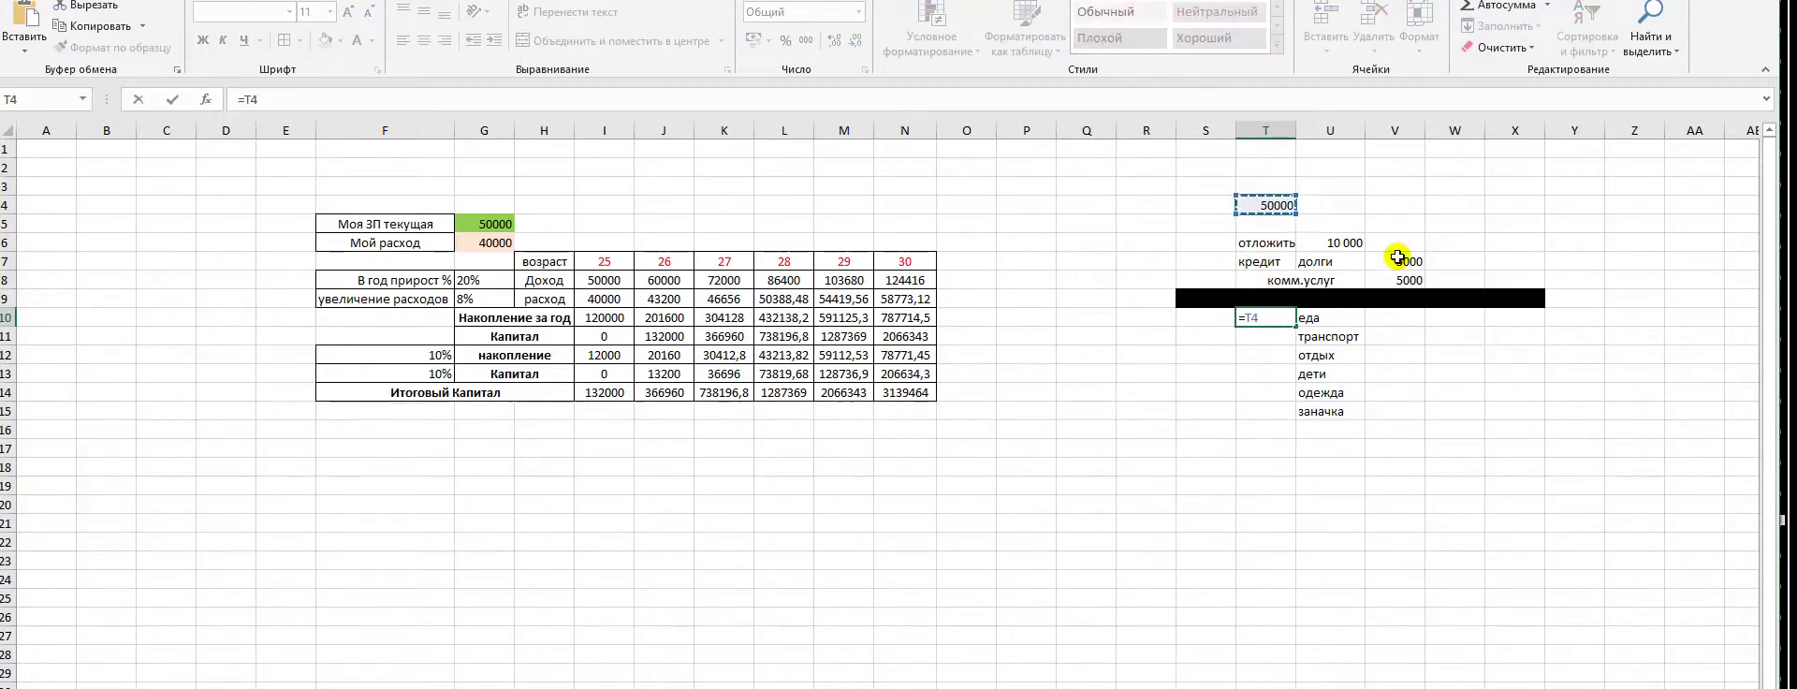
pyautogui.write('-')
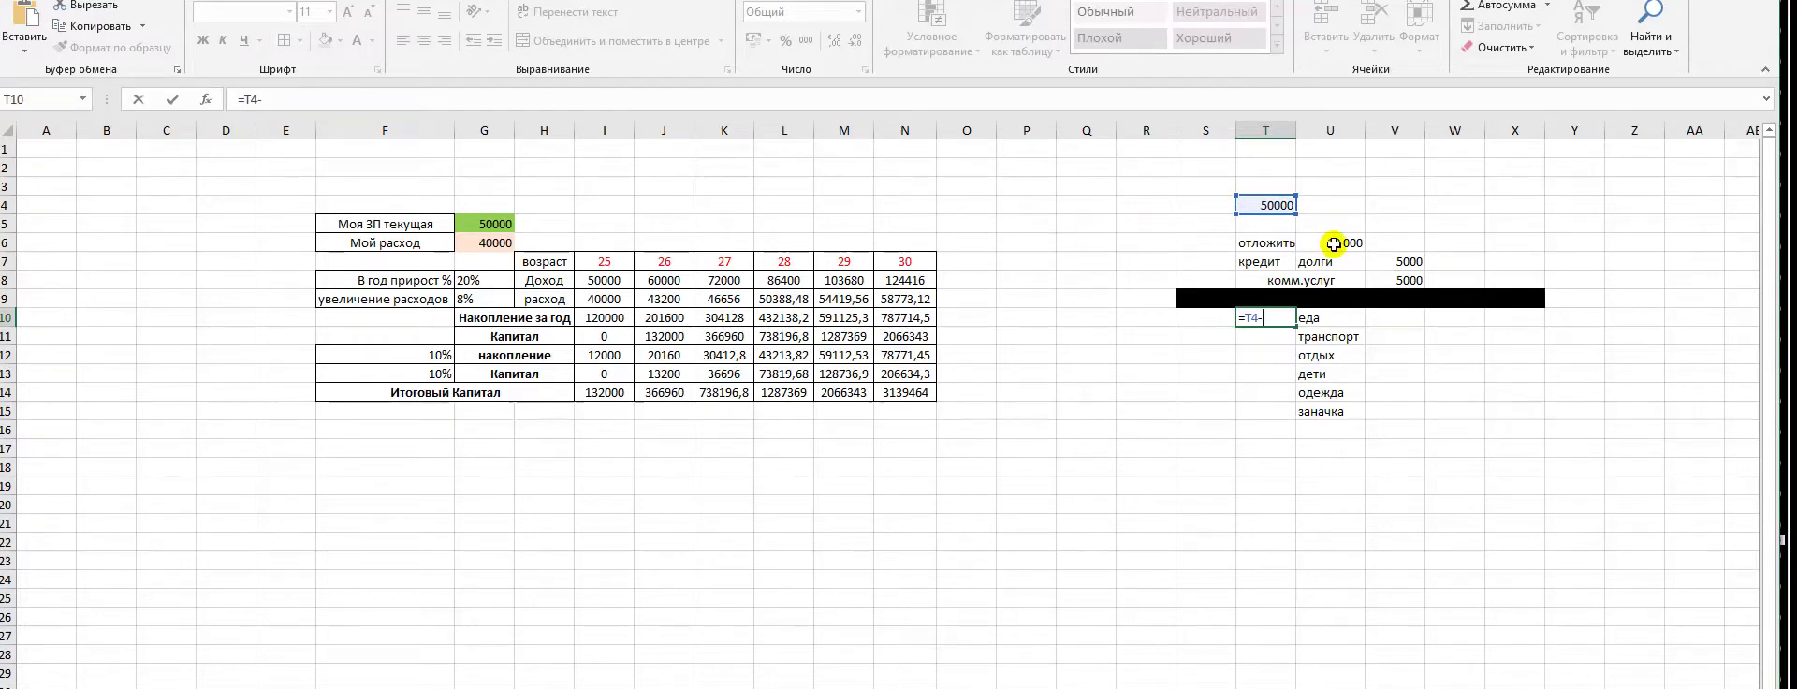
pyautogui.click(1332, 243)
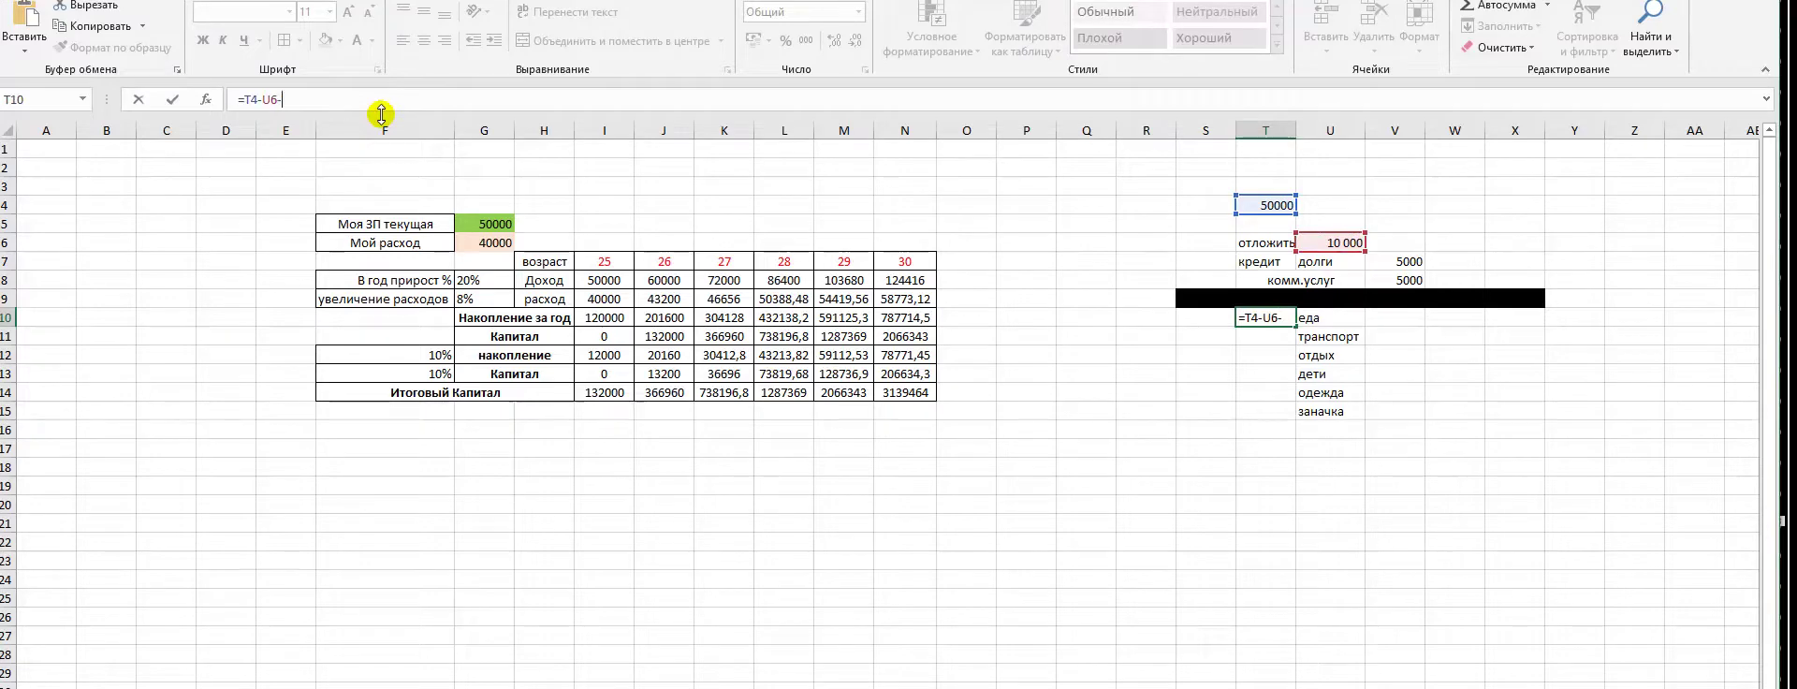
pyautogui.write('-')
pyautogui.click(1409, 261)
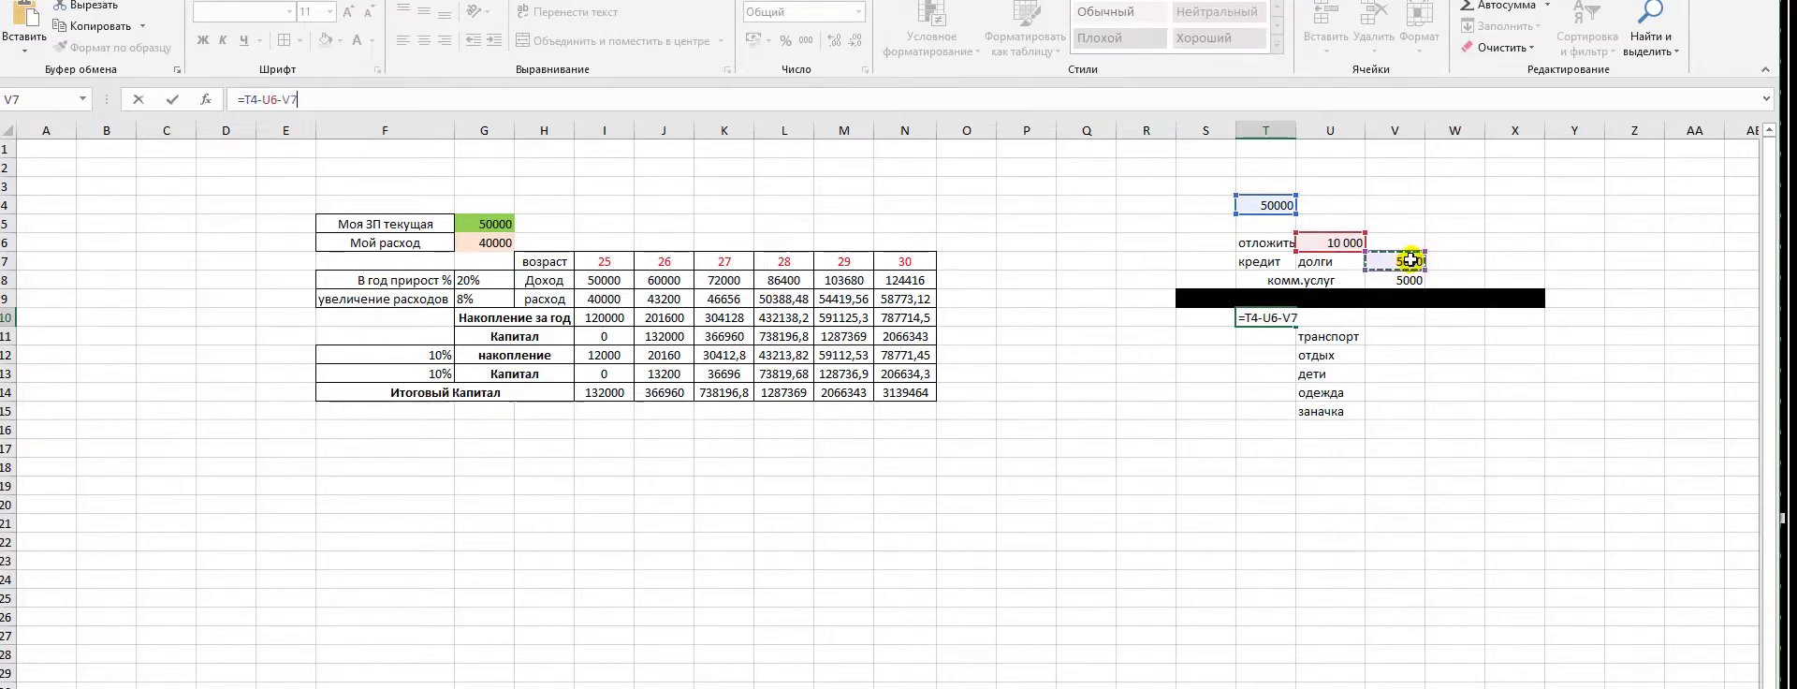
pyautogui.write('-')
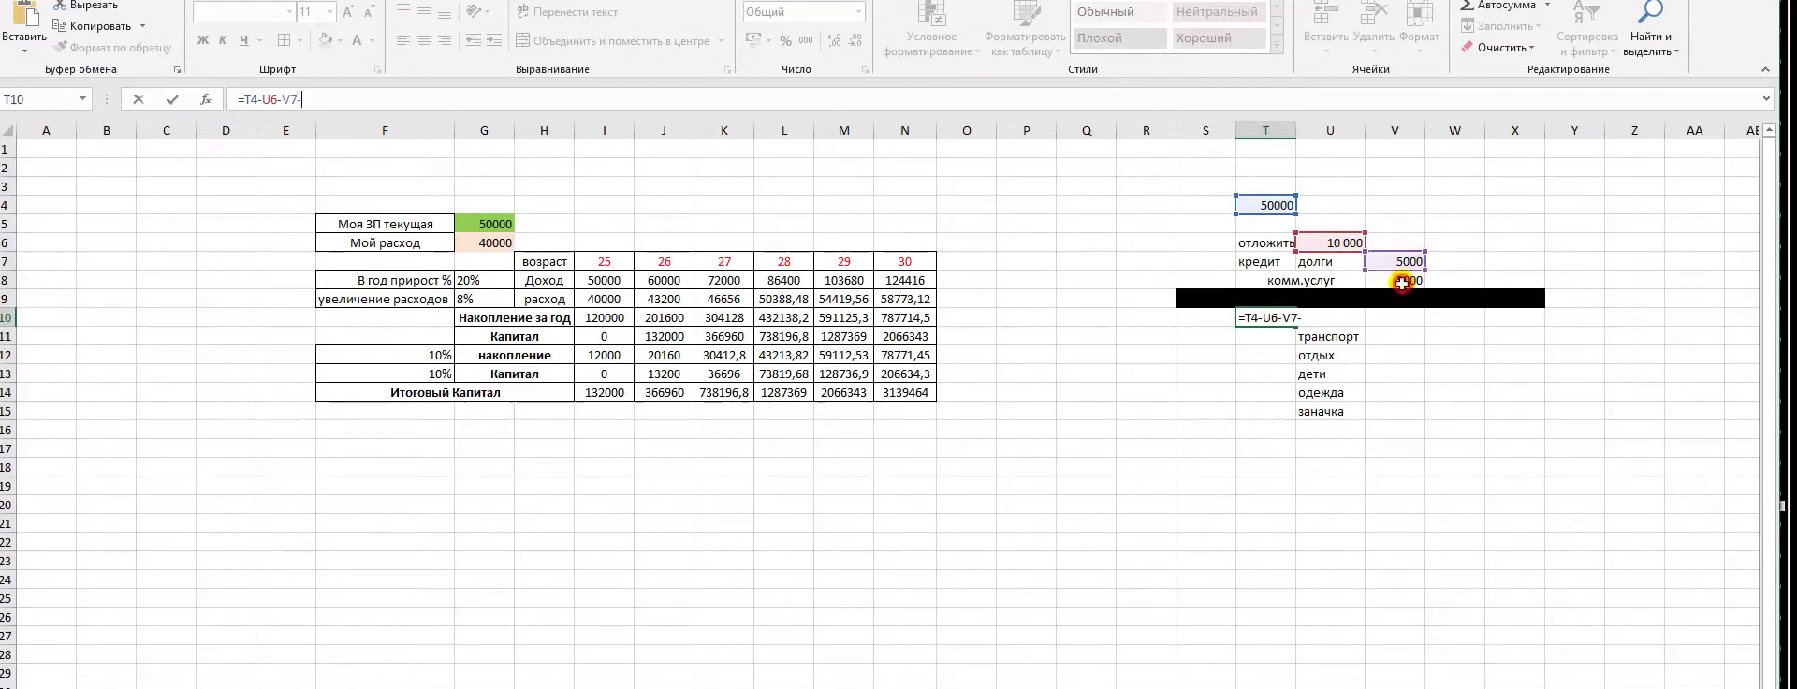
pyautogui.click(1401, 282)
pyautogui.write('-')
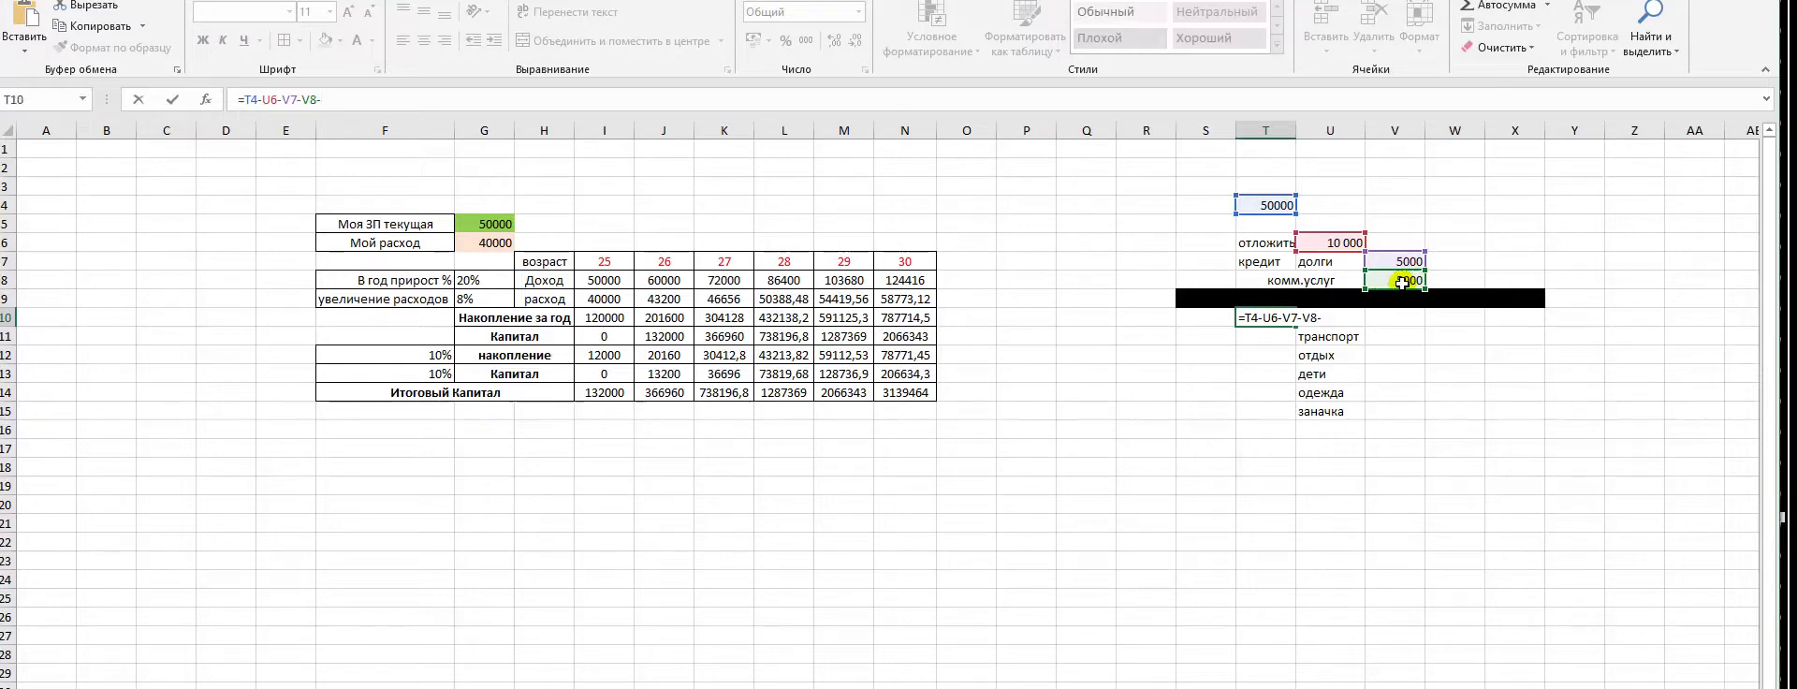
pyautogui.press('Return')
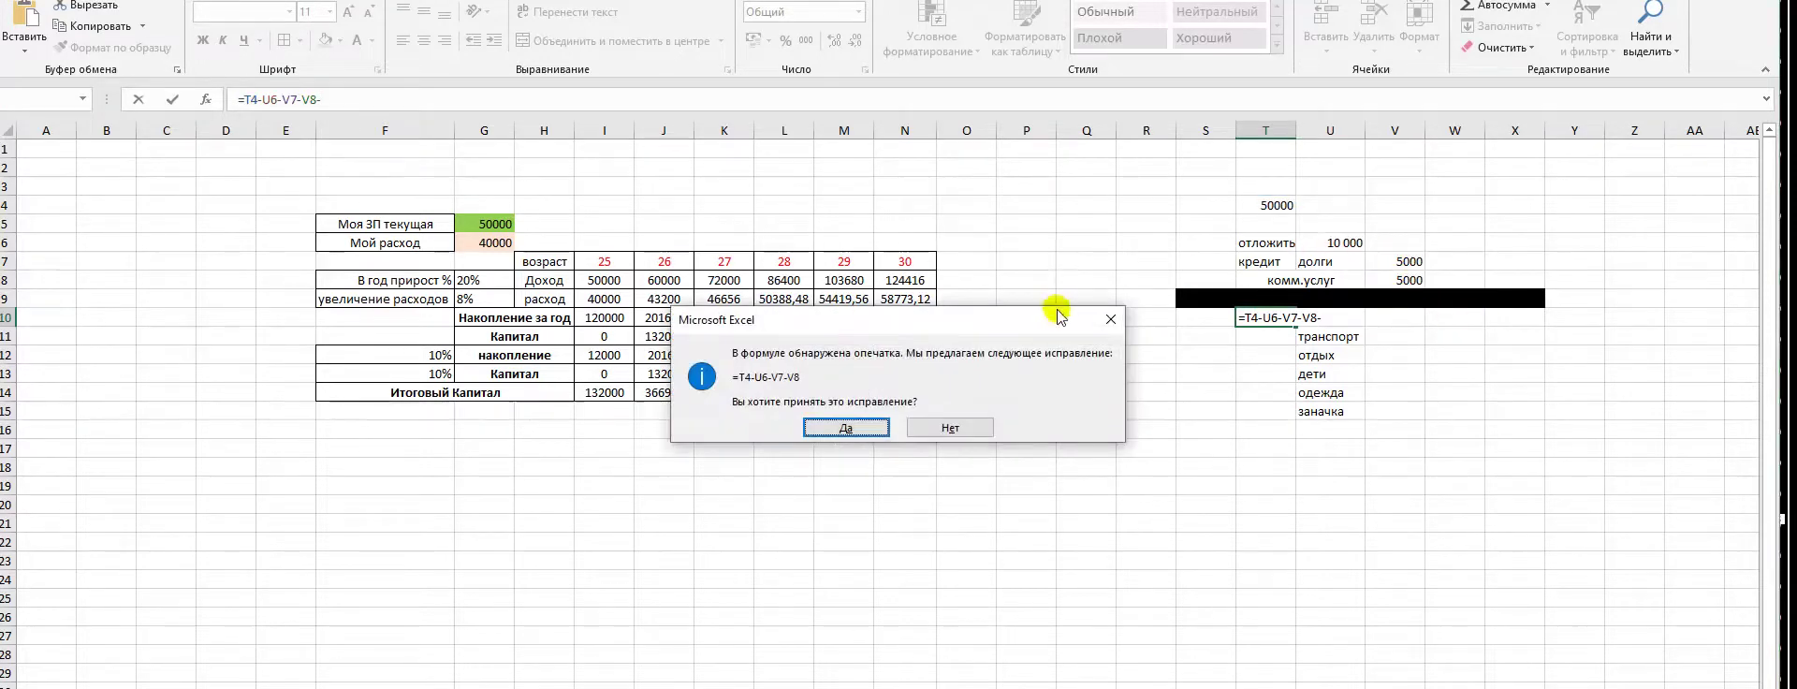
pyautogui.click(1108, 320)
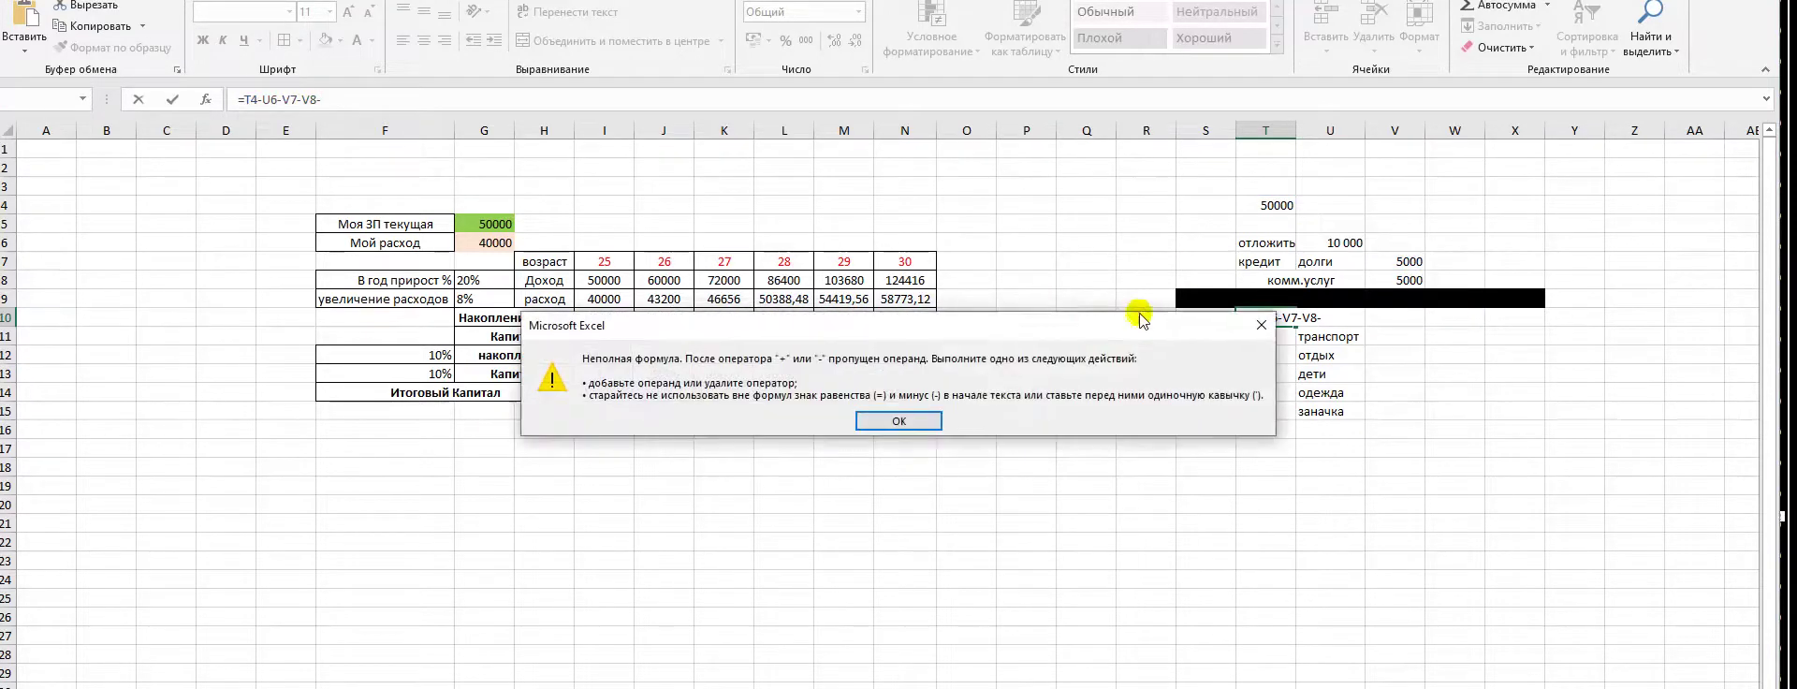
pyautogui.click(1261, 324)
pyautogui.moveTo(1198, 371); pyautogui.dragTo(1181, 382)
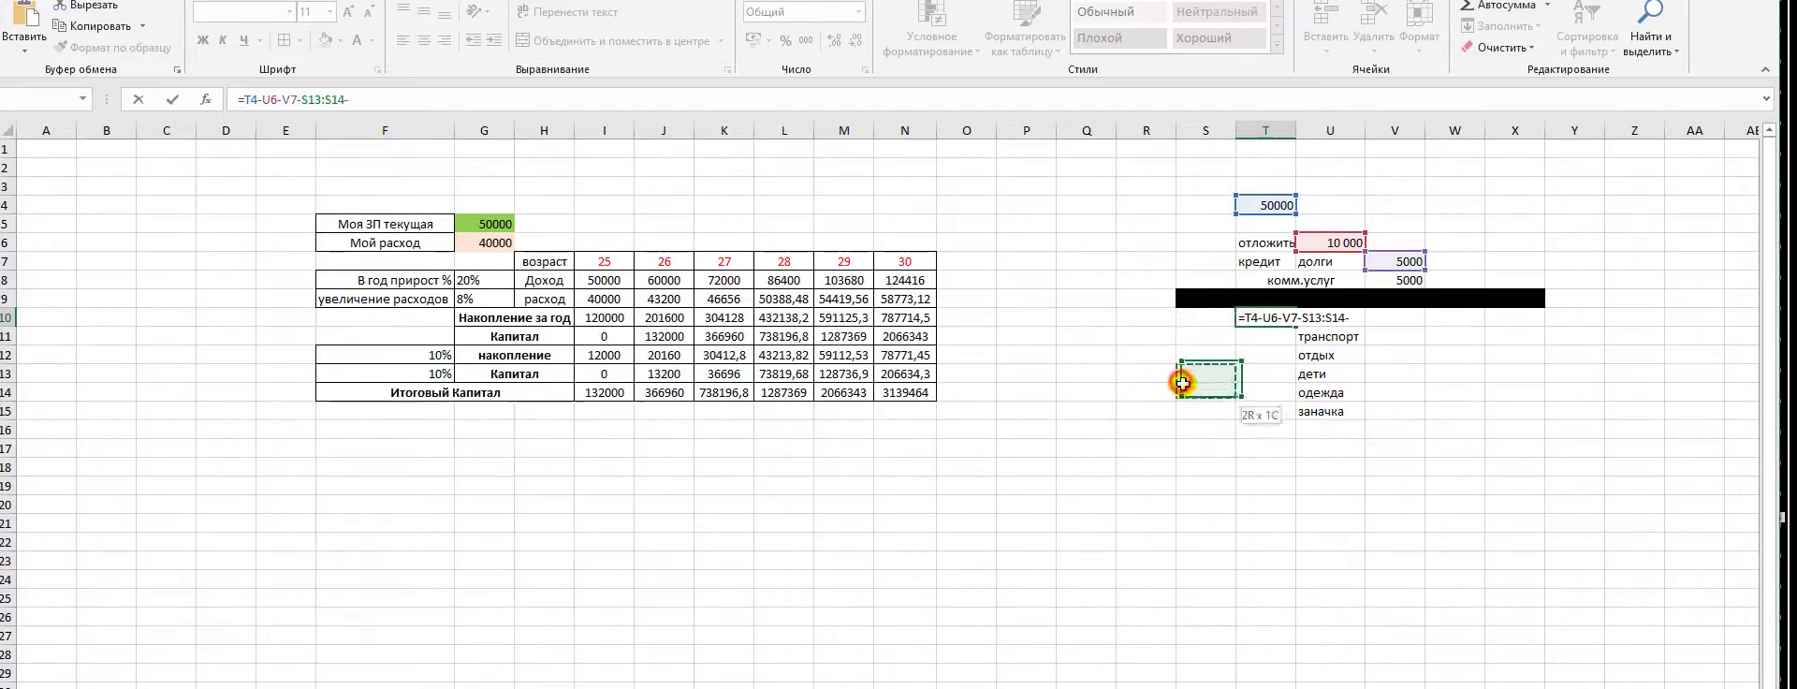
pyautogui.press('Escape')
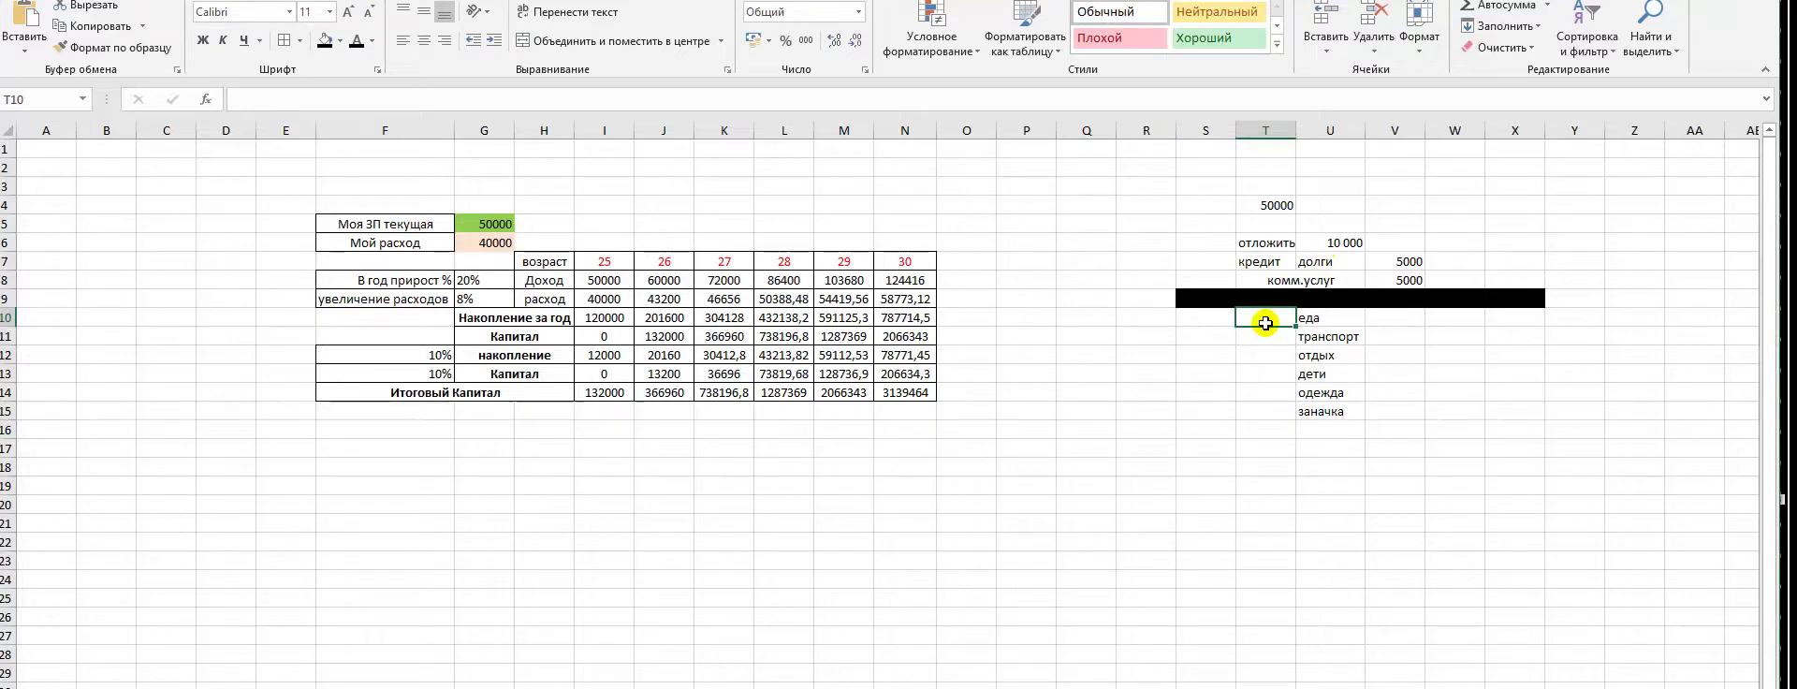
# Calculate the money left in T10 with the formula =T4-(U6+V7+V8), subtracting savings, debts and utilities from the salary
pyautogui.write('=')
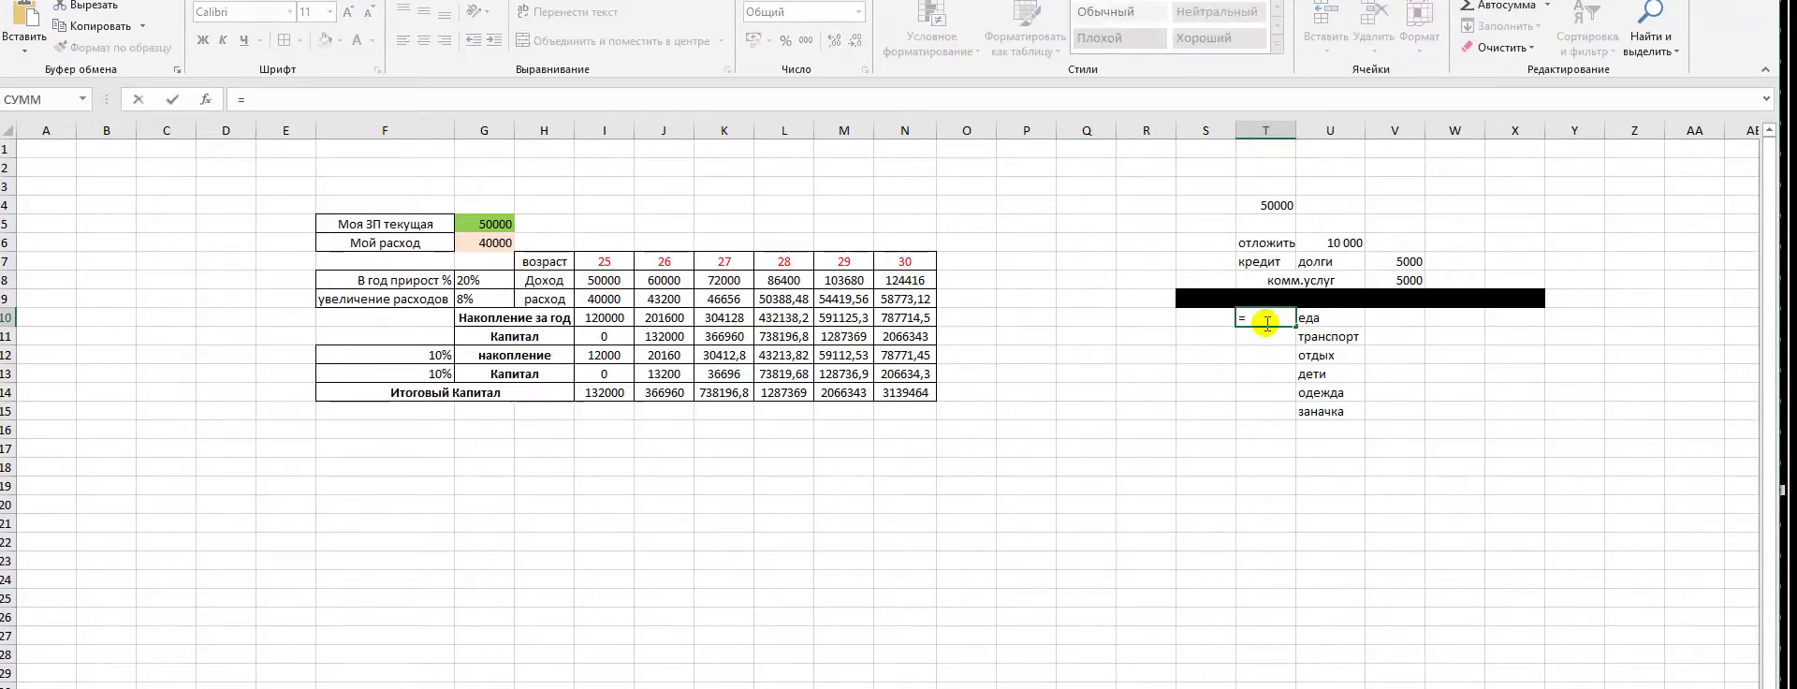
pyautogui.click(1273, 204)
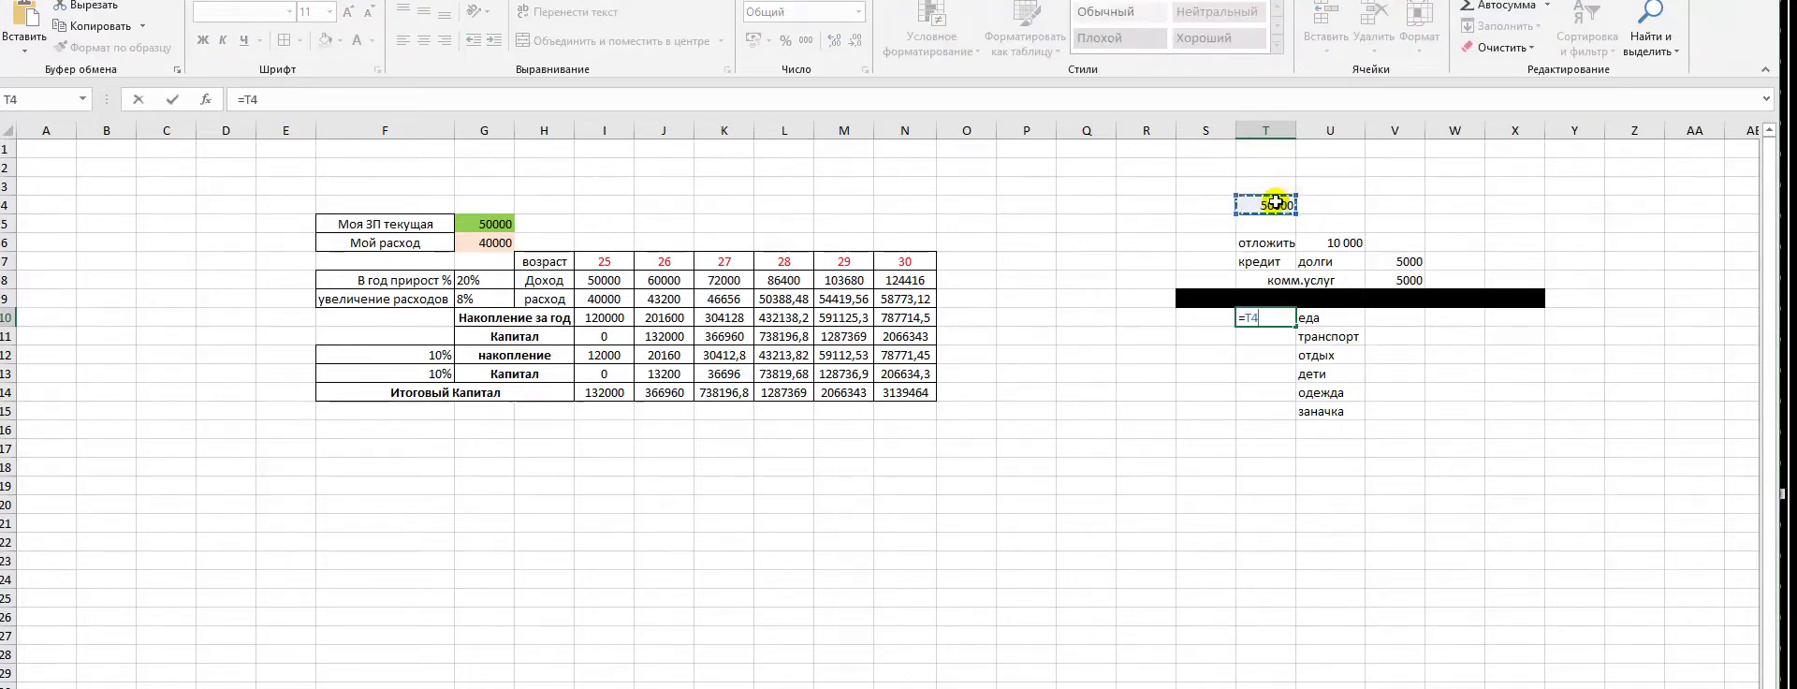
pyautogui.write('-')
pyautogui.click(1346, 243)
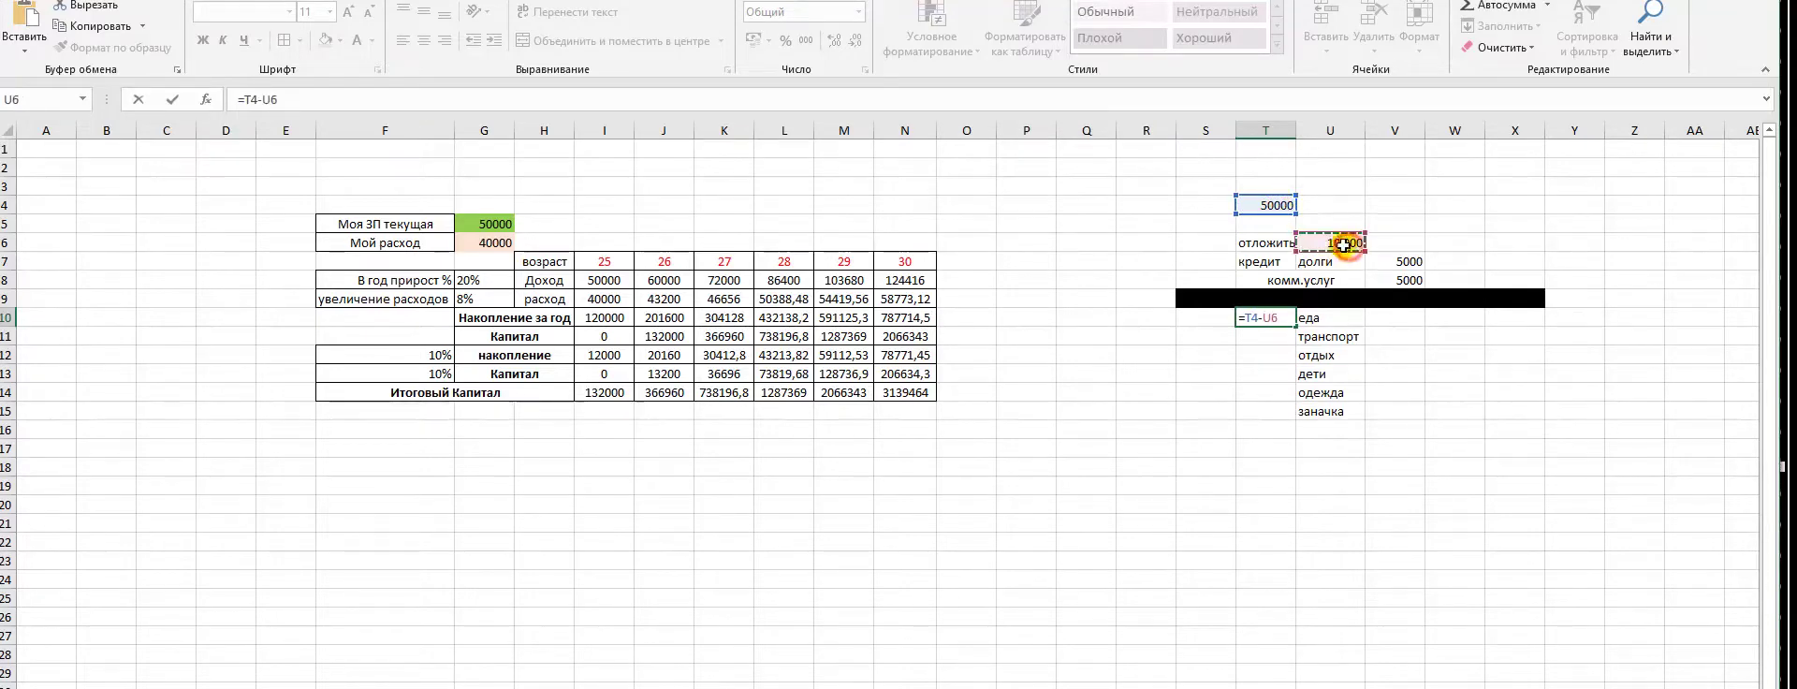
pyautogui.click(259, 99)
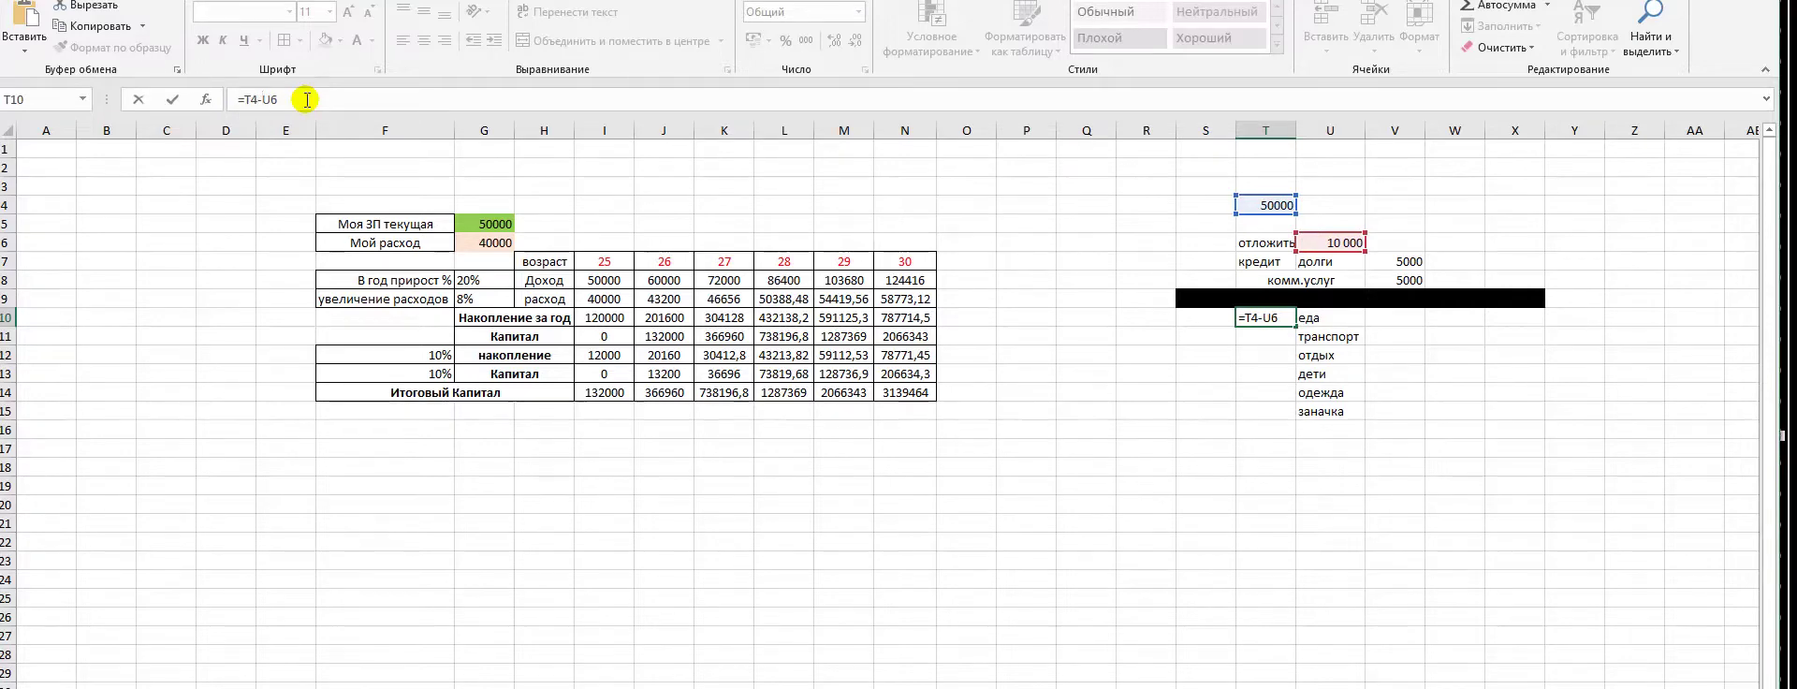
pyautogui.write('(')
pyautogui.click(308, 99)
pyautogui.write('+')
pyautogui.click(1408, 260)
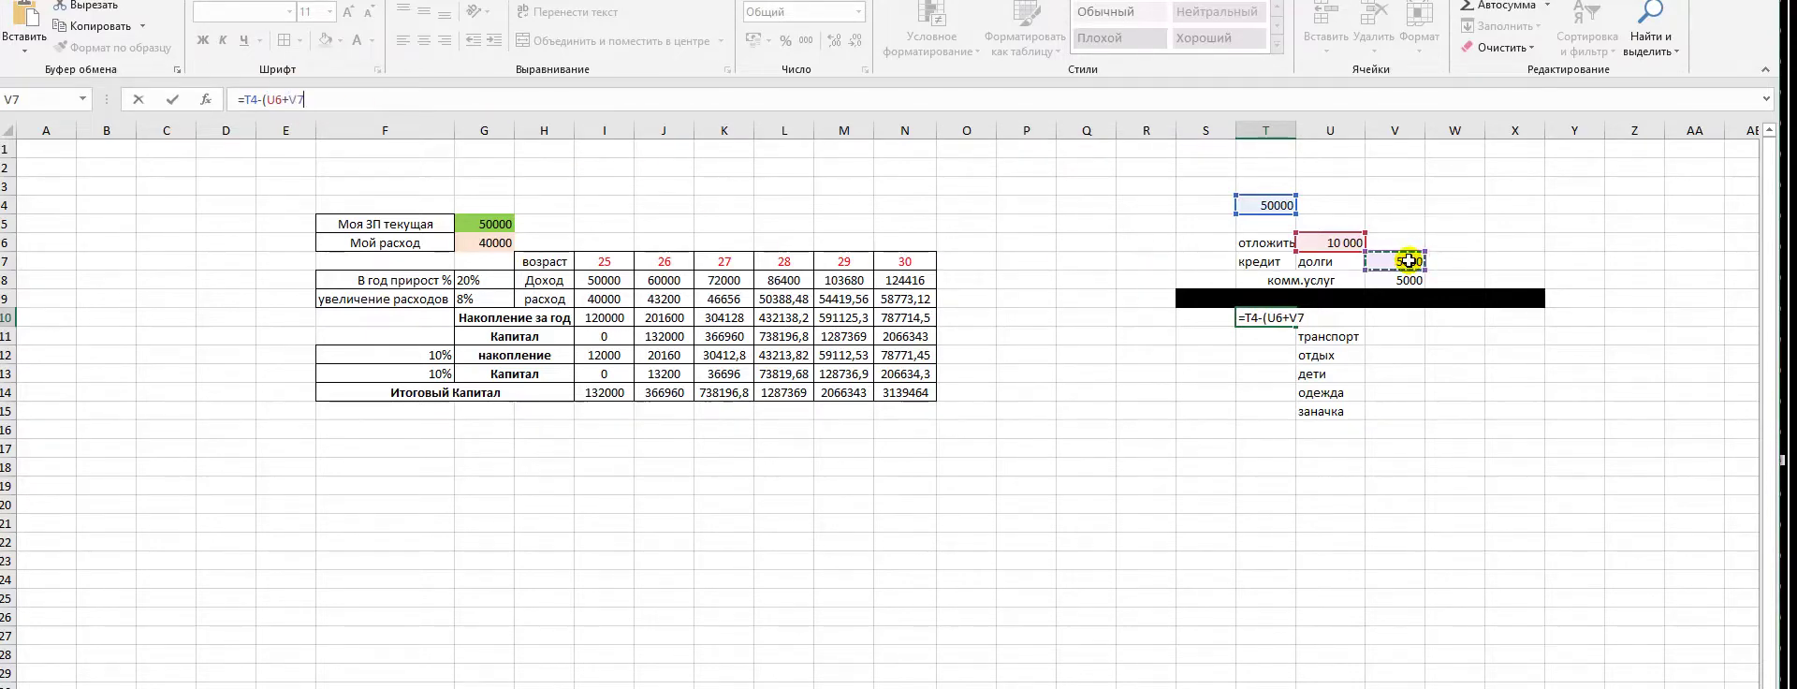
pyautogui.write('+')
pyautogui.click(1415, 279)
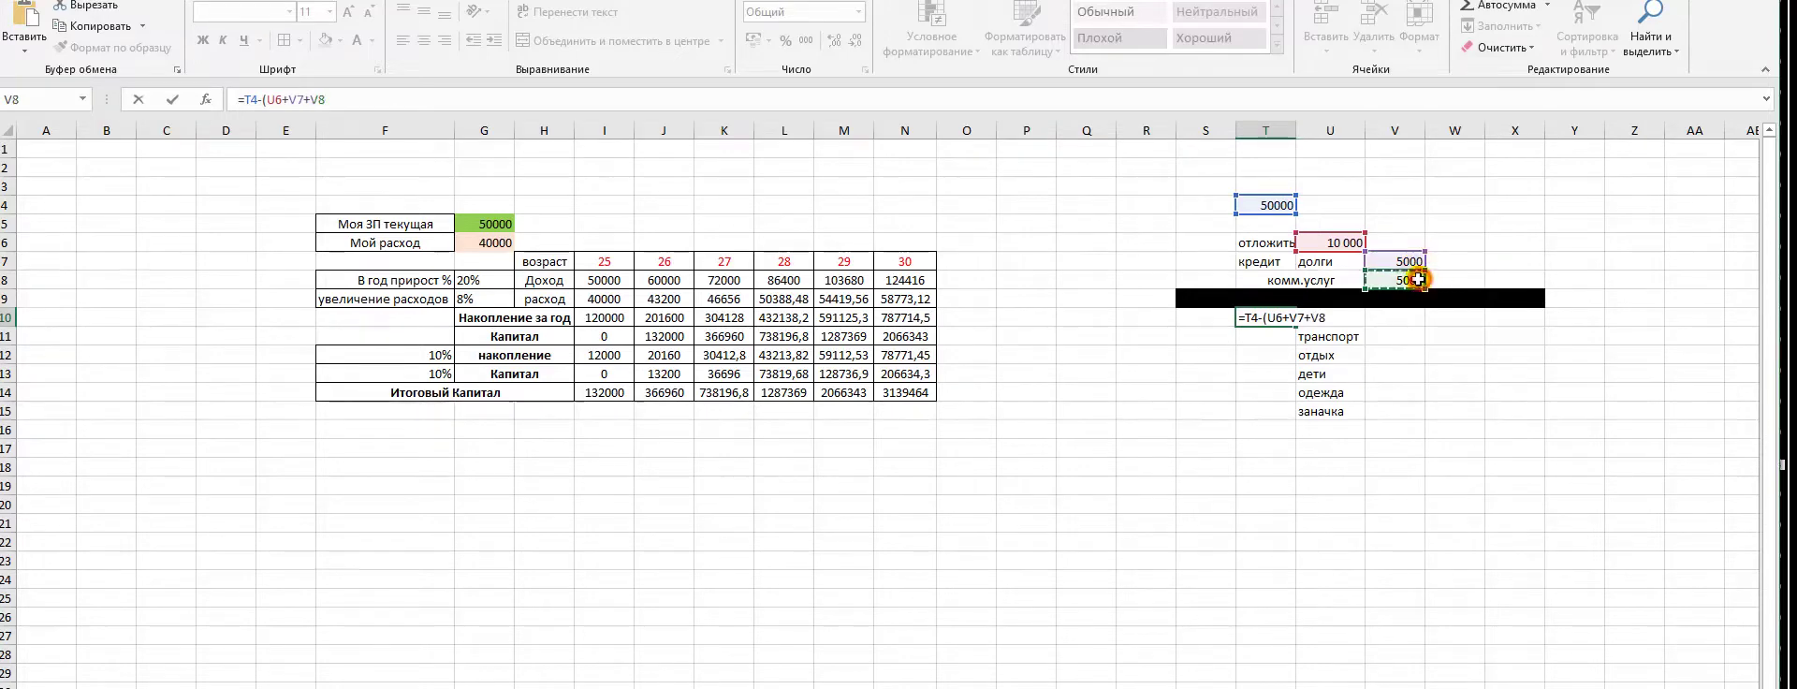
pyautogui.write(')')
pyautogui.press('Return')
pyautogui.click(1196, 319)
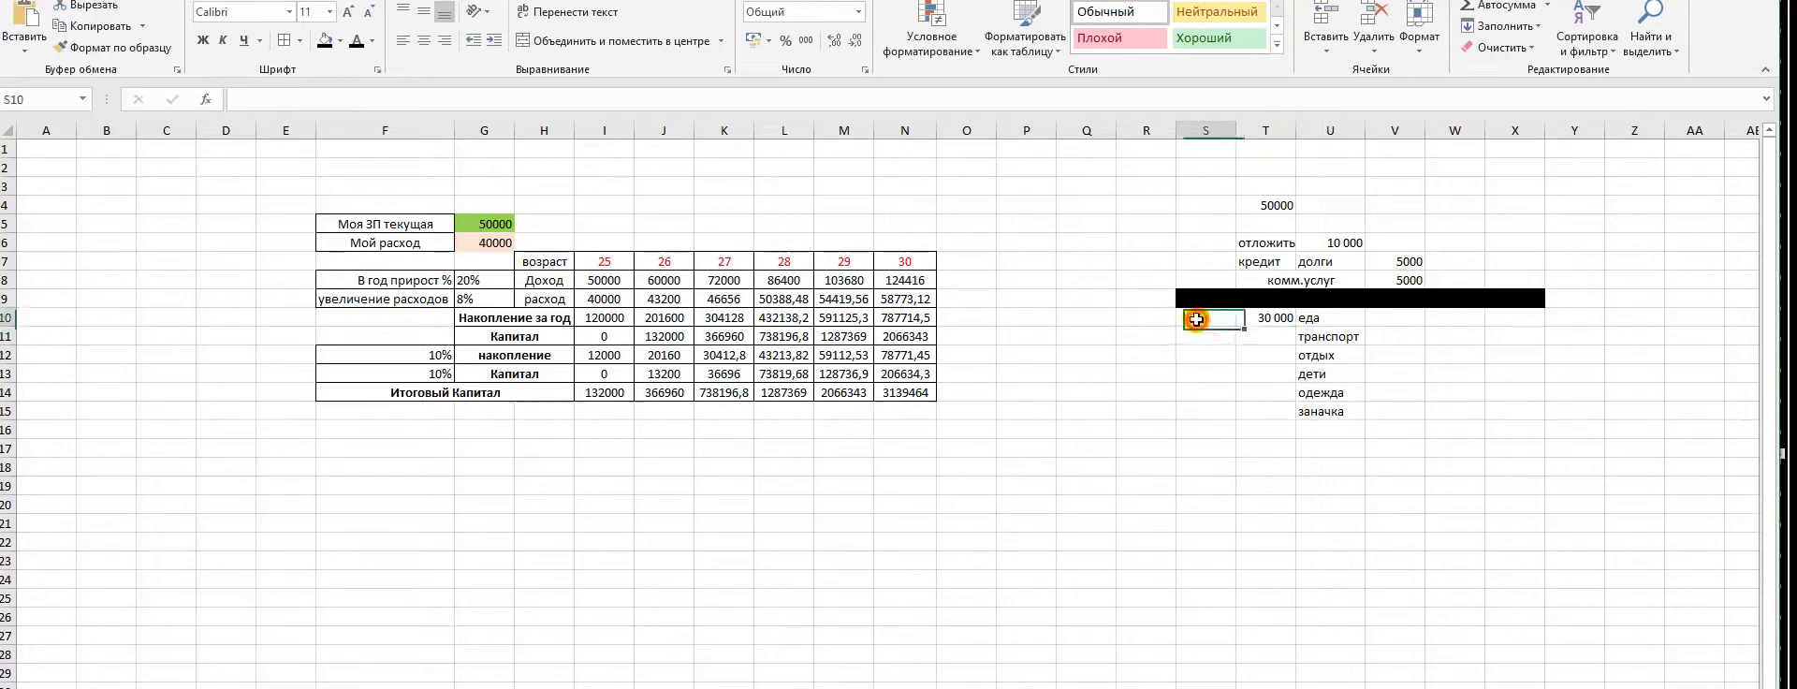
# Center the expense category names in U10:U15 horizontally
pyautogui.moveTo(1301, 319); pyautogui.dragTo(1332, 413)
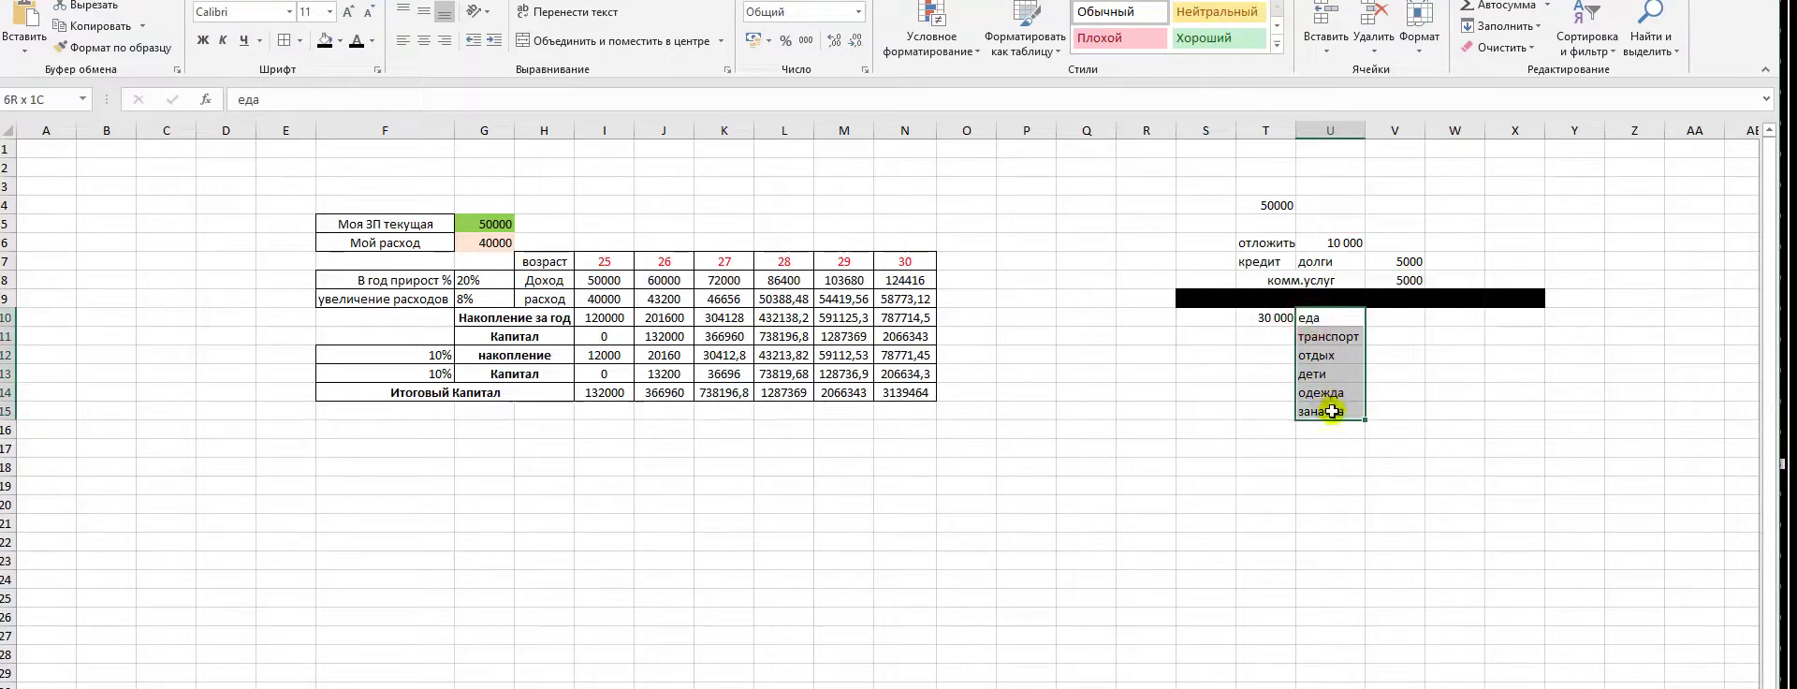
pyautogui.click(423, 41)
pyautogui.click(1310, 482)
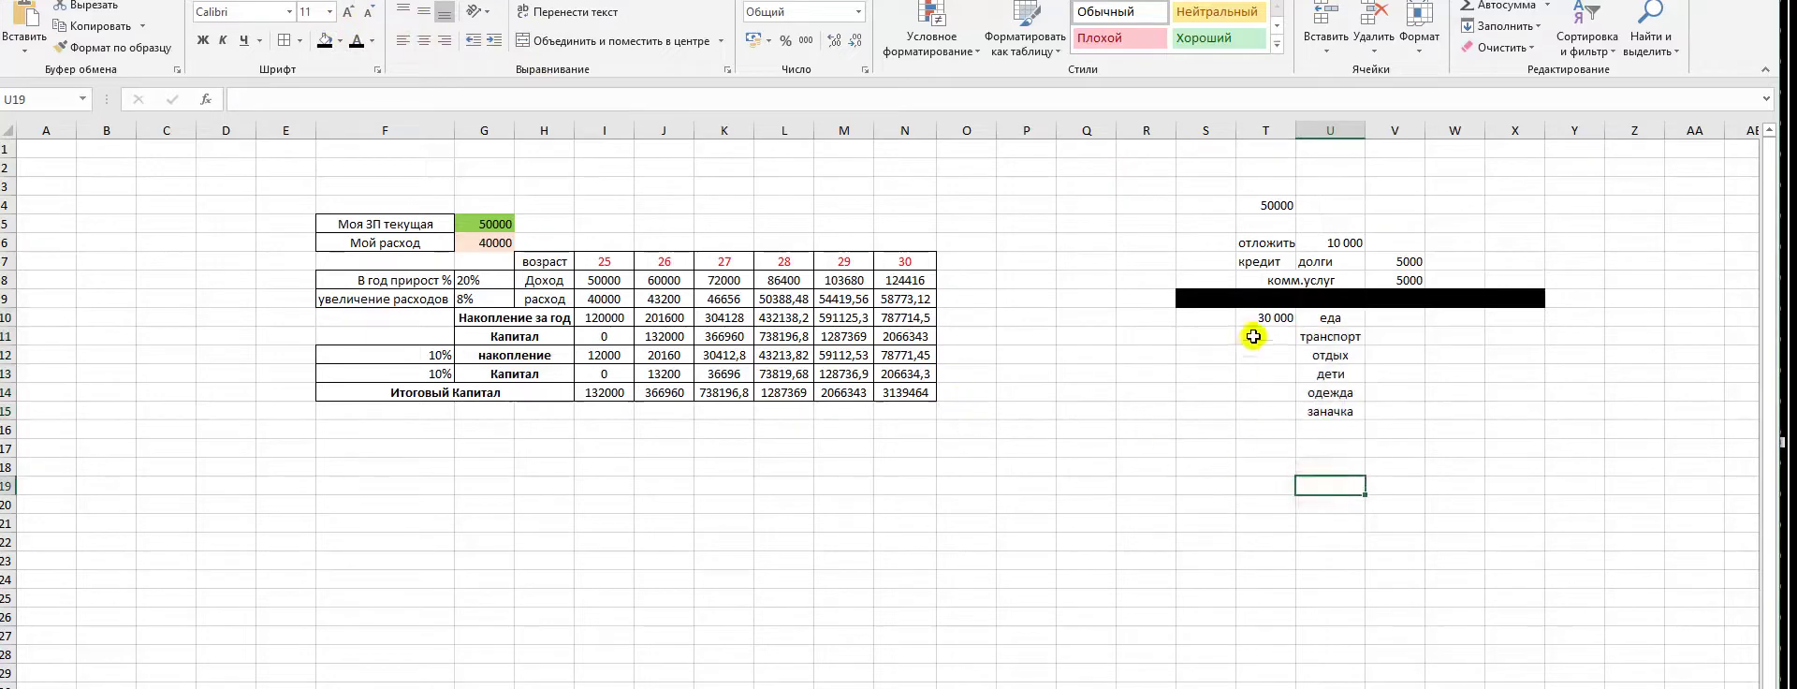
# Enter 100% in S10, beside the remaining amount in T10
pyautogui.click(1254, 320)
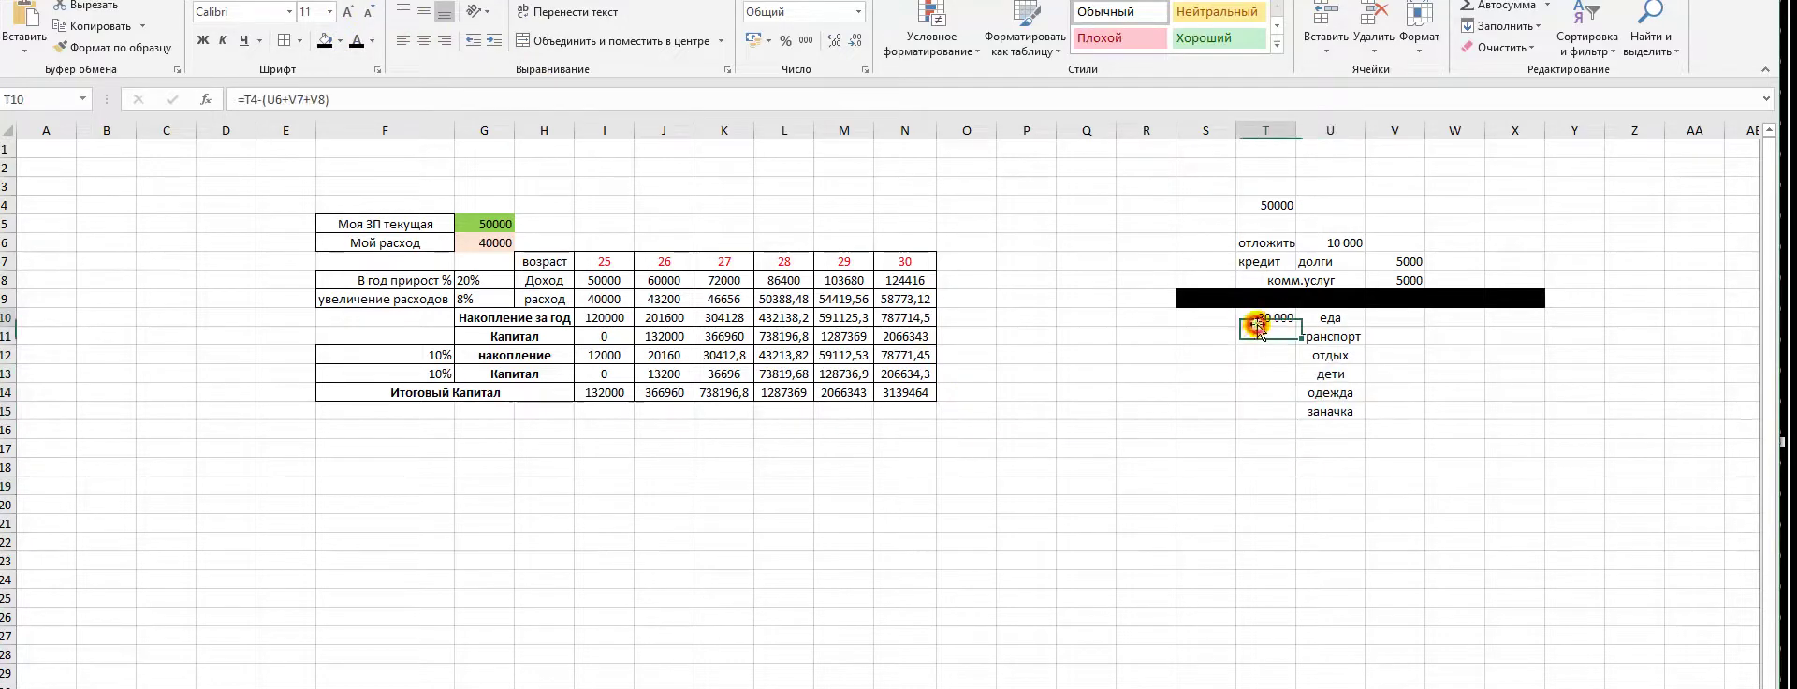
pyautogui.click(1209, 323)
pyautogui.write('1')
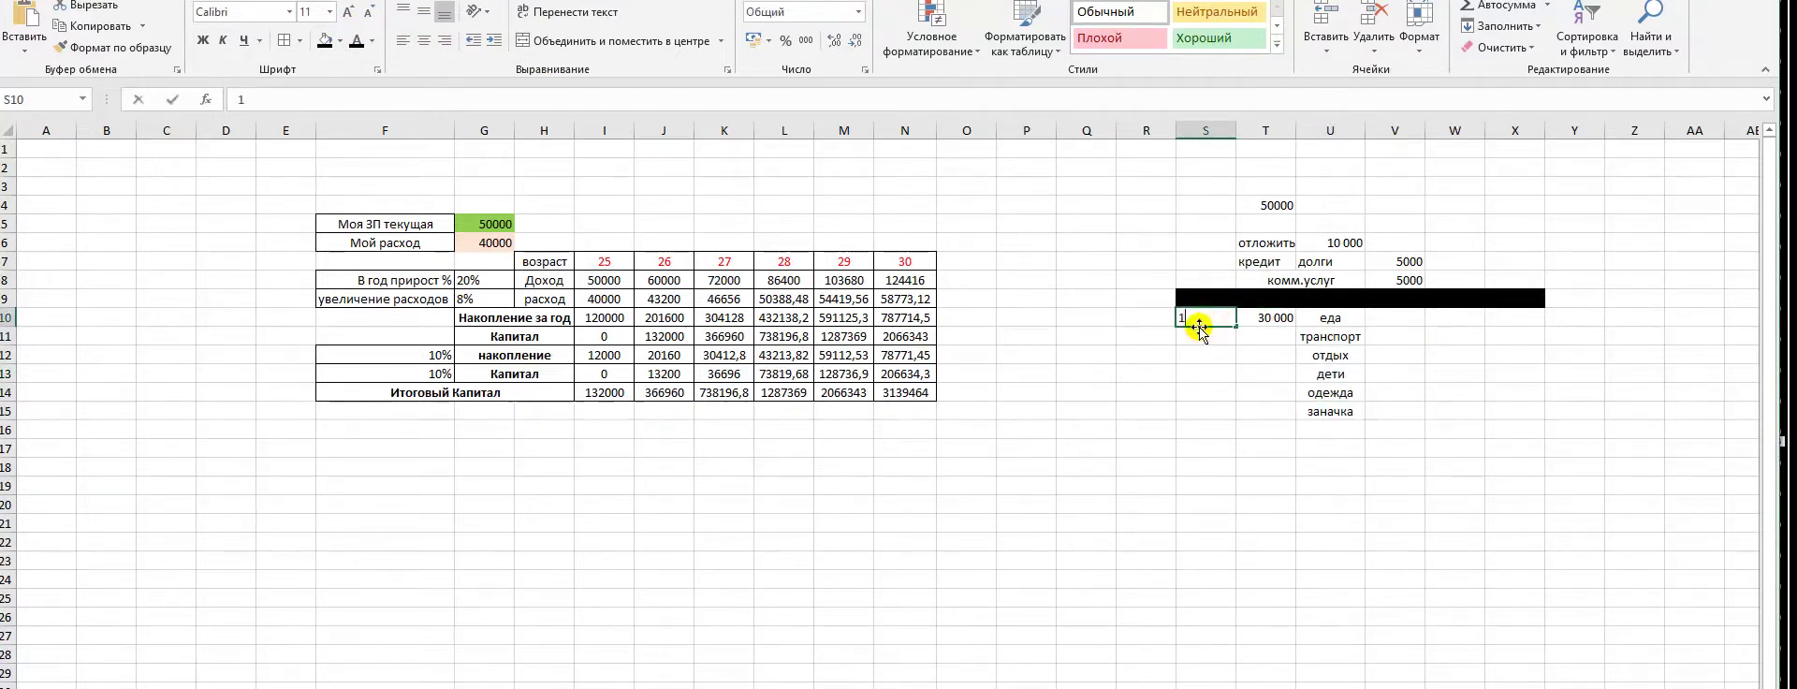
pyautogui.write('00')
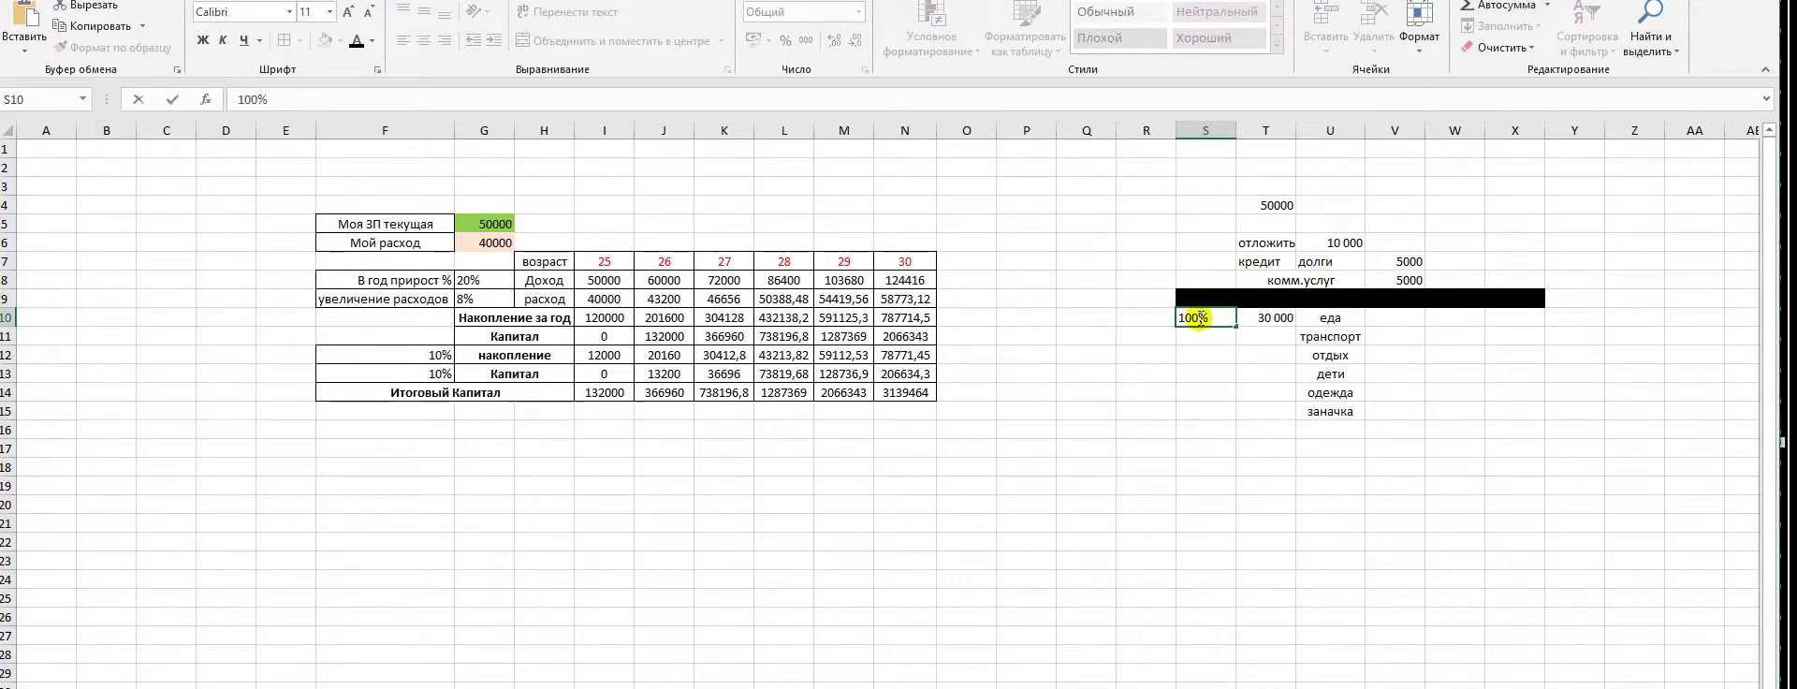
pyautogui.click(1469, 557)
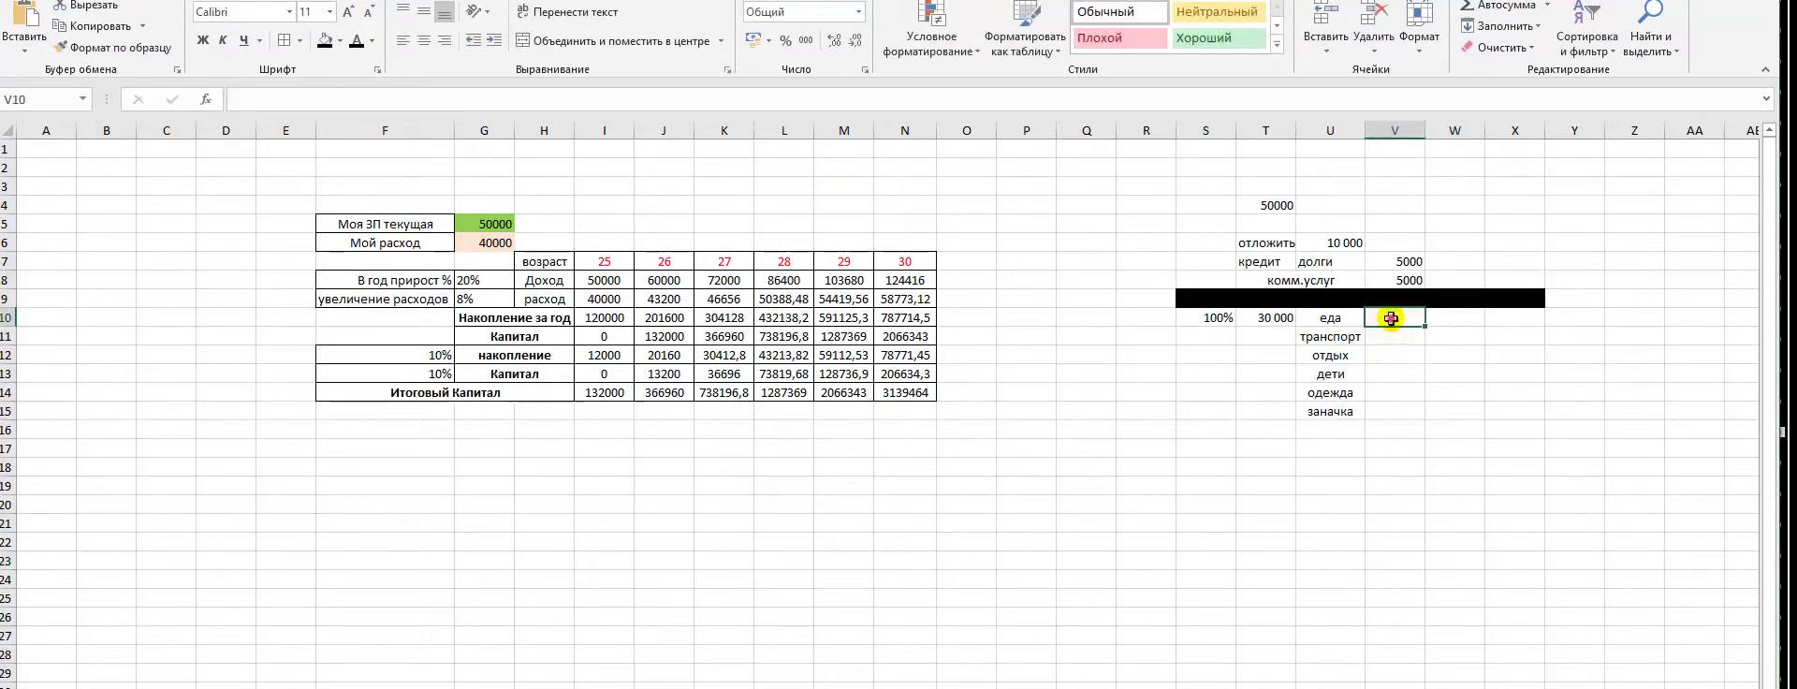
pyautogui.click(1430, 413)
pyautogui.moveTo(1404, 318); pyautogui.dragTo(1330, 401)
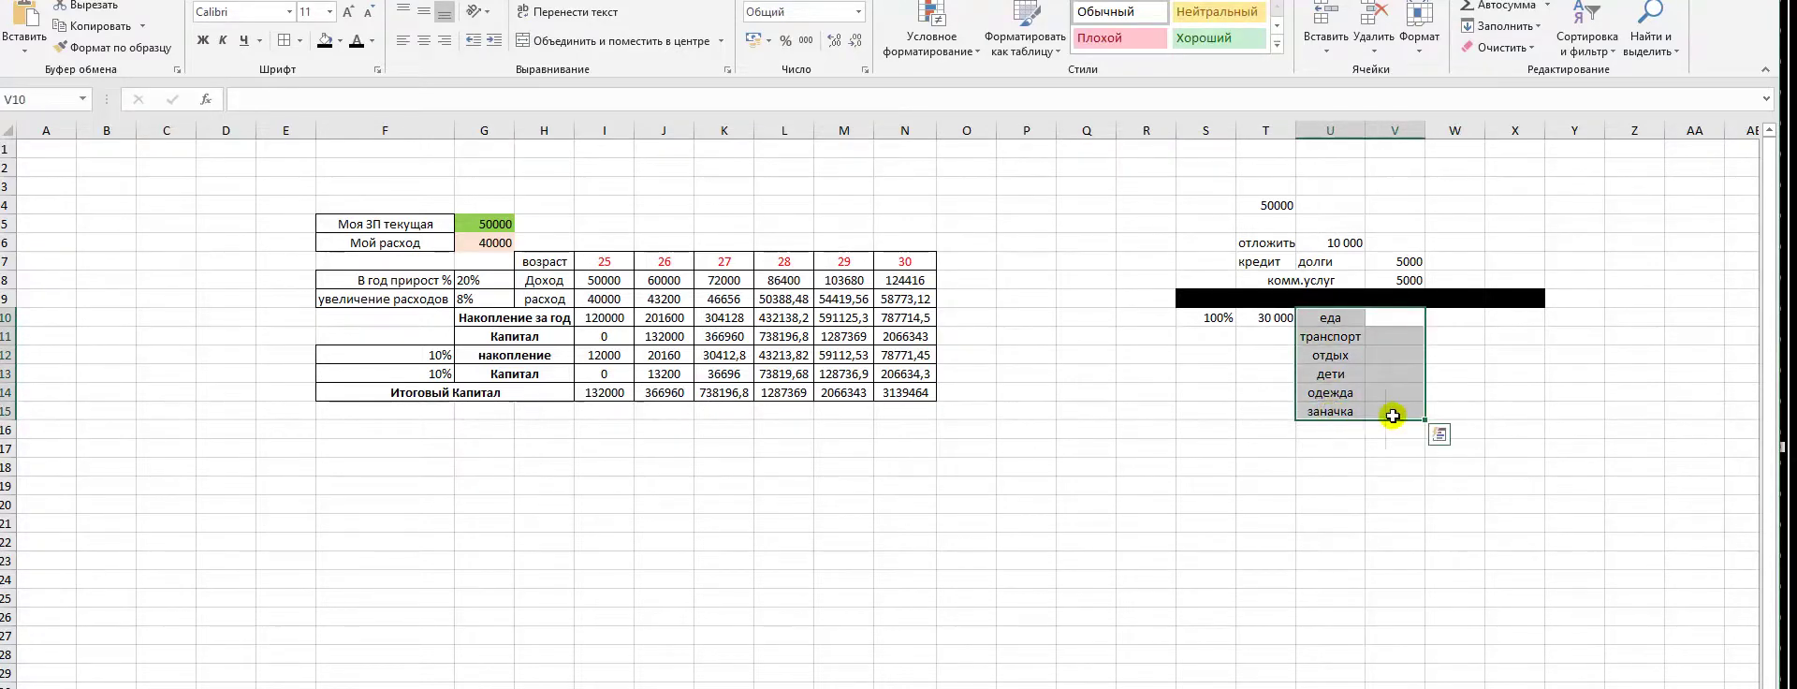
pyautogui.click(1399, 316)
pyautogui.click(1405, 423)
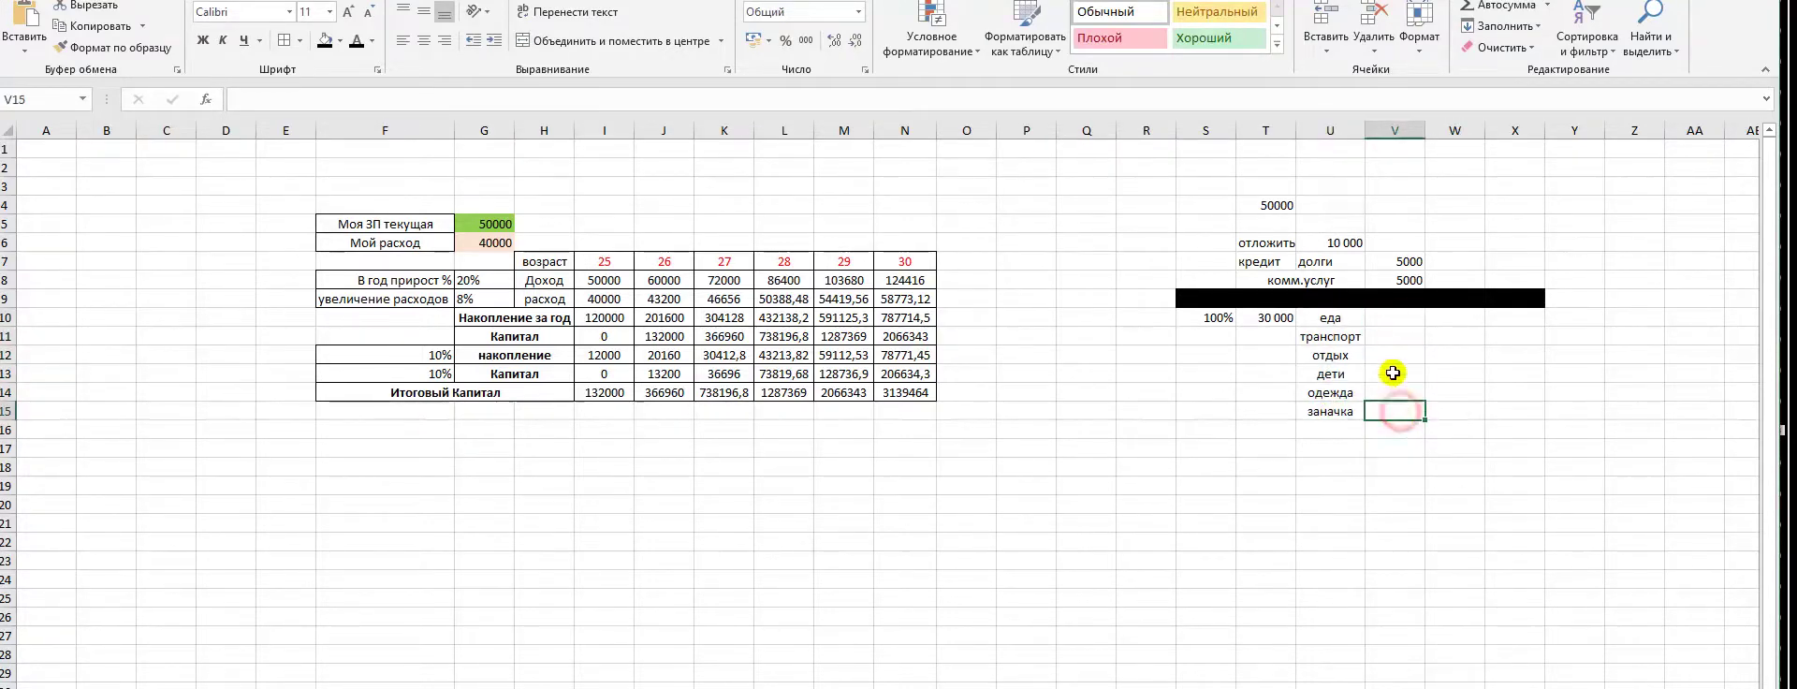
pyautogui.click(1390, 316)
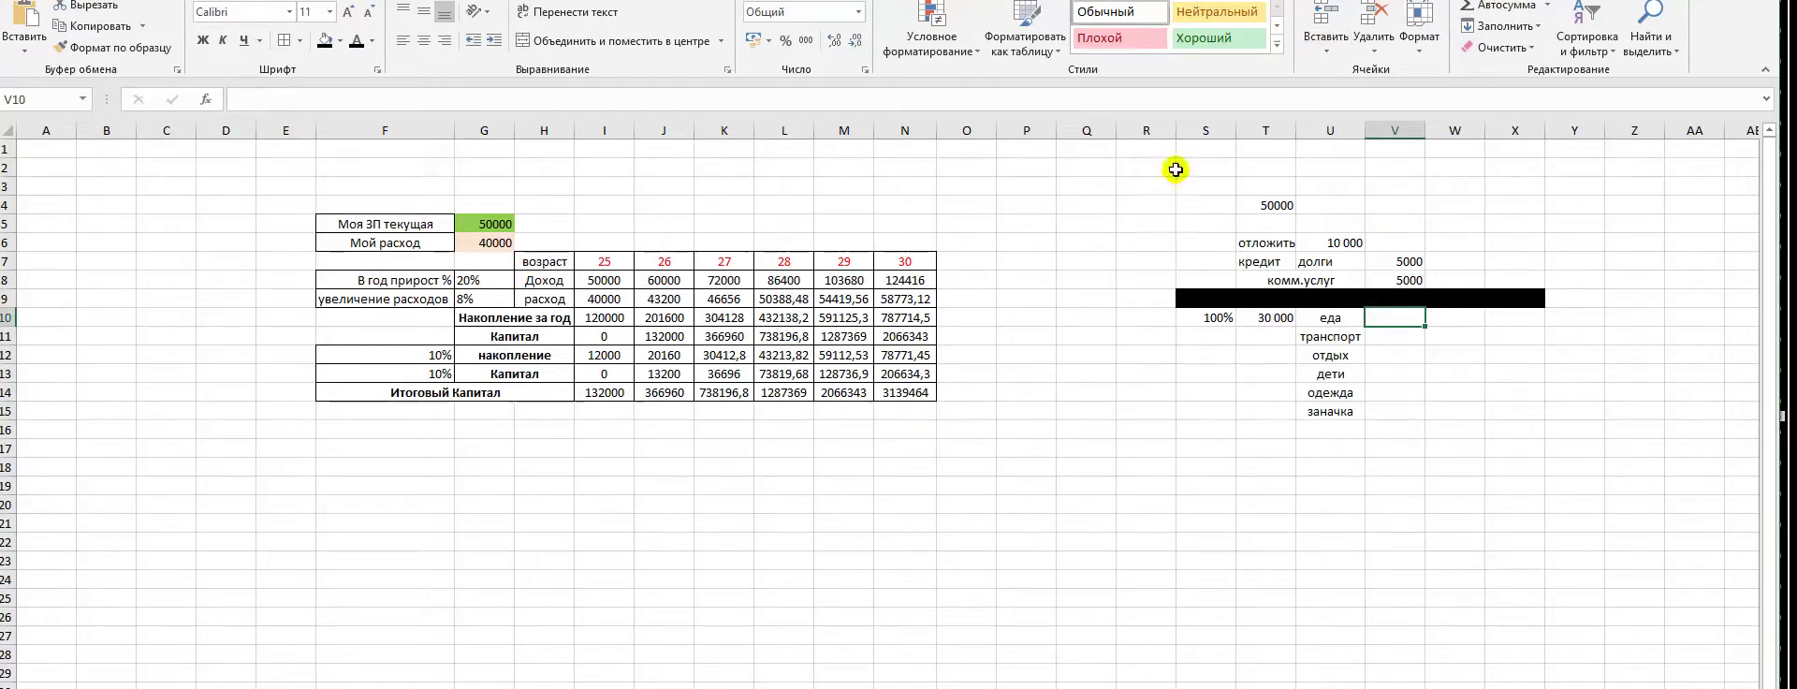
# Enter the expense shares 40% for еда in V10 and 5% for транспорт in V11
pyautogui.click(1394, 320)
pyautogui.write('4')
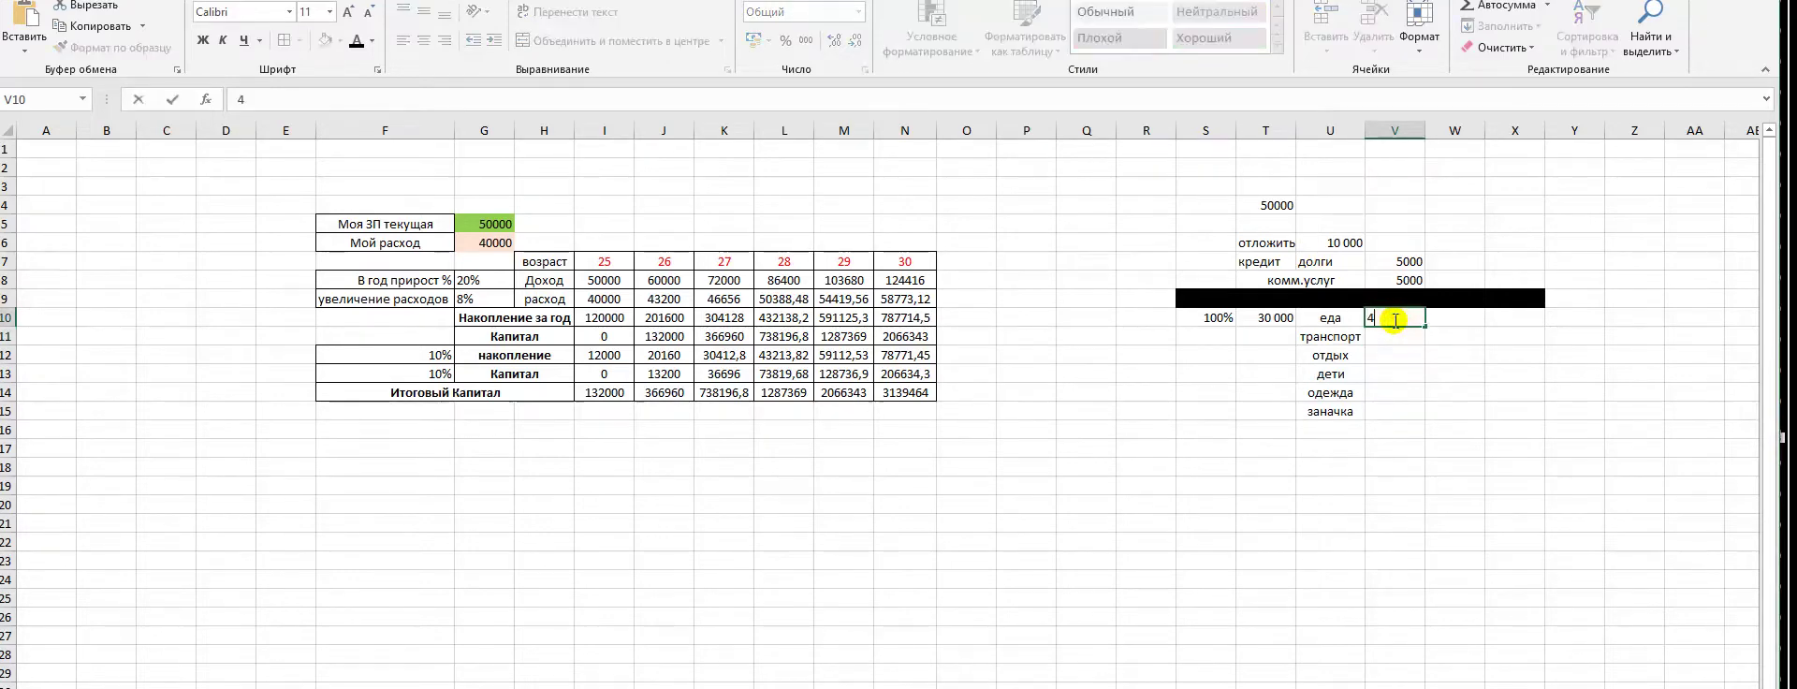
pyautogui.write('0')
pyautogui.click(1387, 336)
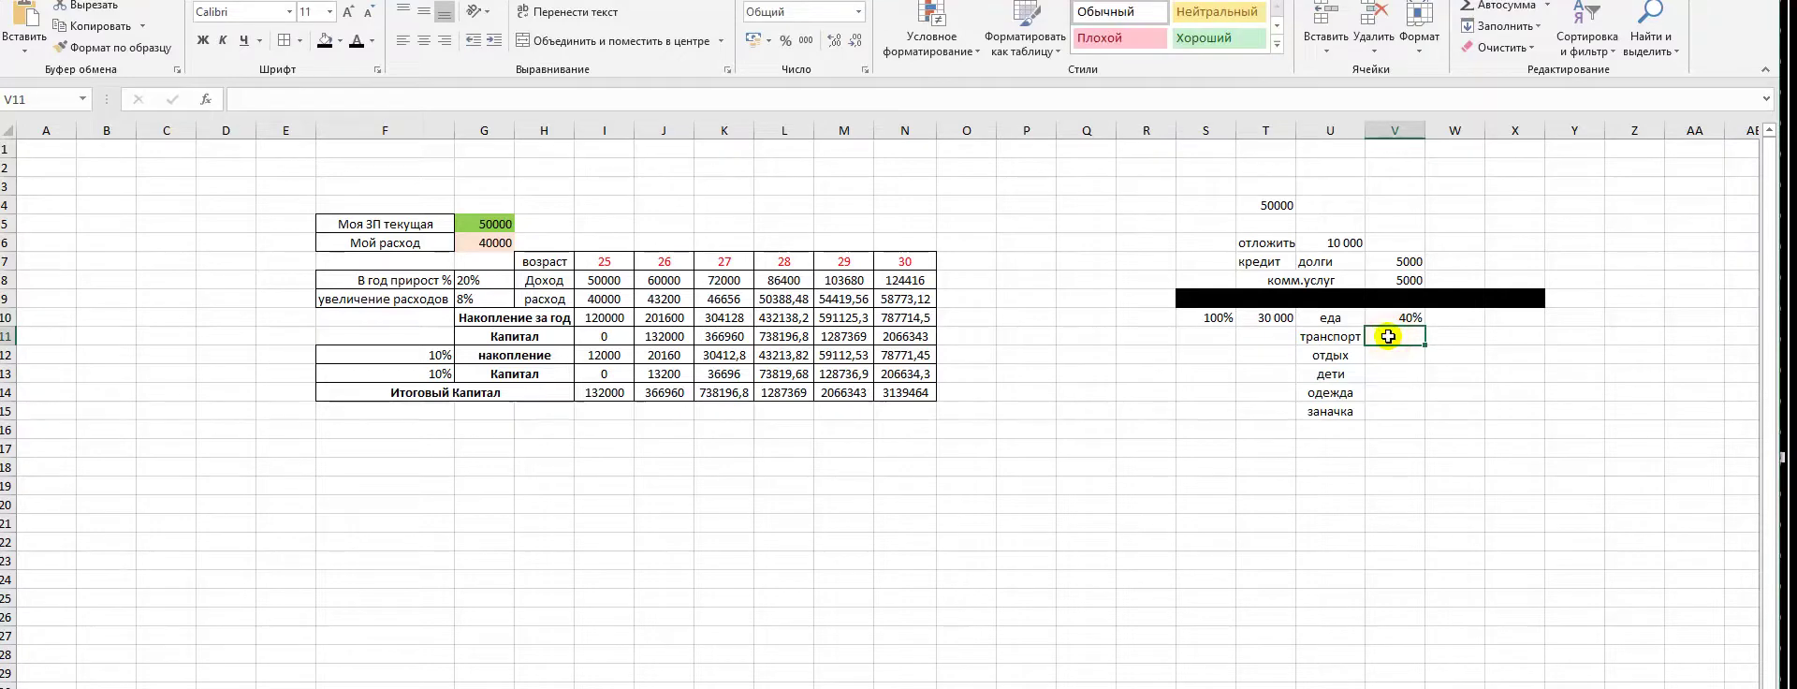
pyautogui.write('5')
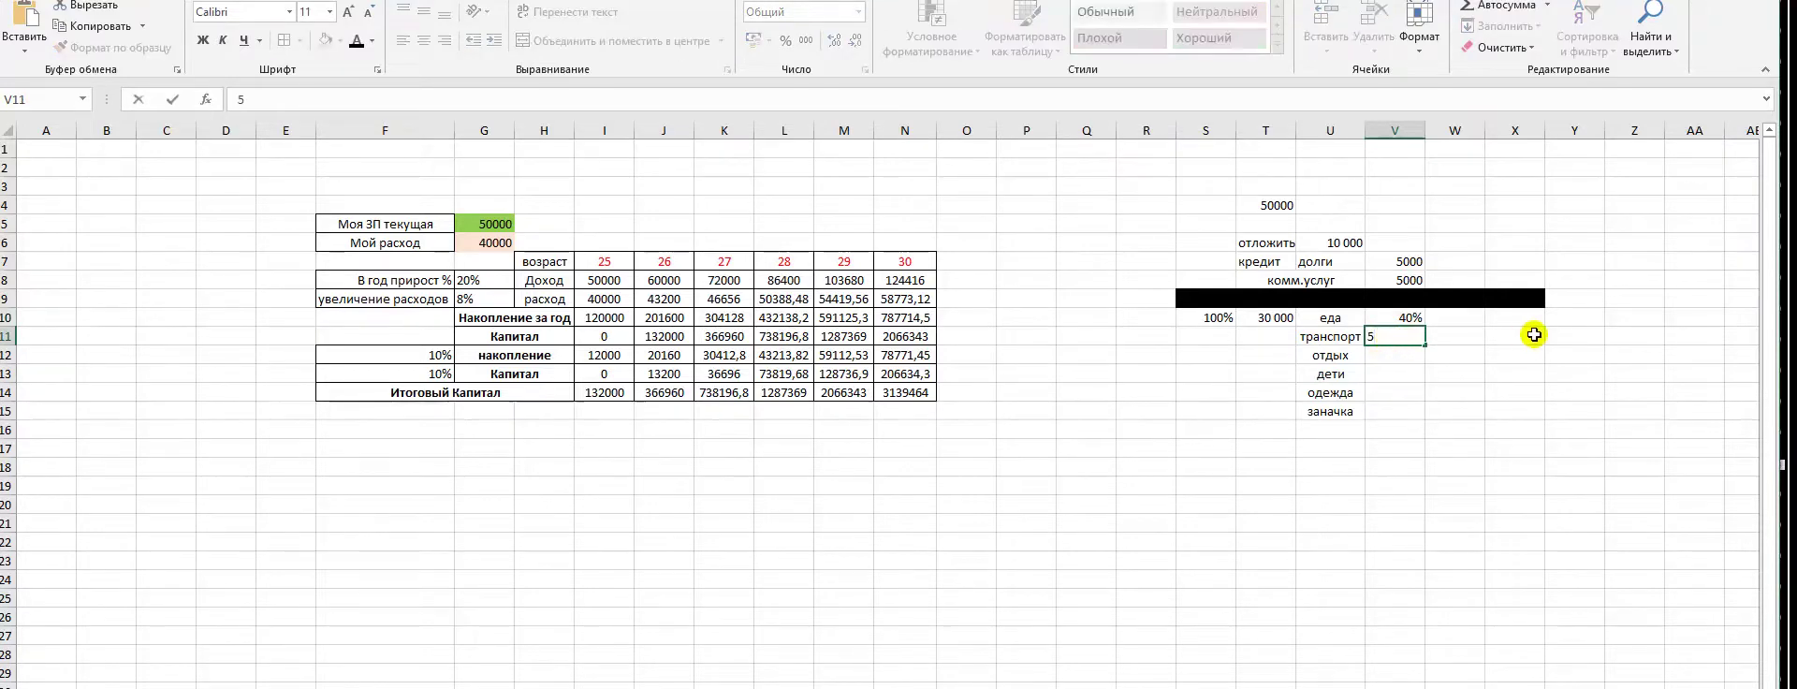
pyautogui.write('%')
# Enter the expense shares 5% for отдых in V12 and 30% for дети in V13
pyautogui.click(1400, 356)
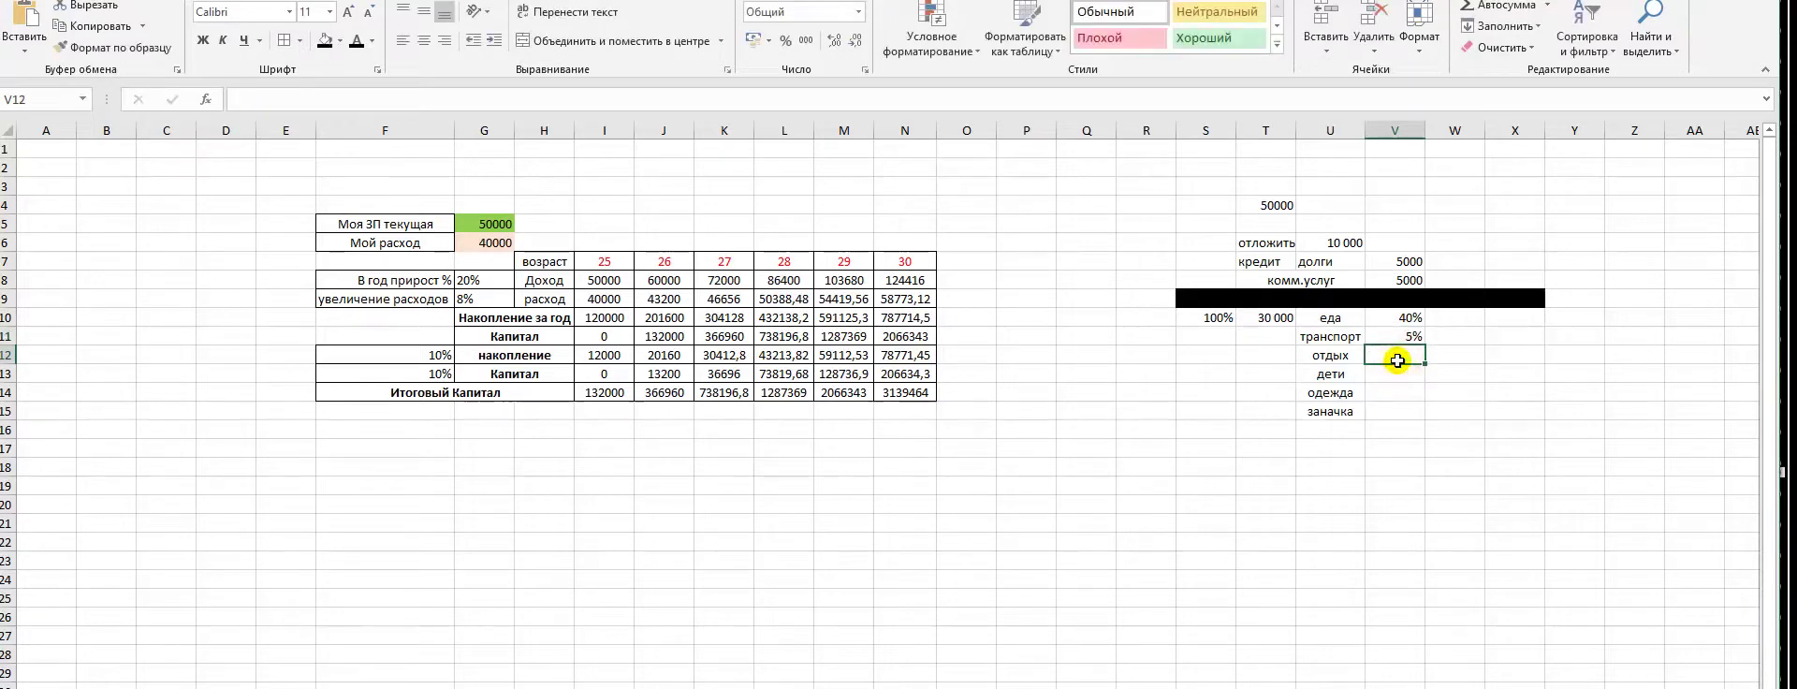
pyautogui.write('5%')
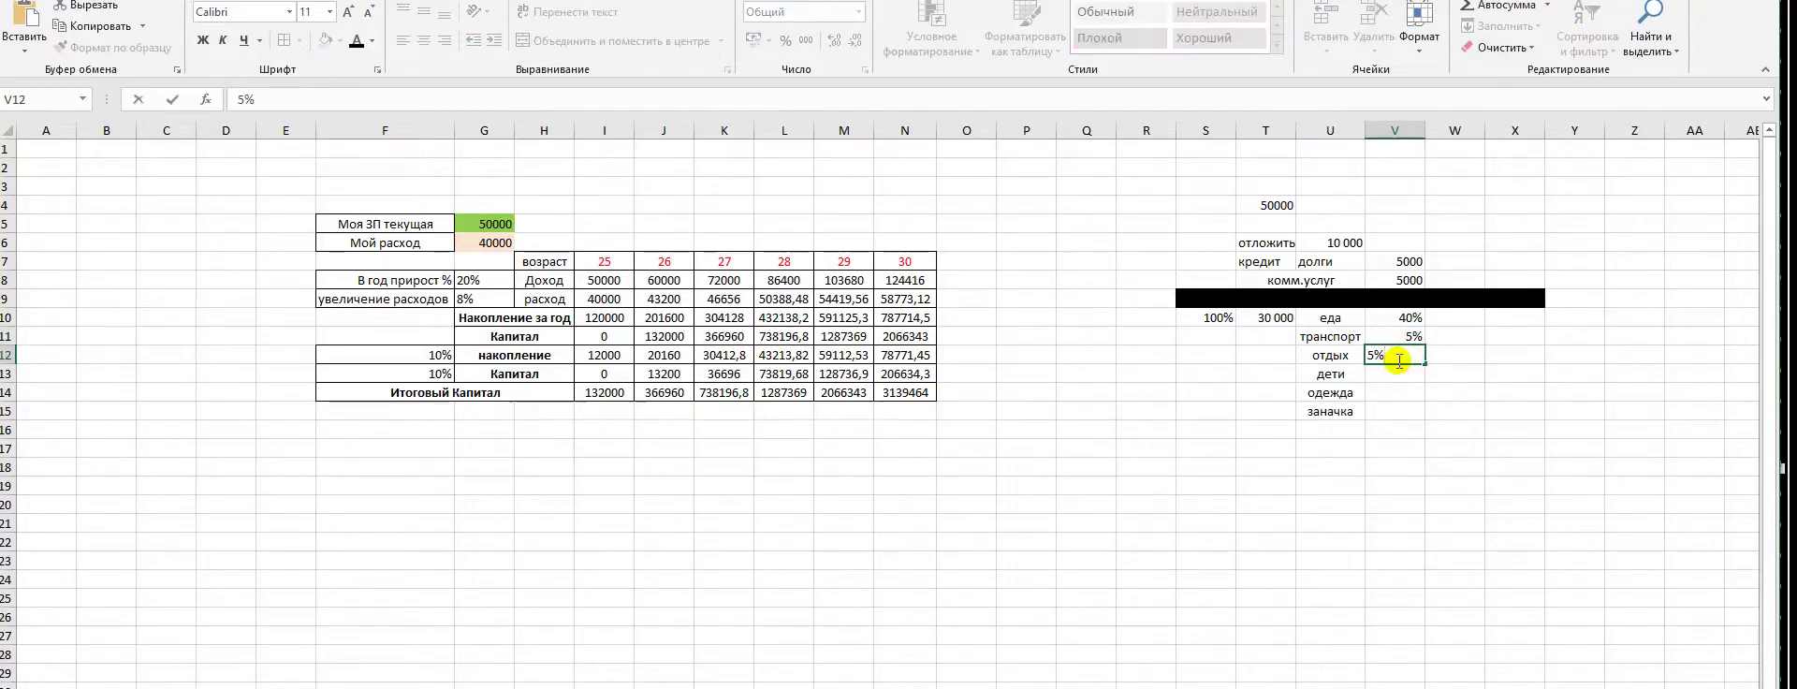
pyautogui.click(1393, 372)
pyautogui.write('2')
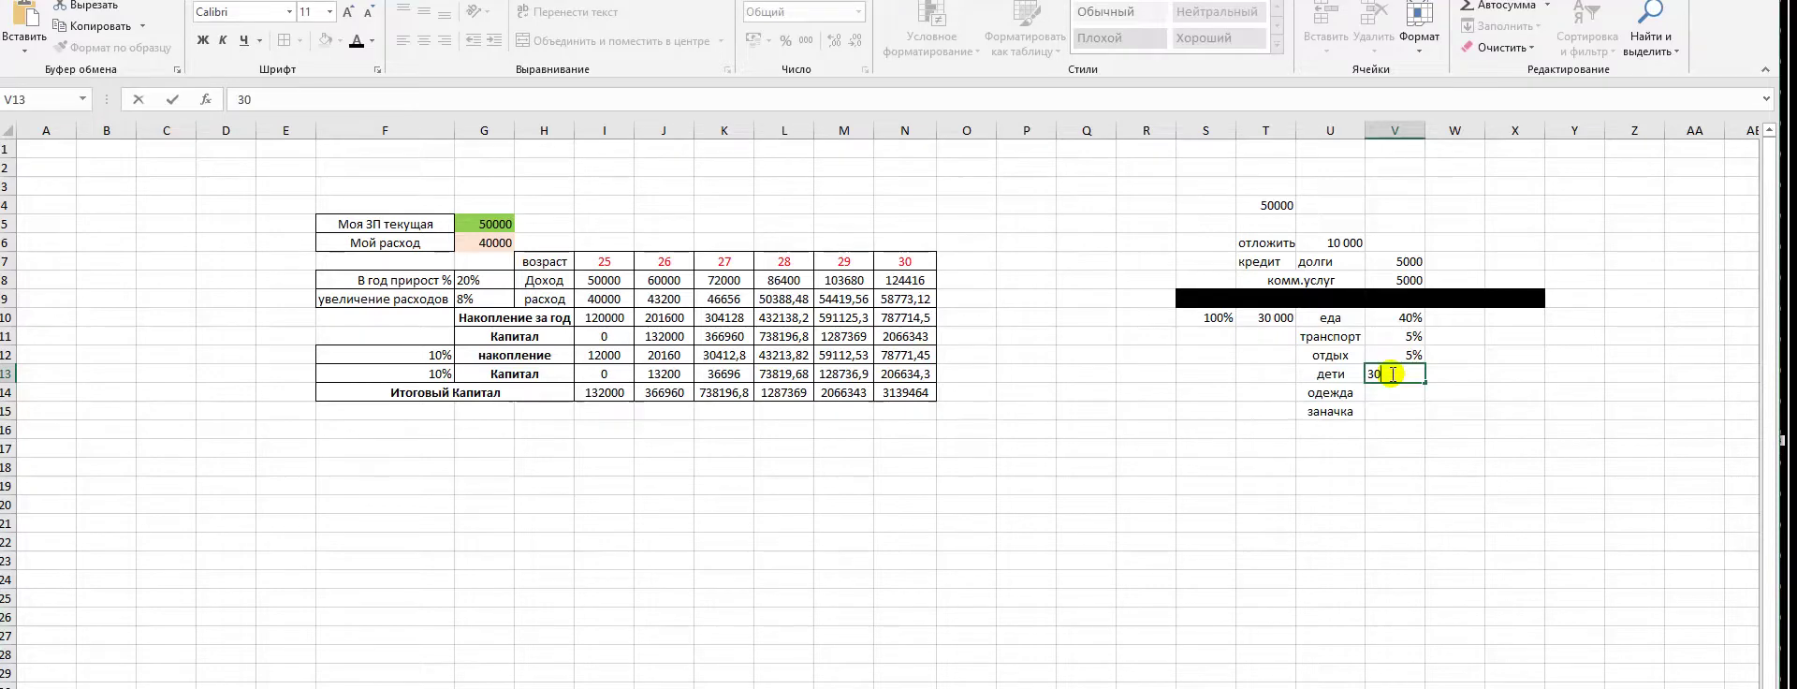
pyautogui.write('0')
pyautogui.click(1383, 397)
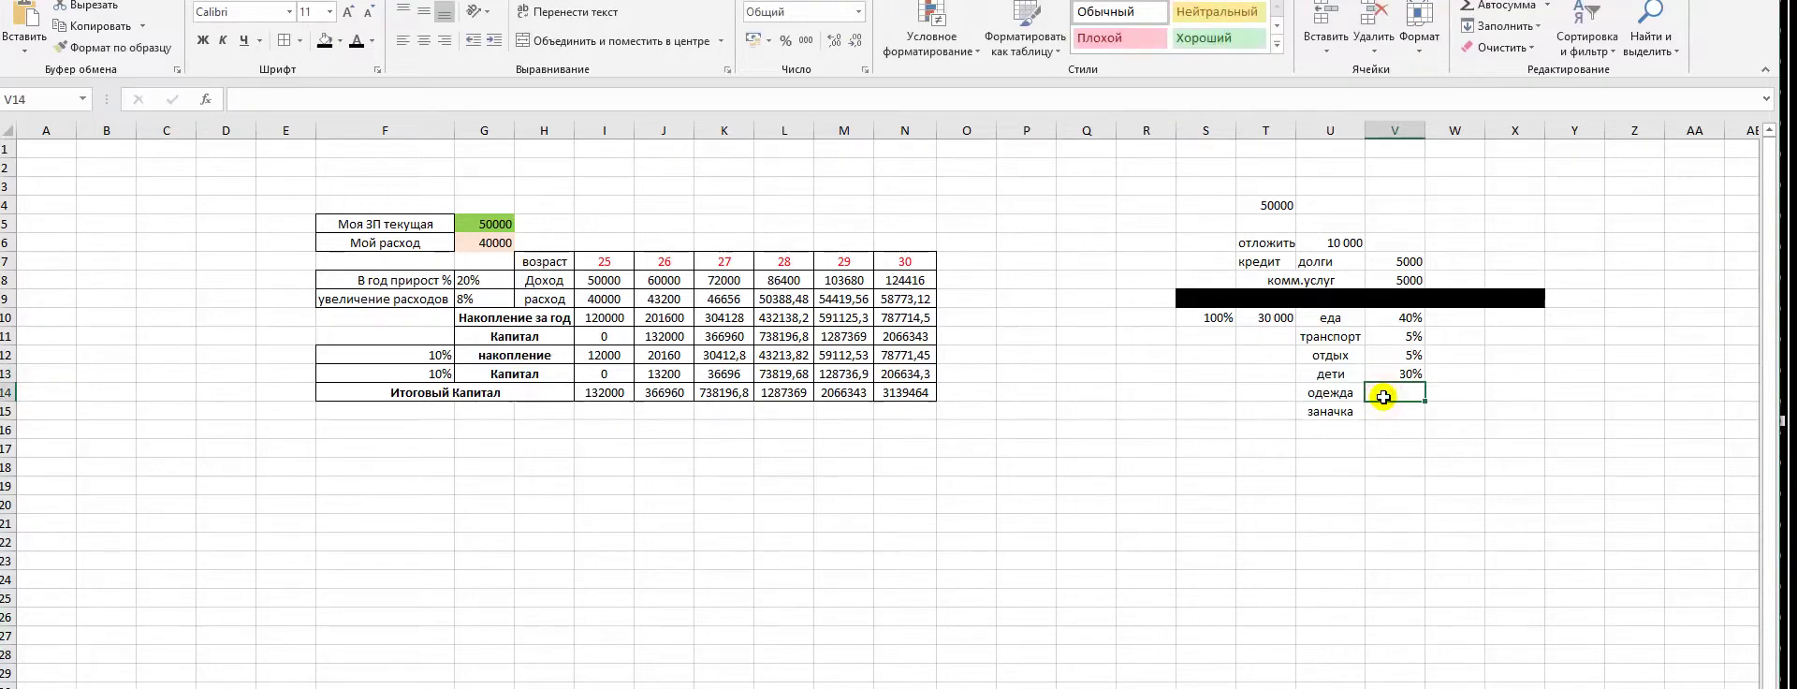
# Change the дети share in V13 to 10% and enter 20% for одежда in V14
pyautogui.doubleClick(1404, 374)
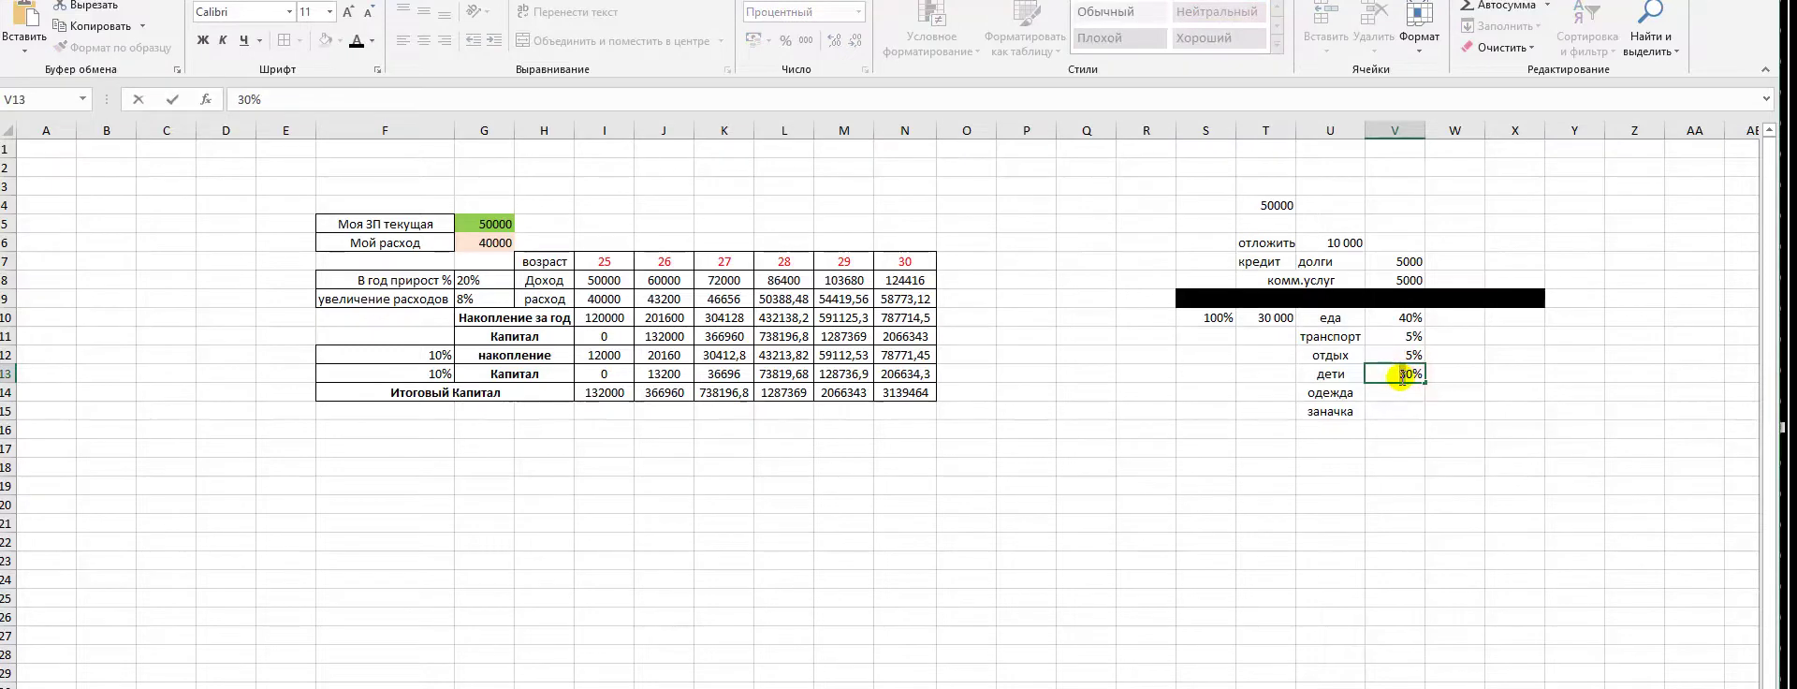
pyautogui.doubleClick(1404, 374)
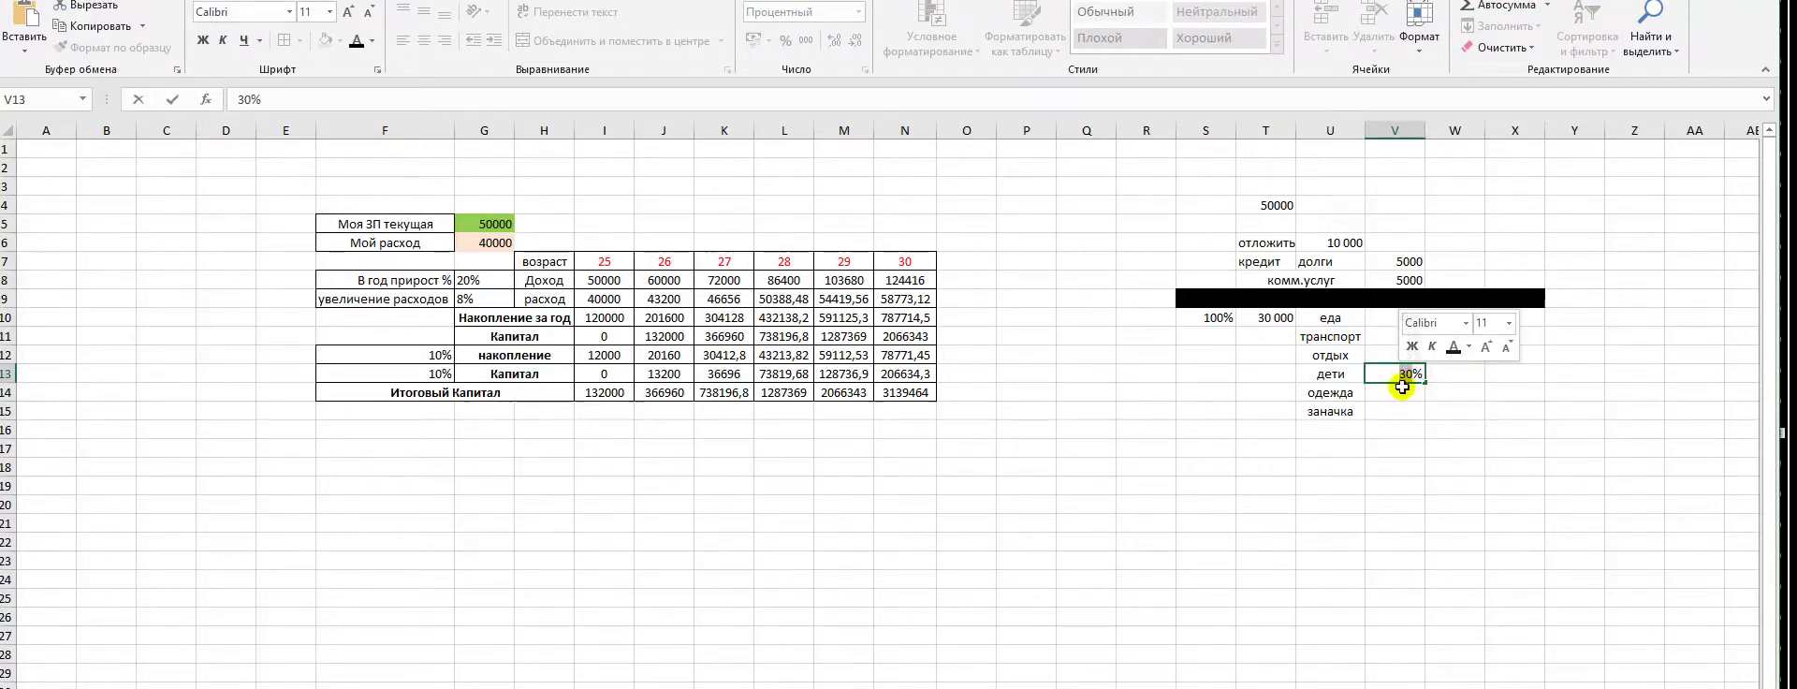
pyautogui.write('10')
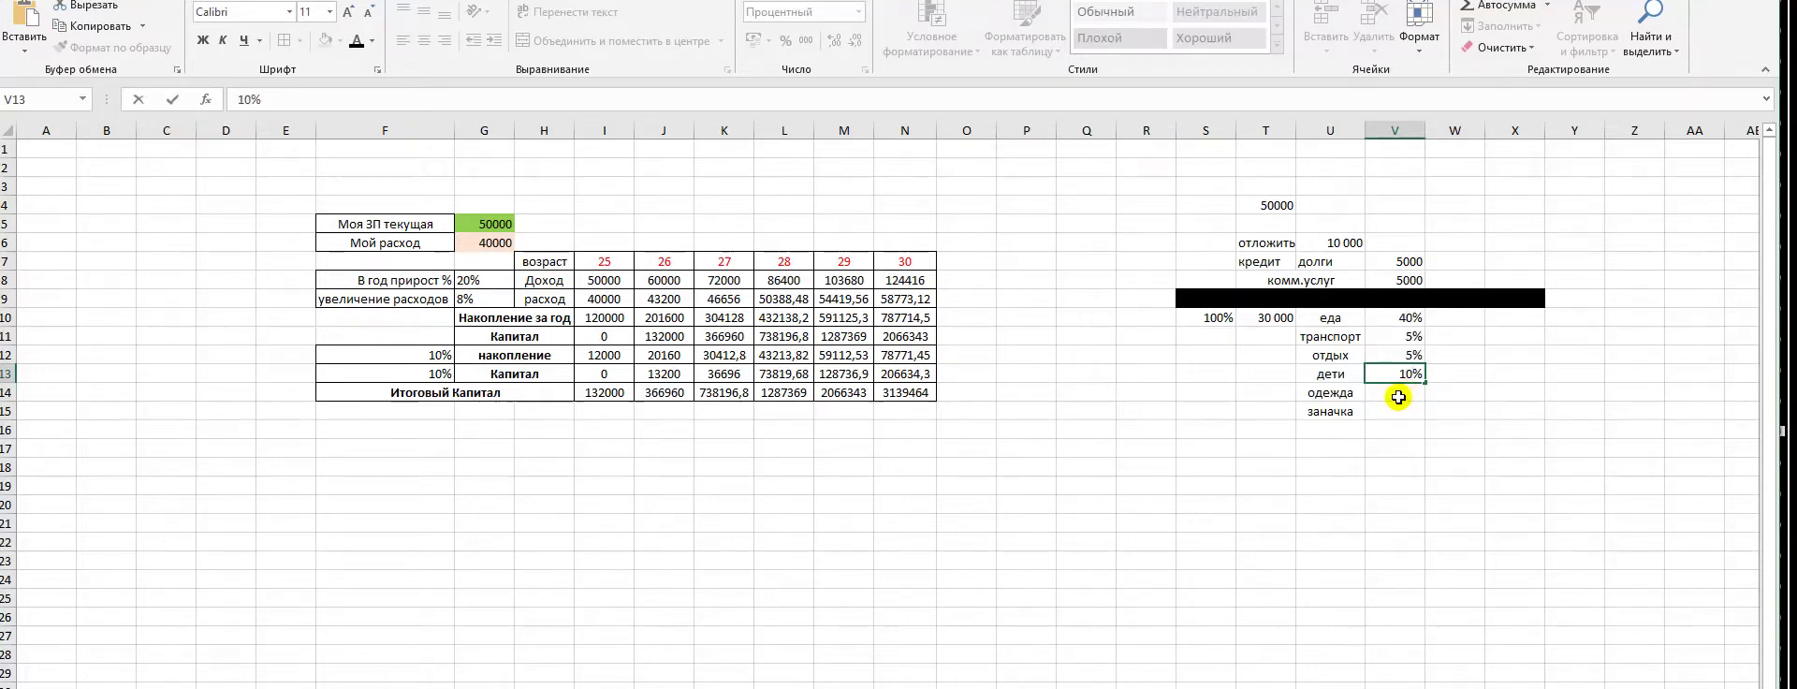
pyautogui.click(1398, 397)
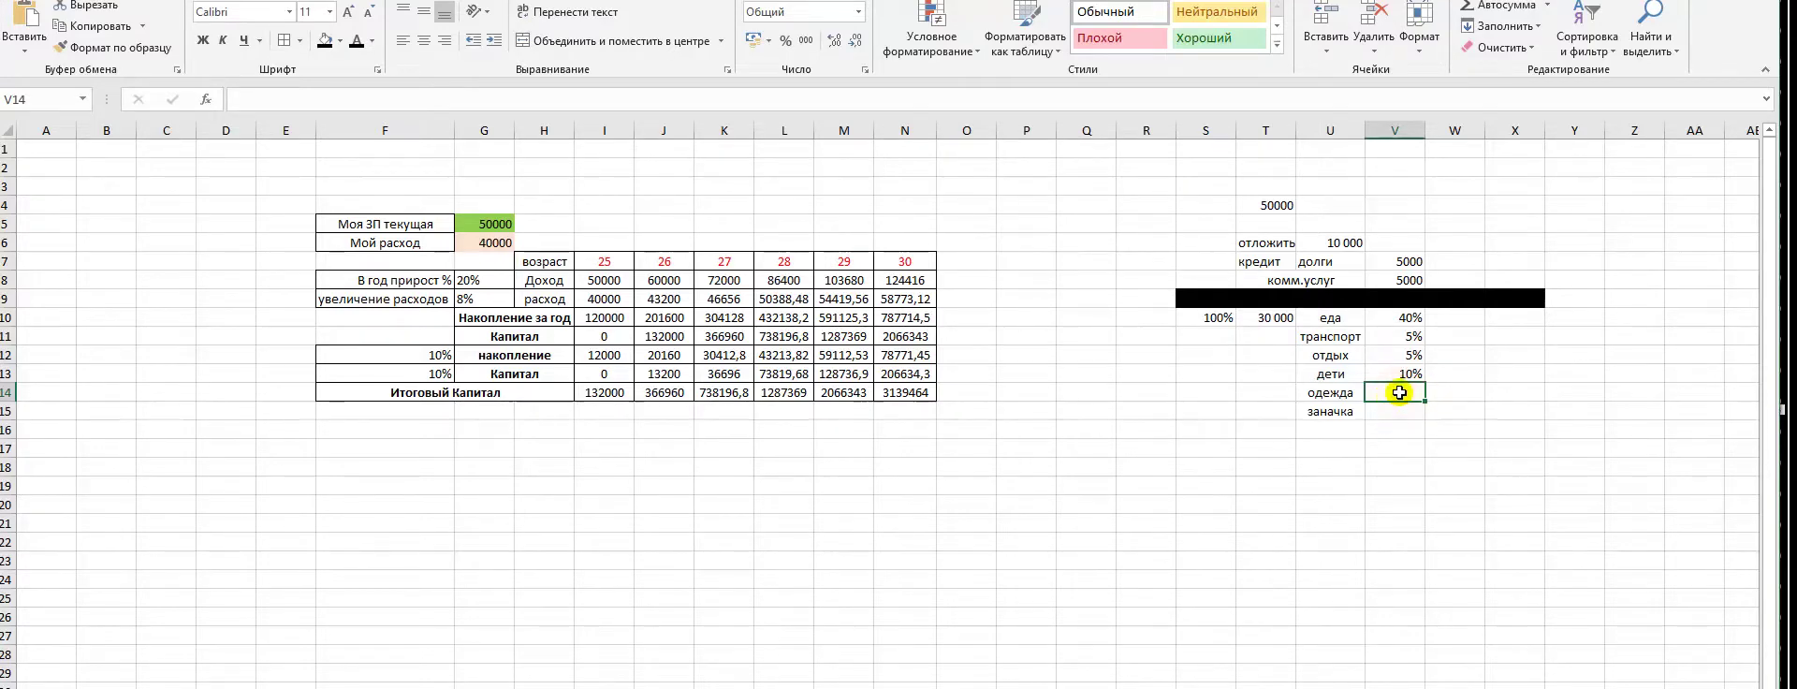
pyautogui.write('20')
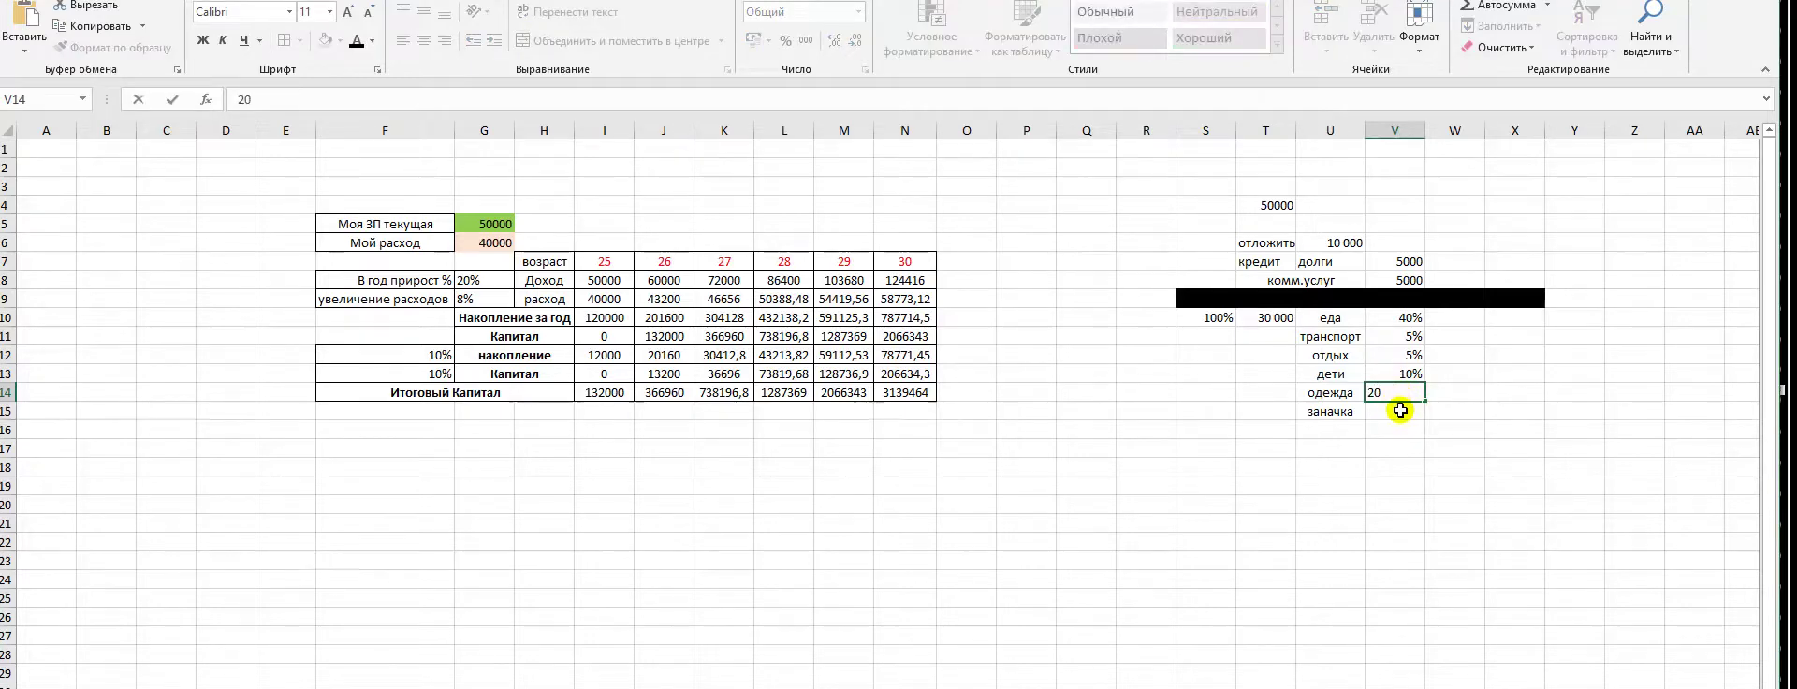
pyautogui.write('%')
pyautogui.press('Return')
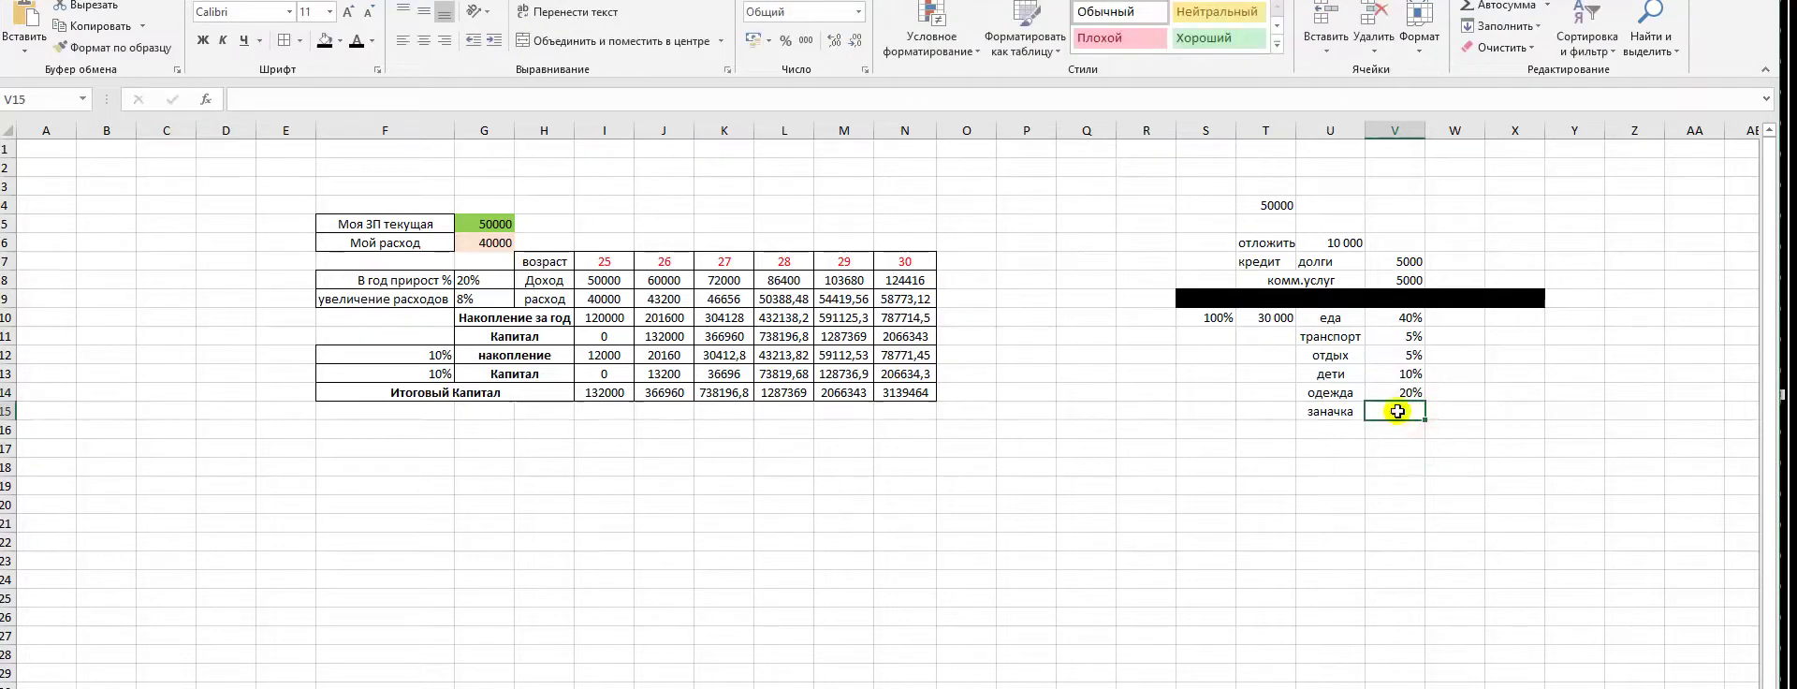
# Enter the expense share 15% for заначка in V15
pyautogui.click(1411, 320)
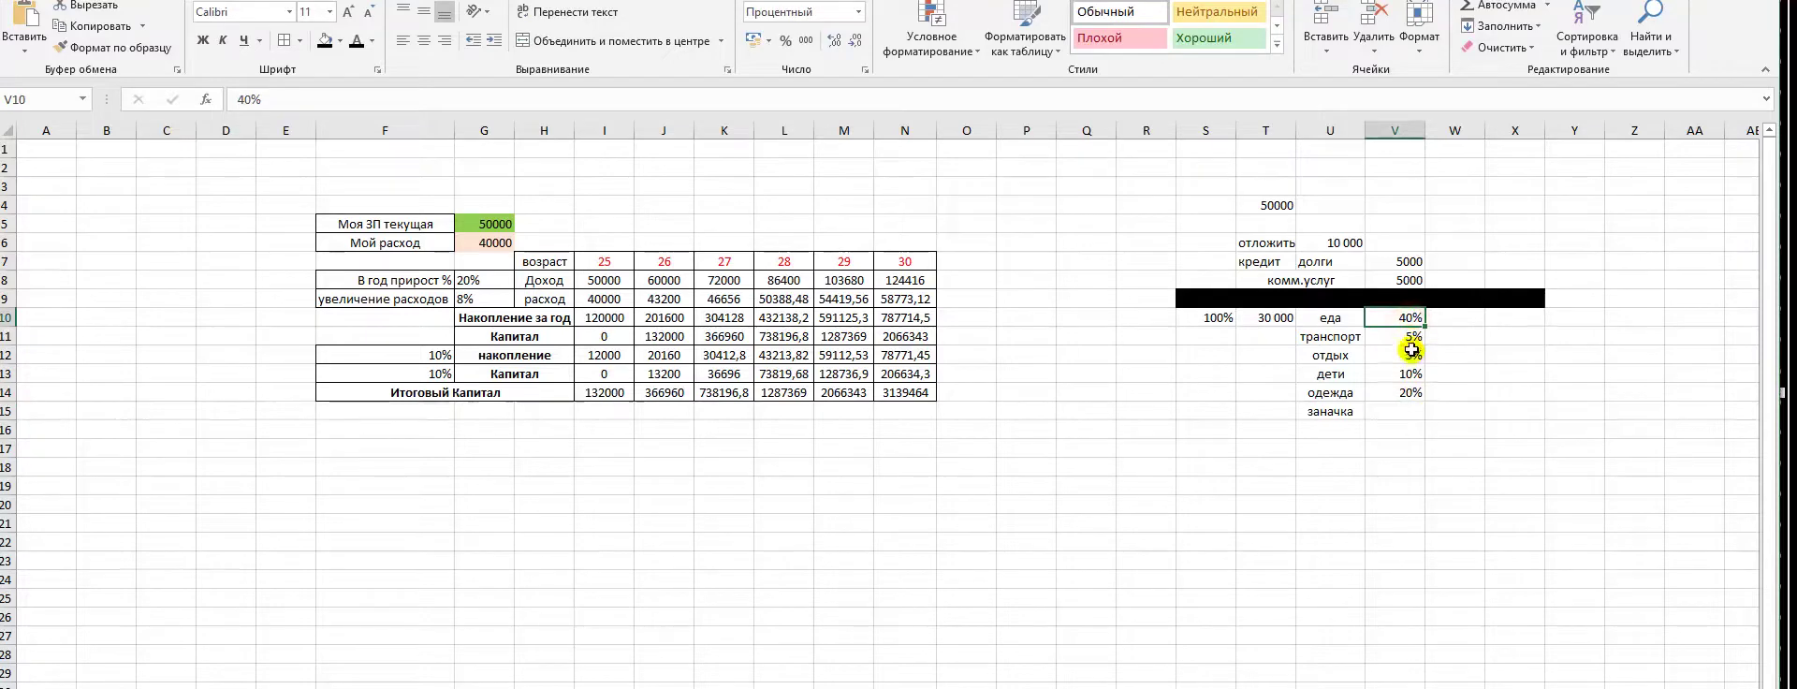
pyautogui.click(1410, 337)
pyautogui.click(1410, 354)
pyautogui.click(1410, 374)
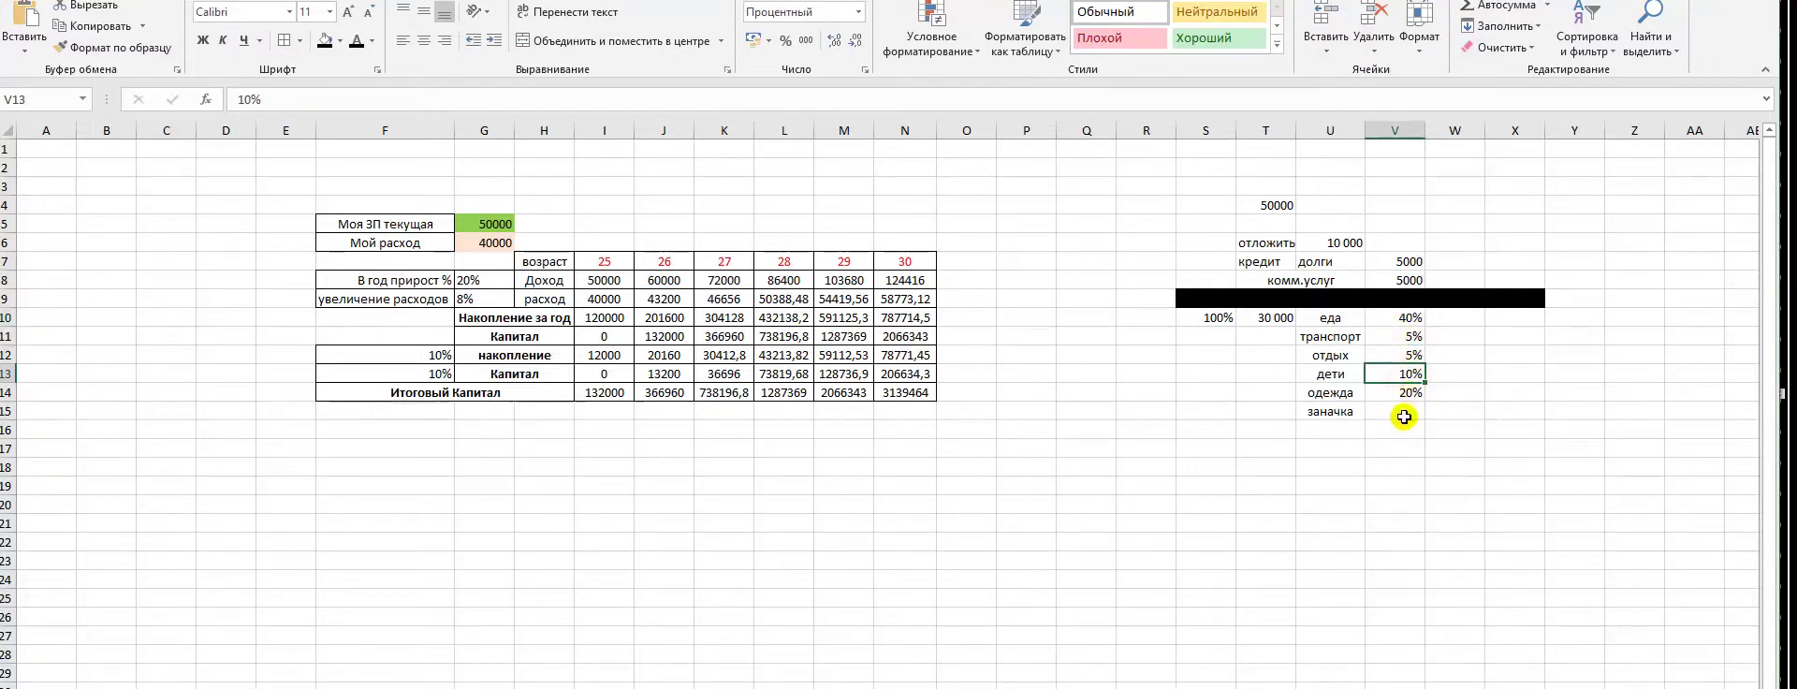
pyautogui.click(1403, 413)
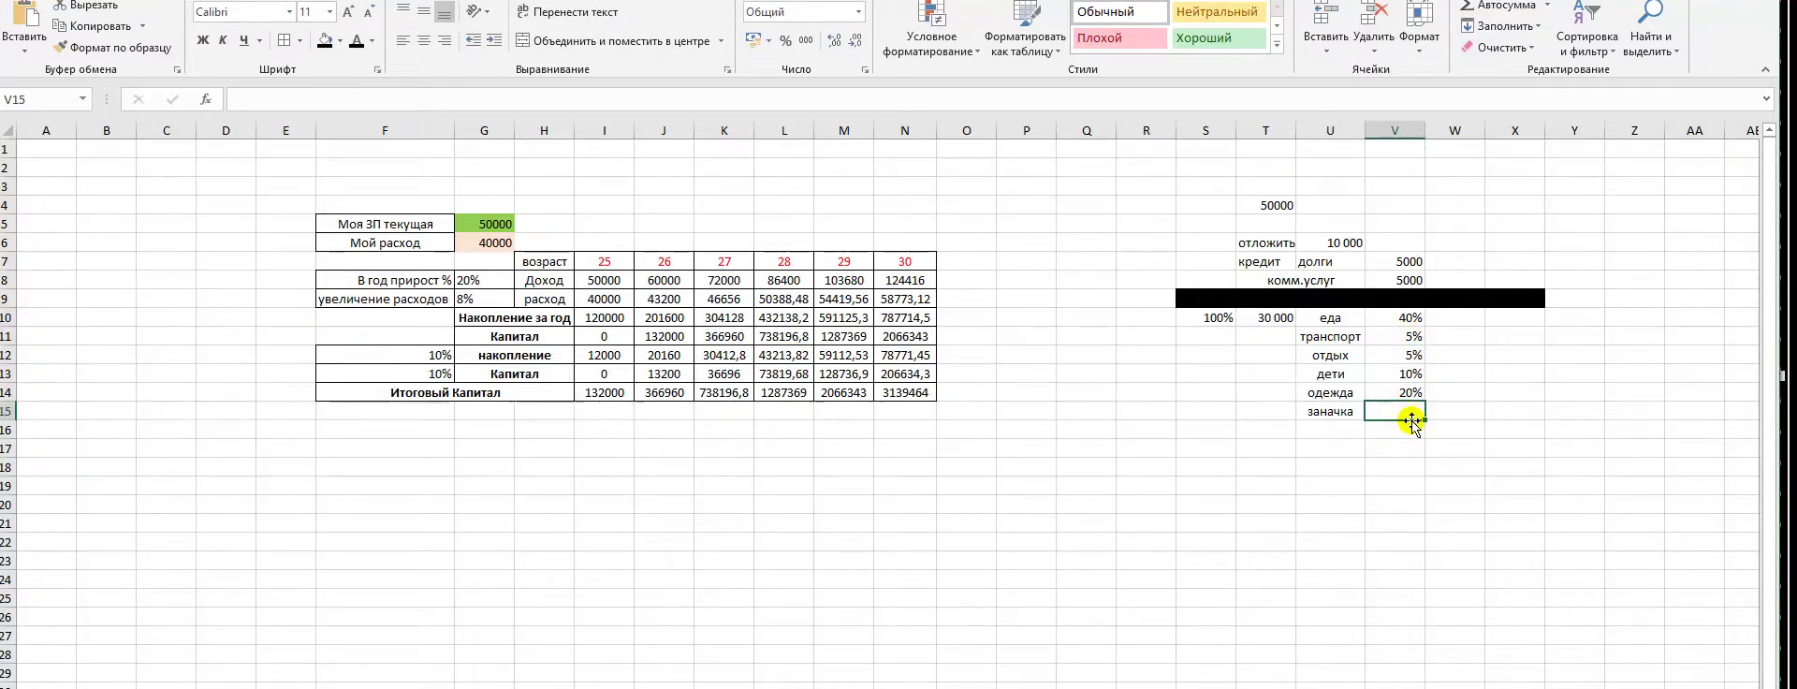
pyautogui.write('15')
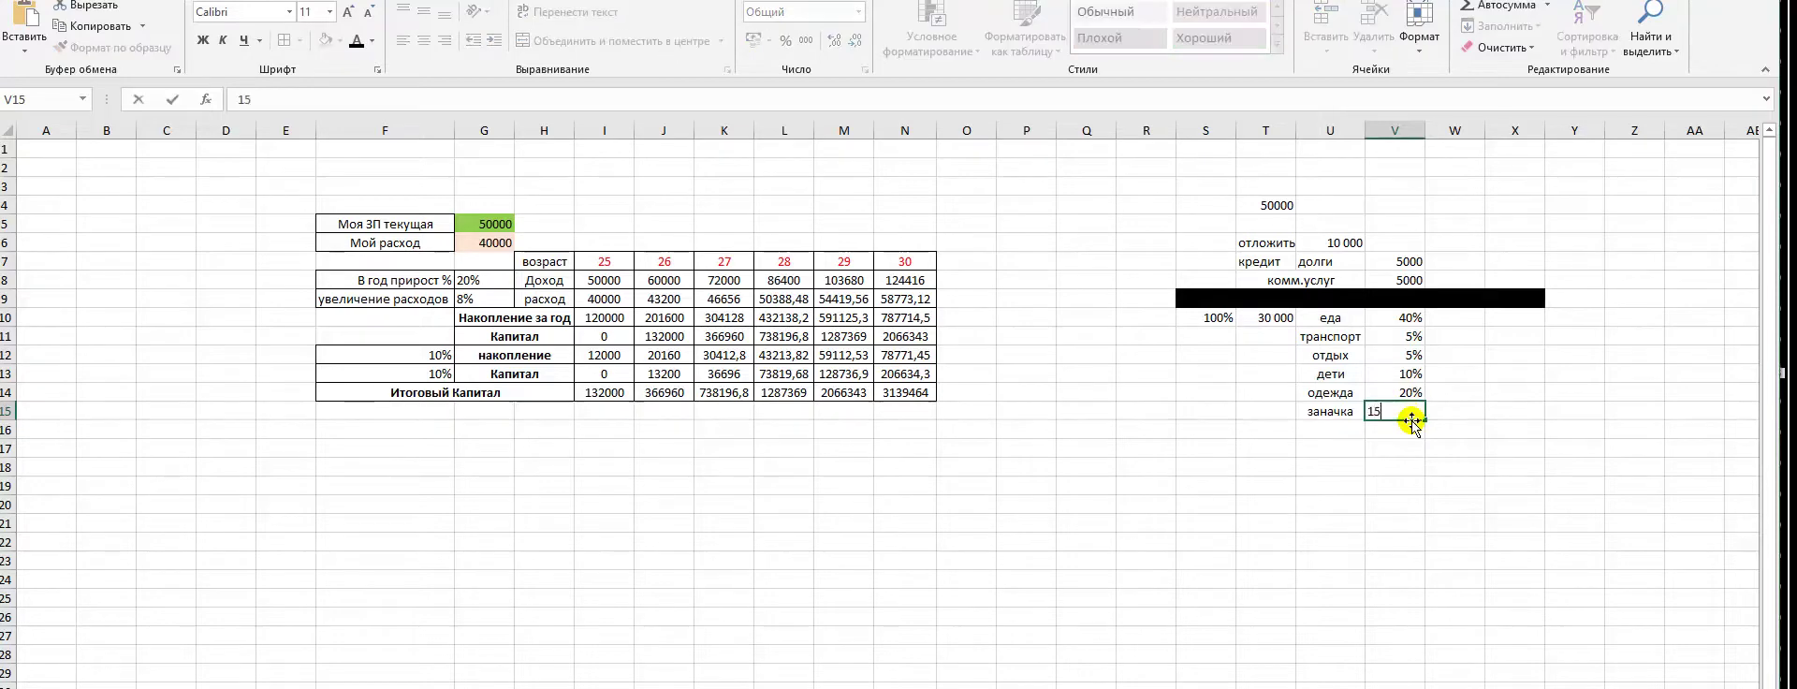
pyautogui.press('Return')
# Change the еда expense share in V10 to 45%
pyautogui.click(1404, 318)
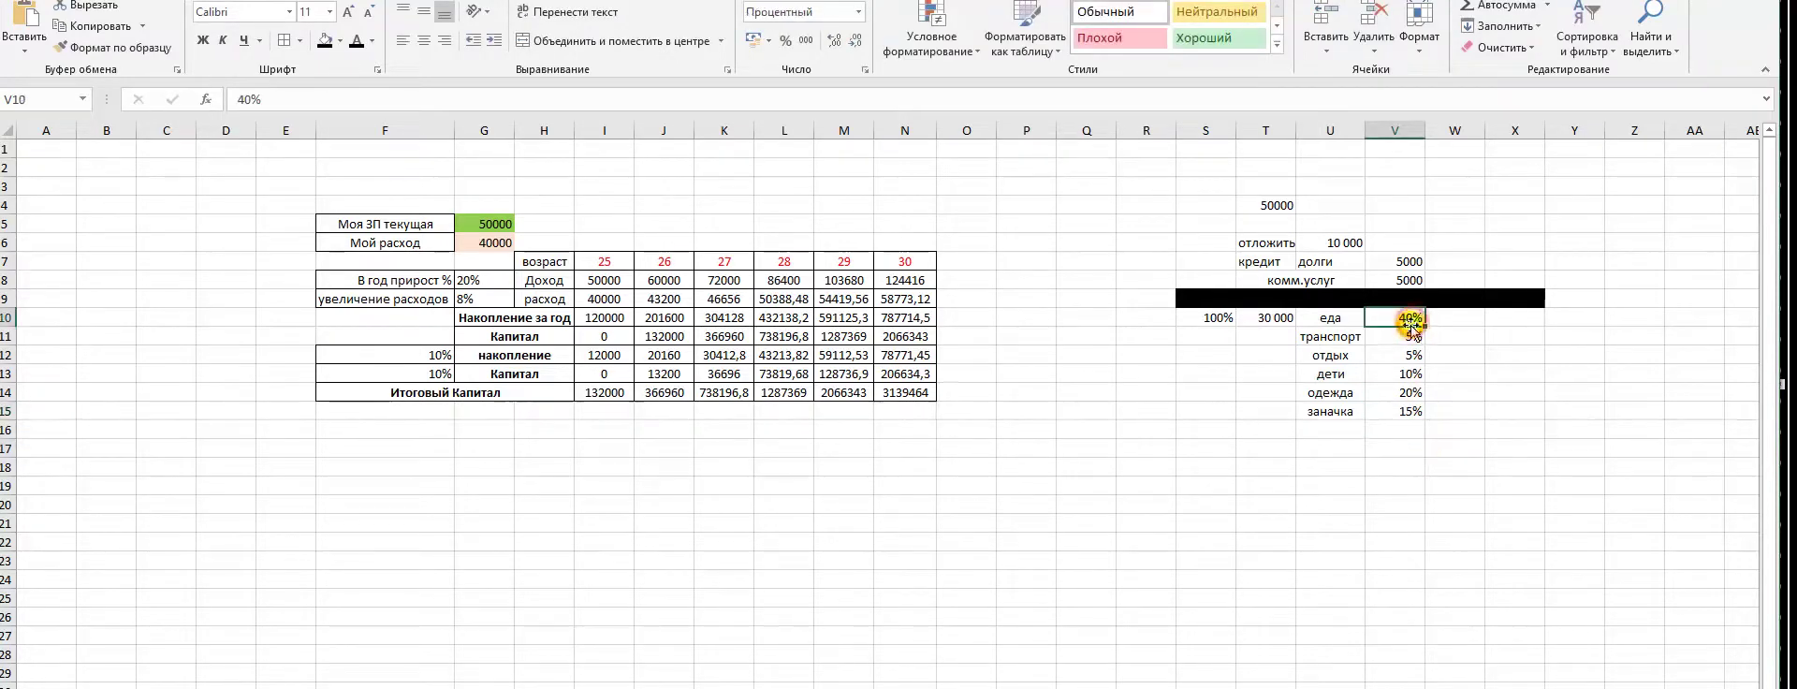
pyautogui.click(245, 100)
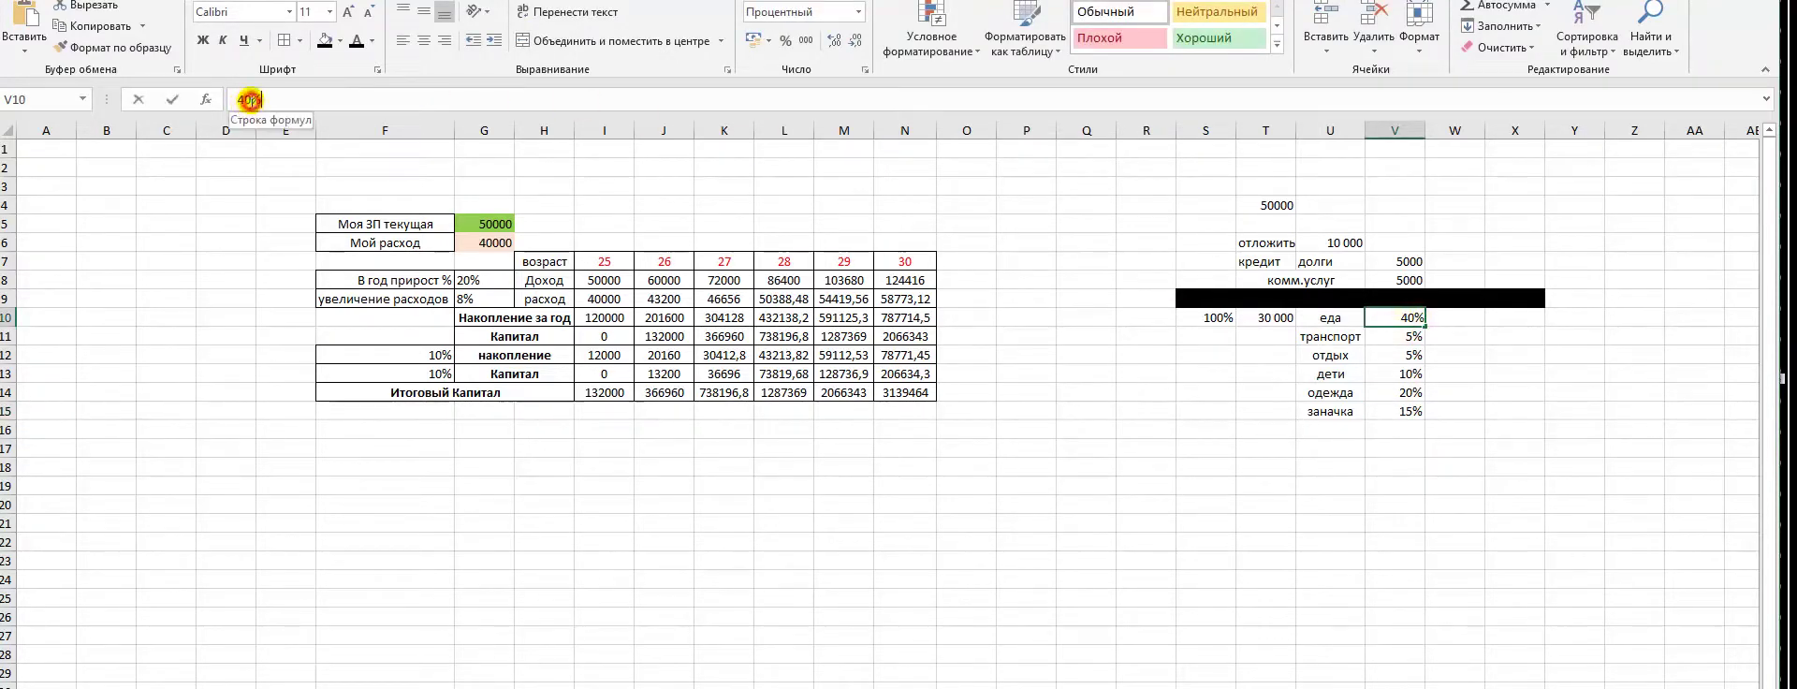
pyautogui.press('BackSpace')
pyautogui.write('5')
pyautogui.press('Return')
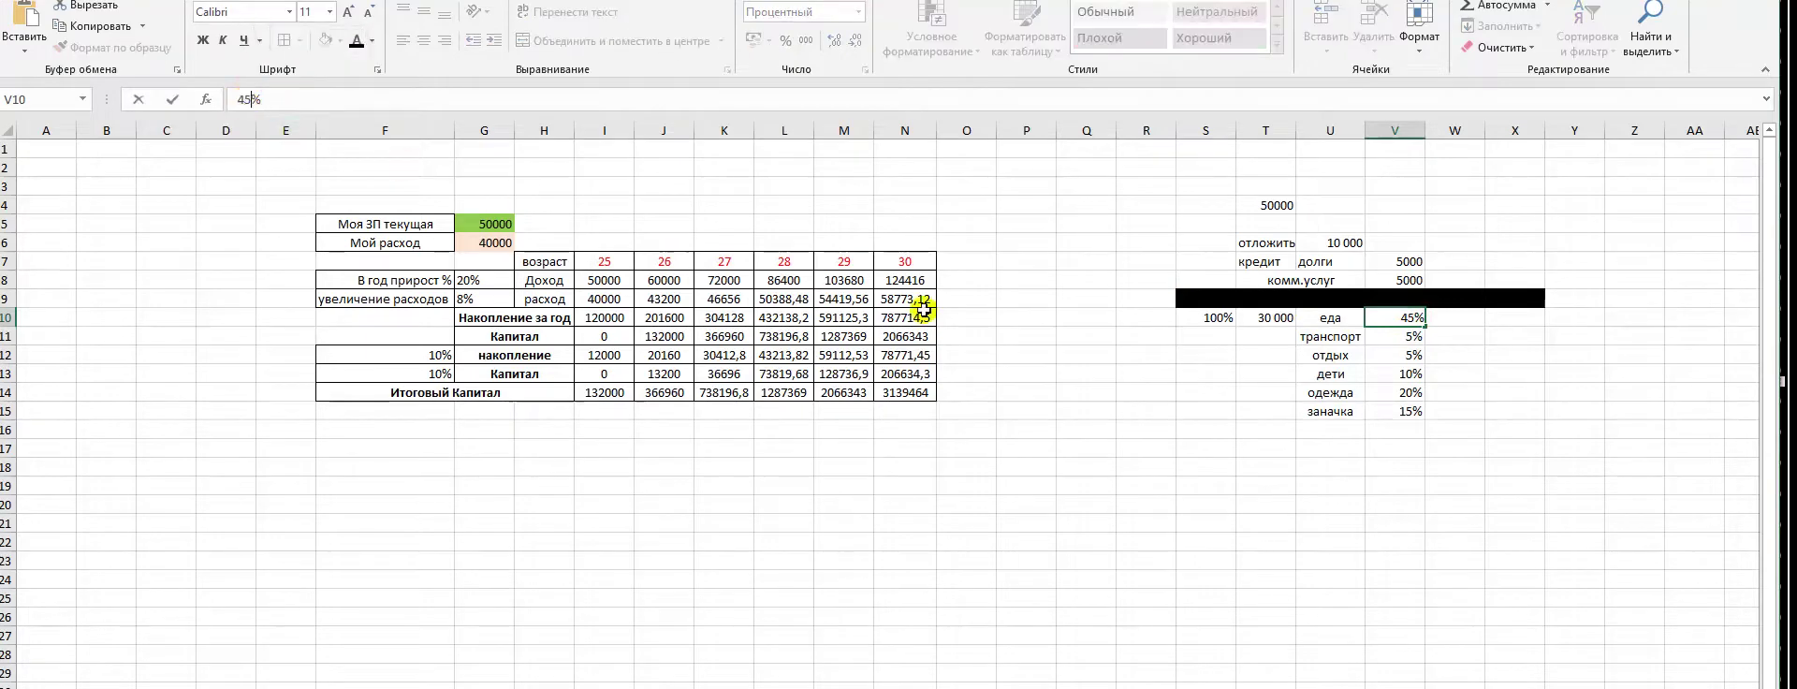
pyautogui.click(1514, 466)
# Calculate the еда amount in W10 with the formula =T10*V10
pyautogui.click(1450, 319)
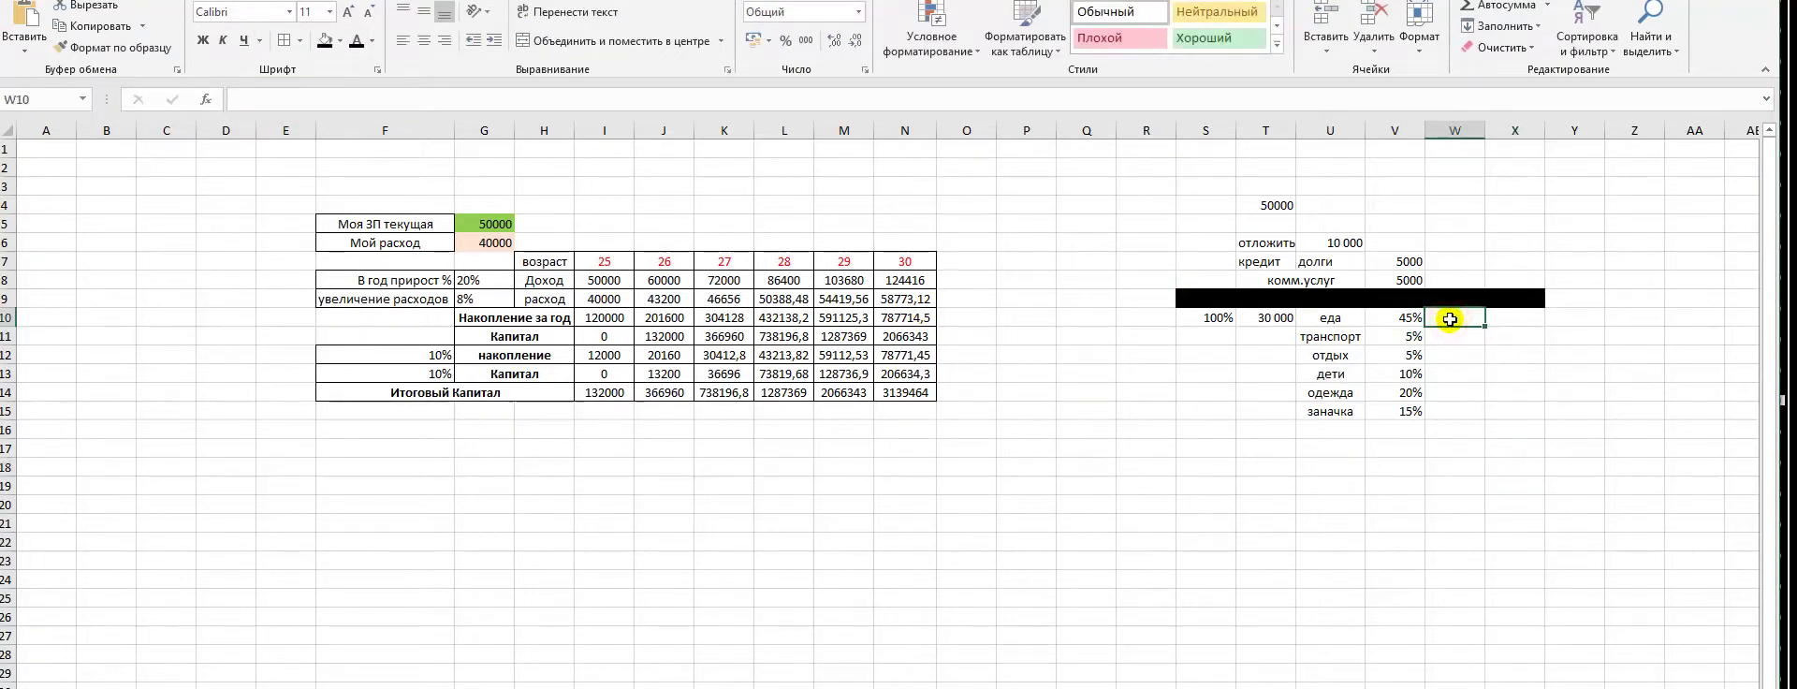
pyautogui.write('=')
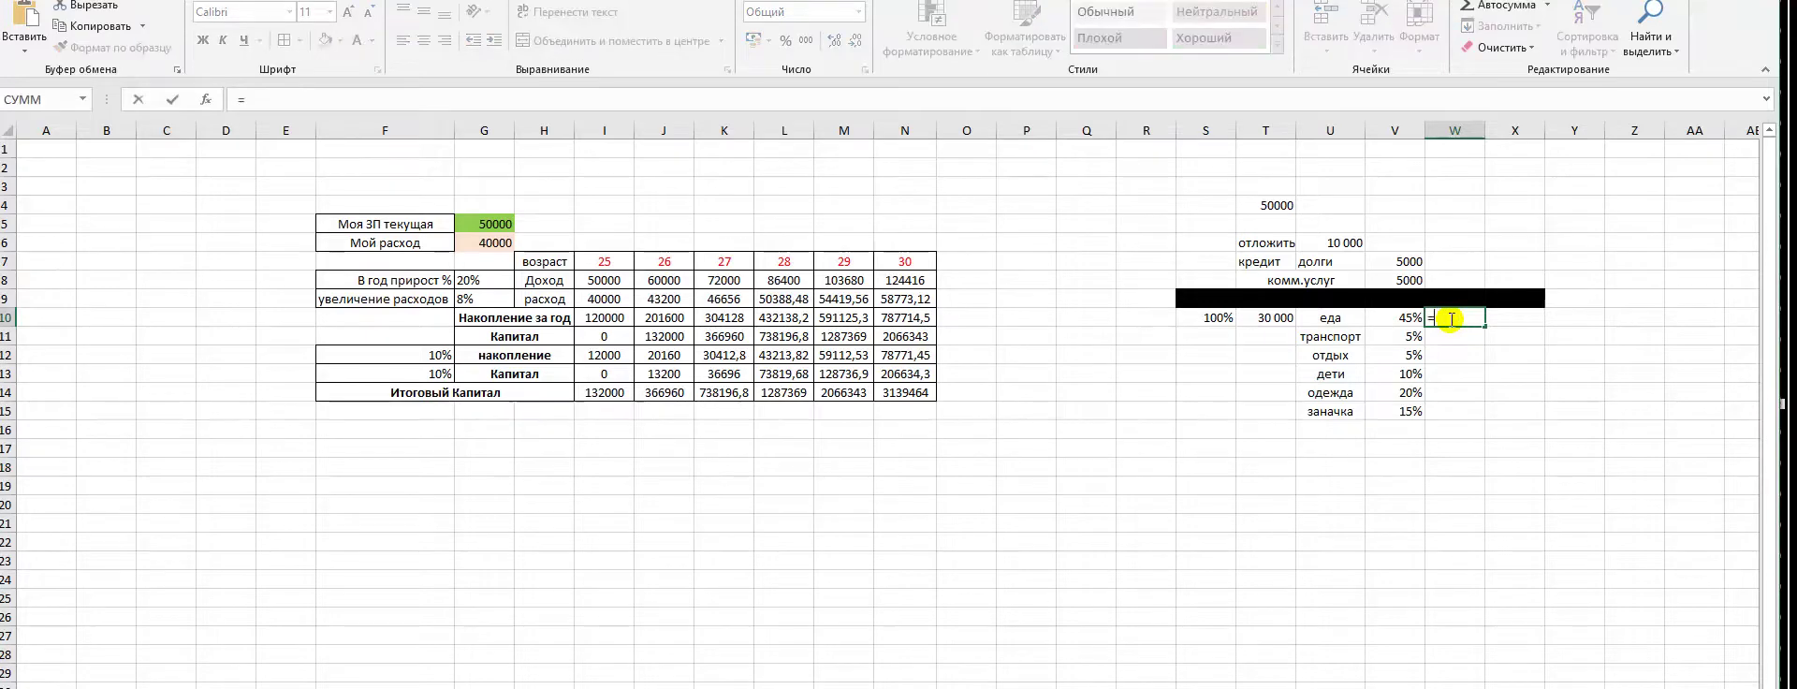
pyautogui.click(1280, 318)
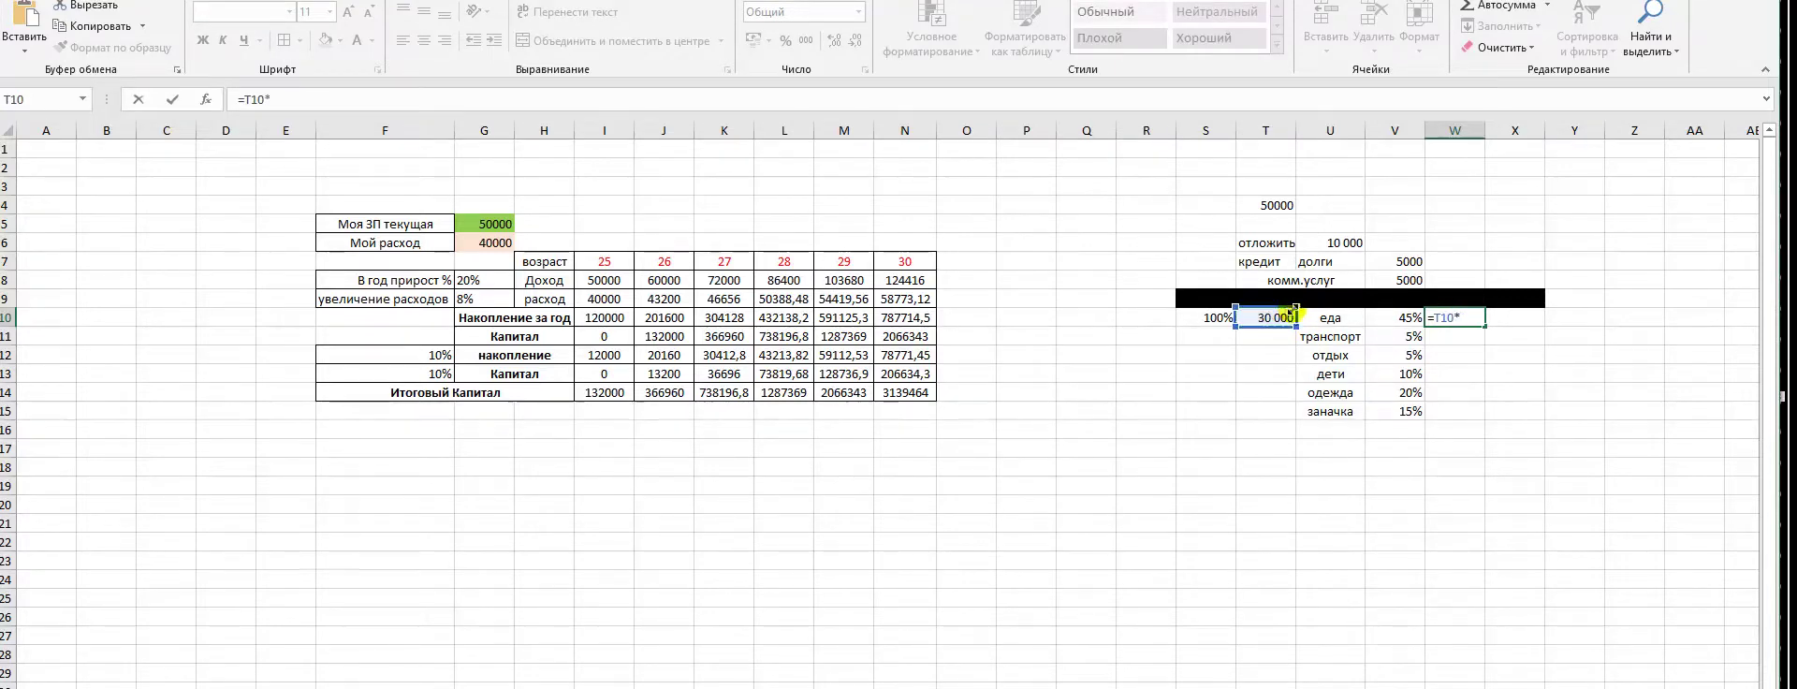
pyautogui.click(1398, 321)
pyautogui.press('Return')
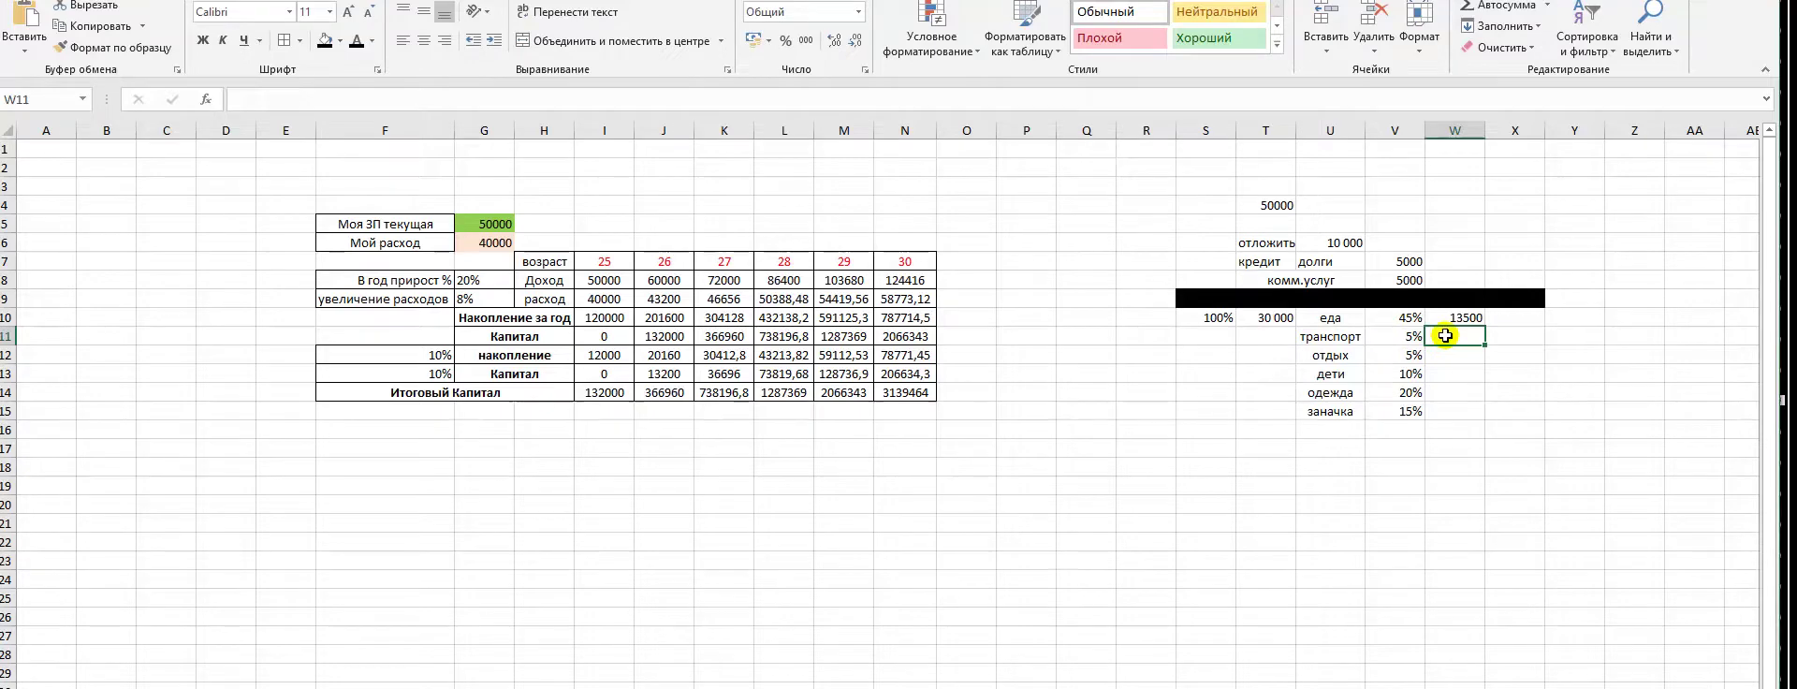
# Calculate the транспорт amount in W11 with the formula =T10*V11
pyautogui.write('=')
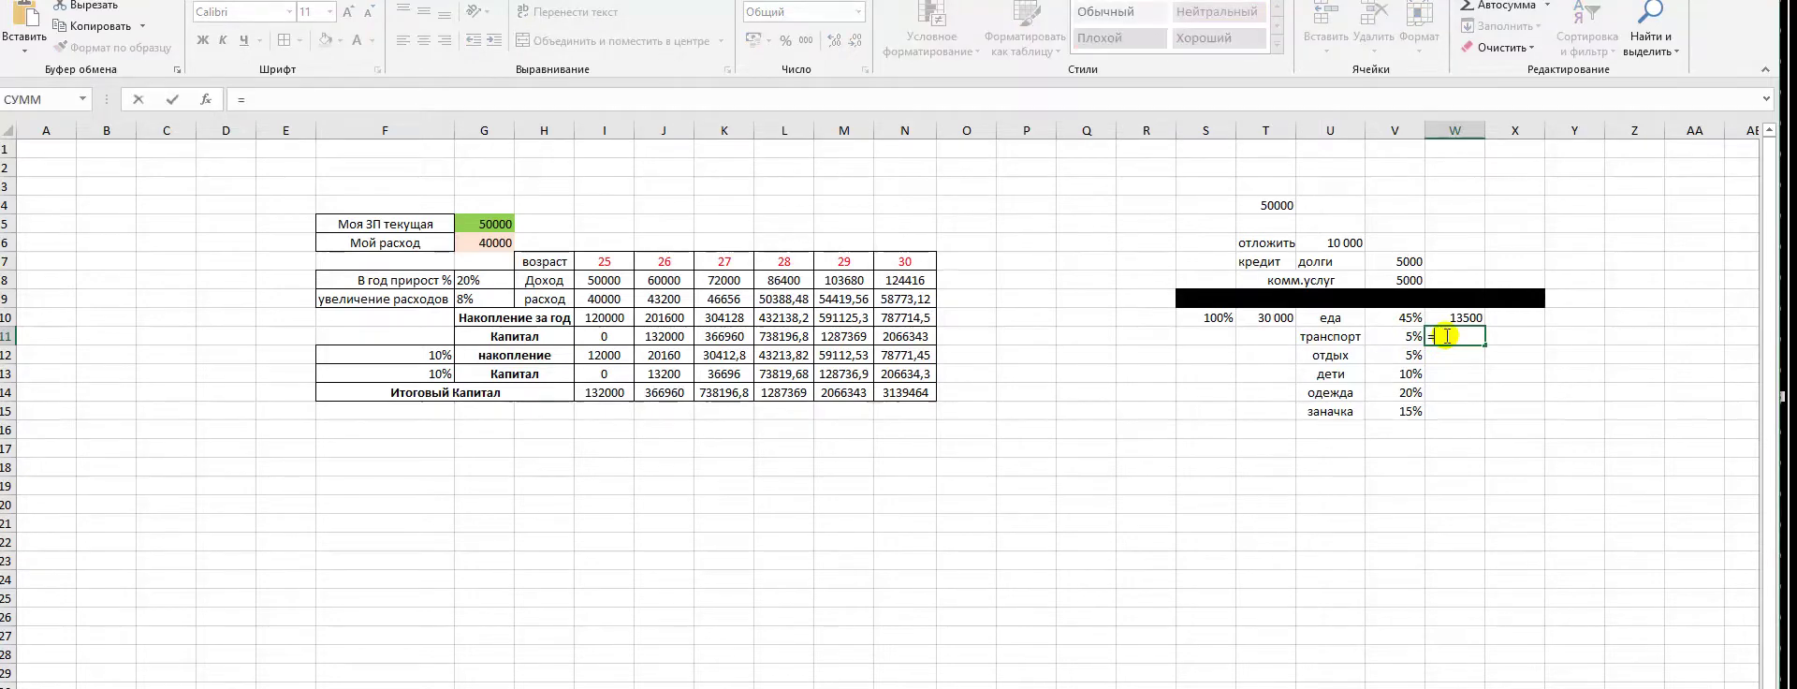
pyautogui.click(1265, 317)
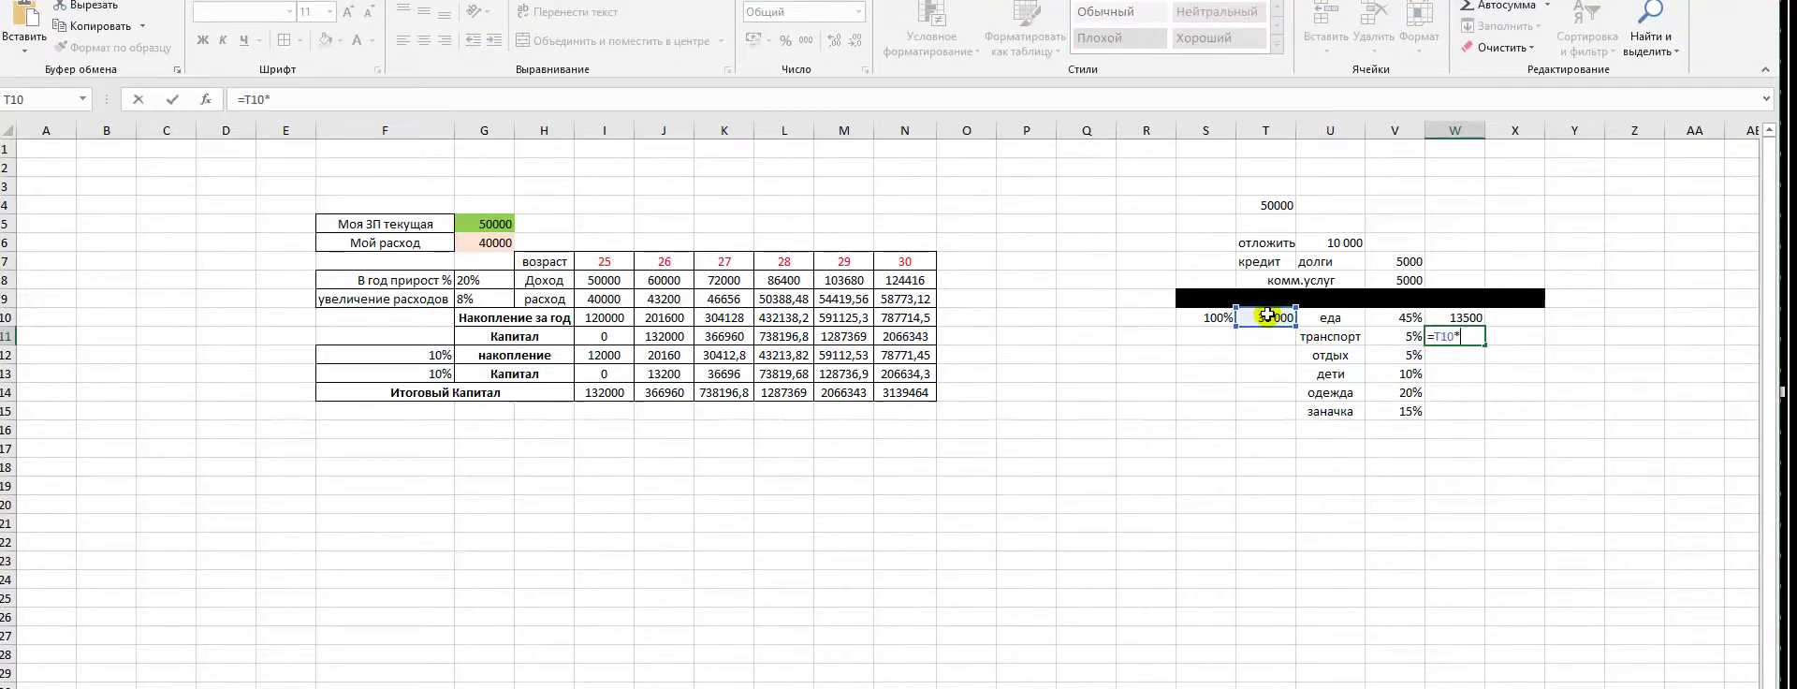
pyautogui.write('*')
pyautogui.click(1405, 332)
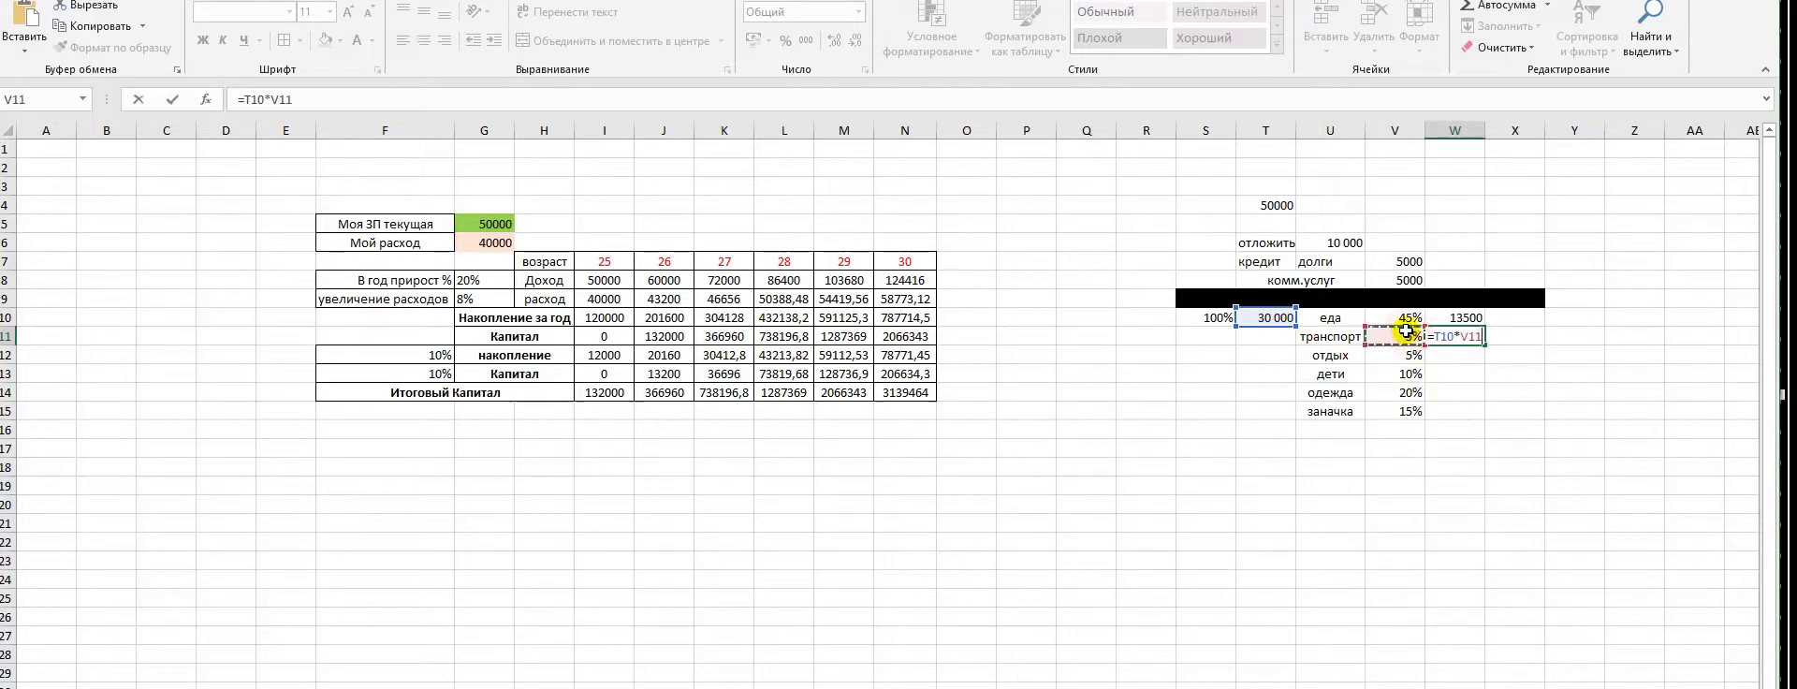
pyautogui.press('Return')
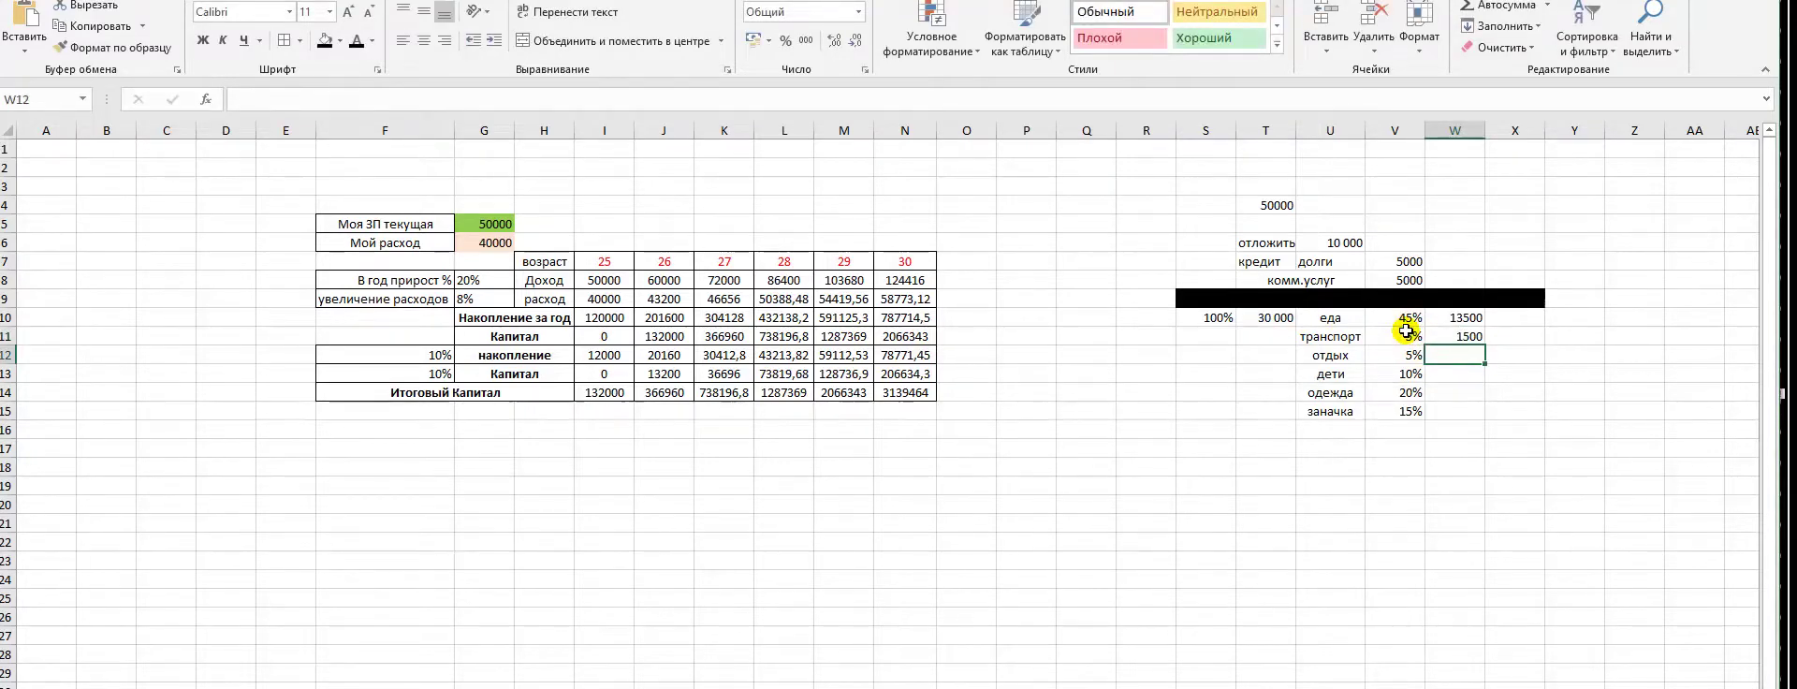
# Calculate the отдых amount in W12 by multiplying the remaining amount in T10 by the share in V12
pyautogui.click(1463, 354)
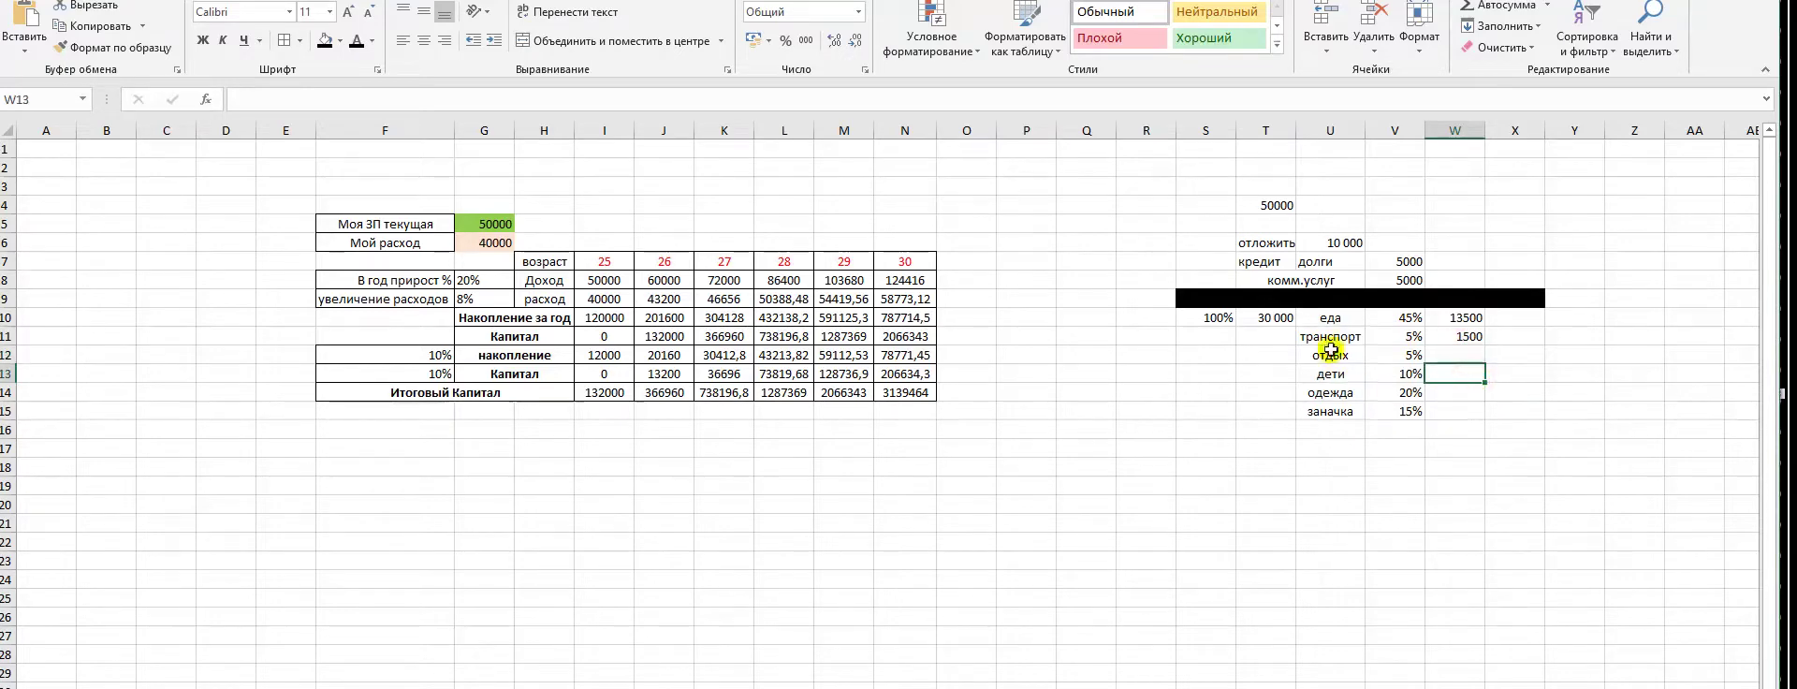
pyautogui.moveTo(1394, 311); pyautogui.dragTo(1399, 412)
pyautogui.click(1497, 350)
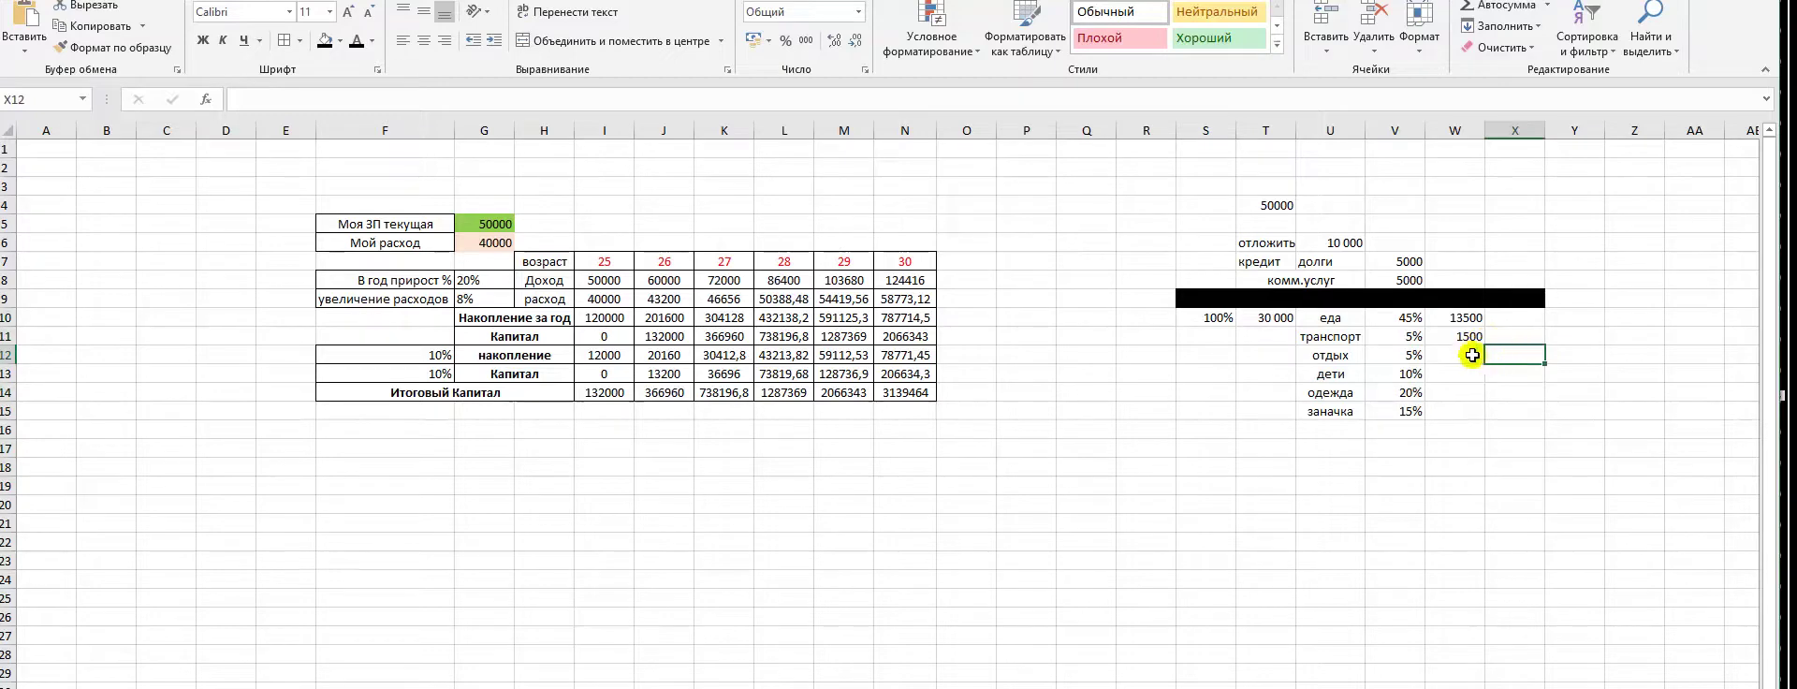
pyautogui.click(1441, 358)
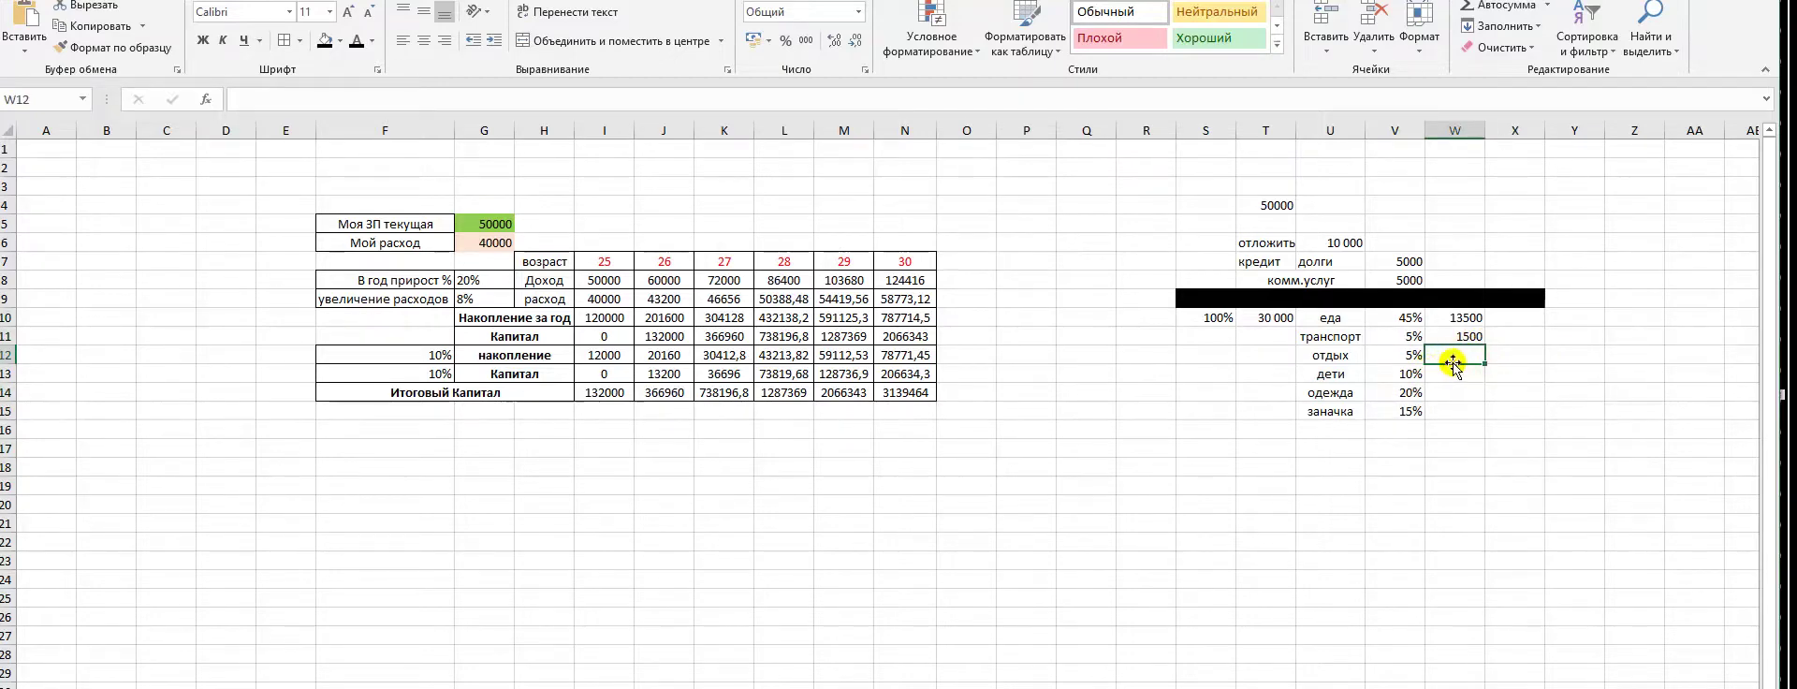
pyautogui.write('=')
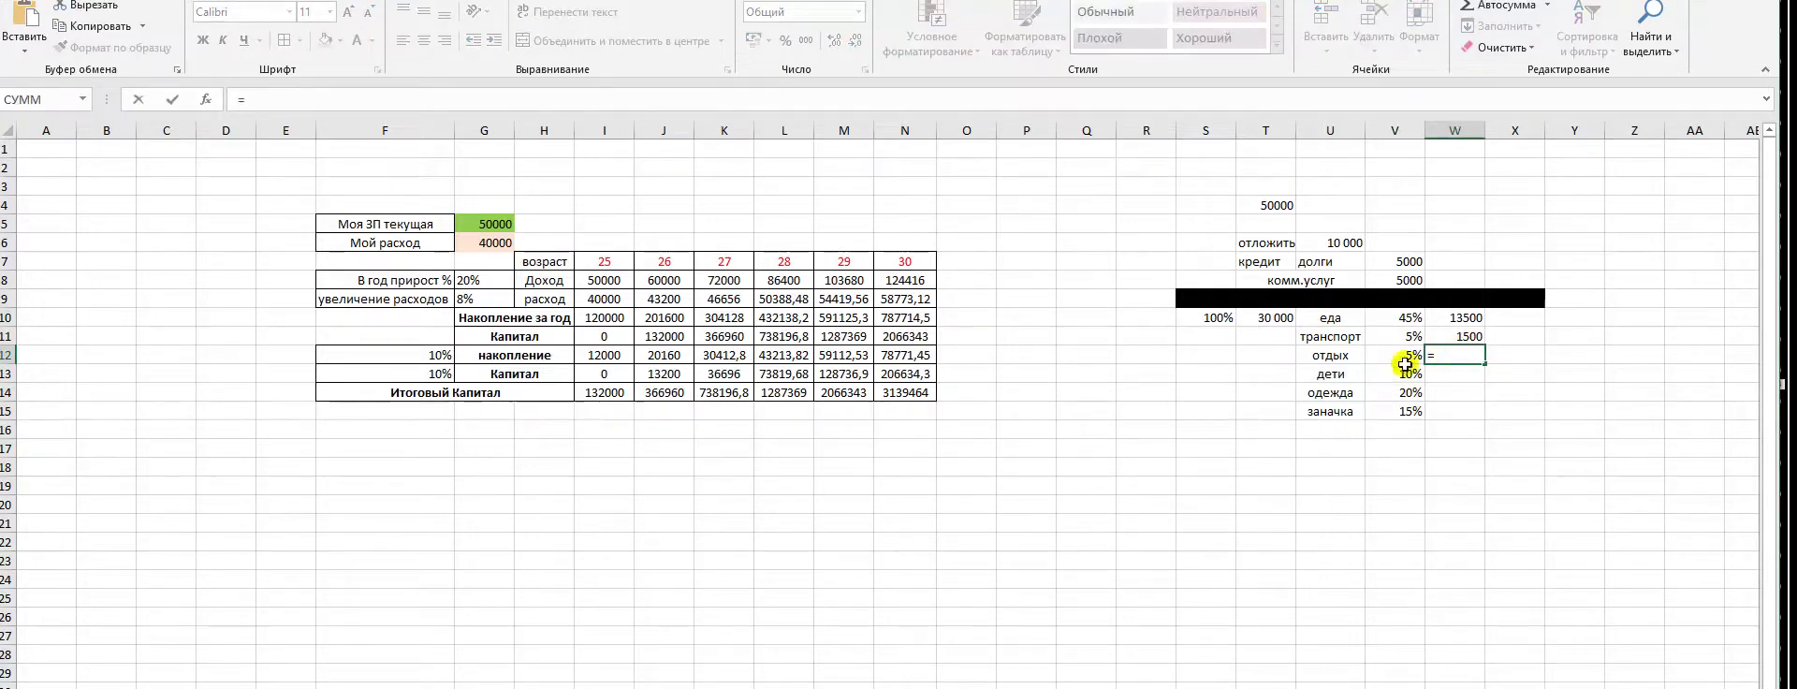
pyautogui.click(1286, 320)
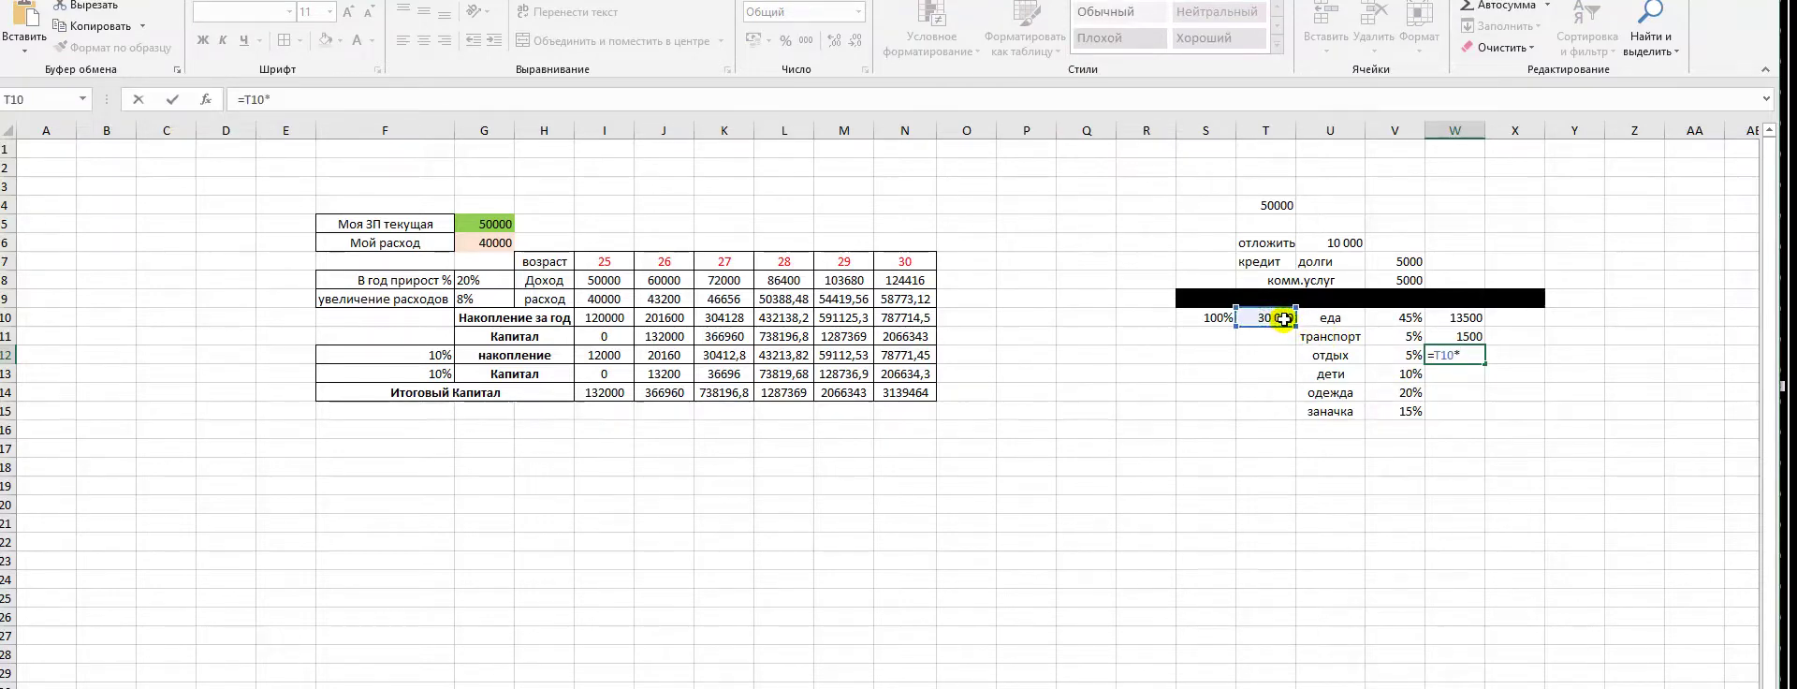
pyautogui.write('*')
pyautogui.click(1408, 354)
pyautogui.press('Return')
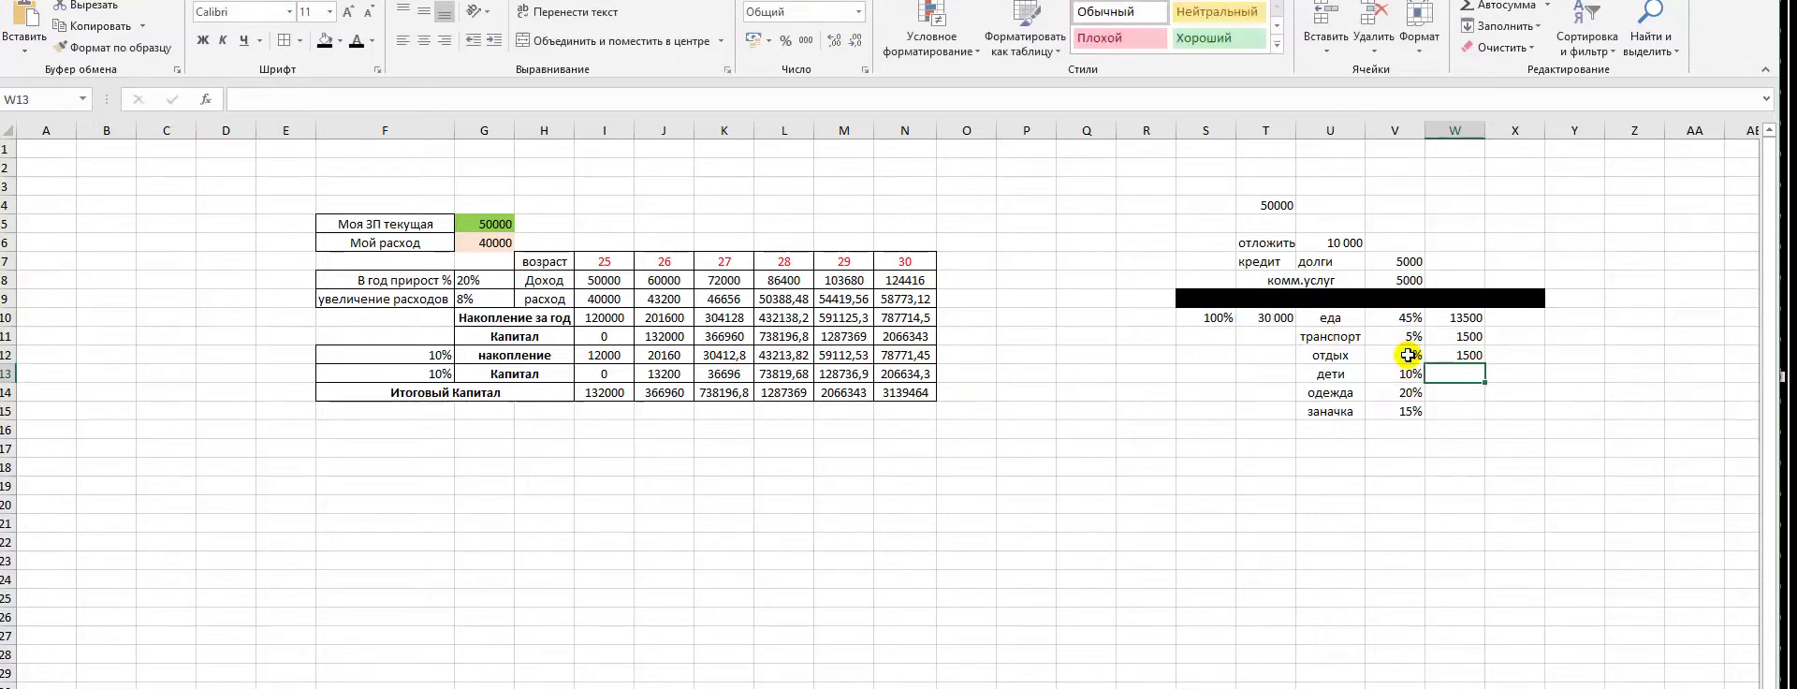
pyautogui.click(1458, 449)
pyautogui.moveTo(1403, 318); pyautogui.dragTo(1404, 411)
pyautogui.click(1516, 412)
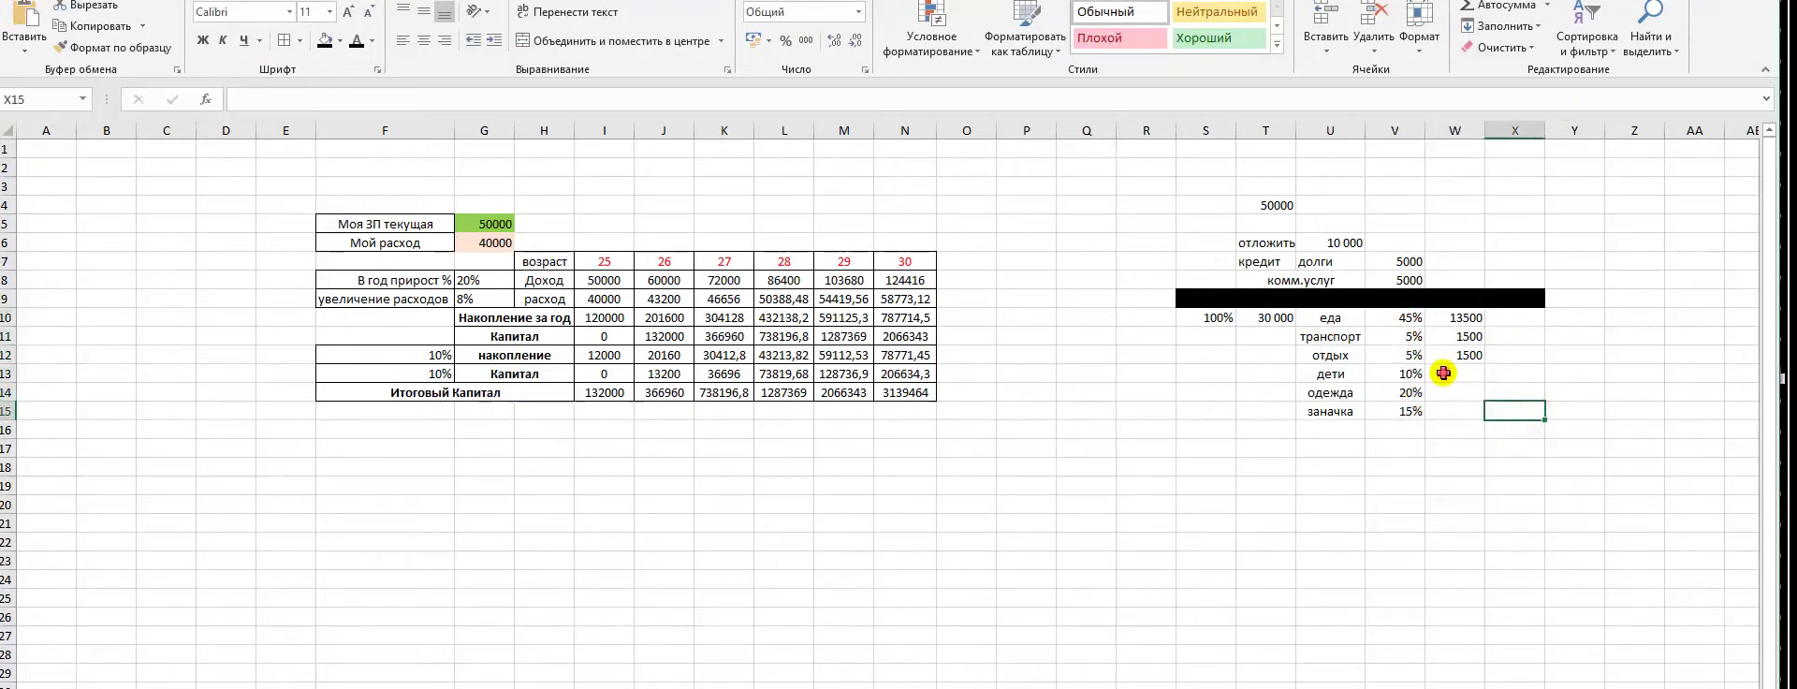
pyautogui.click(1444, 372)
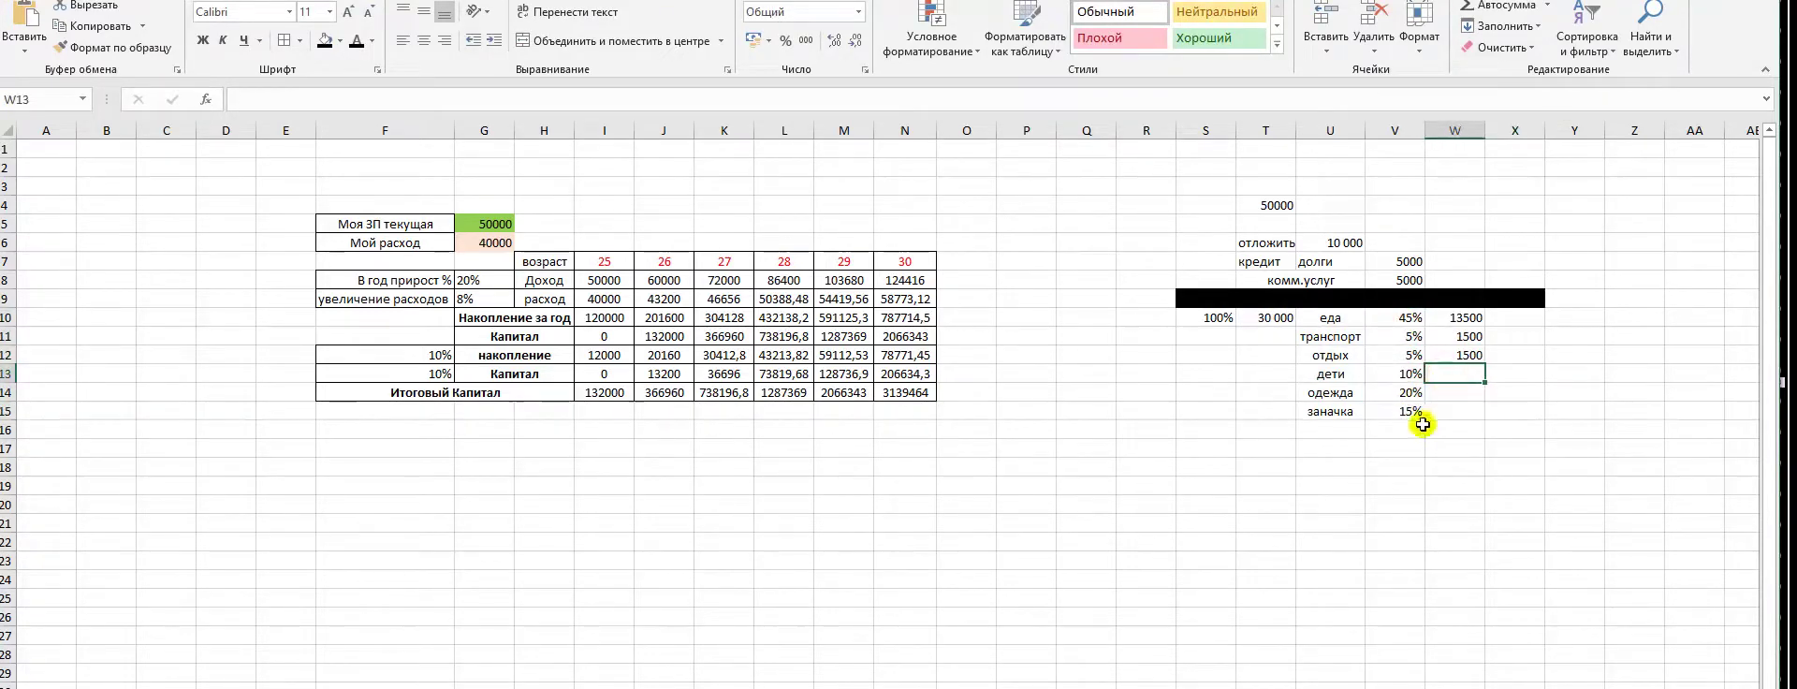
pyautogui.click(1207, 318)
pyautogui.click(1317, 449)
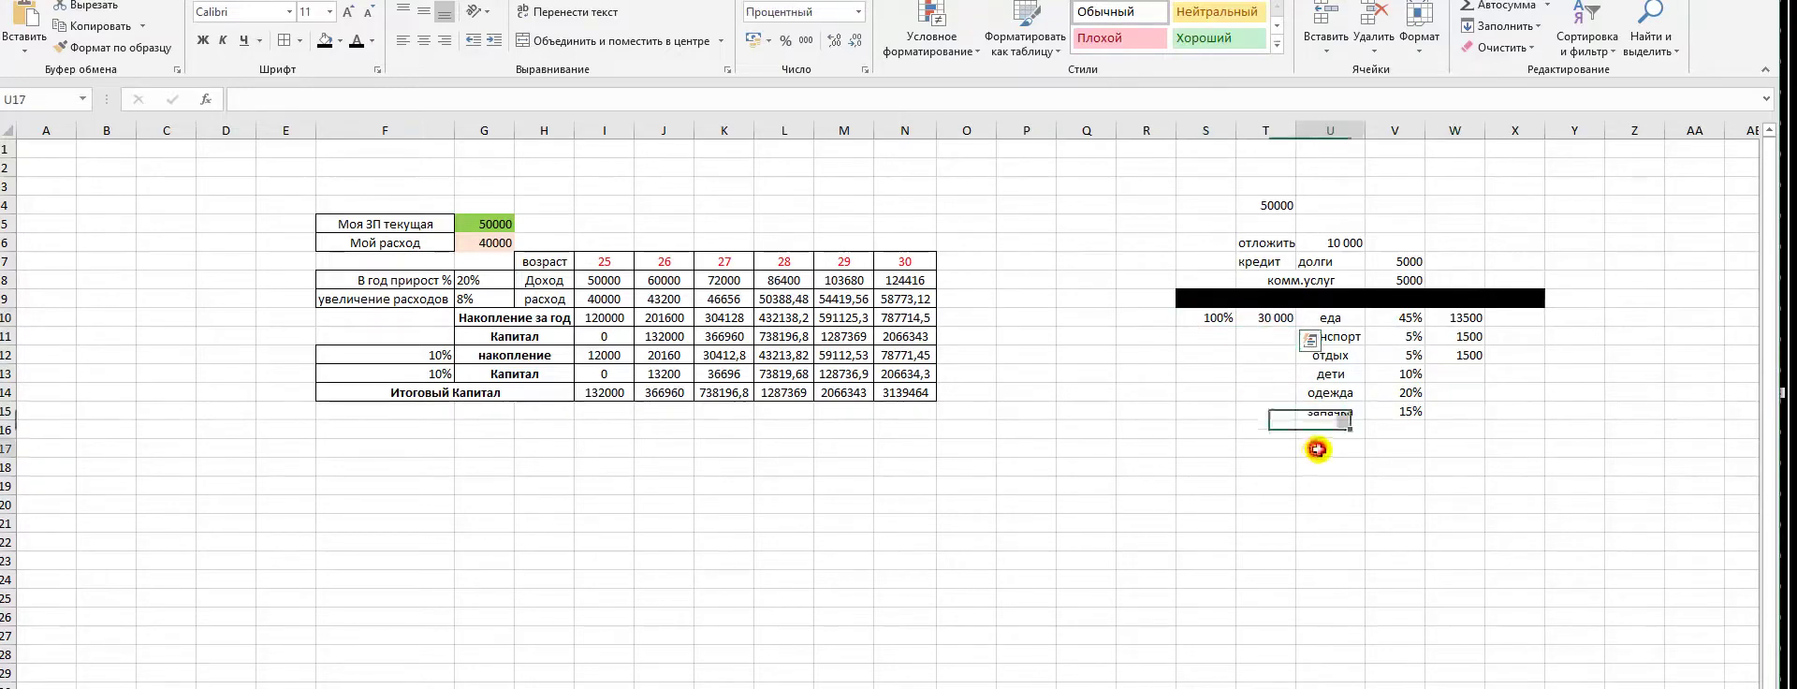
pyautogui.click(1455, 375)
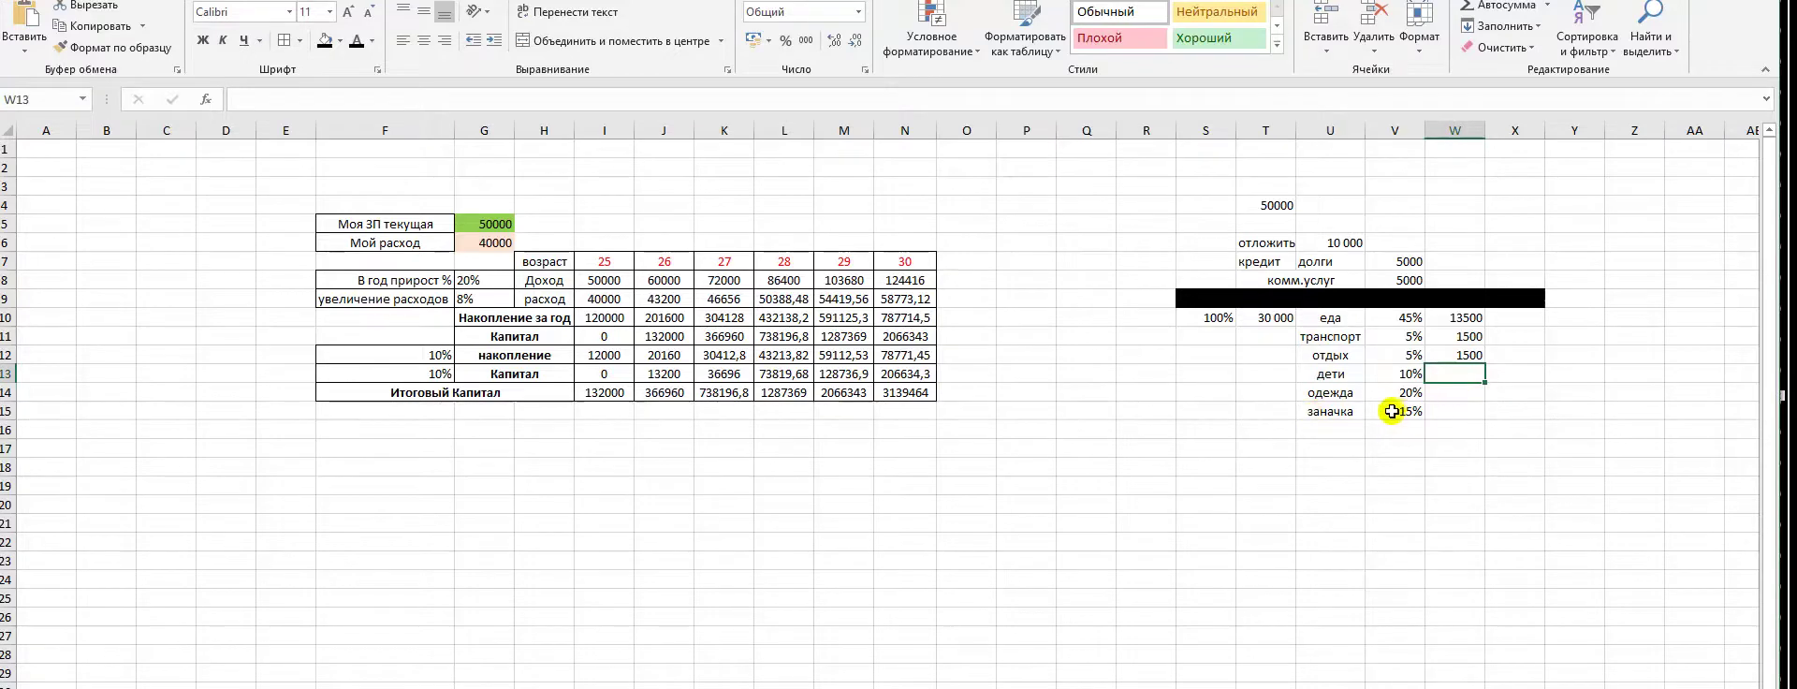
pyautogui.click(1328, 485)
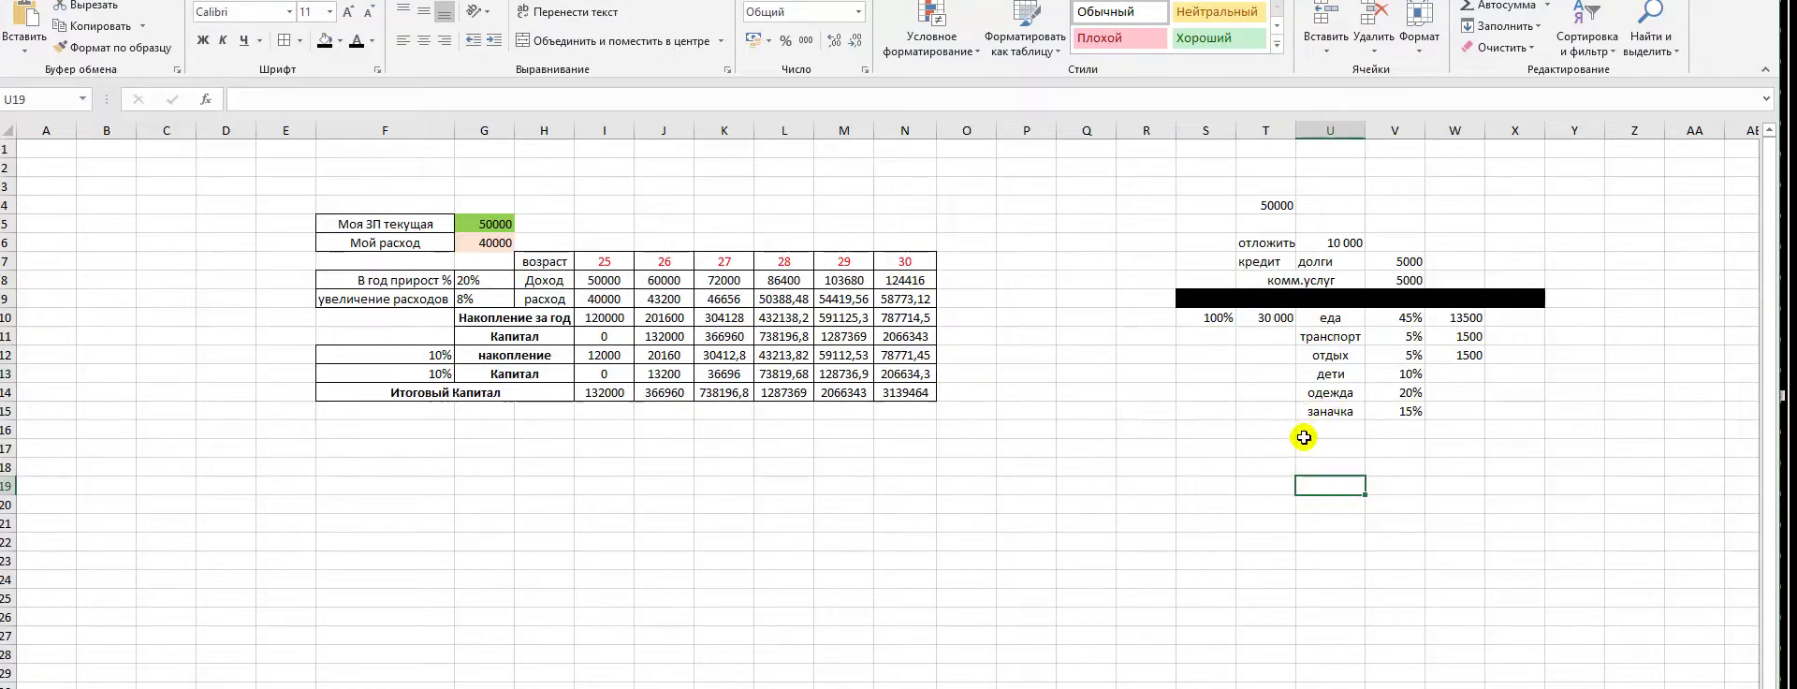
# Enter the label "стамотолог" in S16, below the expense budget
pyautogui.click(1200, 432)
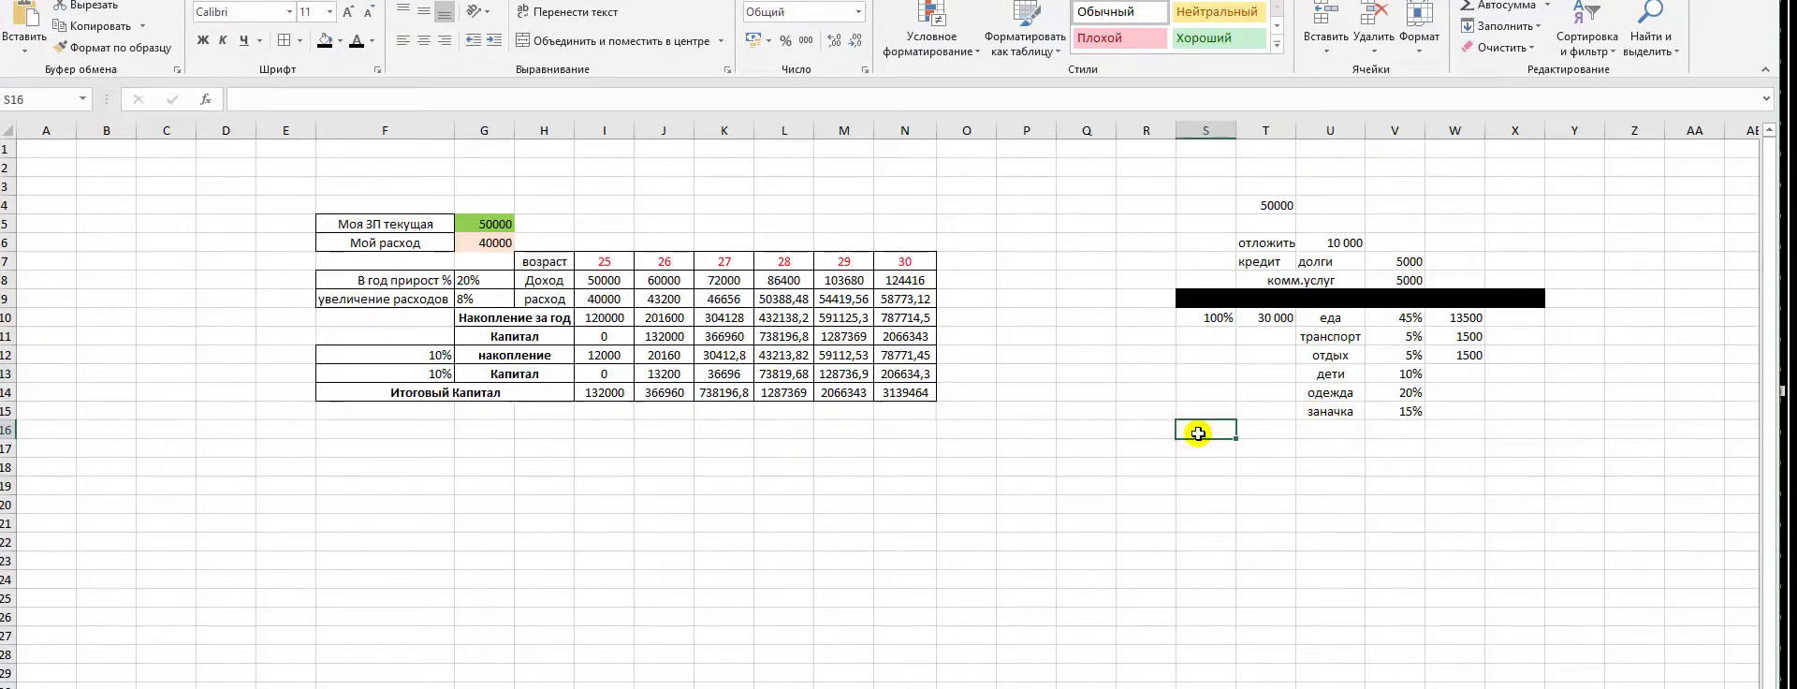
pyautogui.write('стамотолог')
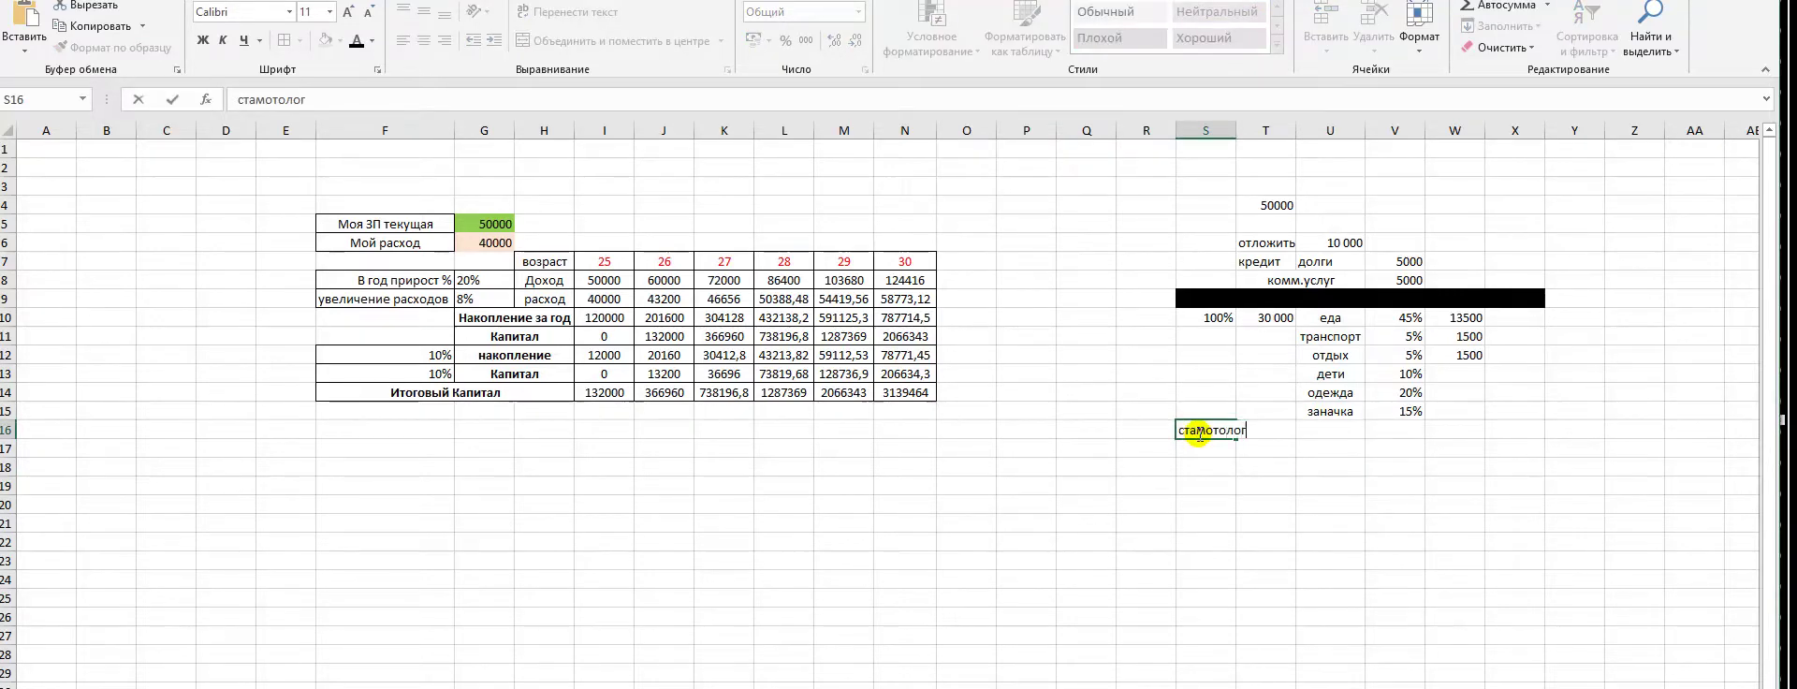
pyautogui.press('Return')
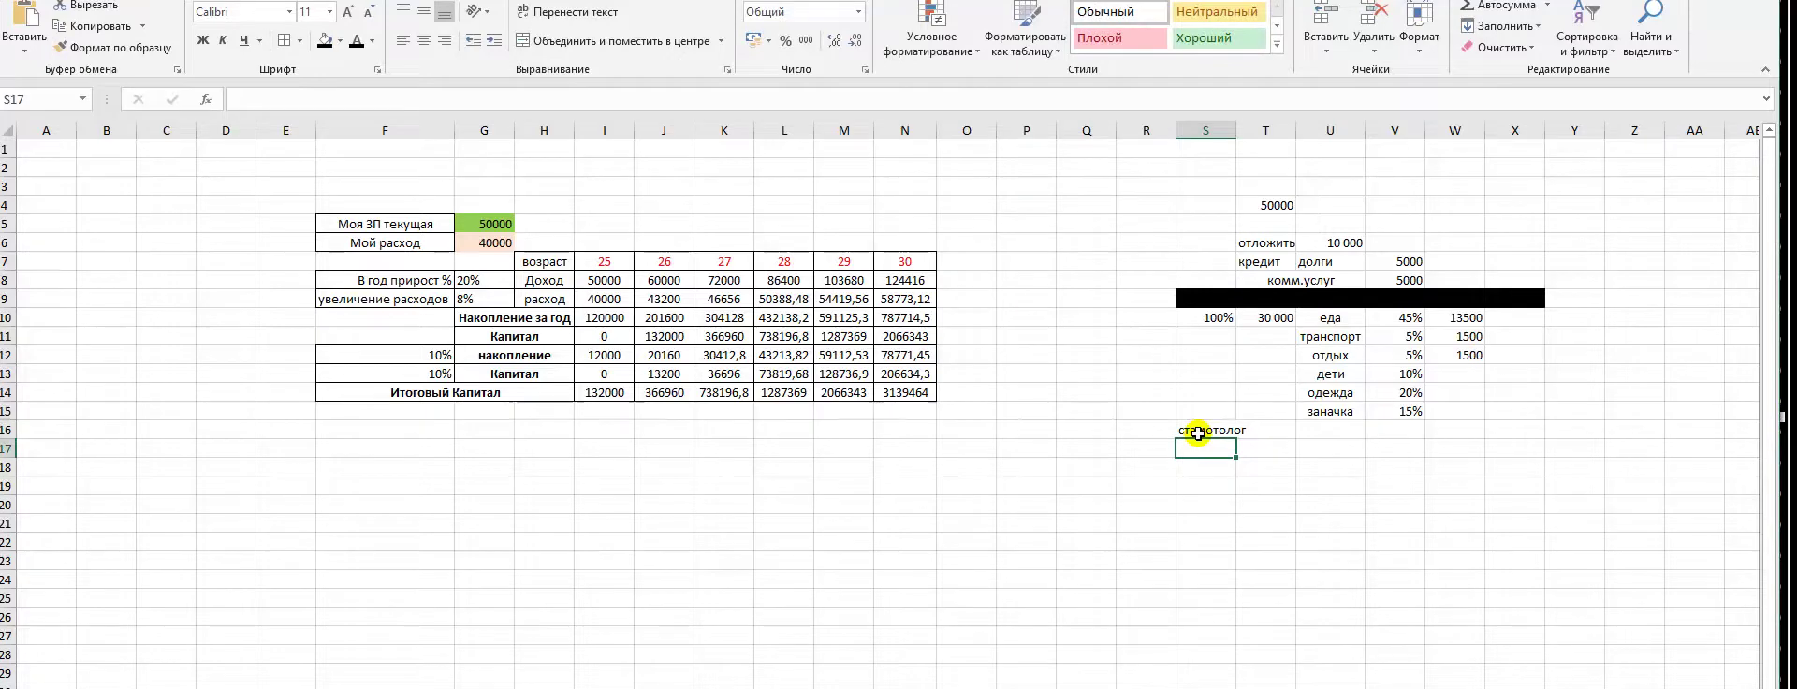
# Enter the labels "прокол колеса", "т,О" and "ремонт Б/Т" in S17 to S19, under "стамотолог"
pyautogui.write('кол колеса')
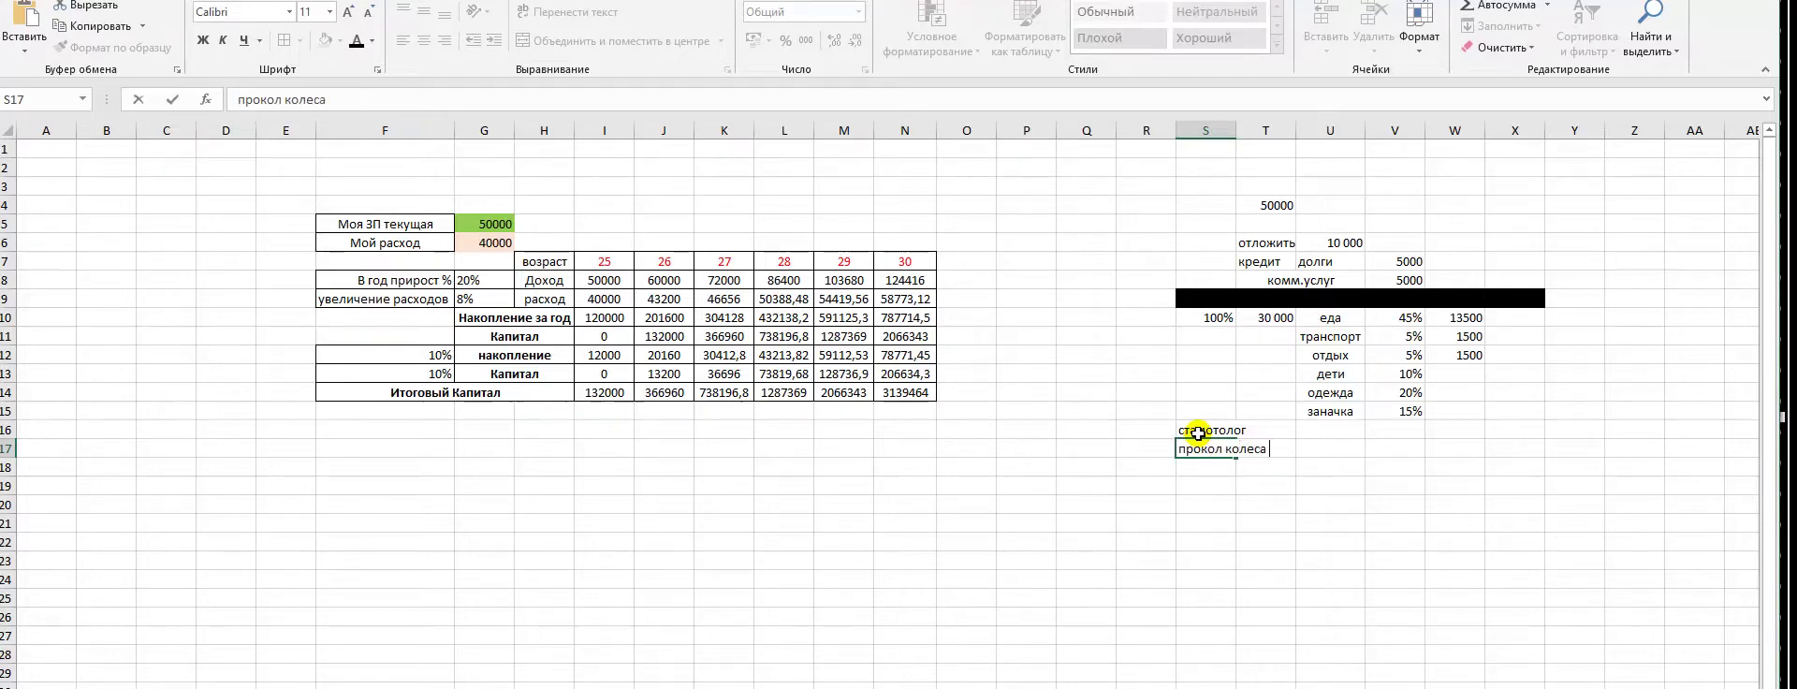
pyautogui.press('Return')
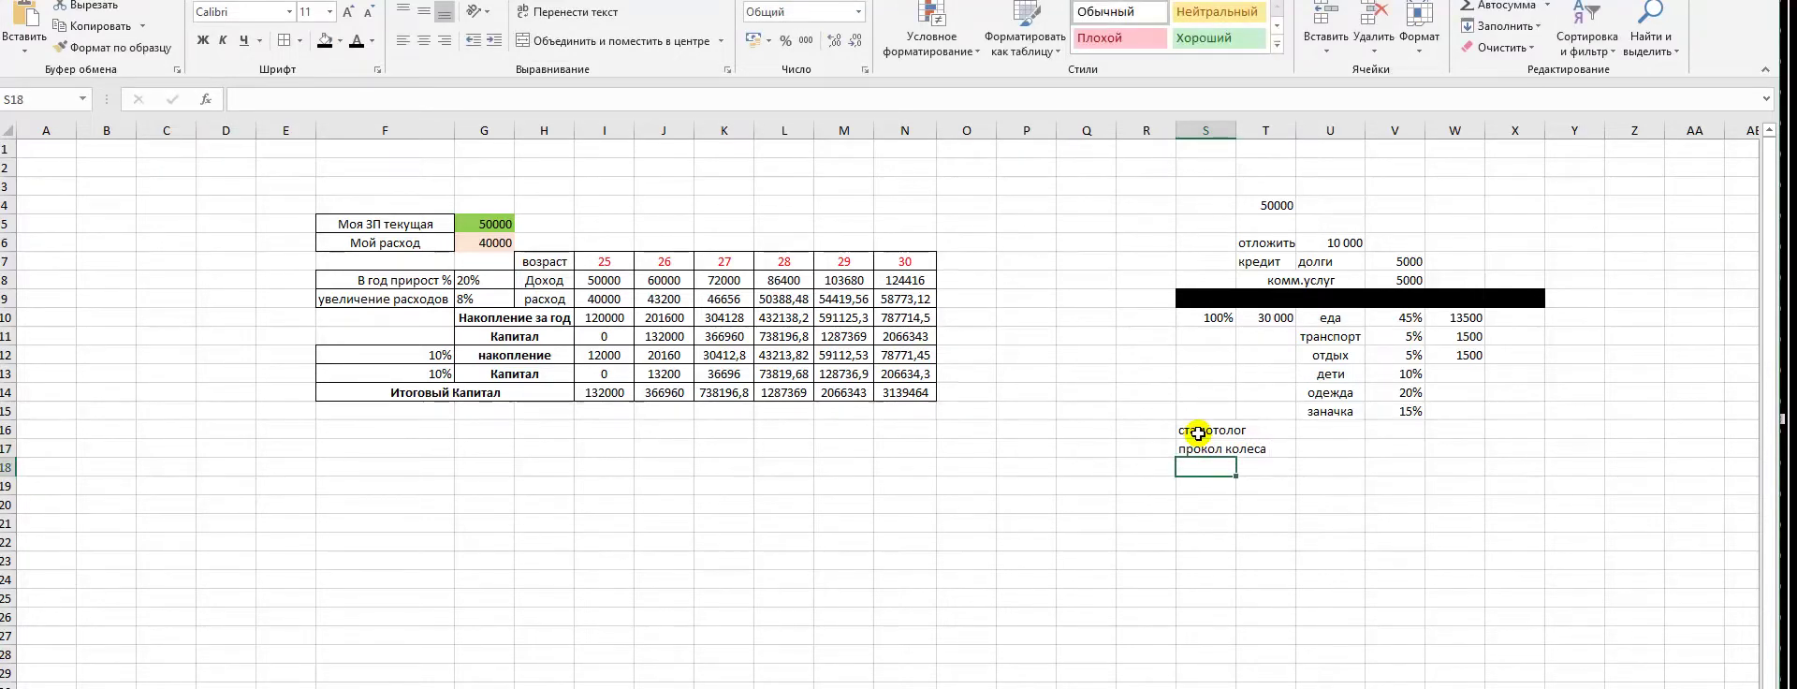
pyautogui.write('т,О')
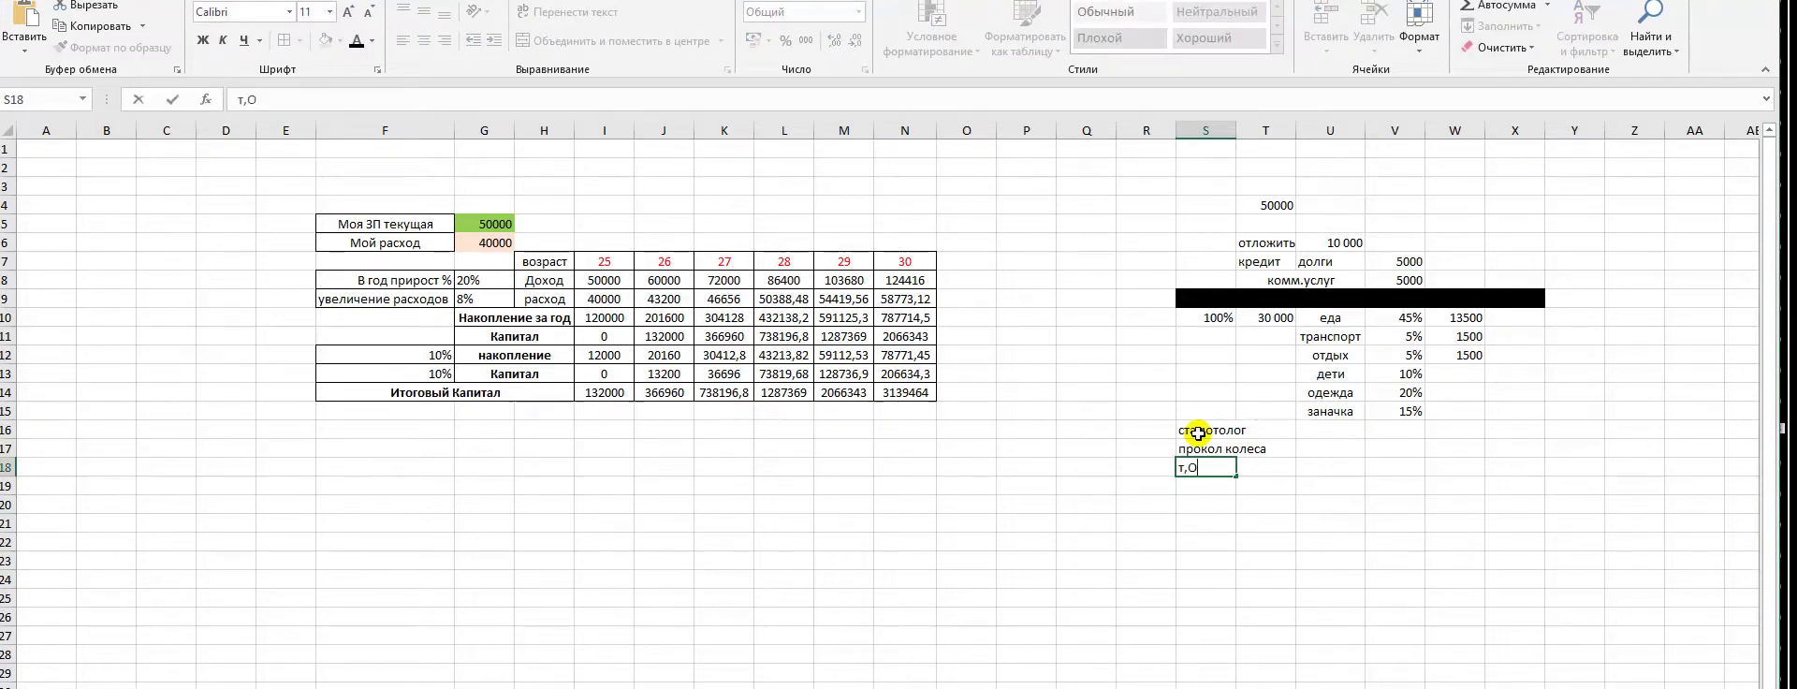
pyautogui.press('Return')
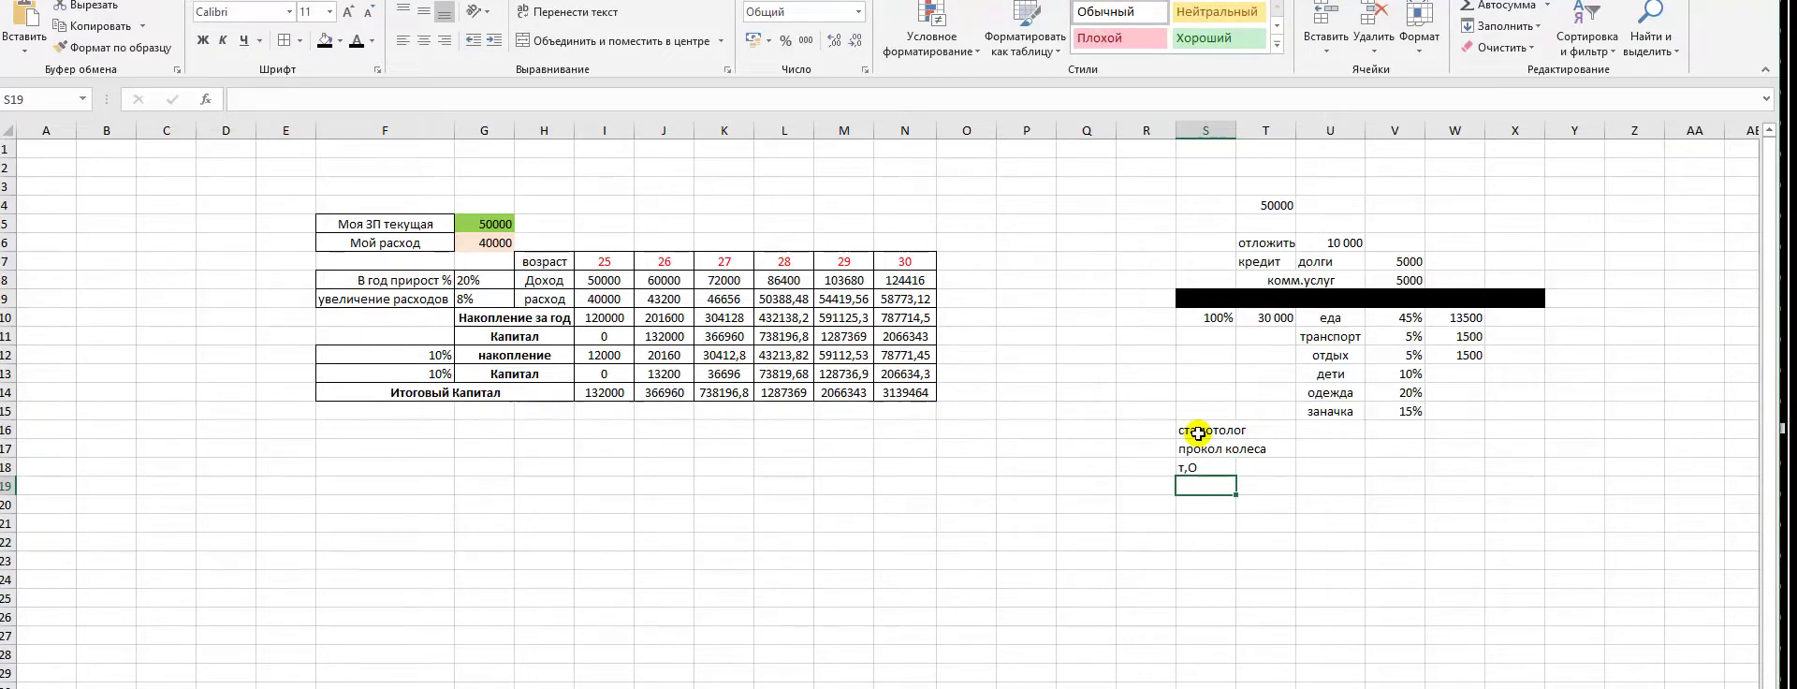
pyautogui.write('ремонт Б/Т')
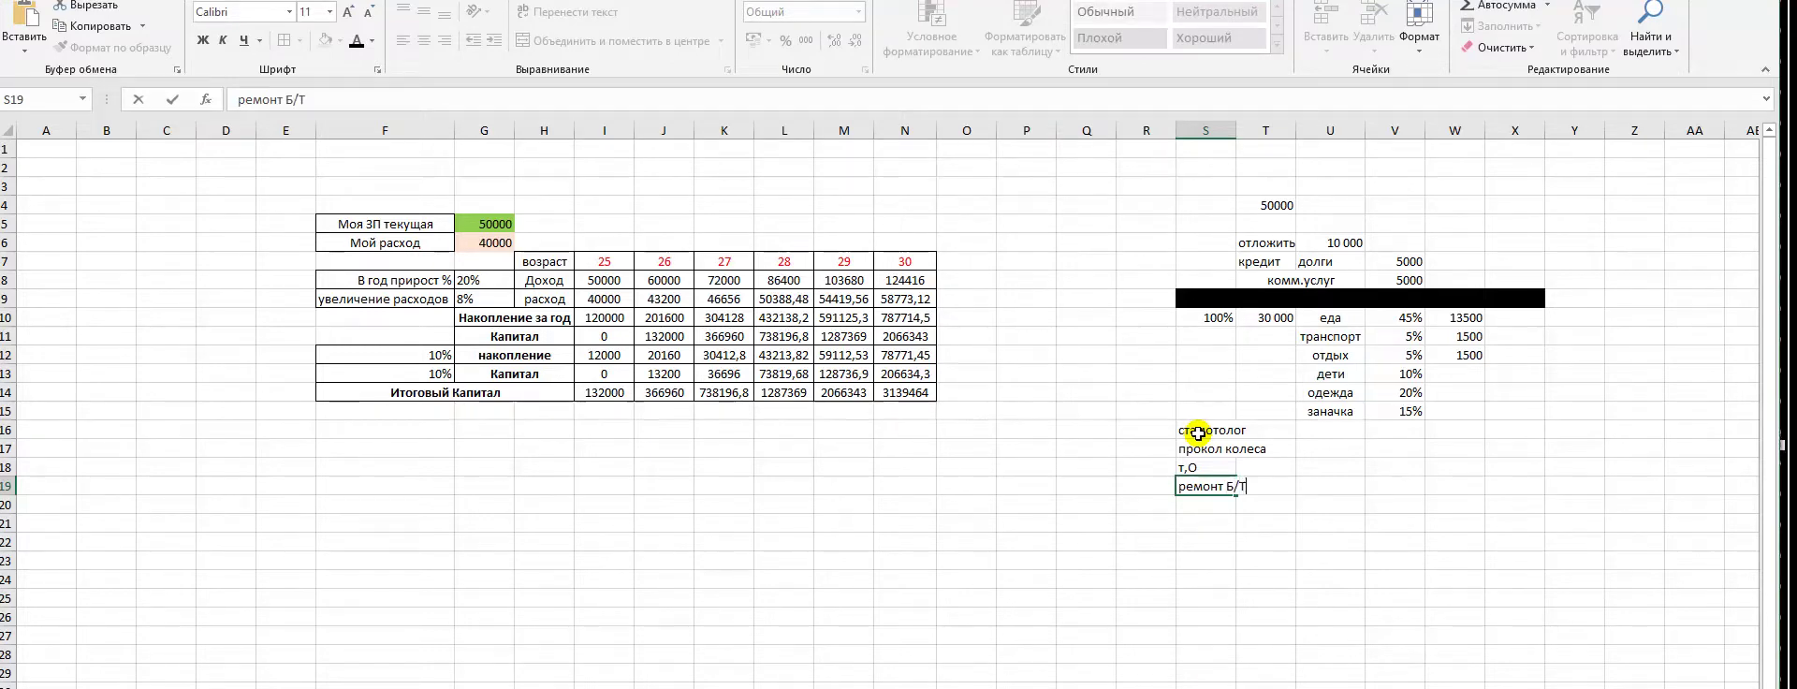
pyautogui.press('Return')
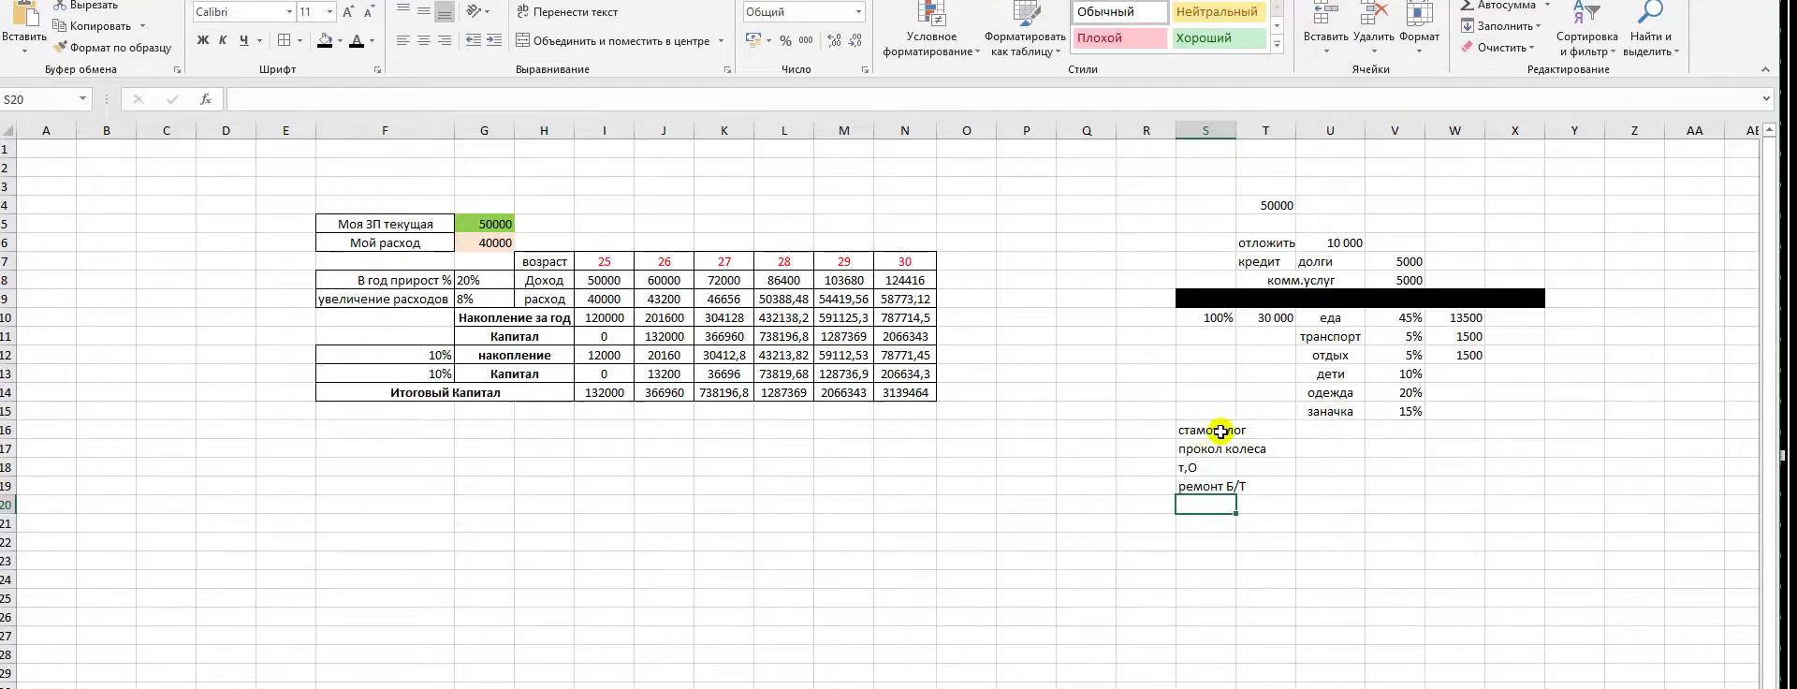
# Examine the еда row's share and amount in U10:W10 alongside the unexpected expense labels in S16:S19
pyautogui.moveTo(1188, 433); pyautogui.dragTo(1244, 485)
pyautogui.moveTo(1334, 320); pyautogui.dragTo(1464, 320)
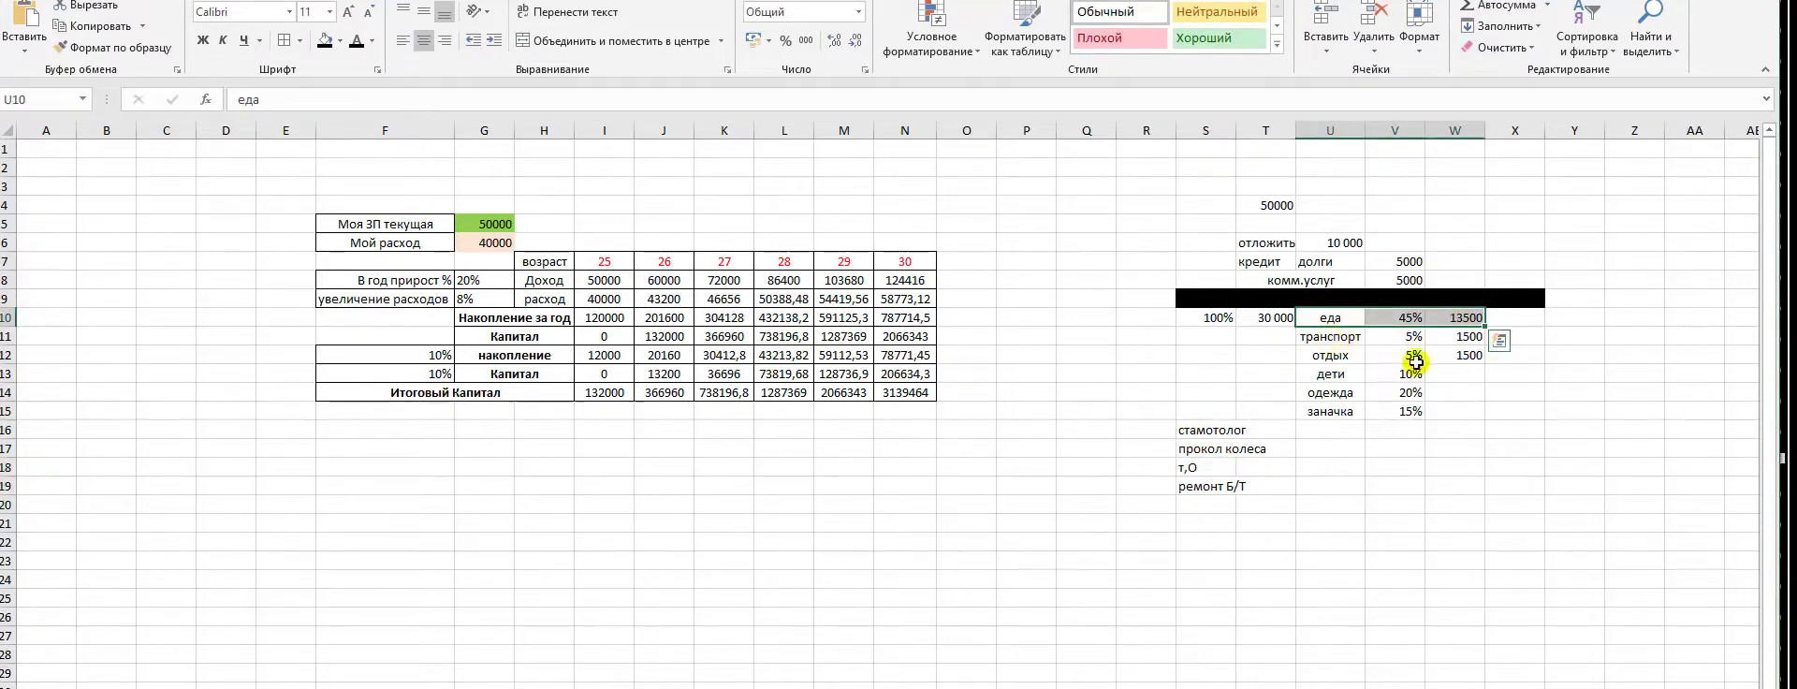
pyautogui.click(1329, 337)
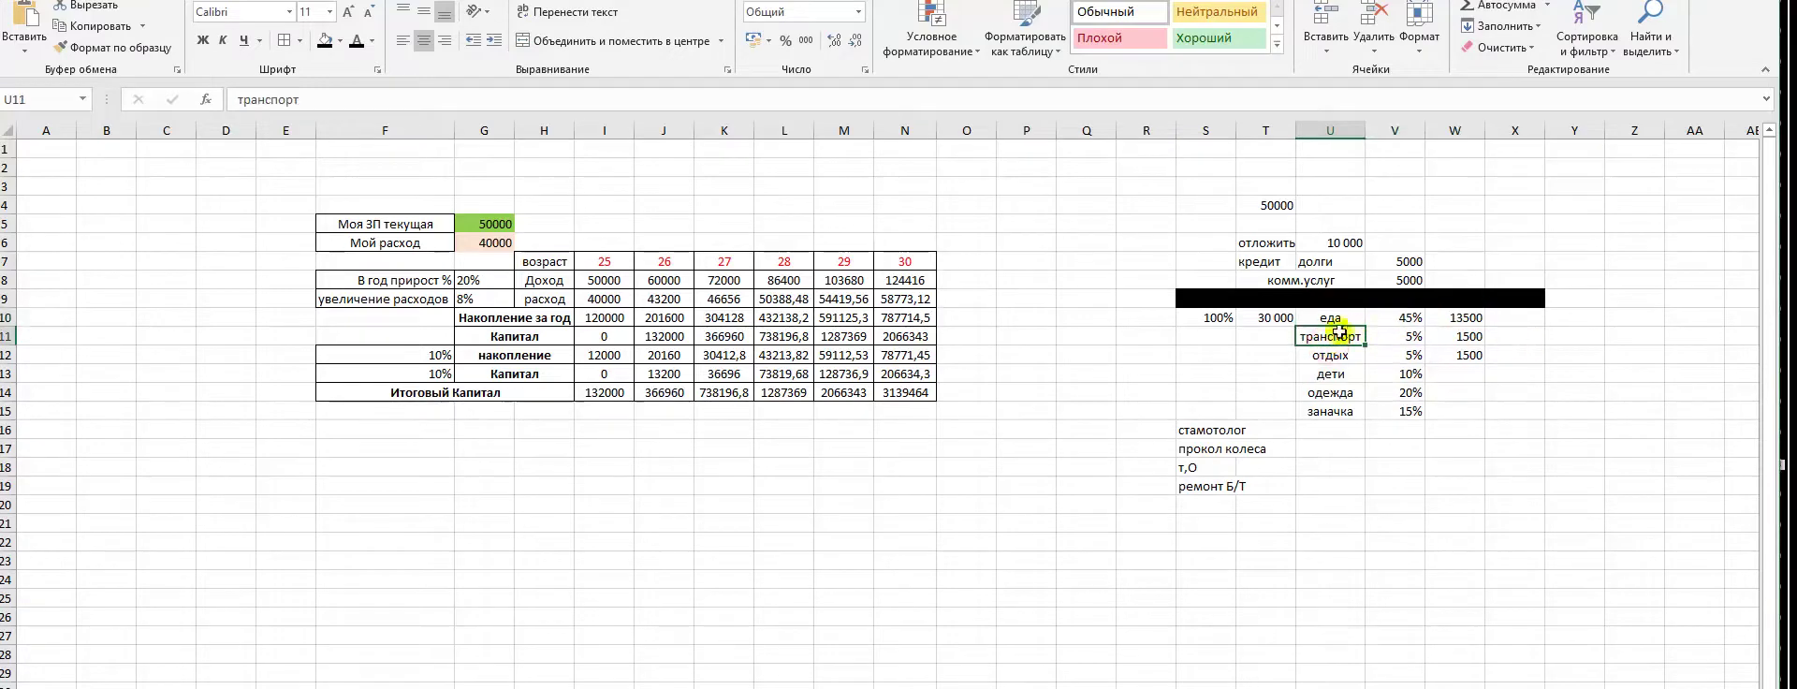
pyautogui.moveTo(1329, 323); pyautogui.dragTo(1459, 323)
pyautogui.click(1453, 374)
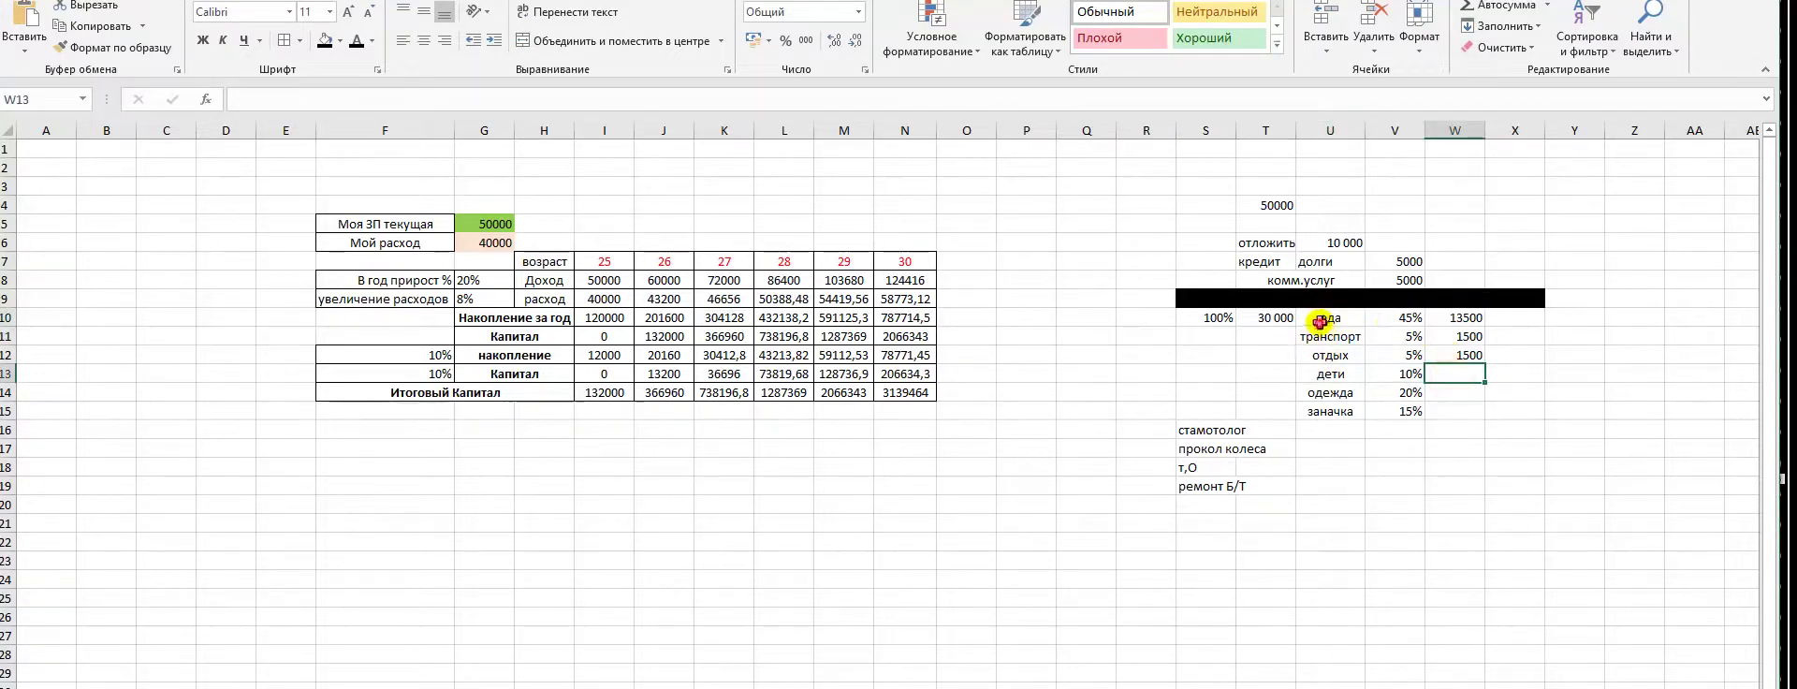
pyautogui.moveTo(1329, 318); pyautogui.dragTo(1459, 321)
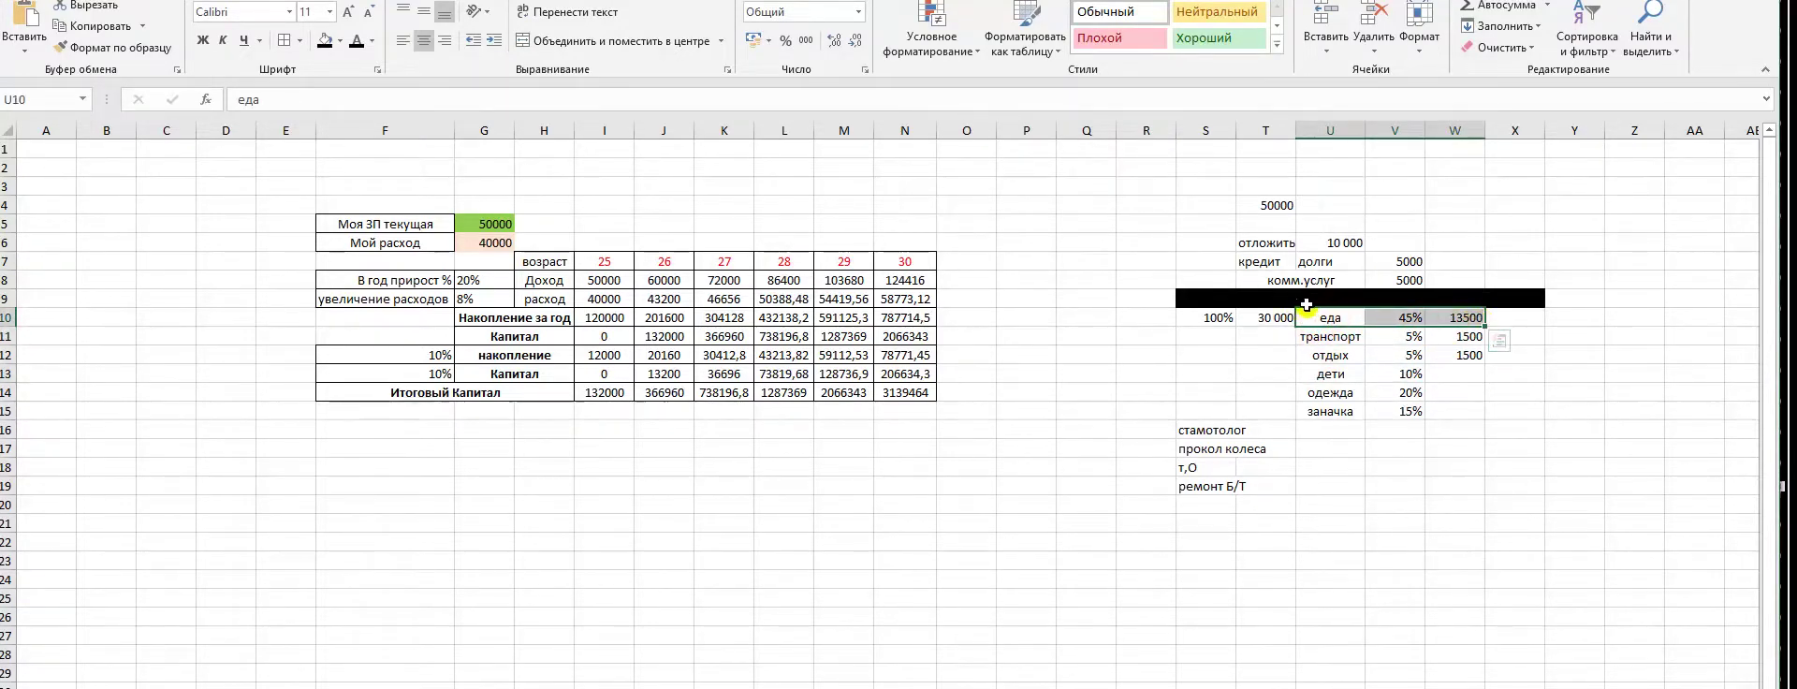
pyautogui.click(1469, 486)
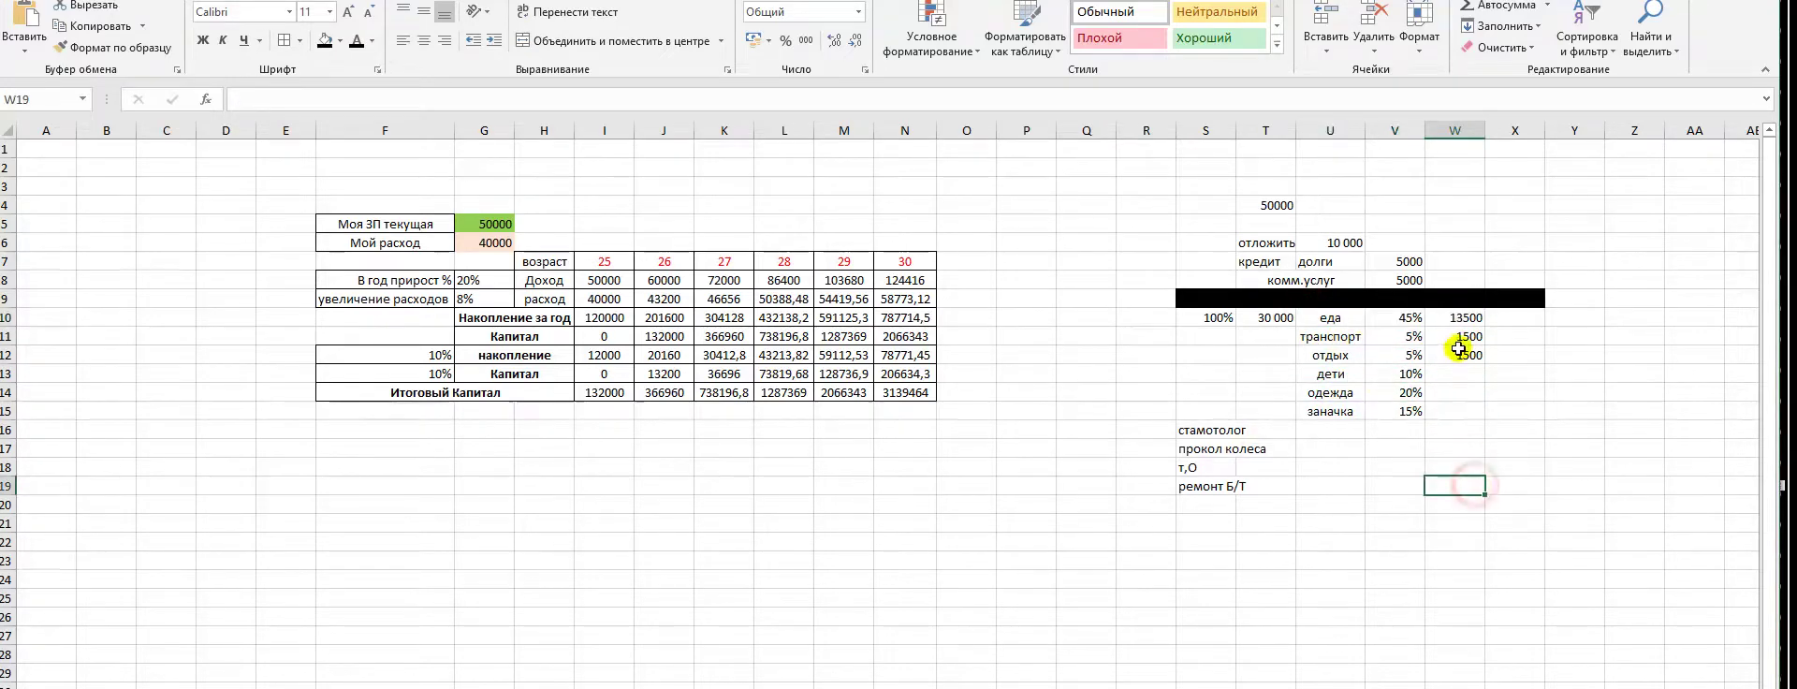
pyautogui.click(1458, 318)
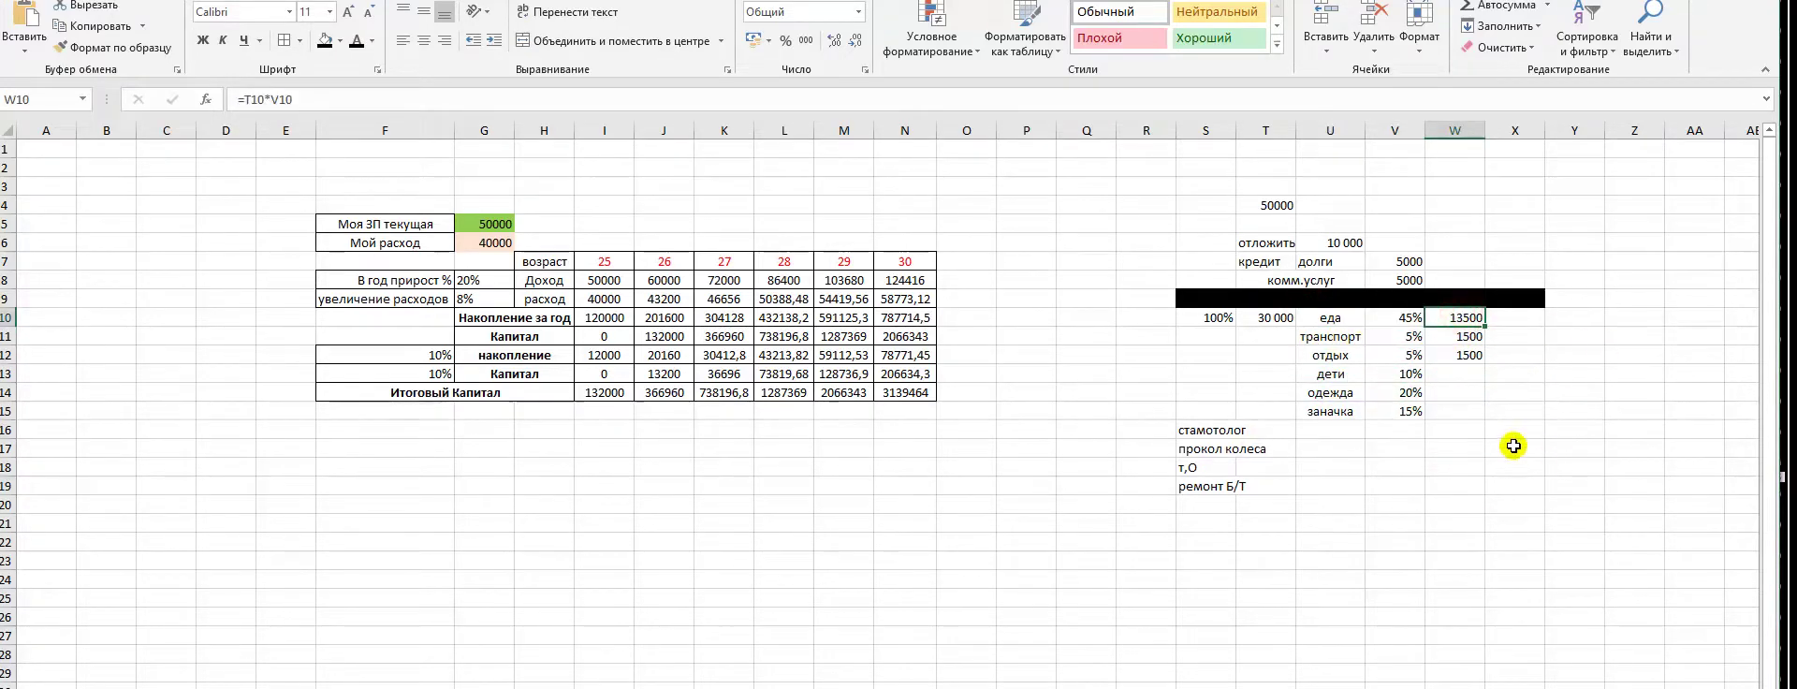
# Capture the sheet area and mark it up in red, boxing the еда row and pointing arrows at the current salary and the еда amount
pyautogui.press('Print')
pyautogui.moveTo(77, 39); pyautogui.dragTo(1617, 643)
pyautogui.click(1634, 537)
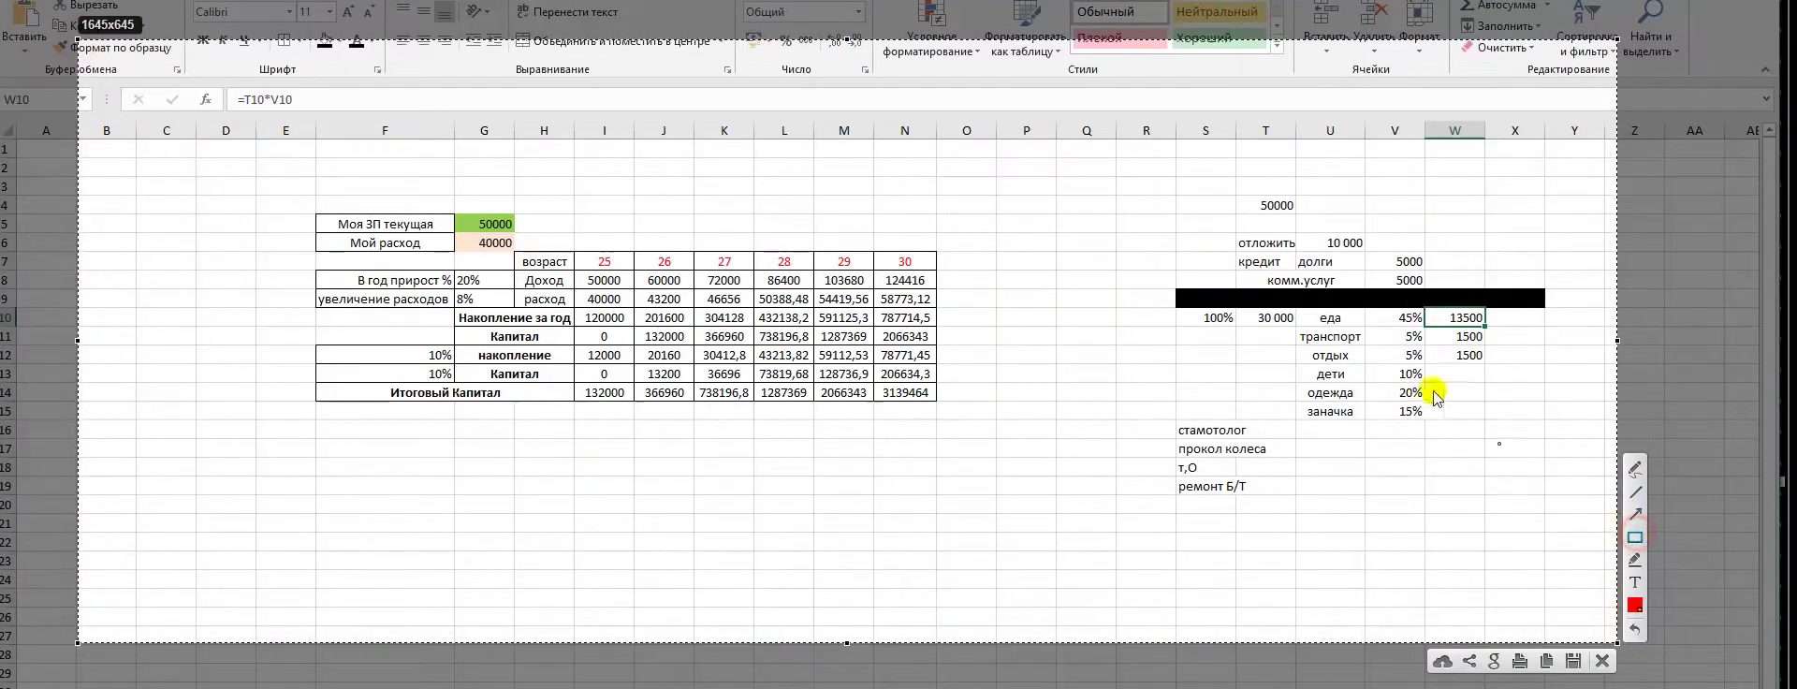
pyautogui.moveTo(1296, 309); pyautogui.dragTo(1500, 329)
pyautogui.click(1634, 467)
pyautogui.moveTo(1140, 161)
pyautogui.mouseDown()
pyautogui.moveTo(1176, 165)
pyautogui.moveTo(1161, 234)
pyautogui.mouseUp()
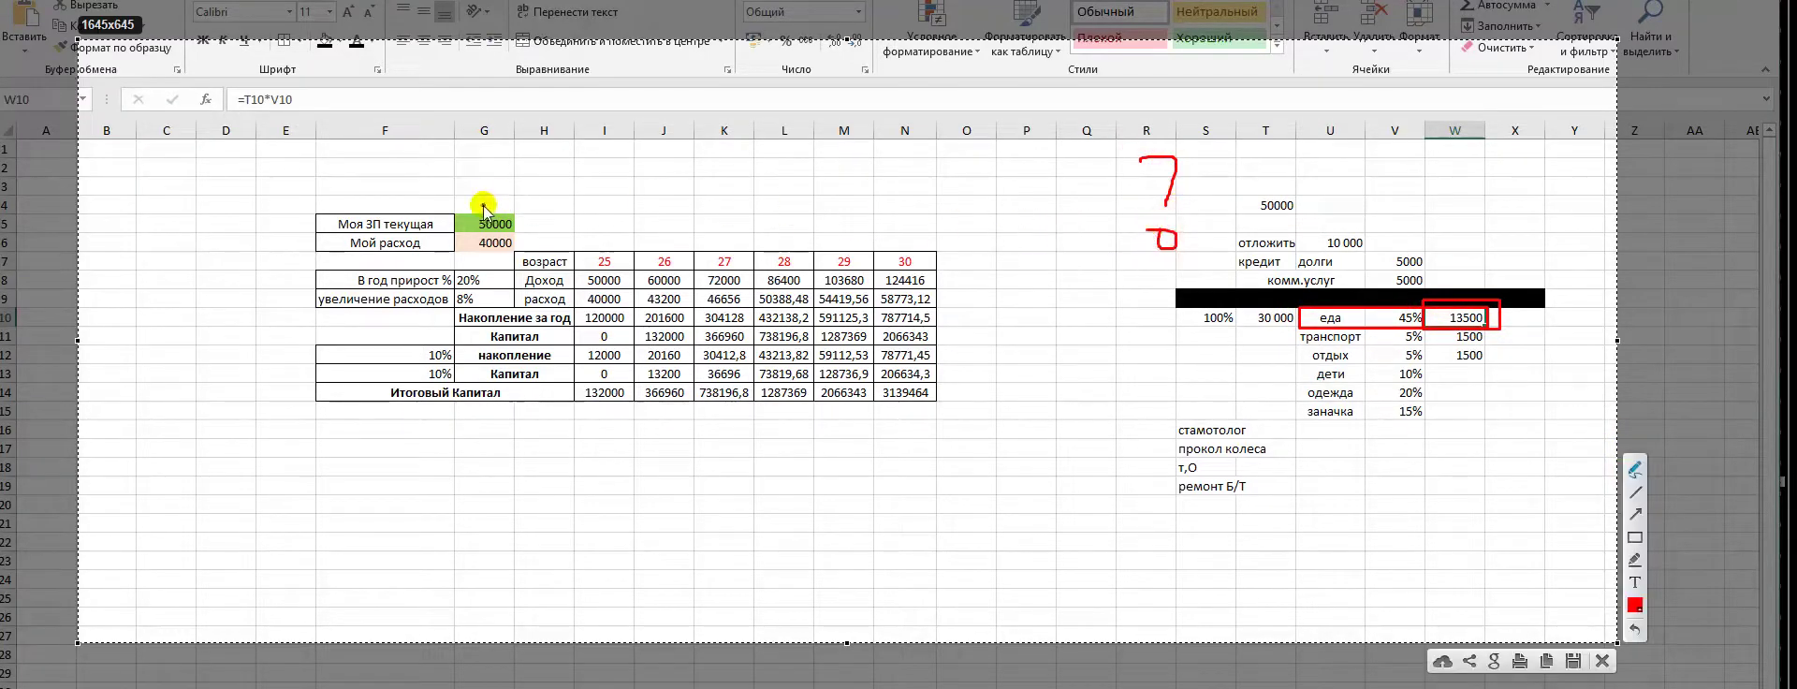
pyautogui.moveTo(484, 208)
pyautogui.mouseDown()
pyautogui.moveTo(505, 242)
pyautogui.moveTo(545, 213)
pyautogui.moveTo(473, 208)
pyautogui.mouseUp()
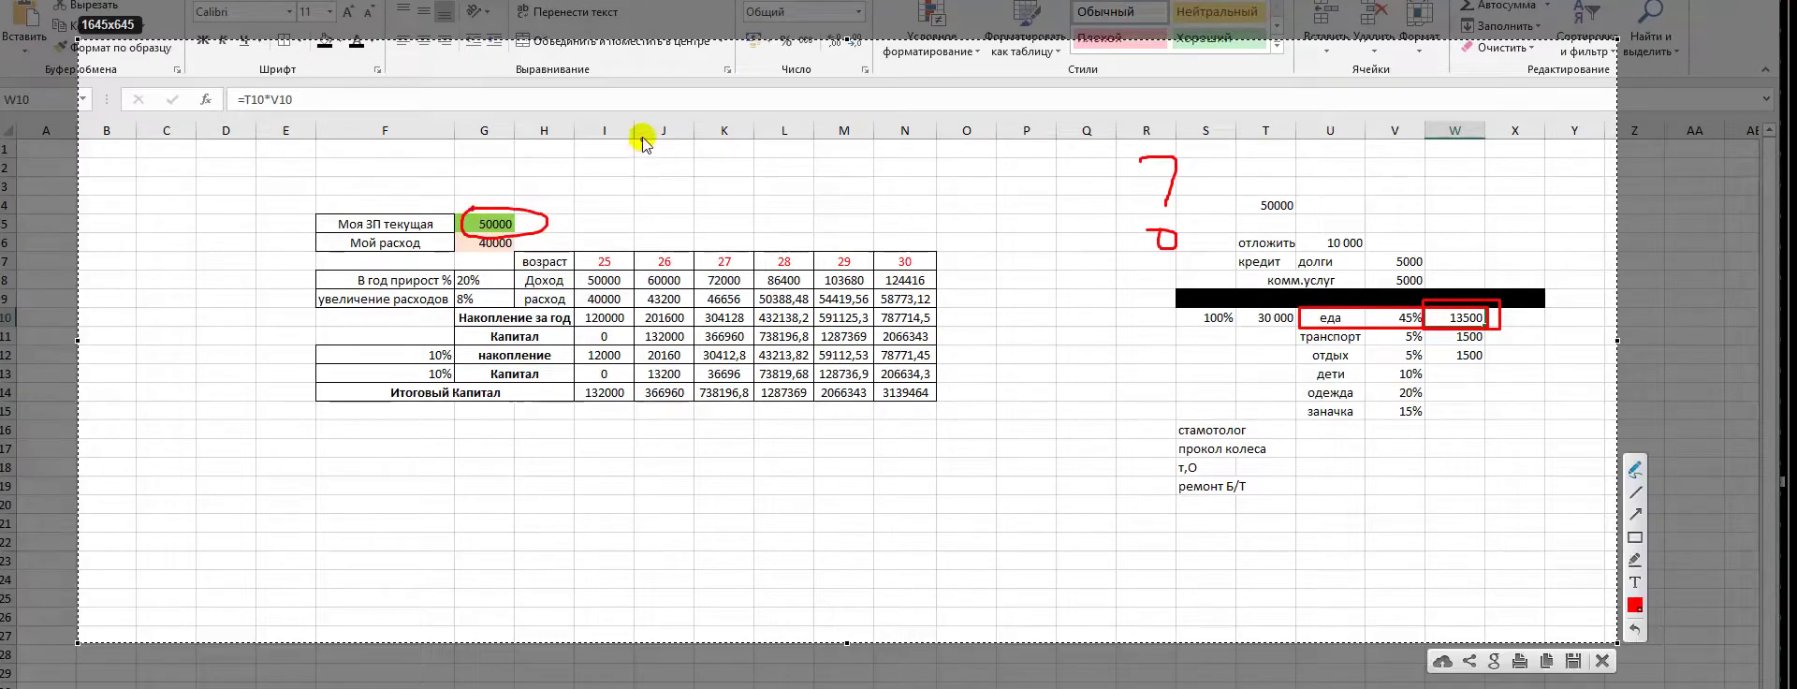
pyautogui.moveTo(642, 142)
pyautogui.mouseDown()
pyautogui.moveTo(520, 196)
pyautogui.moveTo(571, 190)
pyautogui.mouseUp()
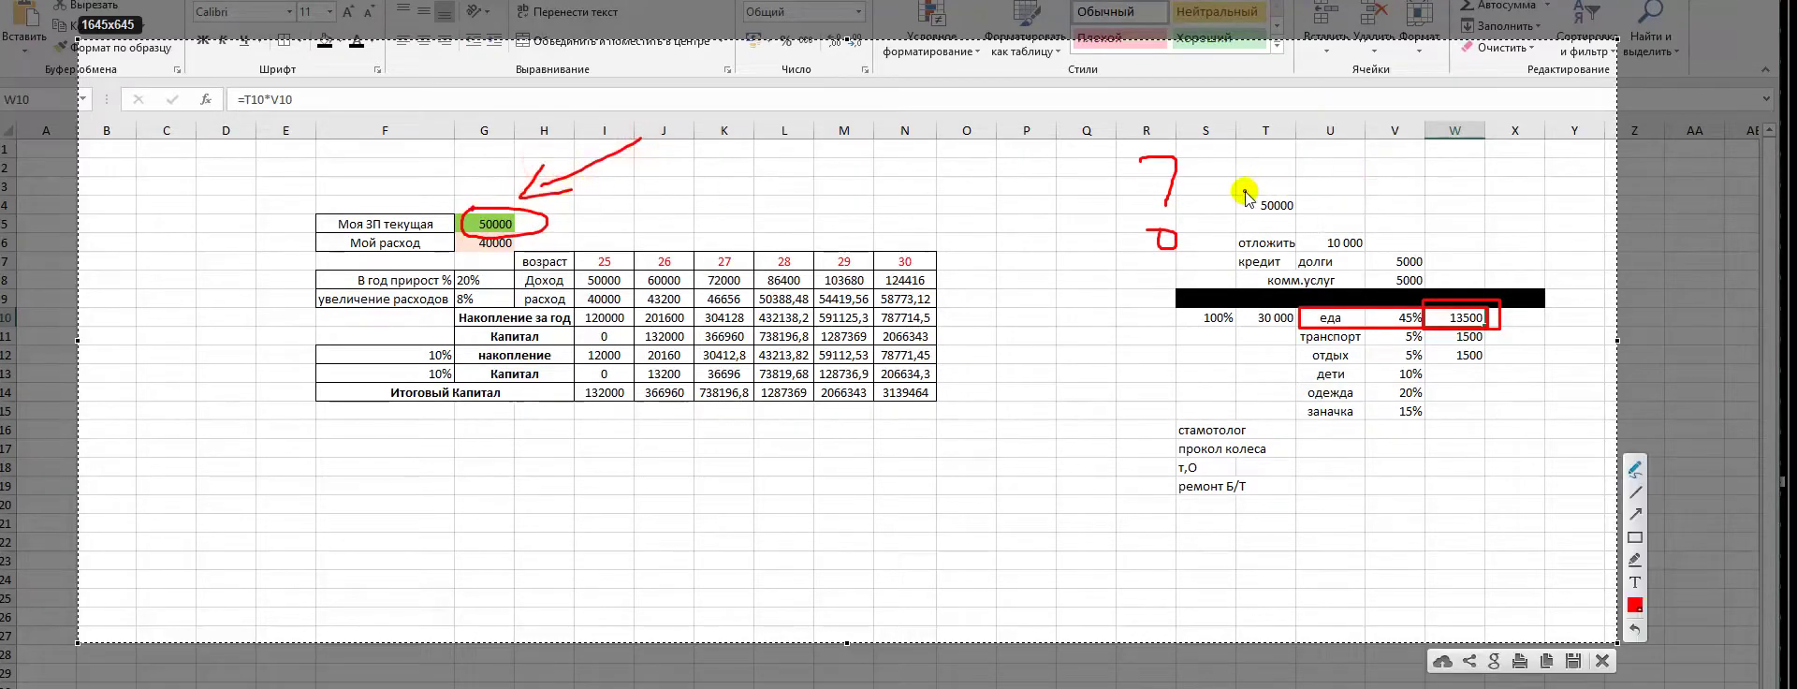
pyautogui.moveTo(1497, 231); pyautogui.dragTo(1465, 301)
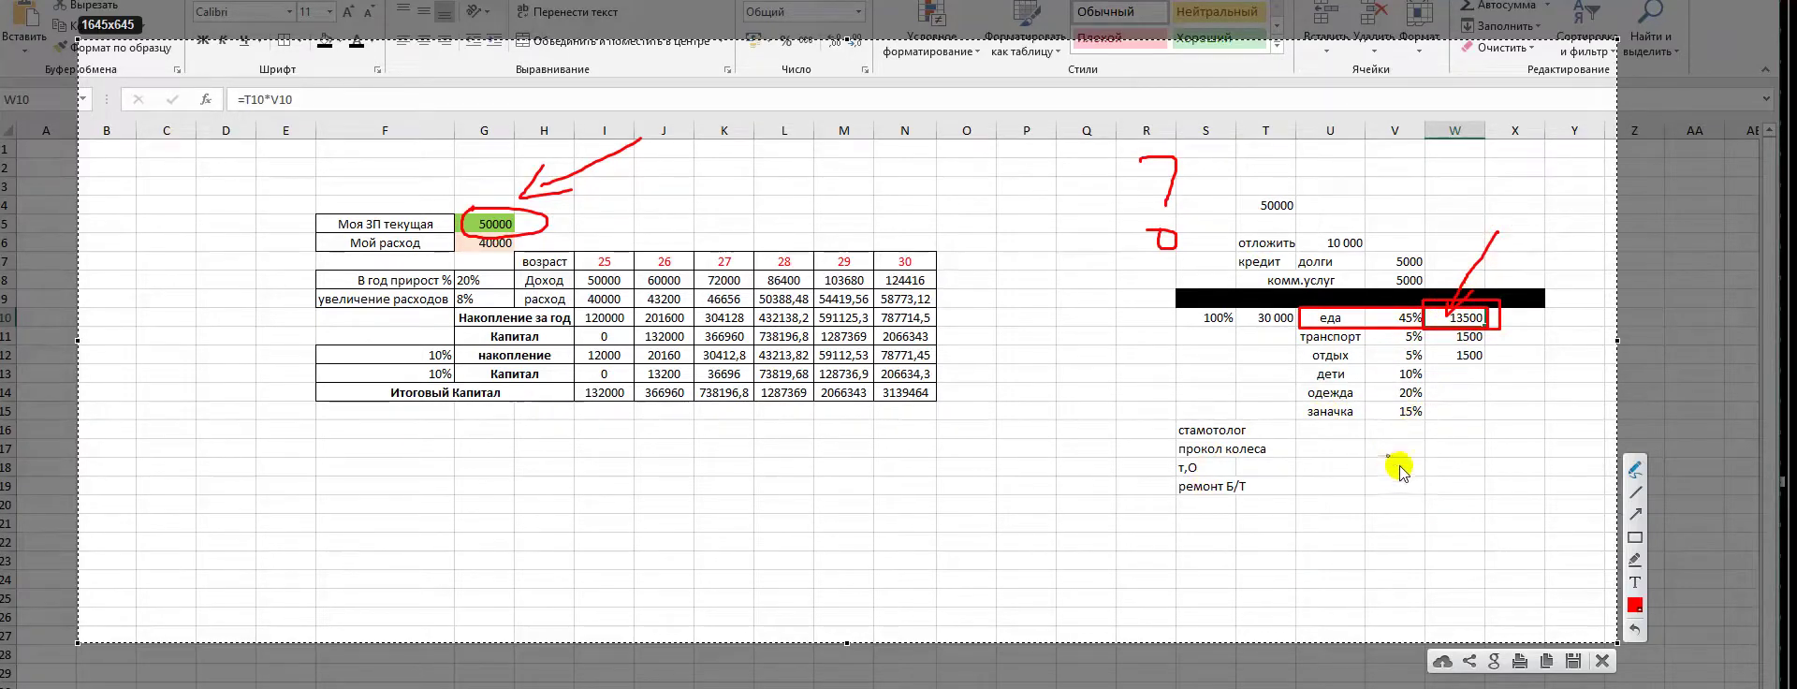
pyautogui.moveTo(1525, 503)
pyautogui.mouseDown()
pyautogui.moveTo(1484, 434)
pyautogui.moveTo(1511, 431)
pyautogui.mouseUp()
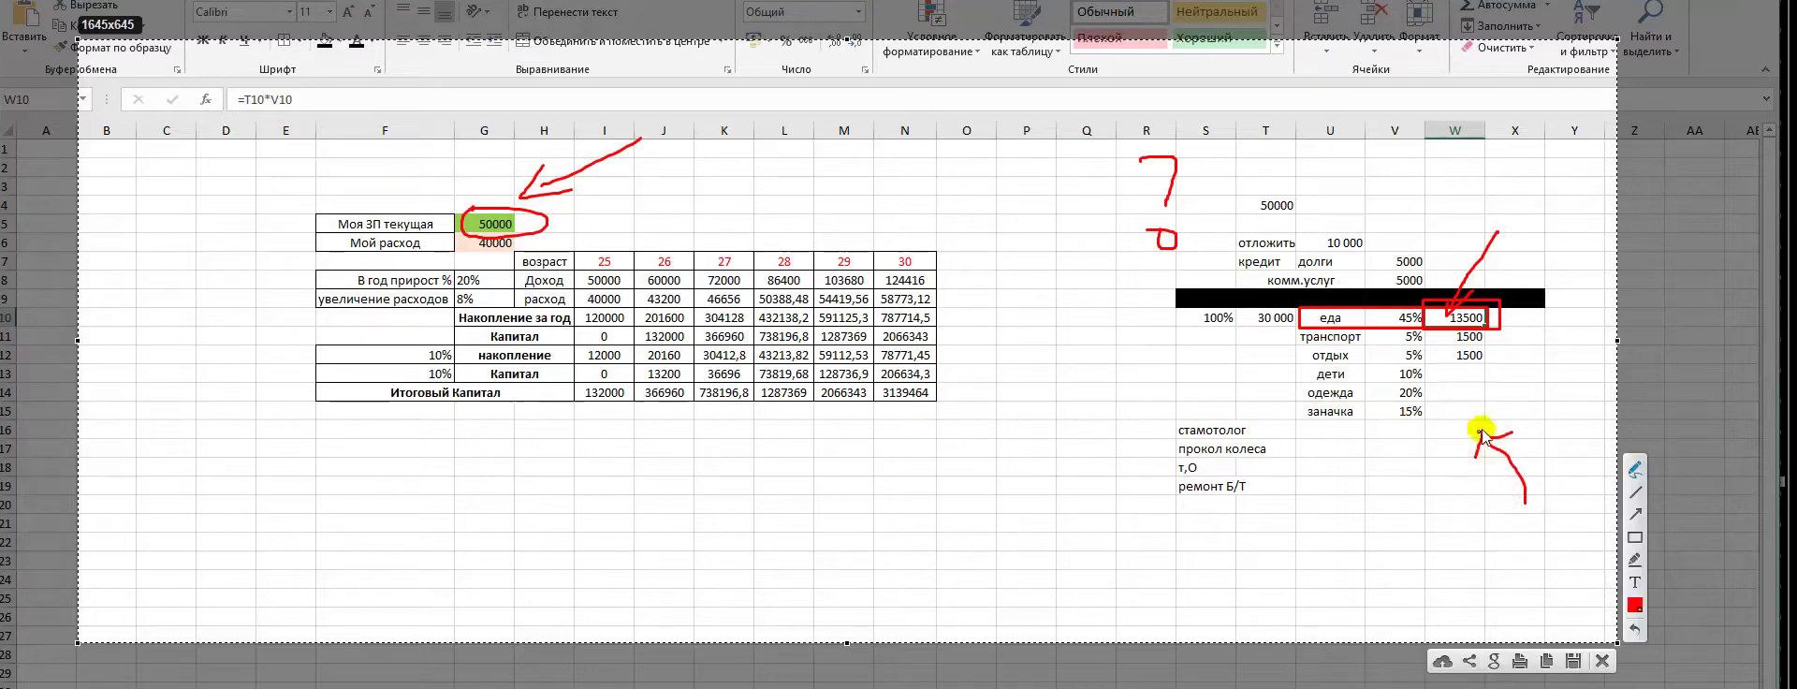
pyautogui.press('Escape')
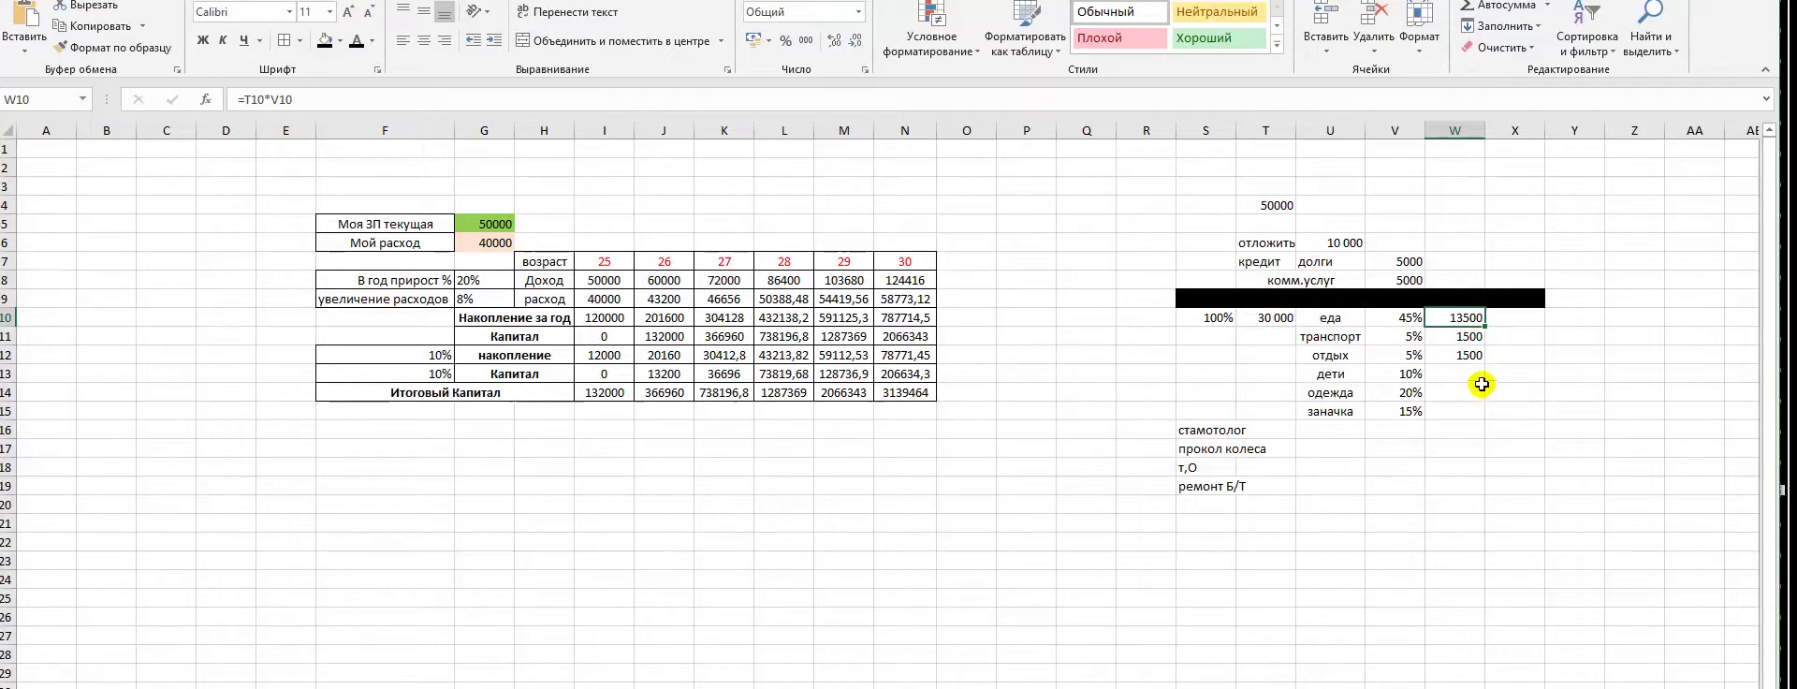
# Total the expense amounts of W10:W15 in W16 with AutoSum
pyautogui.click(1480, 436)
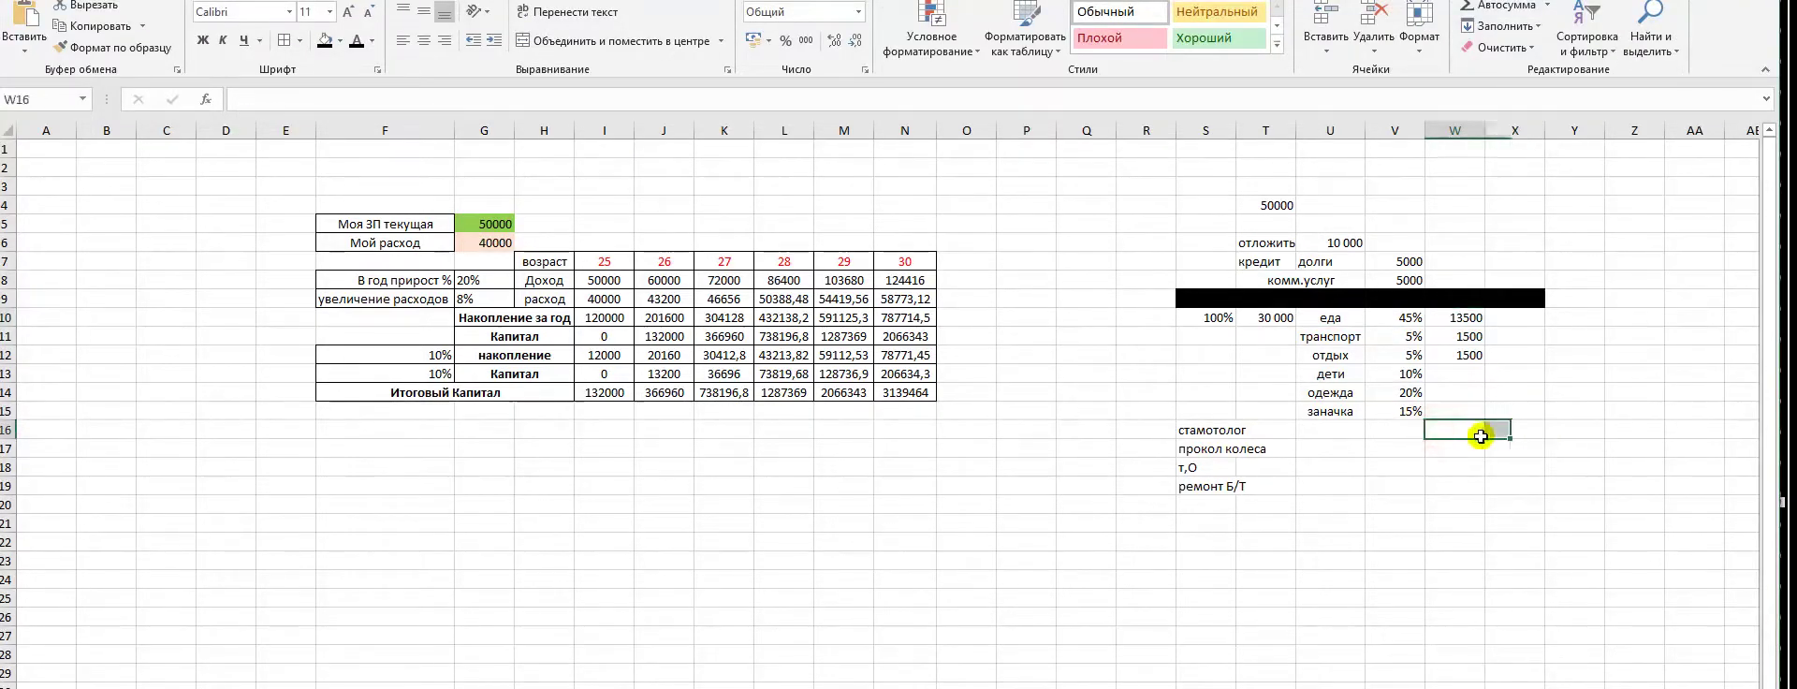
pyautogui.moveTo(1467, 318); pyautogui.dragTo(1456, 427)
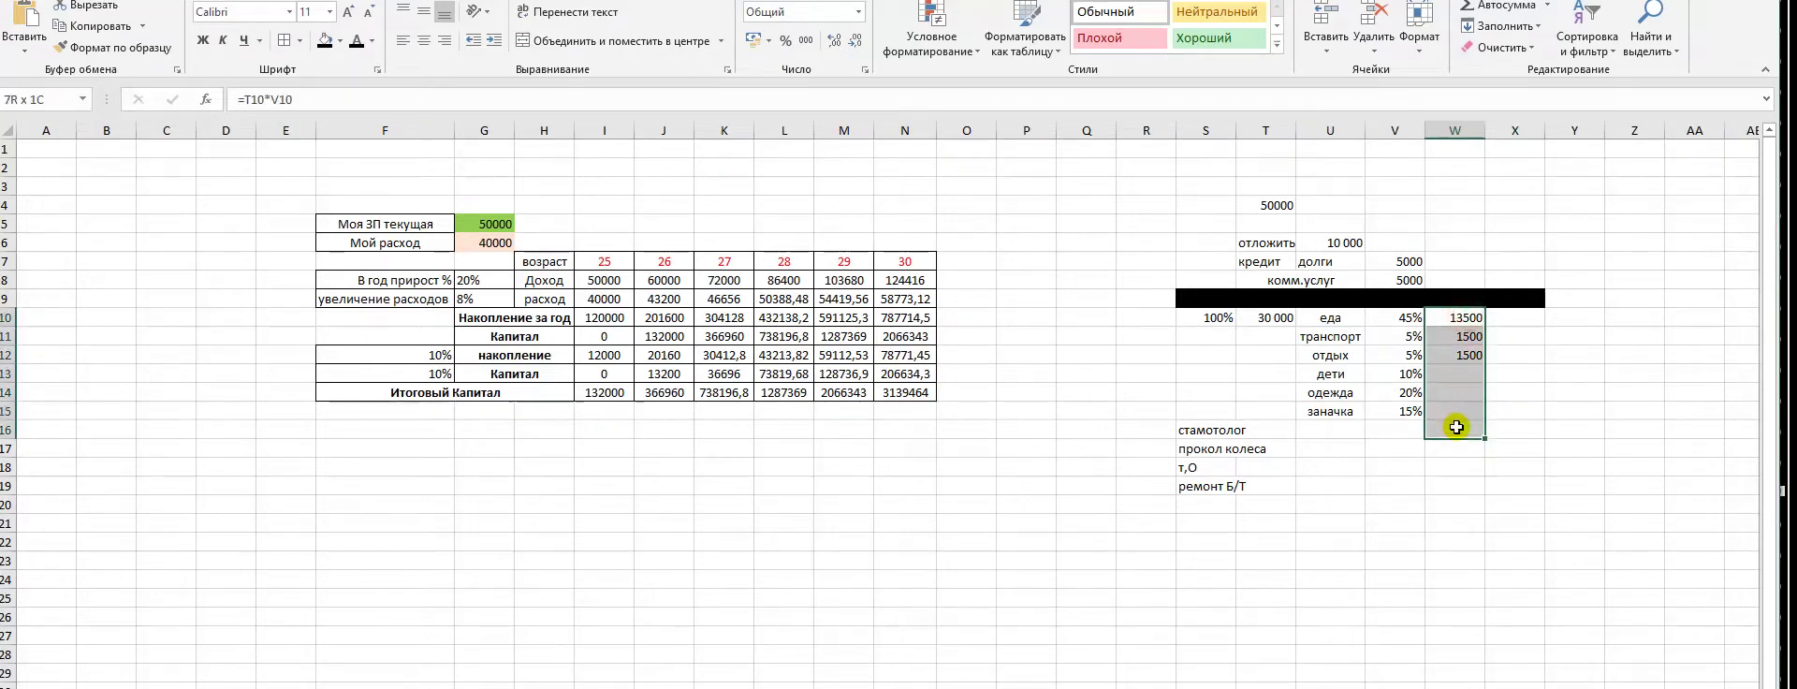
pyautogui.click(1497, 7)
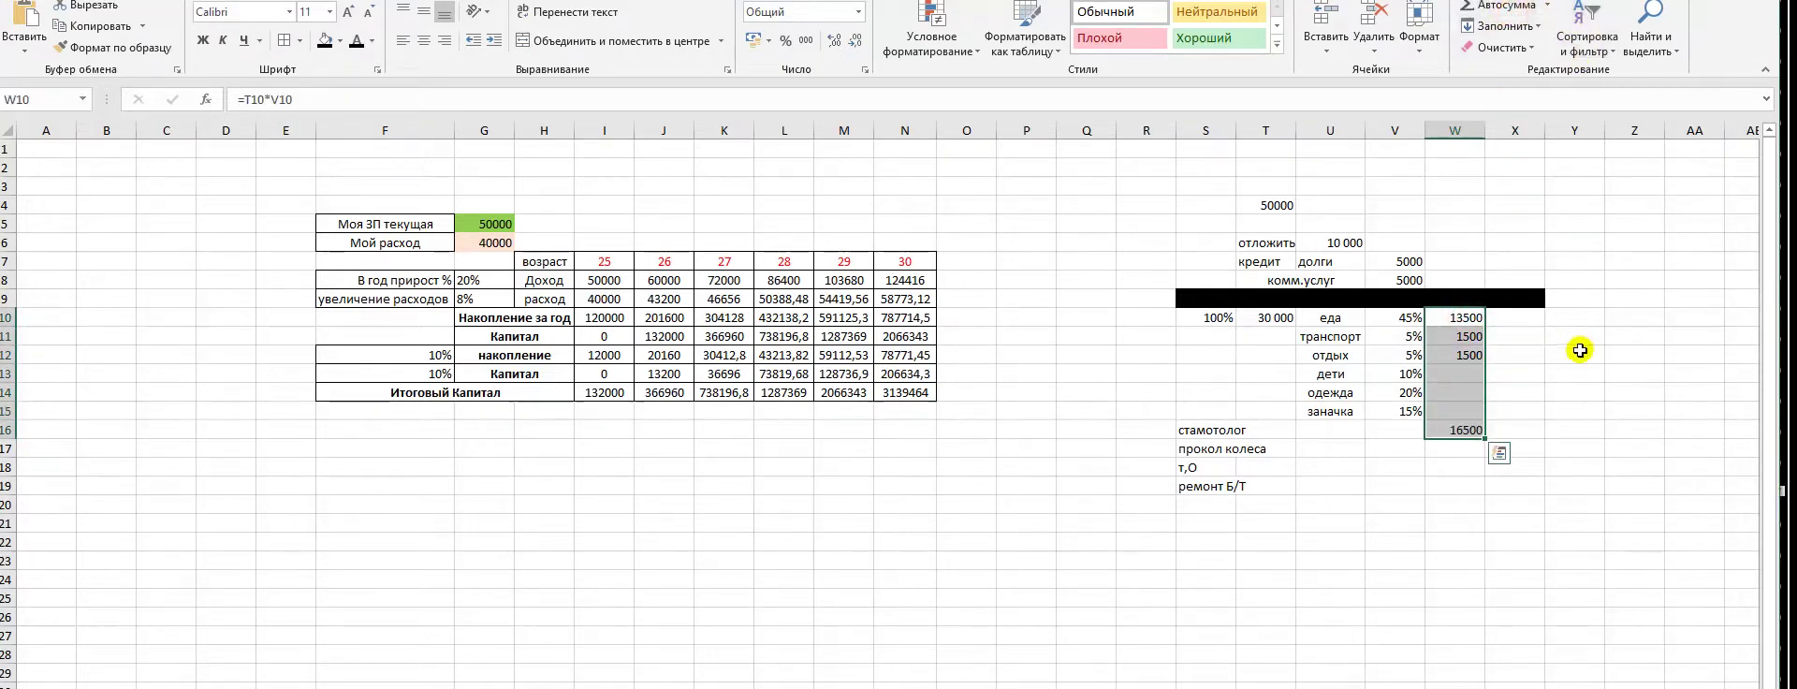
pyautogui.click(1610, 375)
# Calculate the дети amount in W13 with the formula =T10*V13
pyautogui.click(1467, 374)
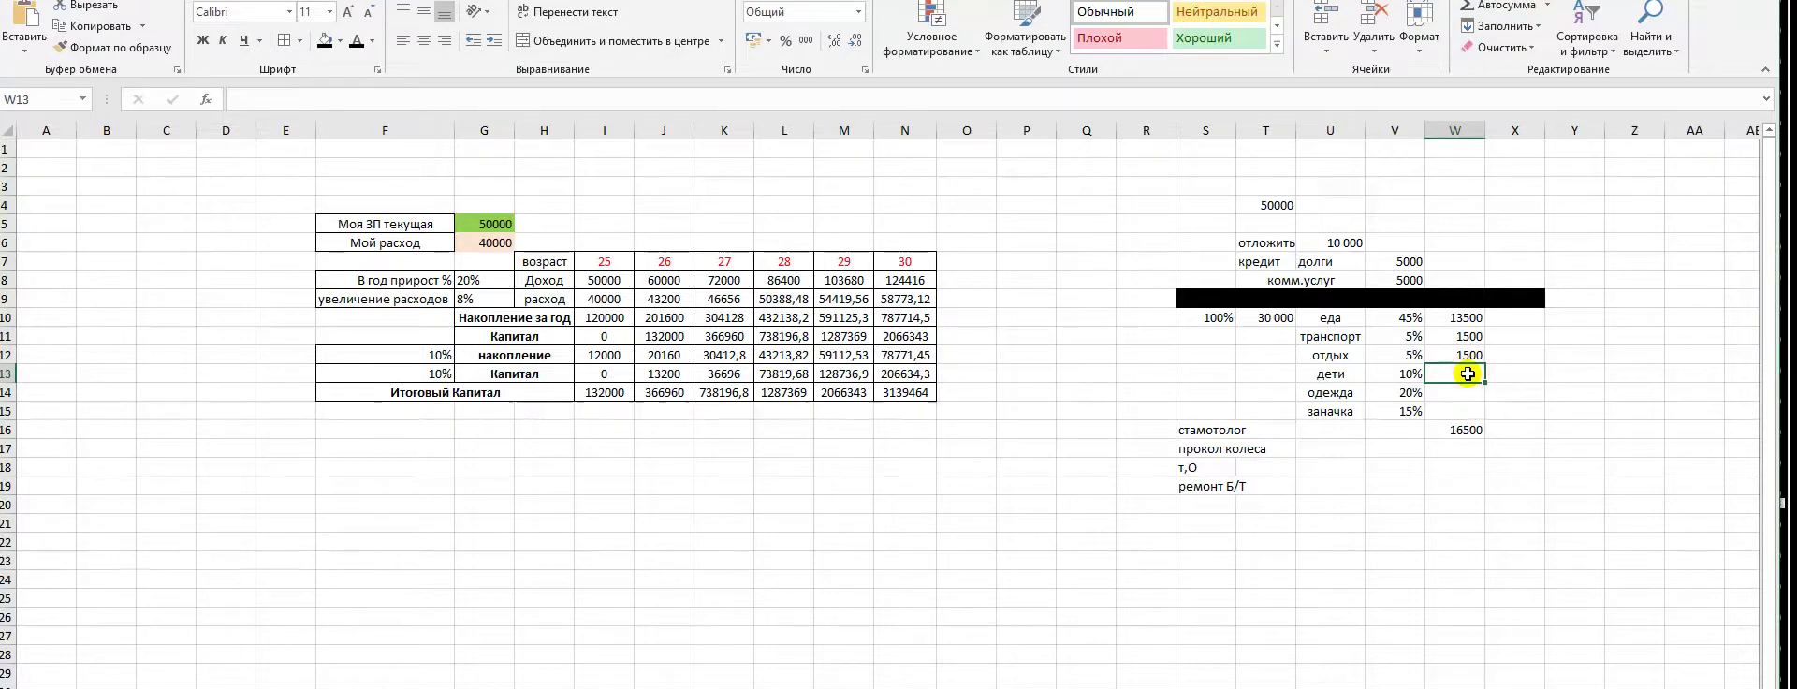
pyautogui.write('=')
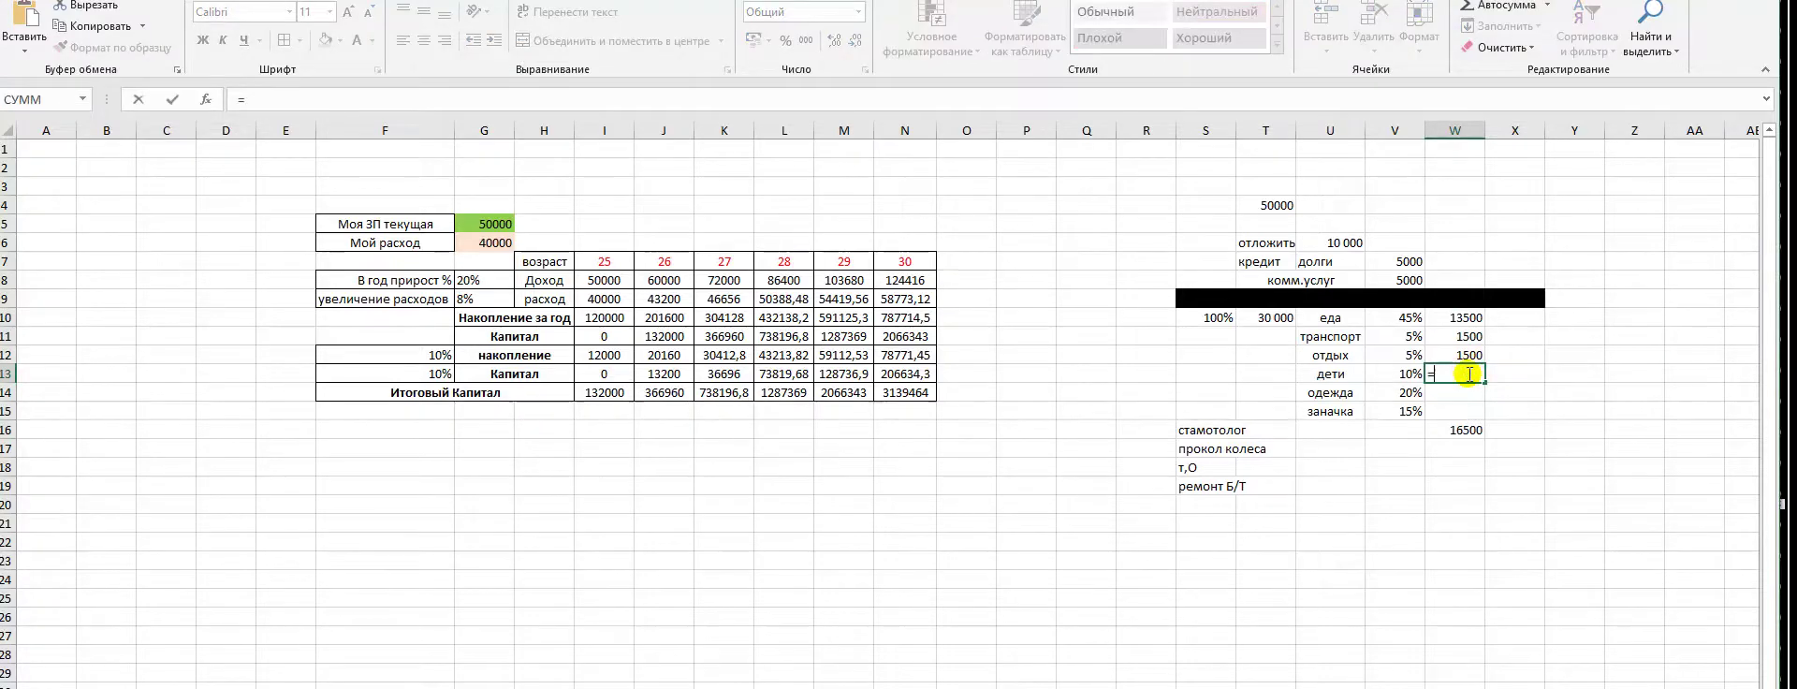
pyautogui.click(1274, 319)
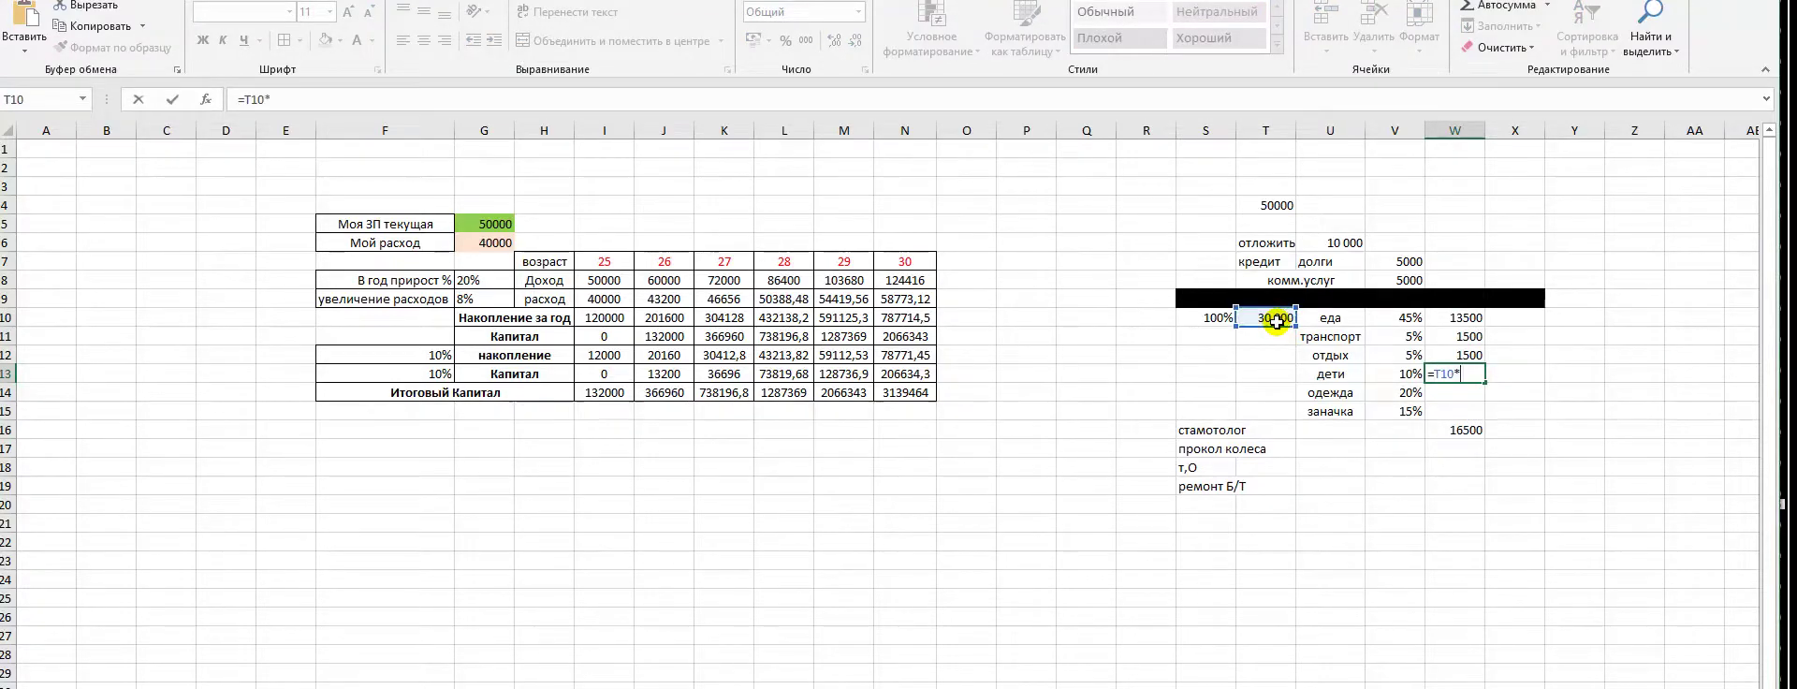
pyautogui.write('*')
pyautogui.click(1394, 373)
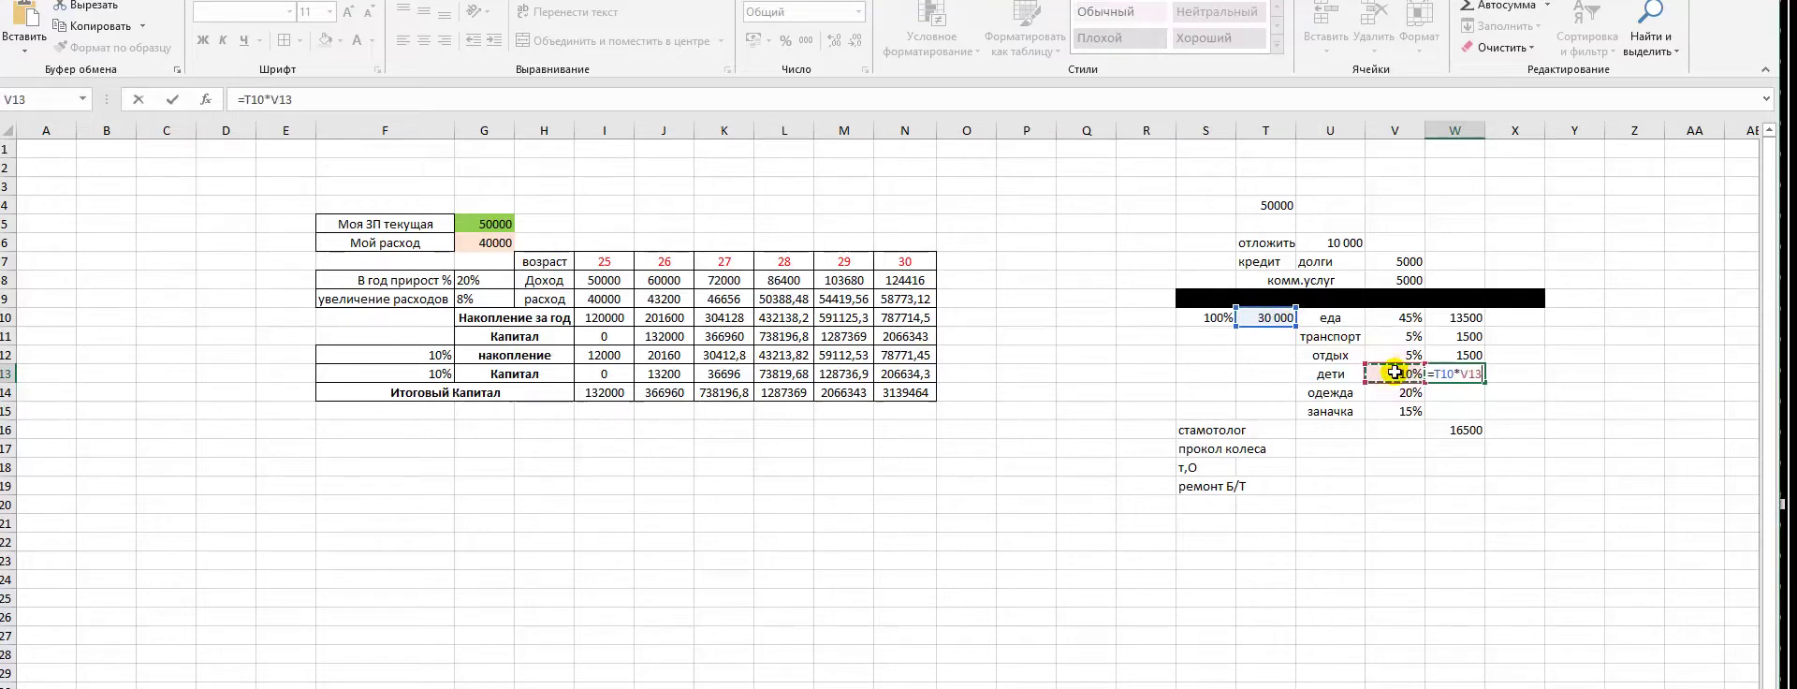
pyautogui.press('Return')
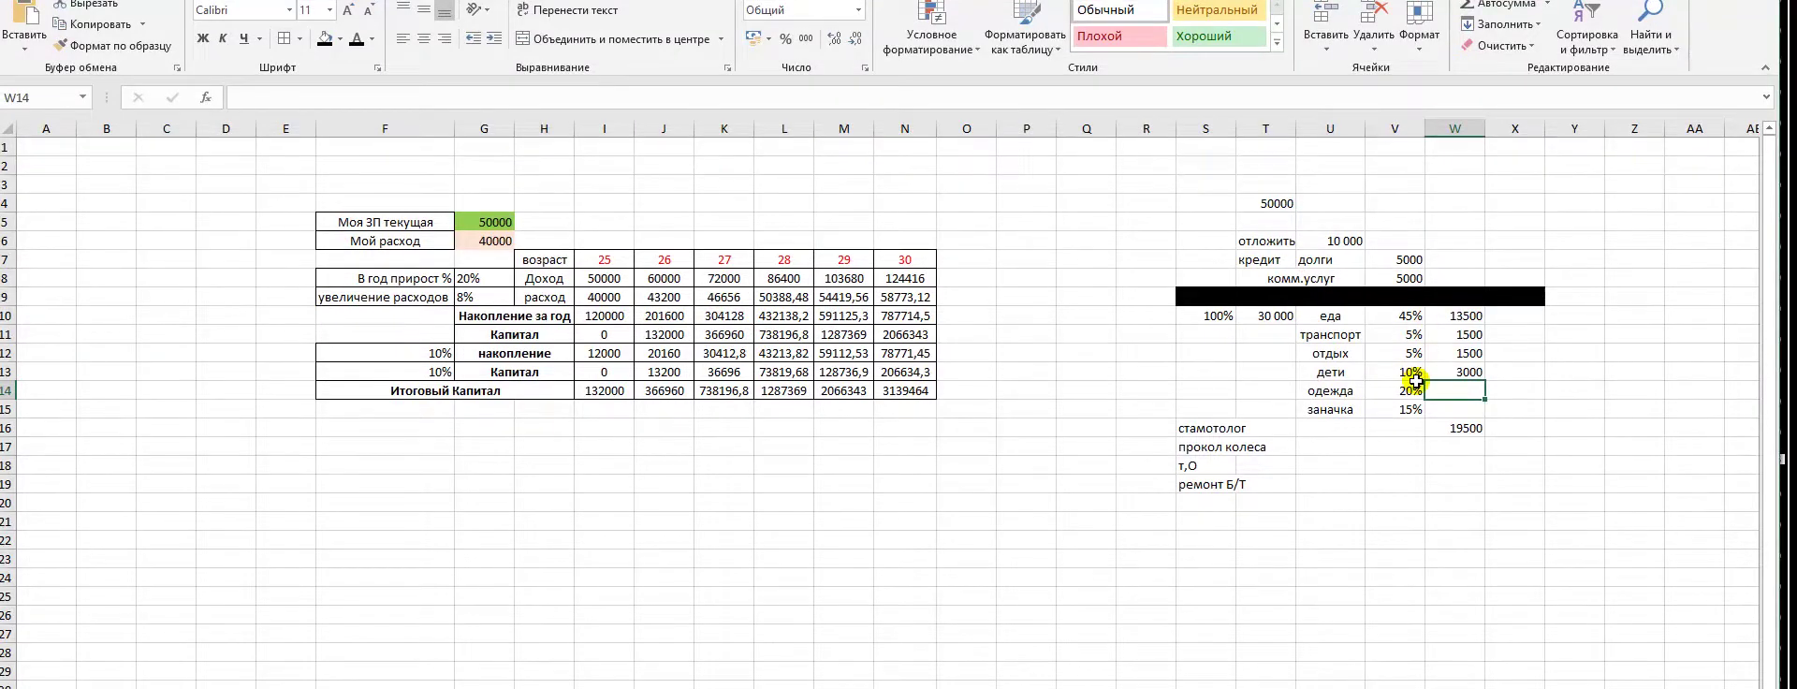
# Calculate the одежда amount in W14 with the formula =T10*V14
pyautogui.write('=')
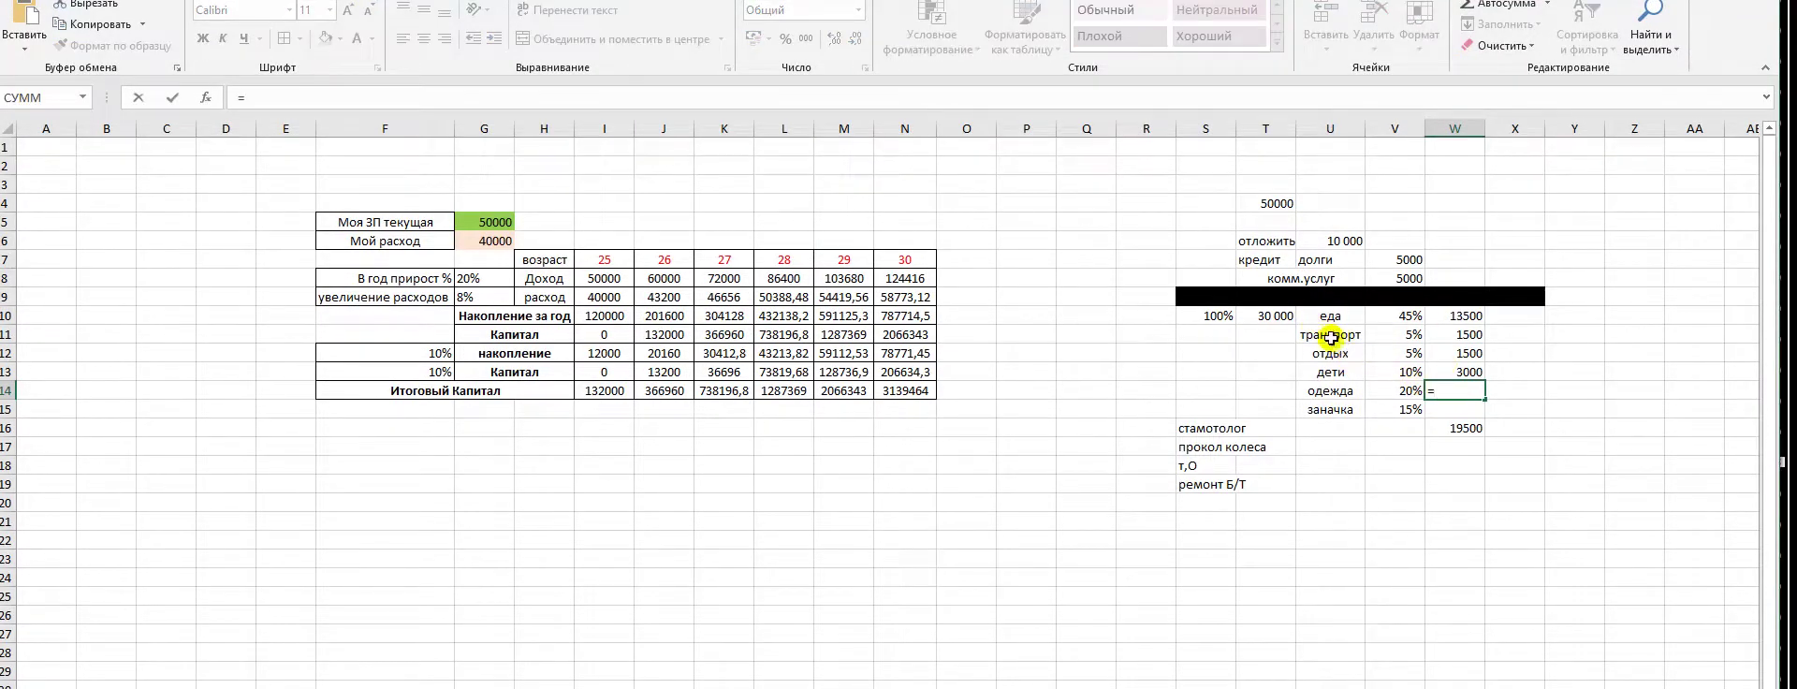
pyautogui.click(1285, 316)
pyautogui.write('*')
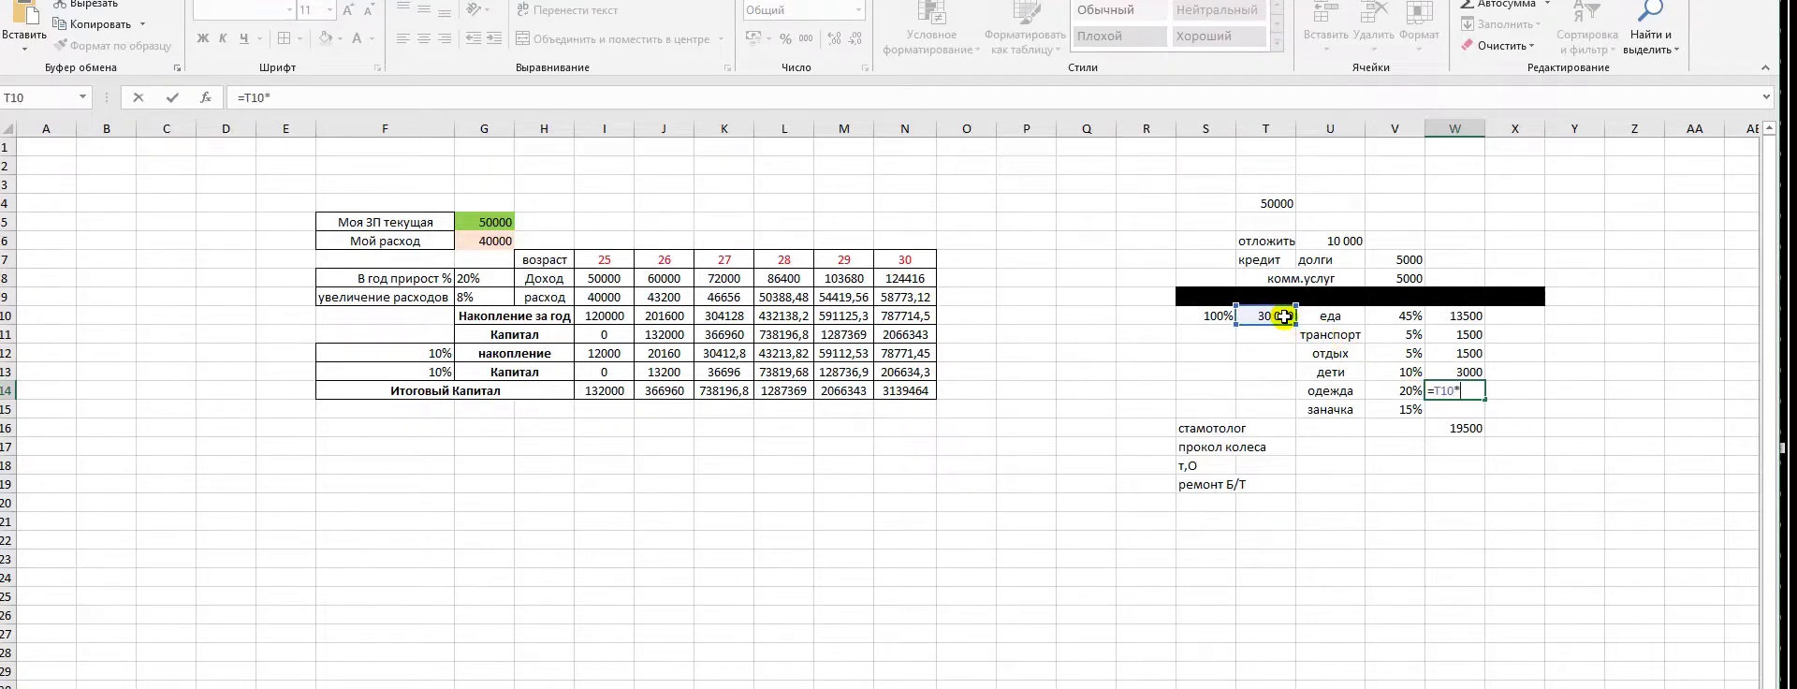
pyautogui.click(1392, 390)
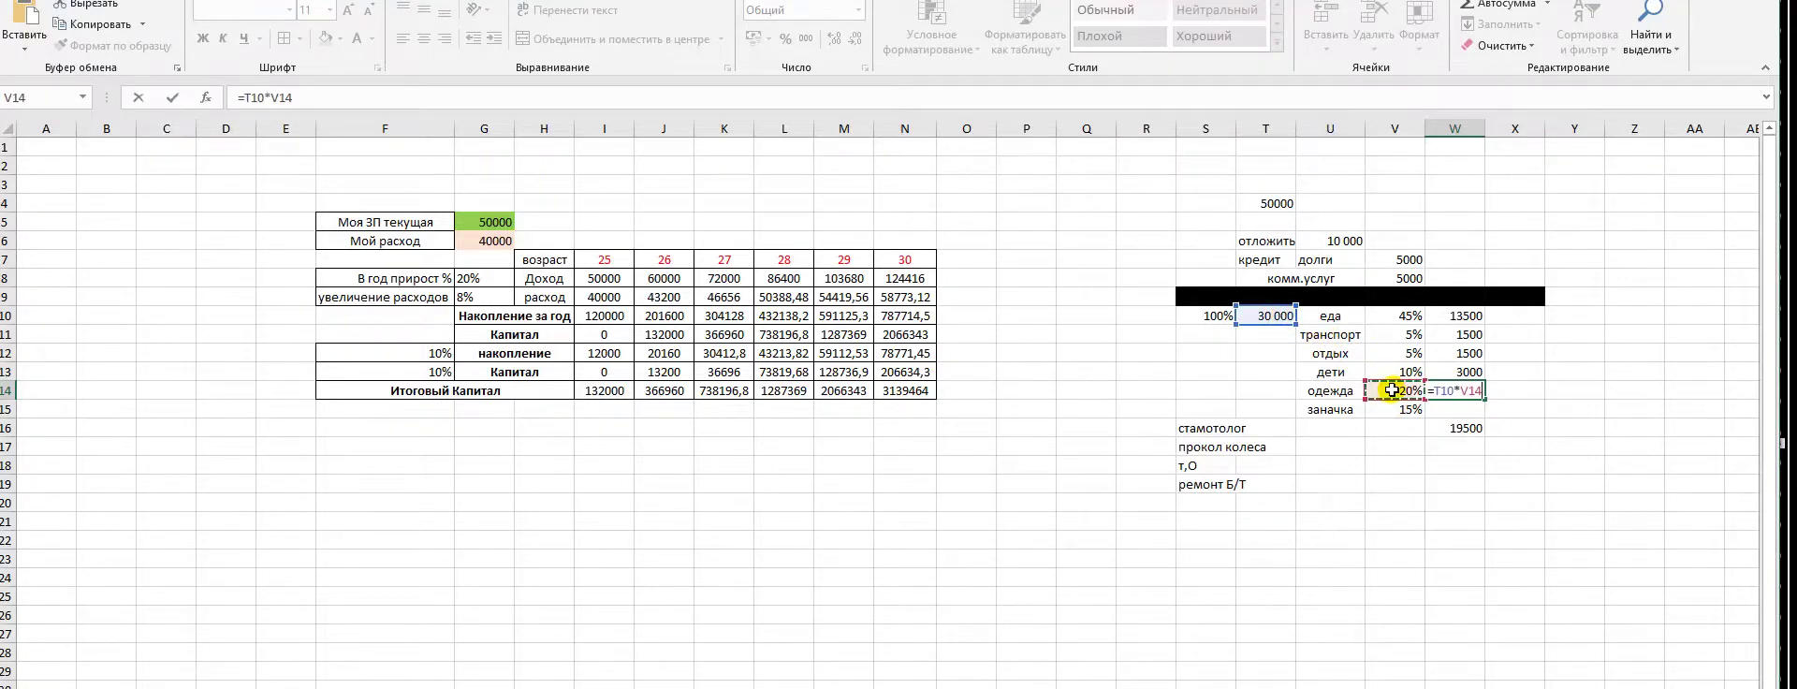
pyautogui.press('Return')
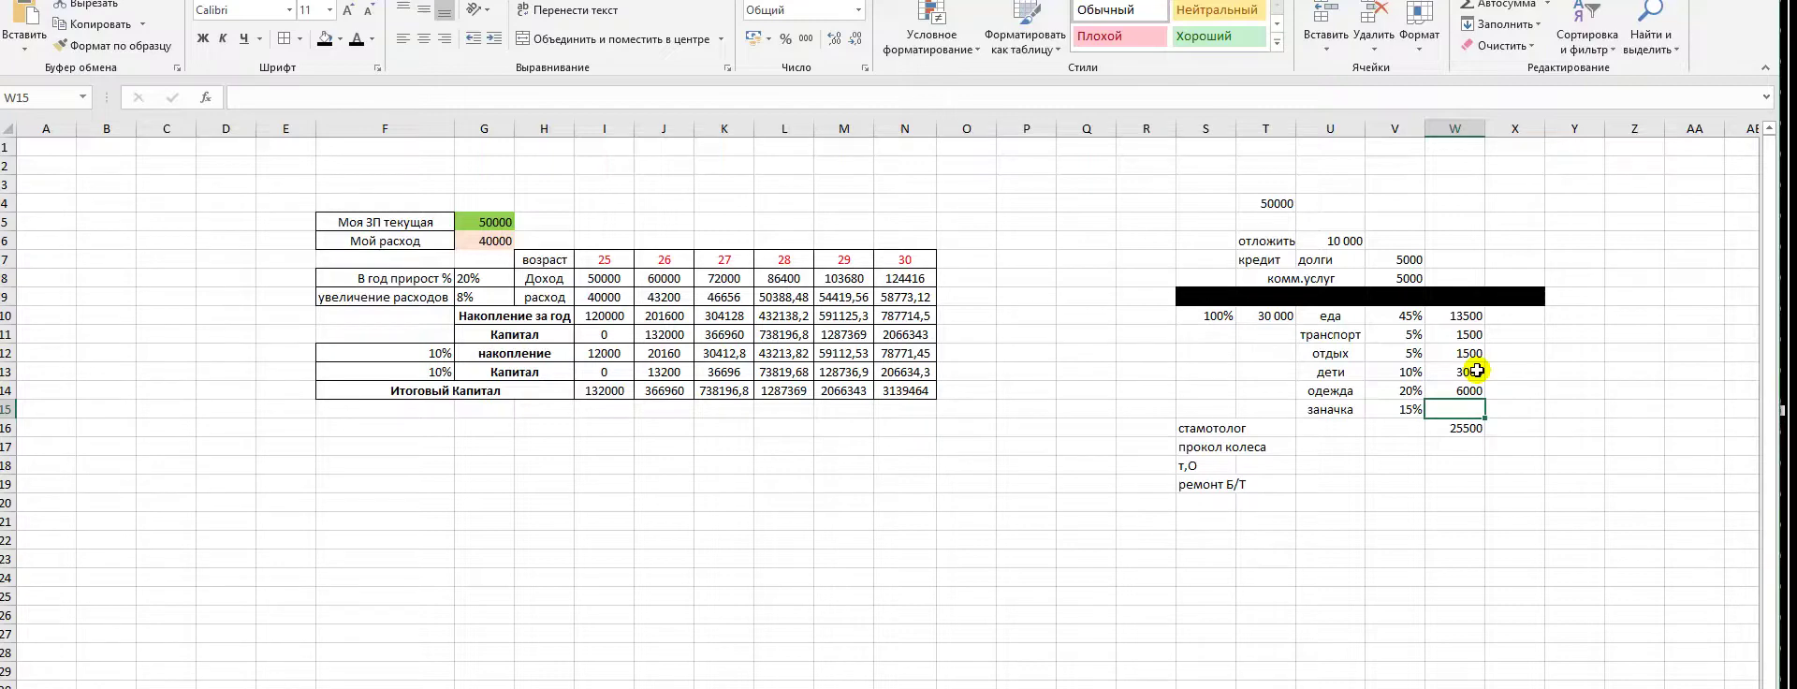
# Enter the label скайп followed by the Skype username in J23
pyautogui.click(649, 560)
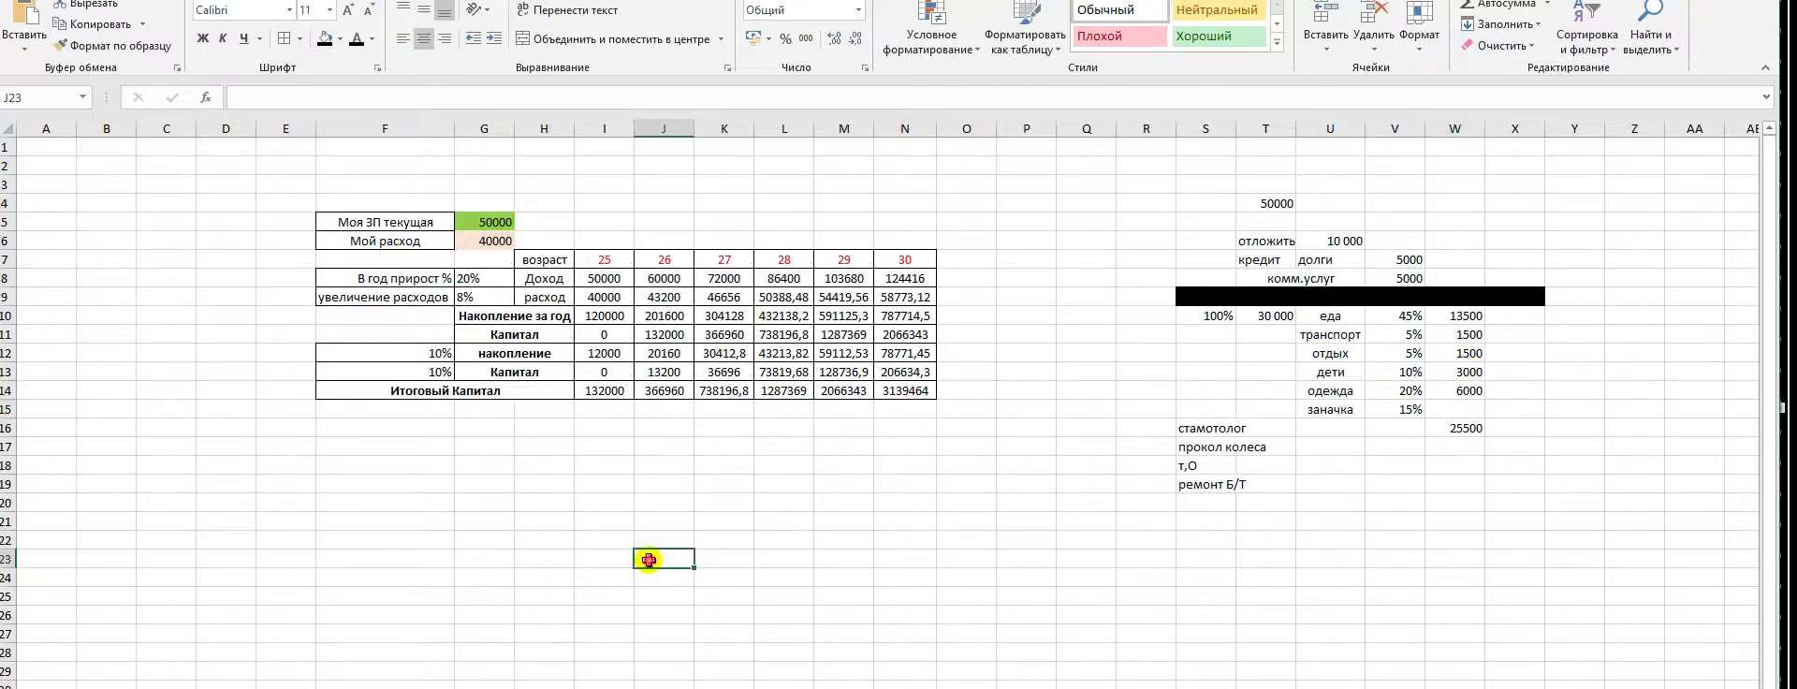
pyautogui.moveTo(650, 560); pyautogui.dragTo(1029, 559)
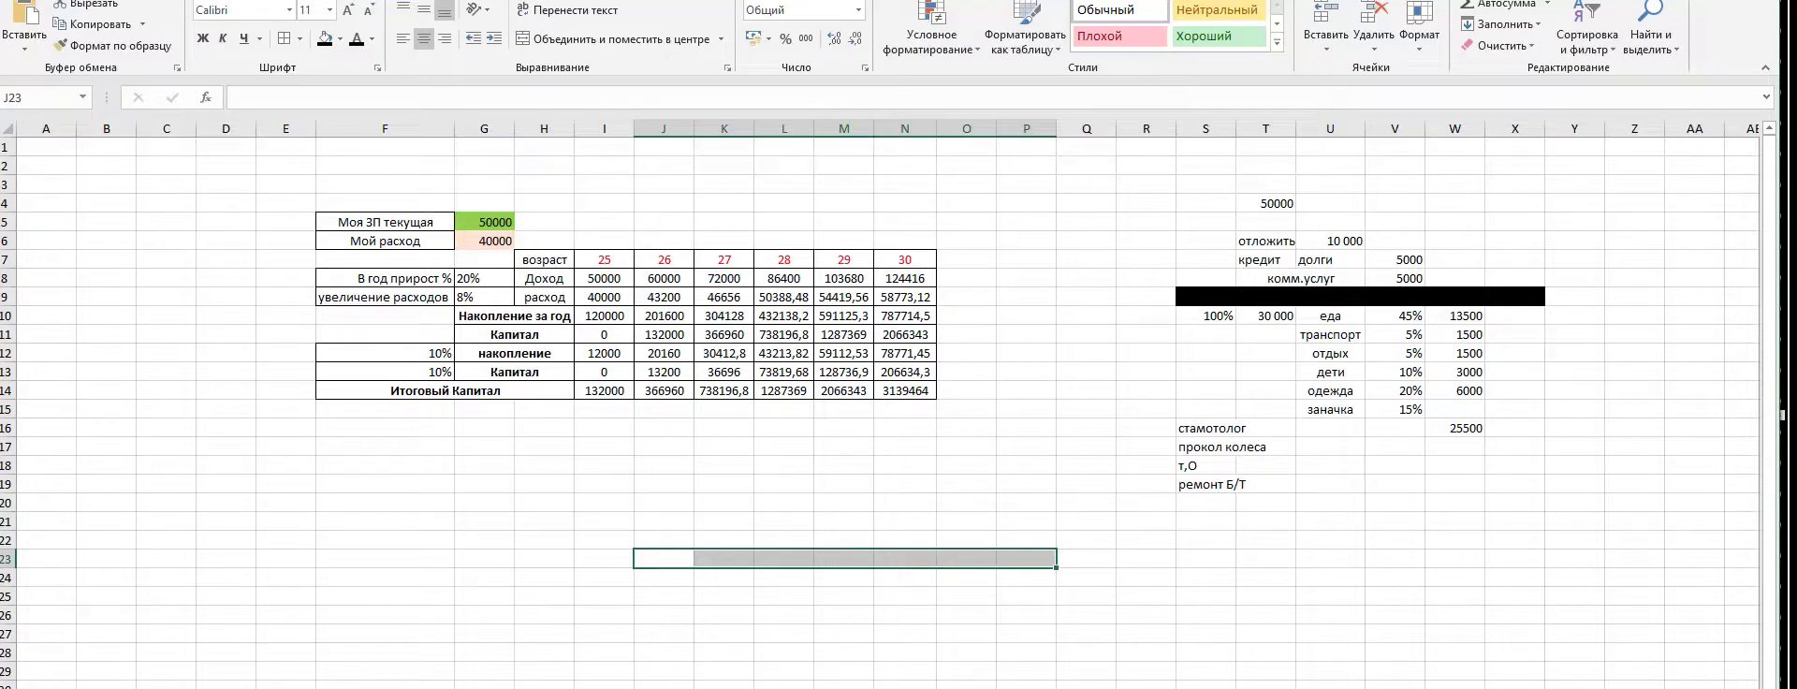
pyautogui.click(663, 558)
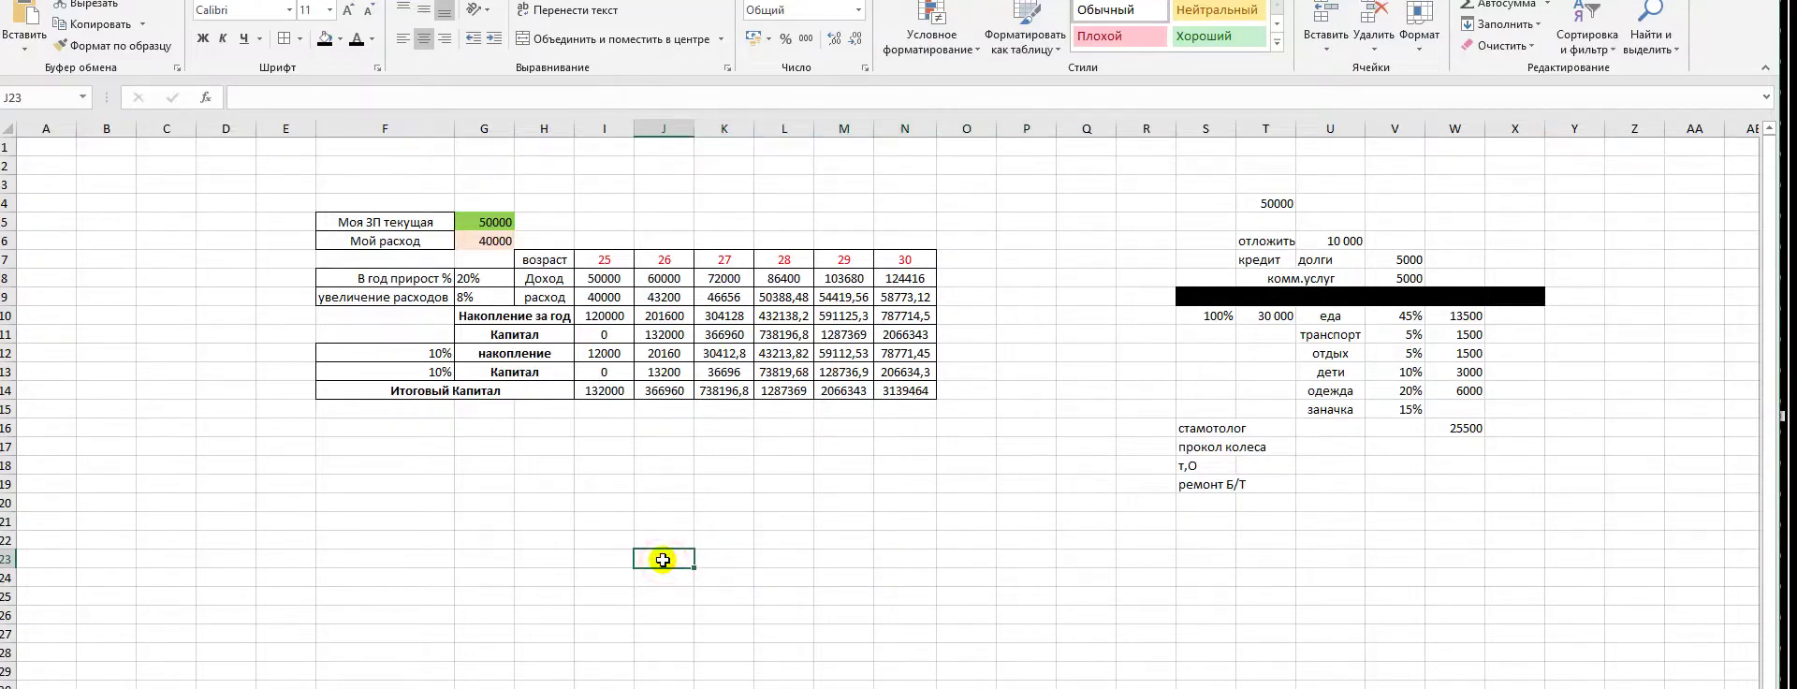
pyautogui.write('скайп')
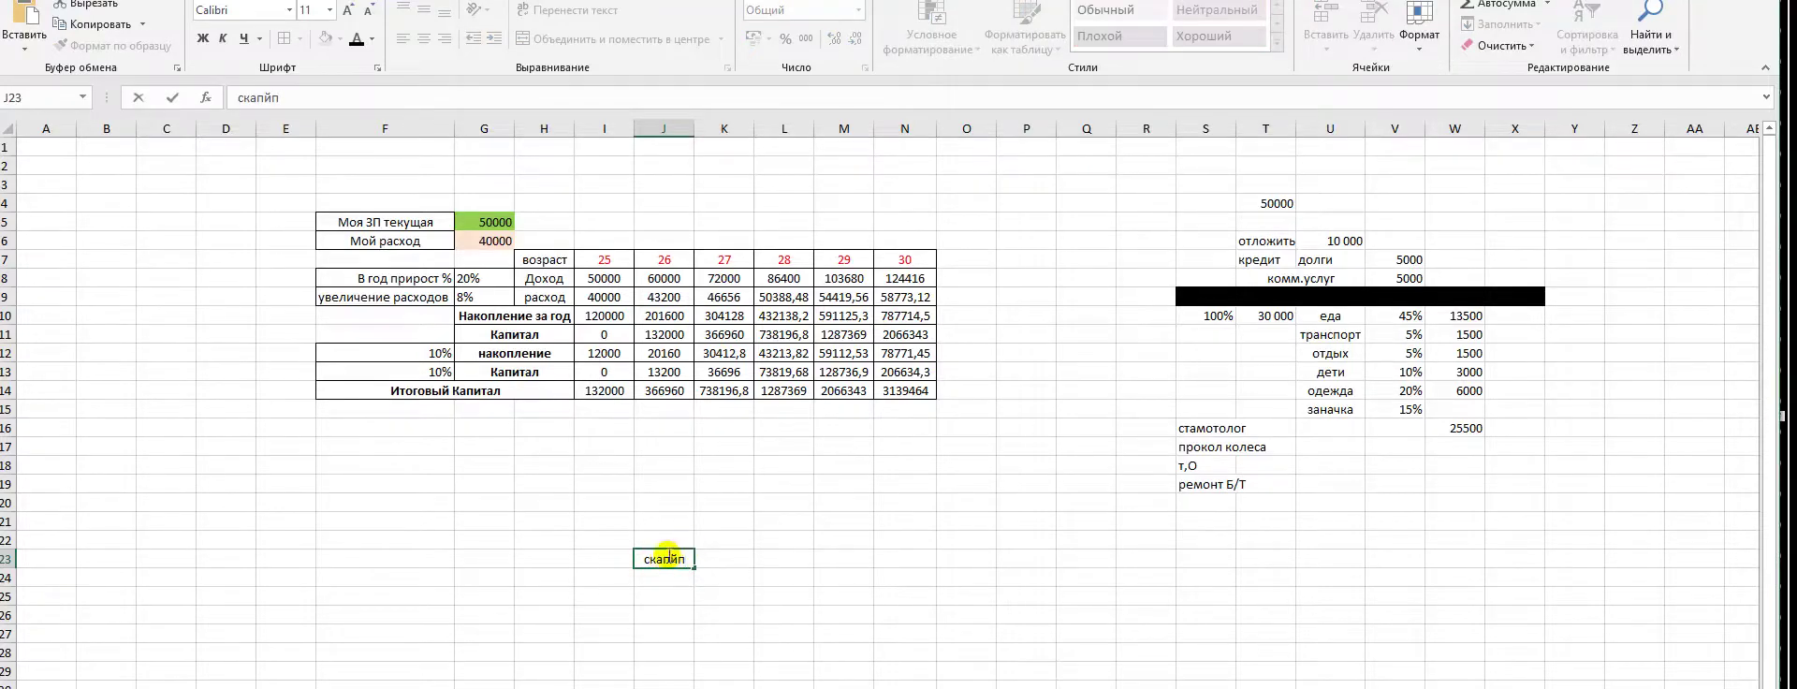
pyautogui.click(670, 559)
pyautogui.press('BackSpace')
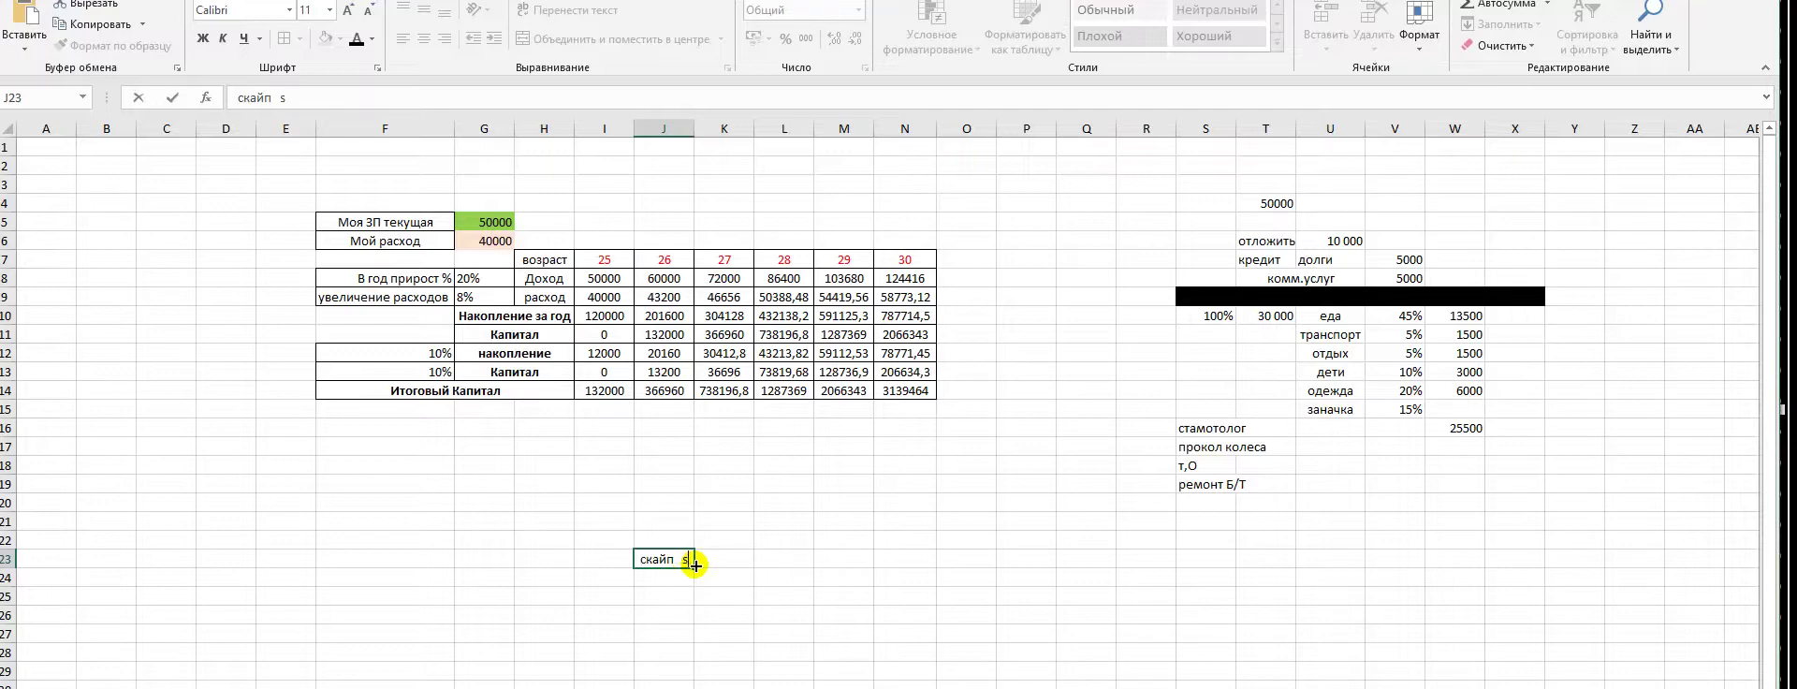
pyautogui.write('shop0014')
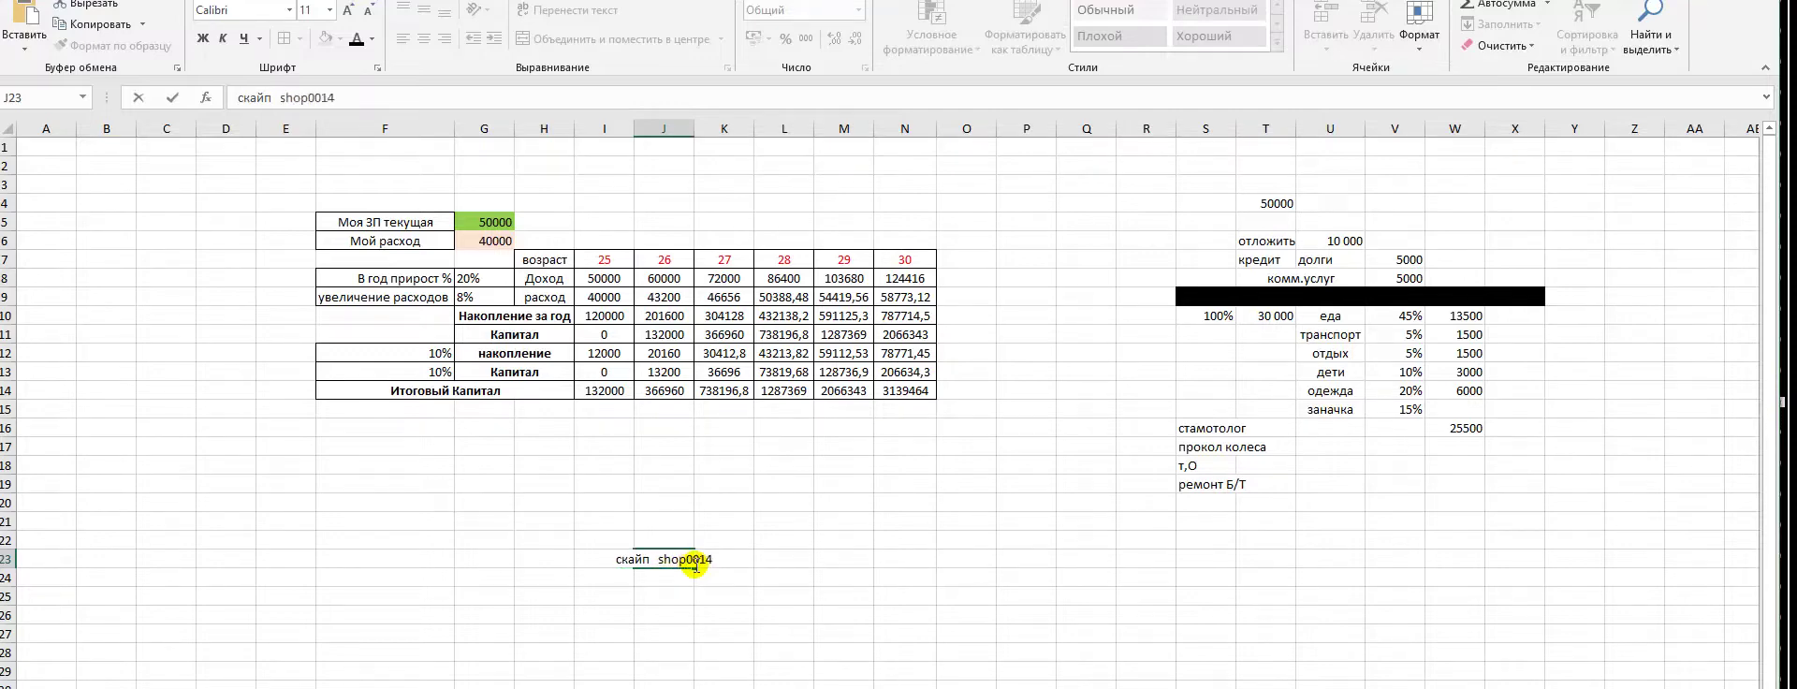
pyautogui.click(734, 613)
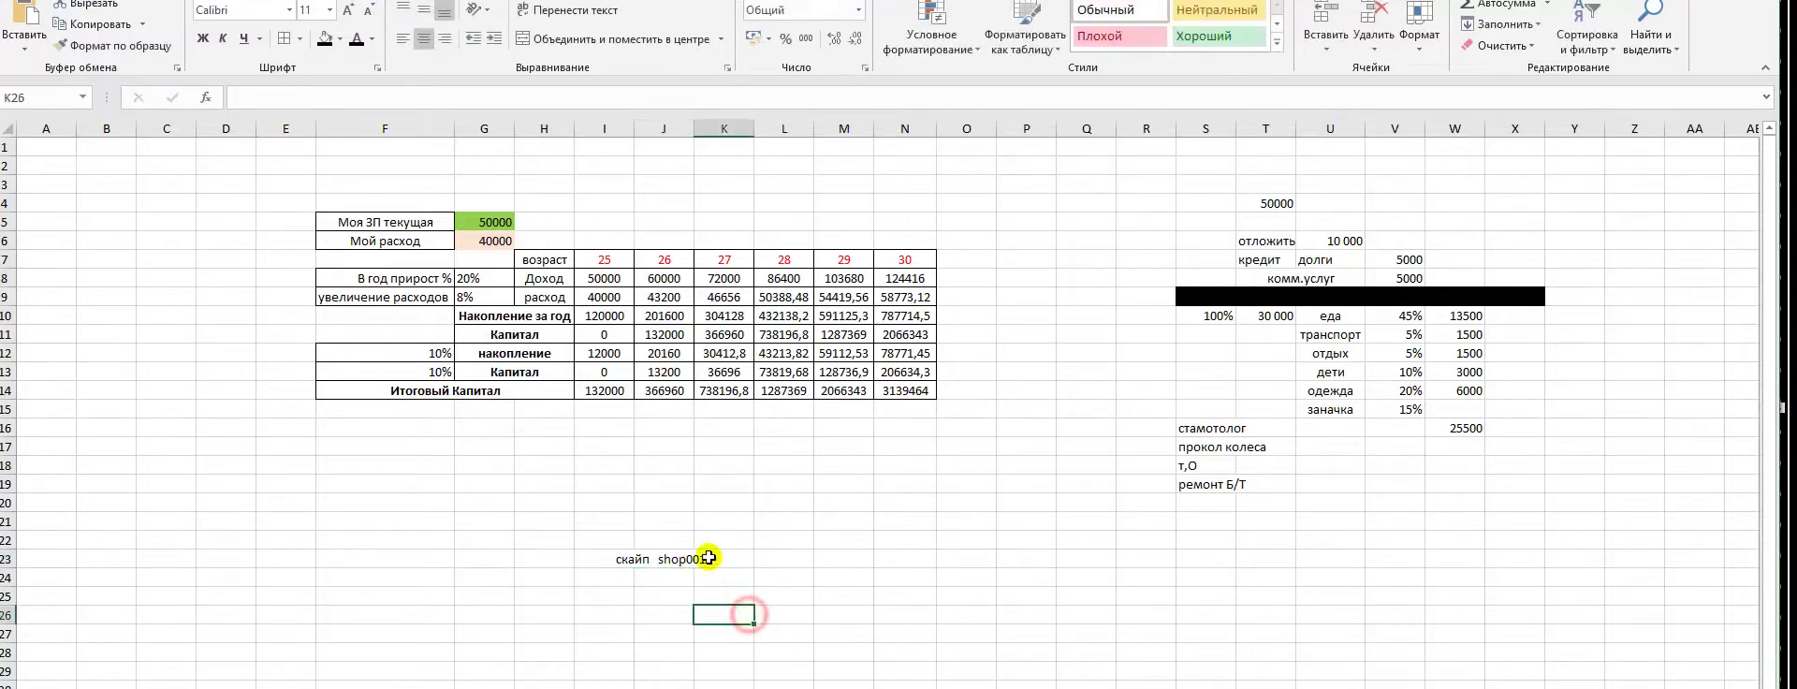
pyautogui.click(657, 566)
pyautogui.click(704, 613)
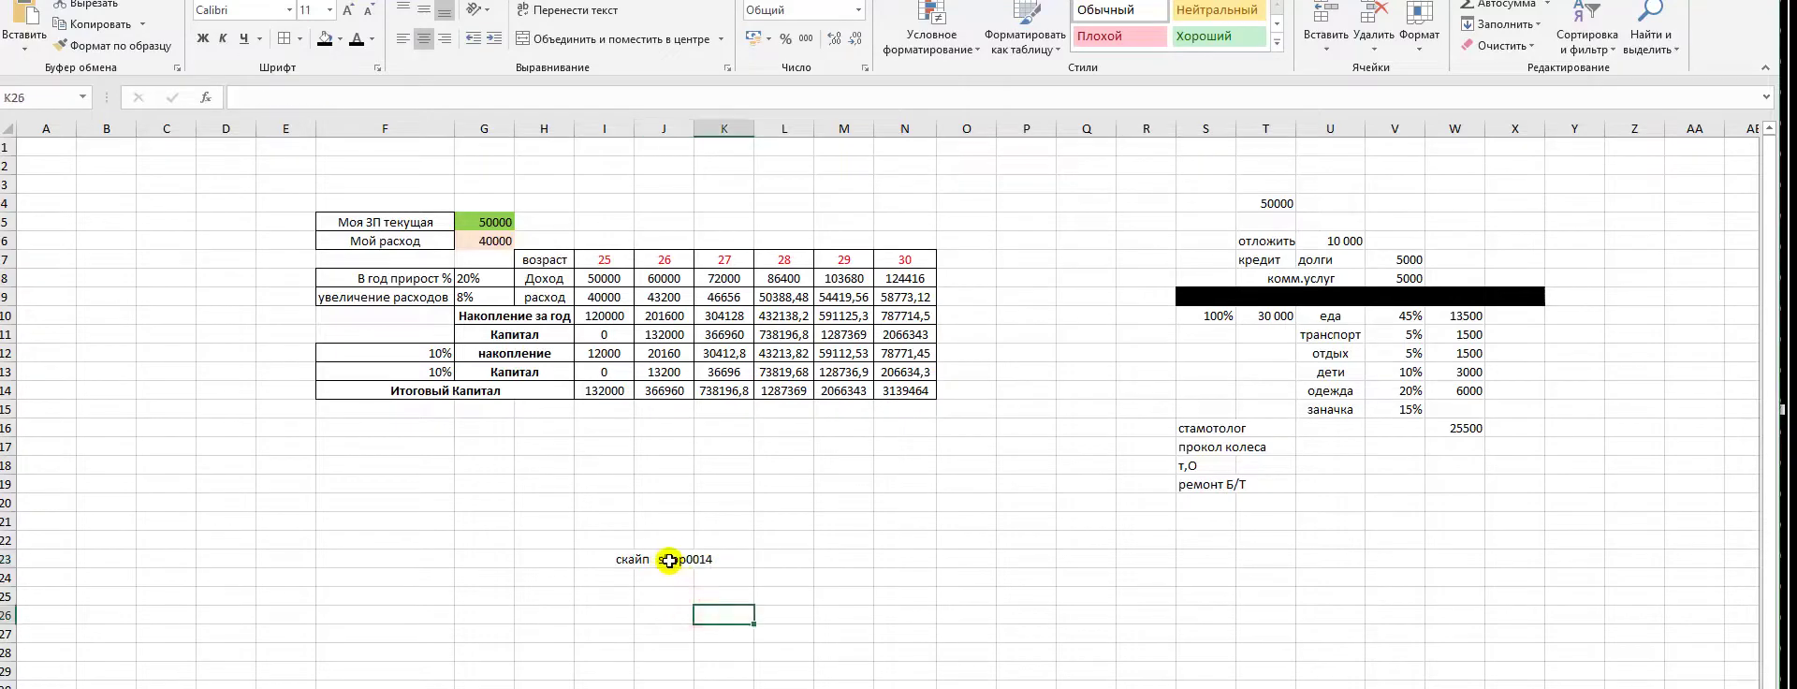
# Merge and center the cells J23:N23 holding the Skype contact
pyautogui.moveTo(646, 560); pyautogui.dragTo(915, 559)
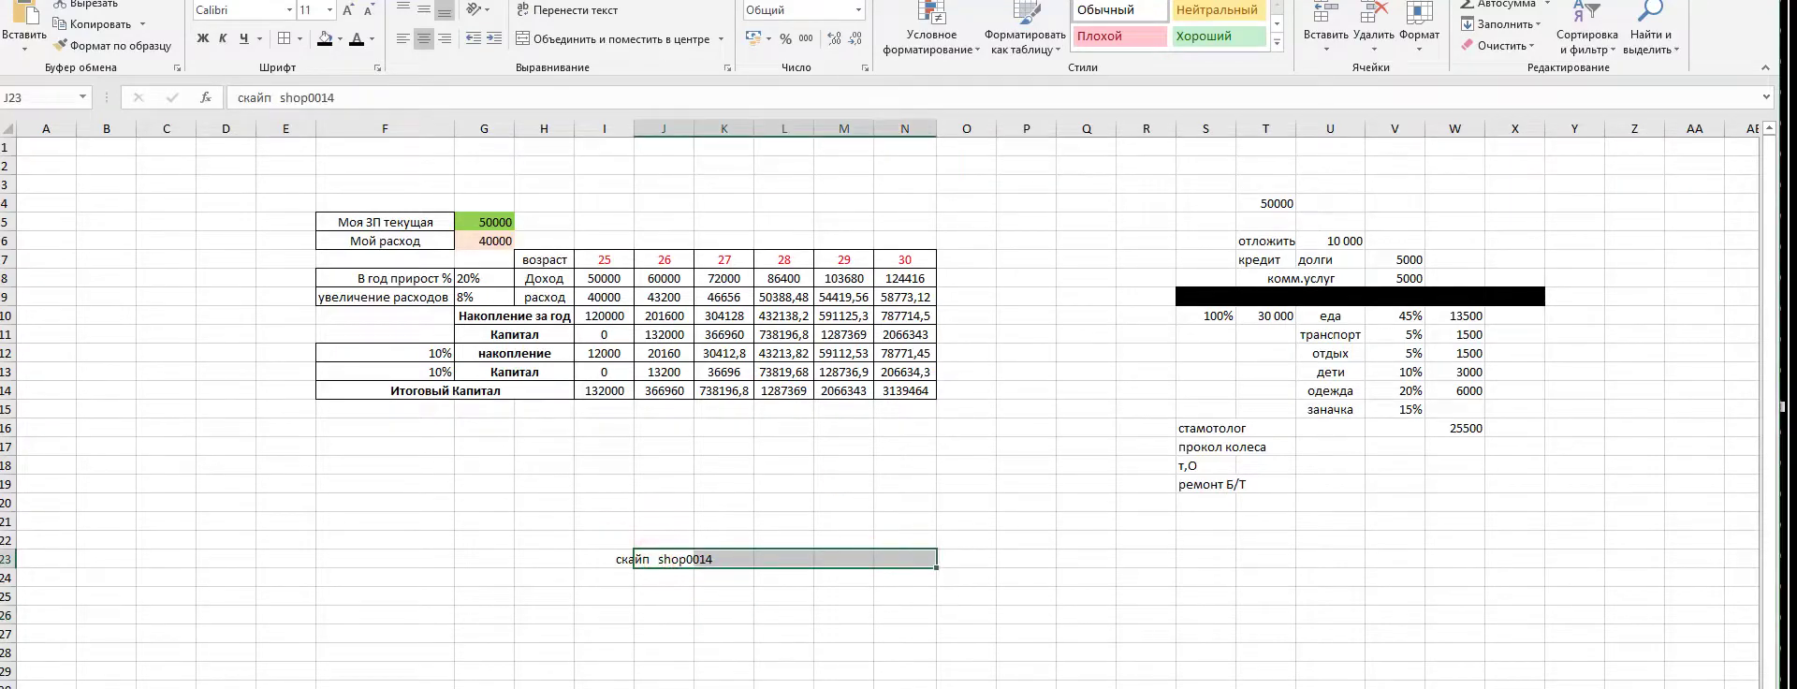
pyautogui.click(548, 43)
pyautogui.click(833, 636)
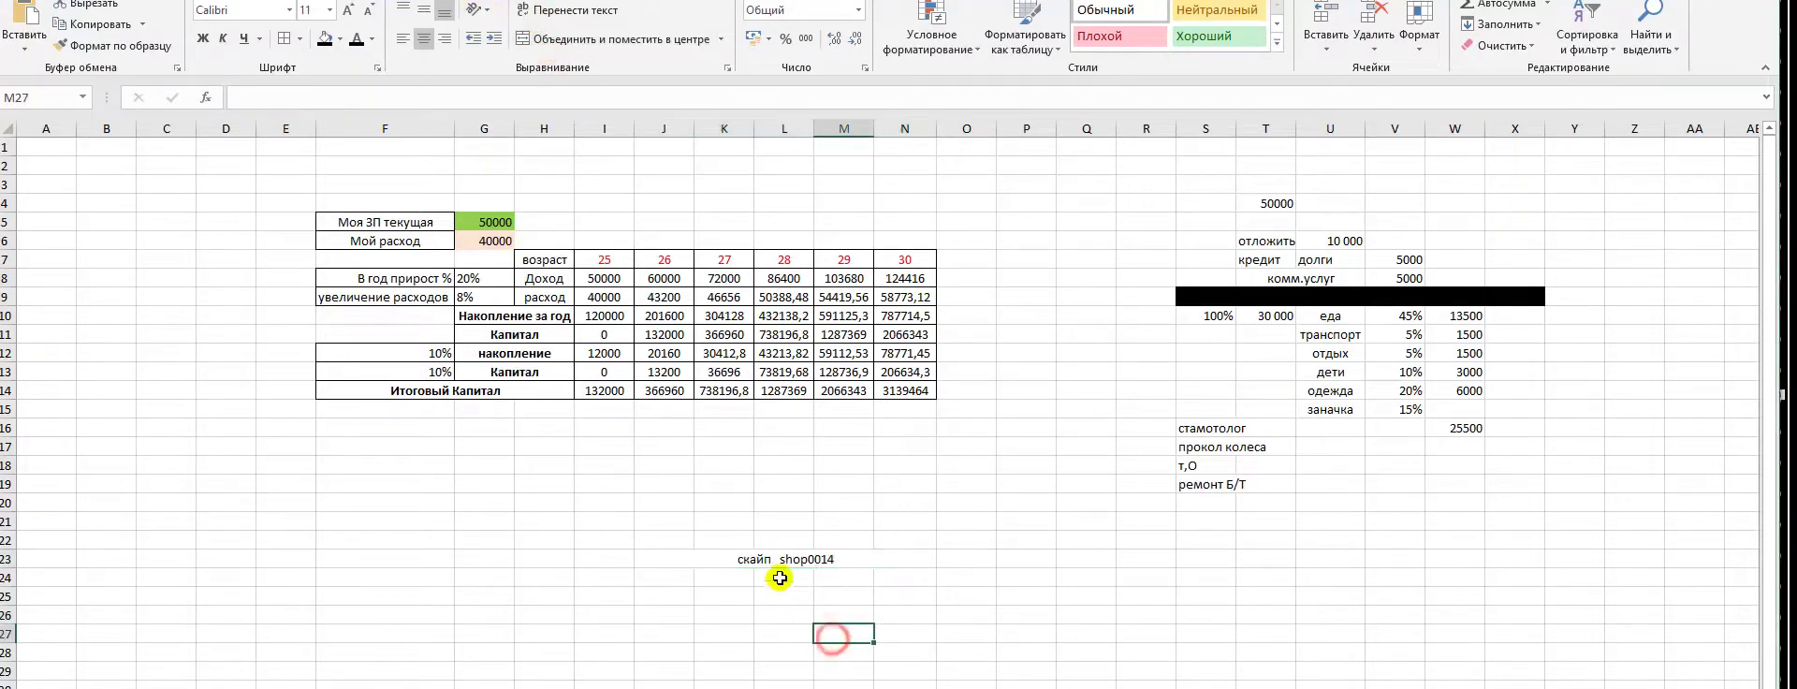
# Add a colon after the word скайп in the merged contact cell, with extra spacing before the username
pyautogui.click(772, 564)
pyautogui.doubleClick(798, 556)
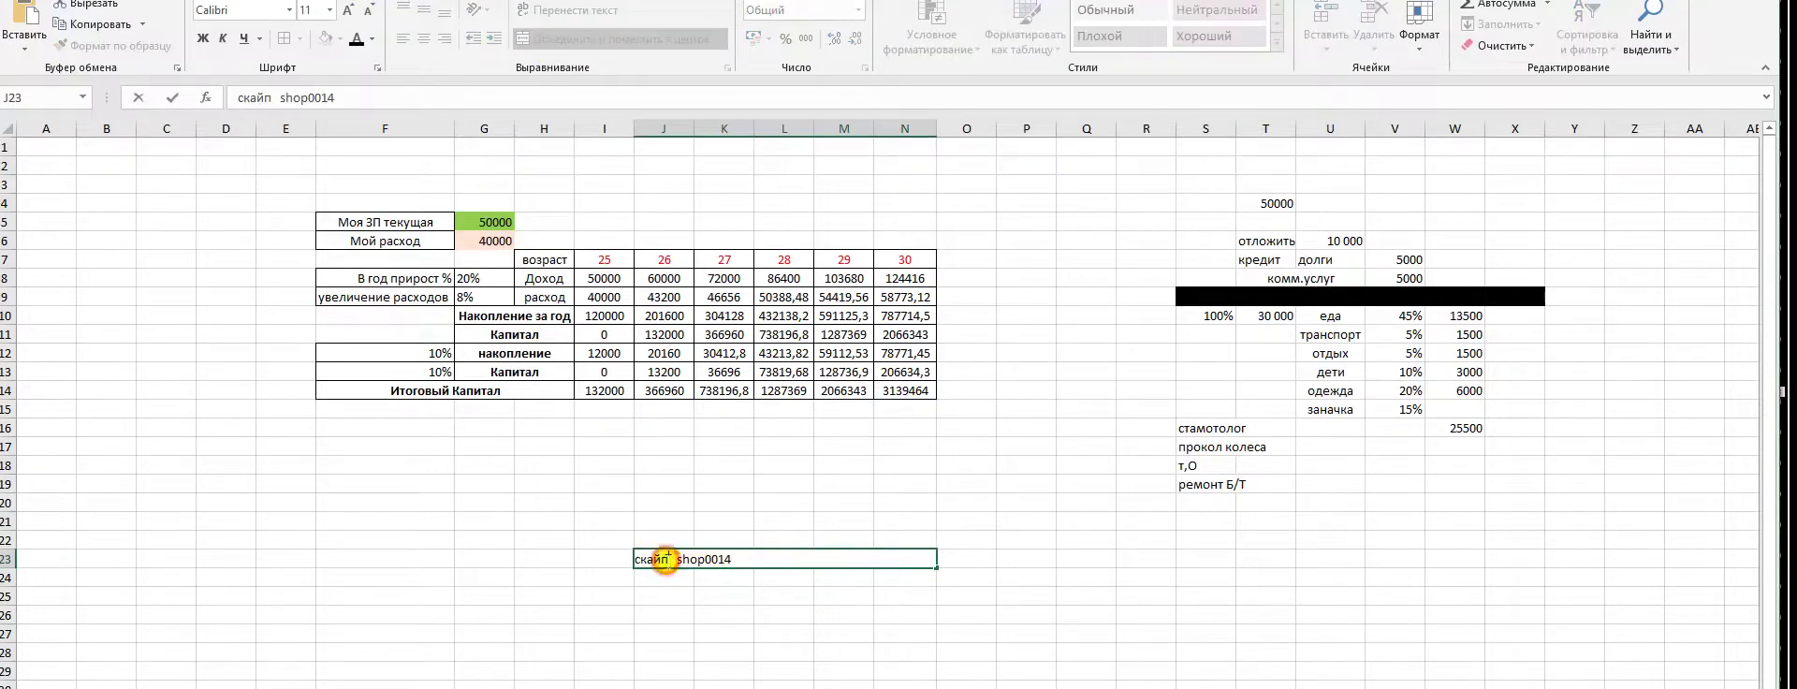
pyautogui.click(676, 560)
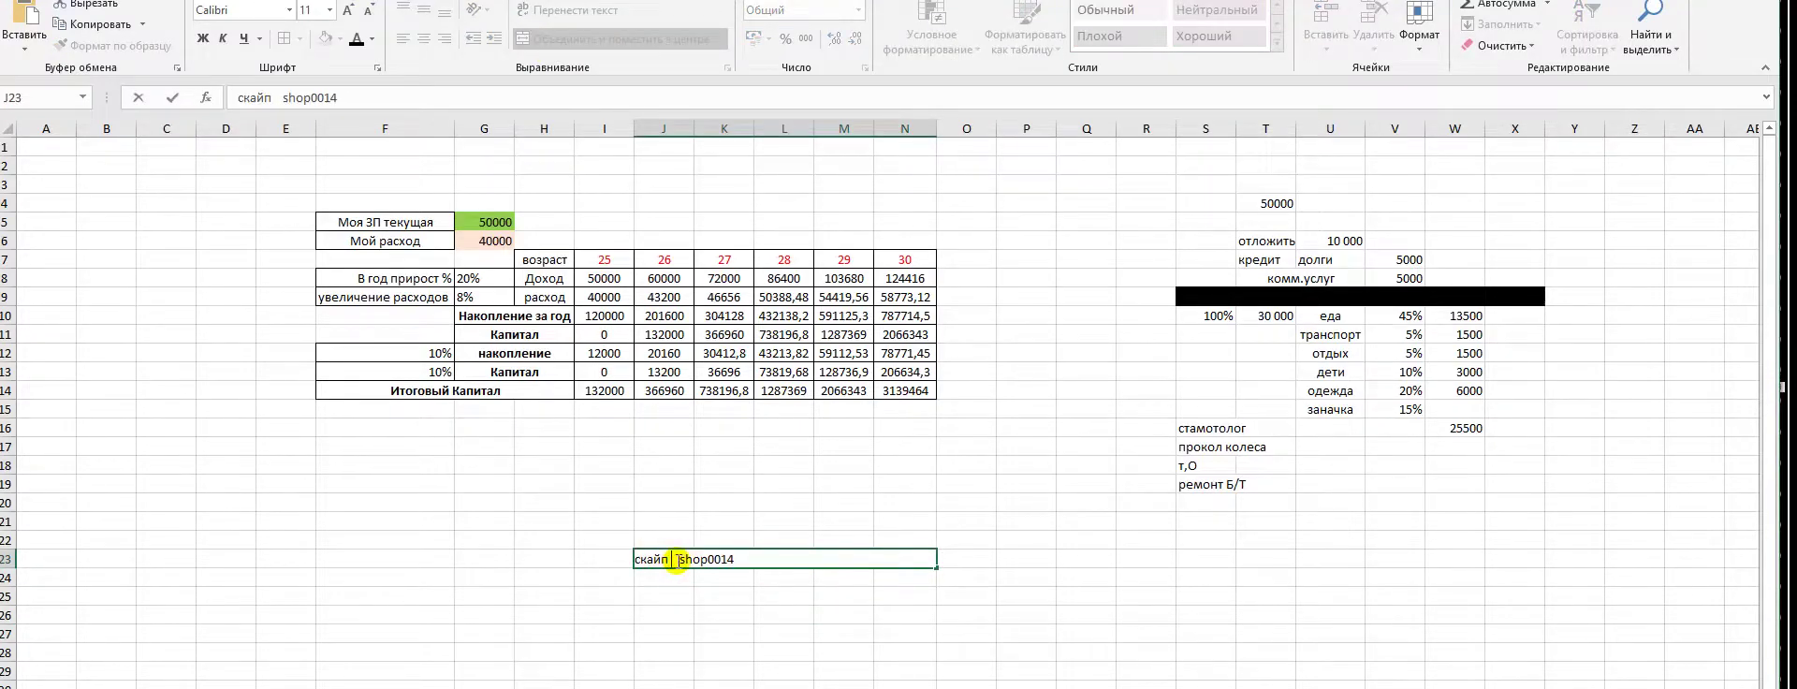
pyautogui.write(':')
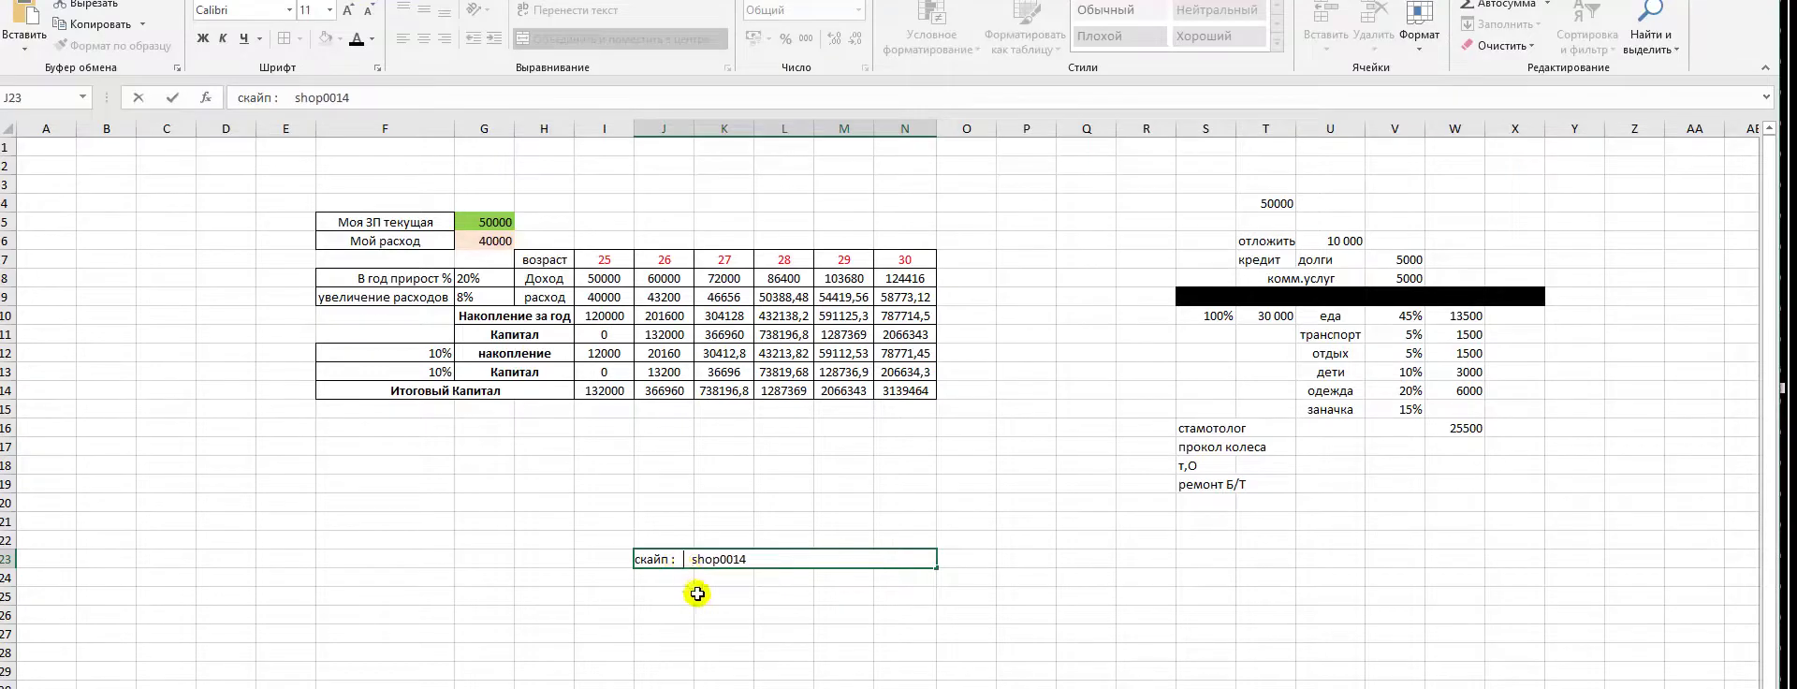
pyautogui.click(702, 595)
pyautogui.click(828, 565)
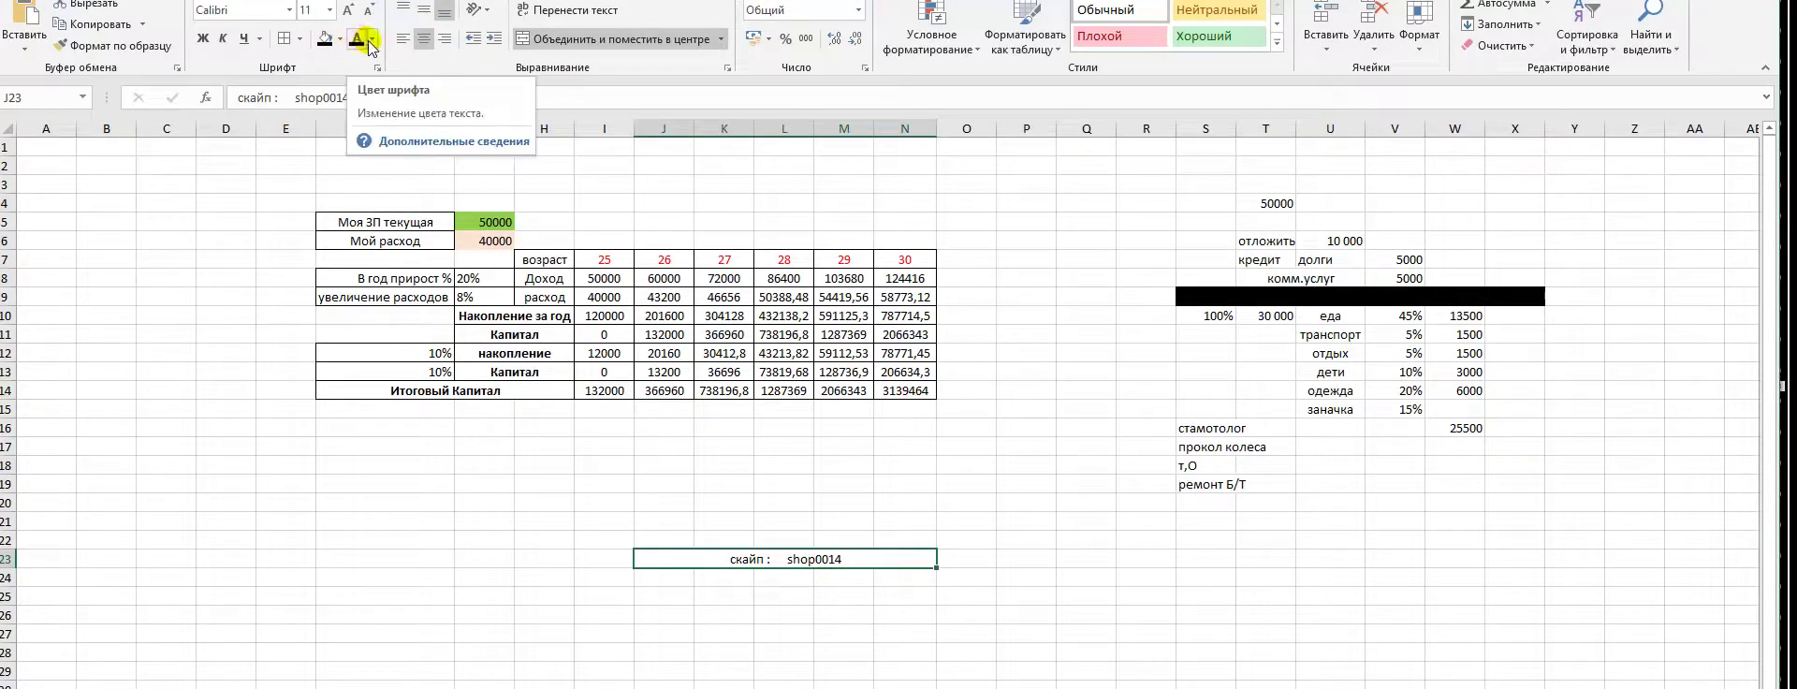
# Make the Skype contact text bold and set its font size to 10
pyautogui.click(211, 41)
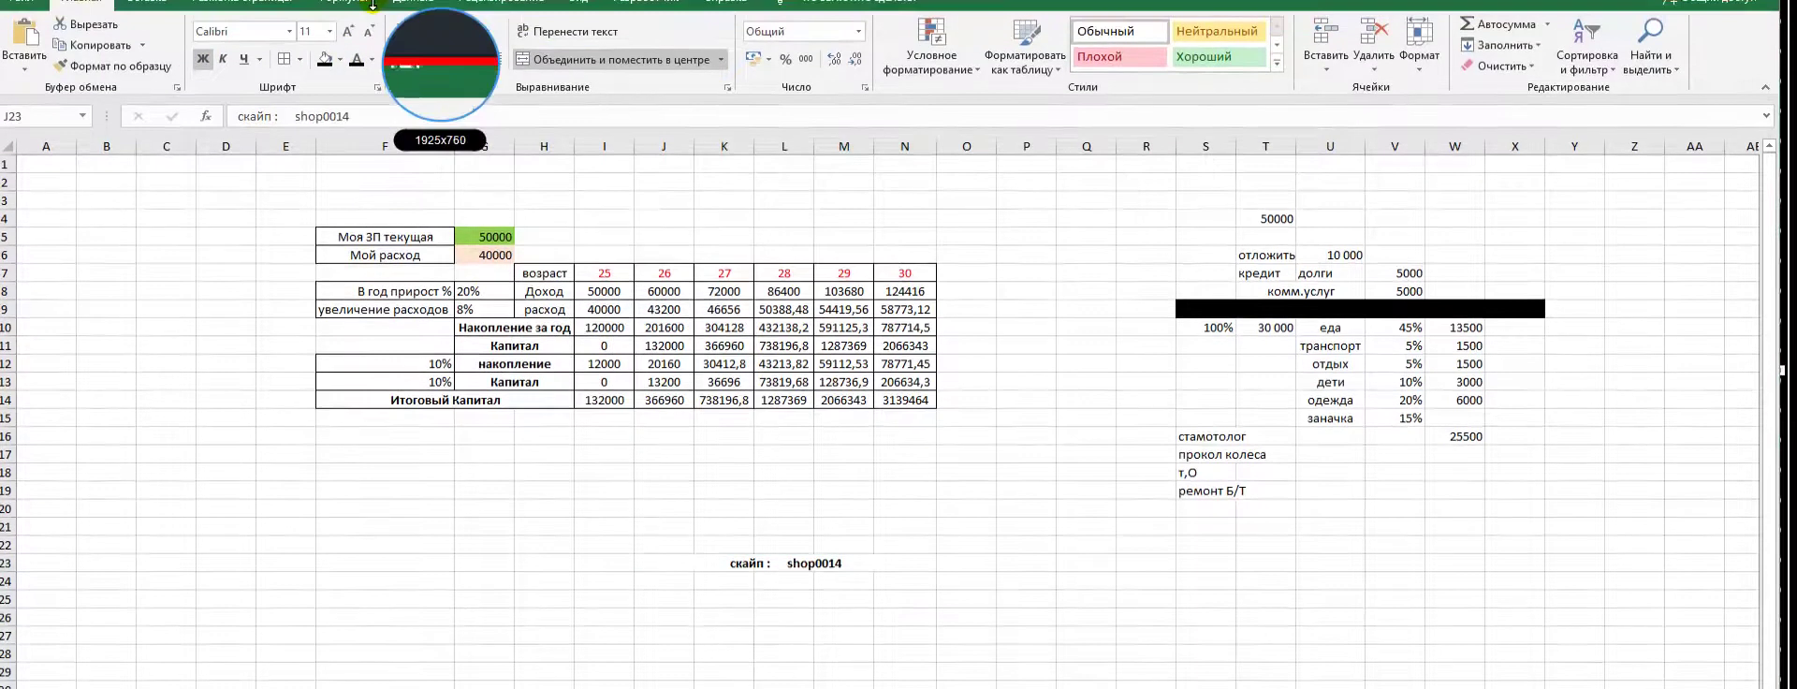
pyautogui.click(346, 13)
pyautogui.click(368, 32)
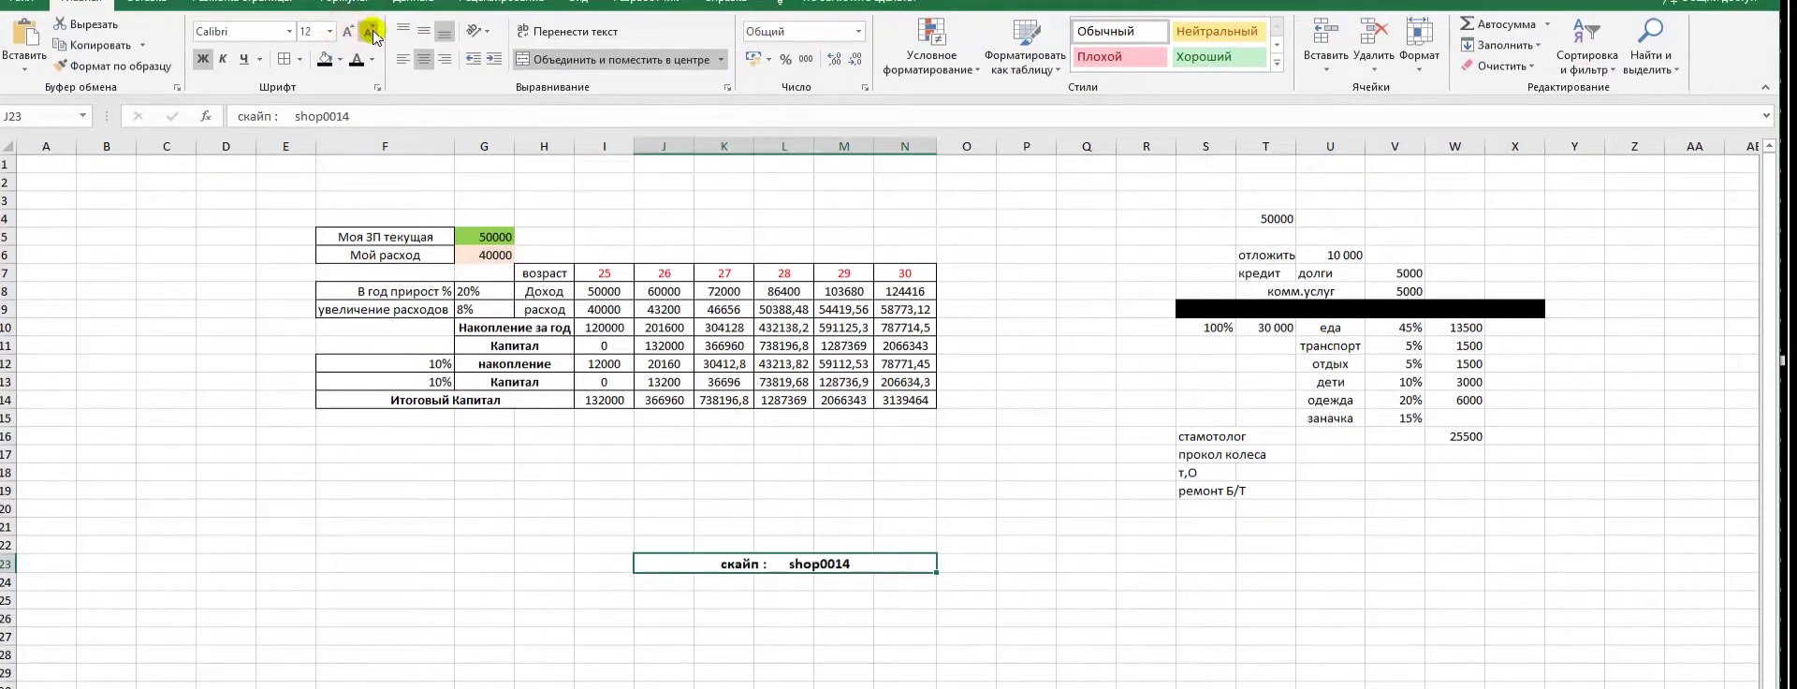
pyautogui.click(367, 32)
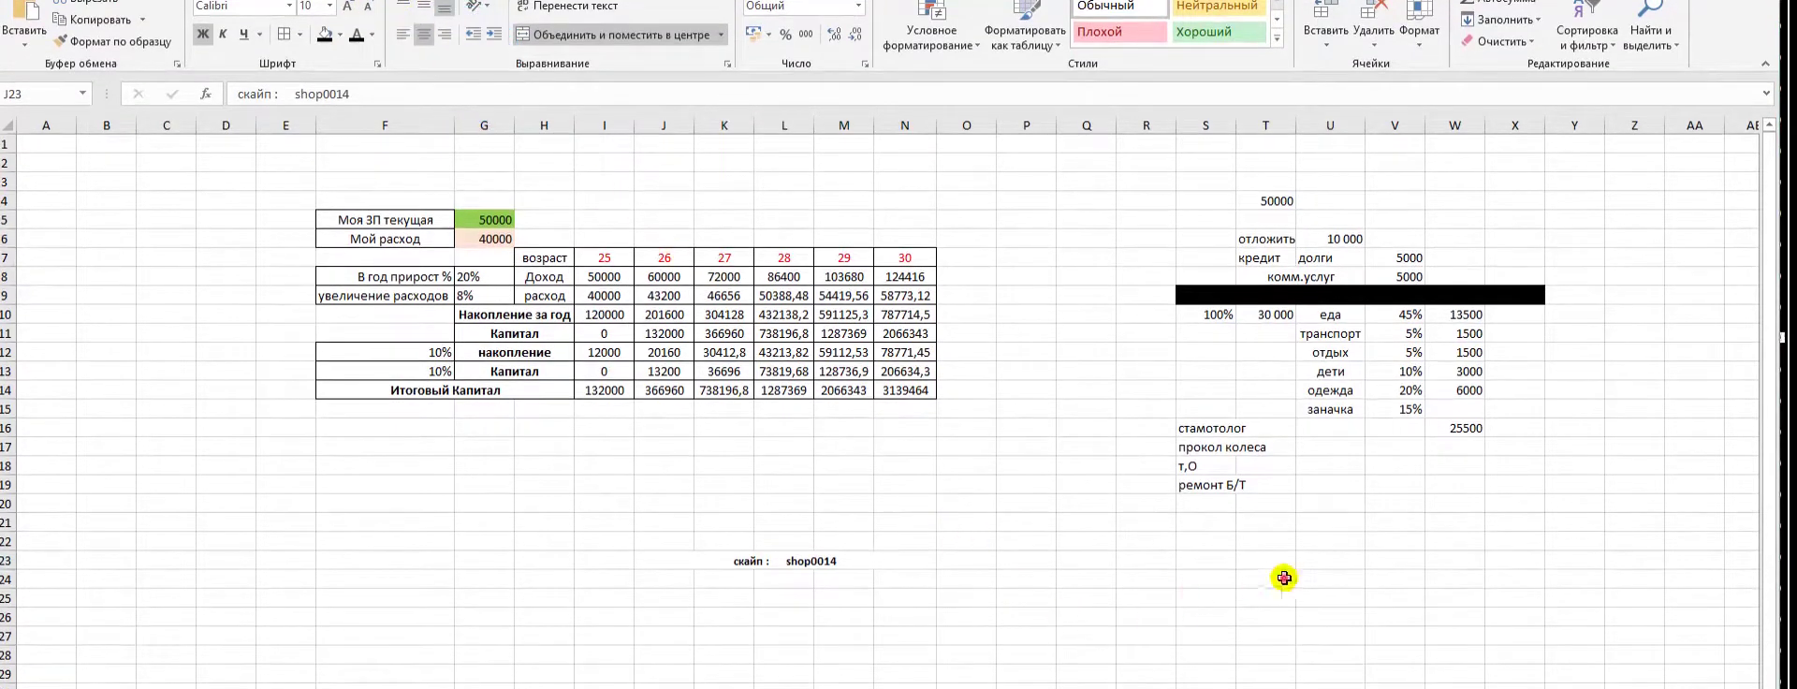
# Try to calculate the заначка amount in W15 with the formula =T10*U15, and clear the cell
pyautogui.click(1456, 403)
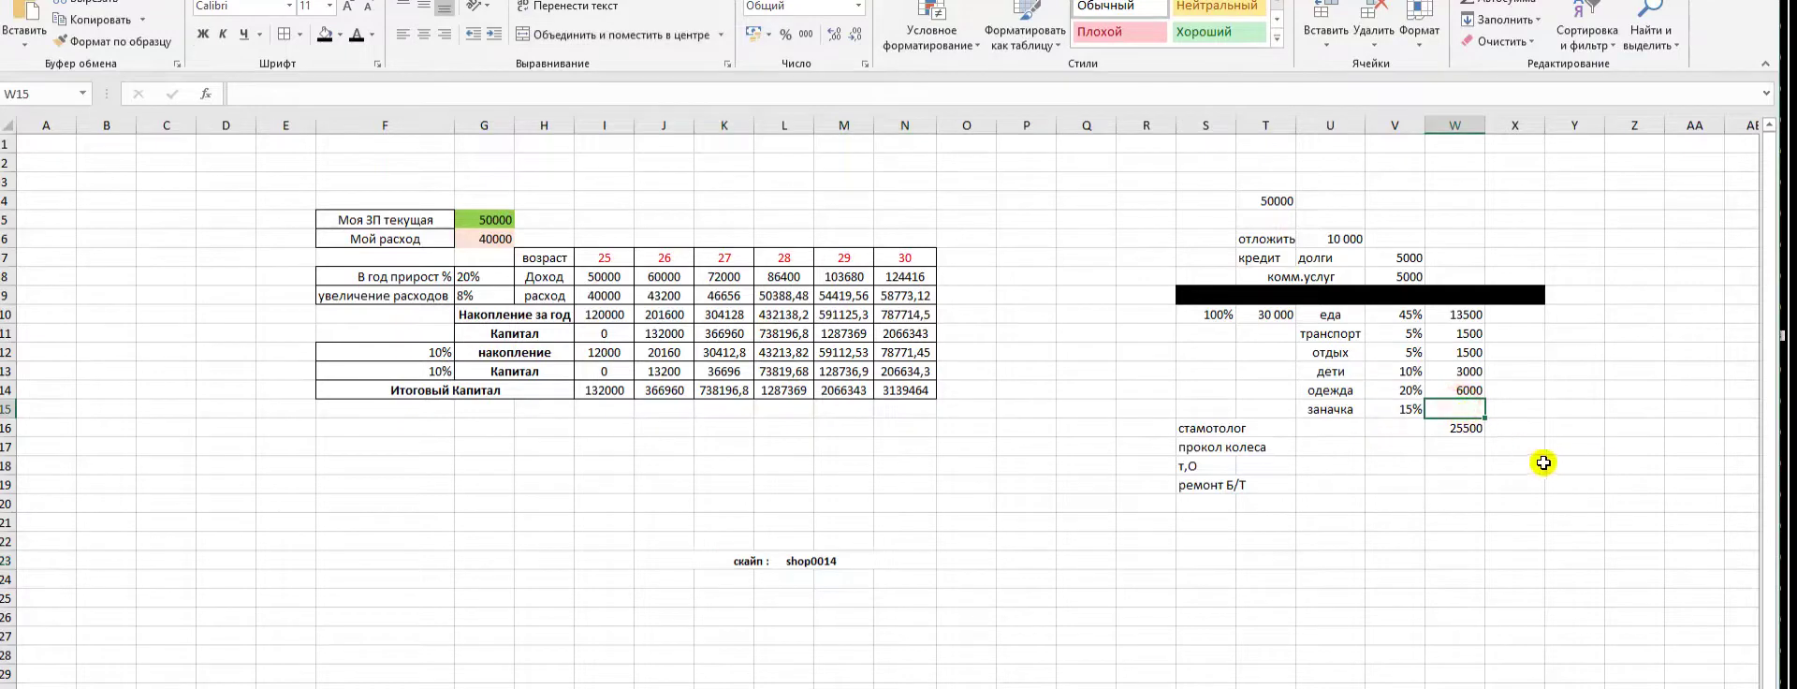
pyautogui.write('=')
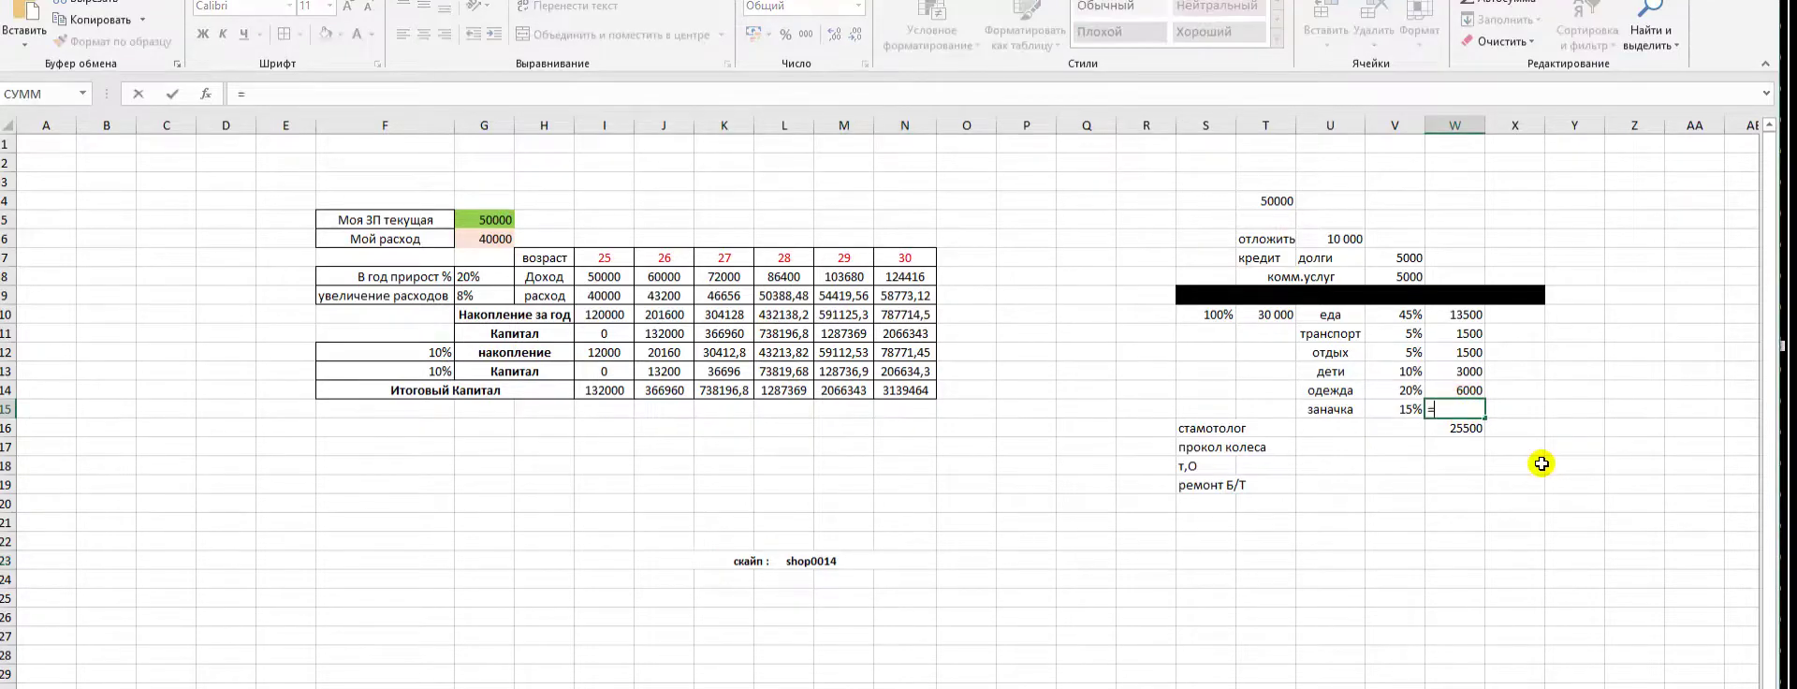
pyautogui.click(1275, 316)
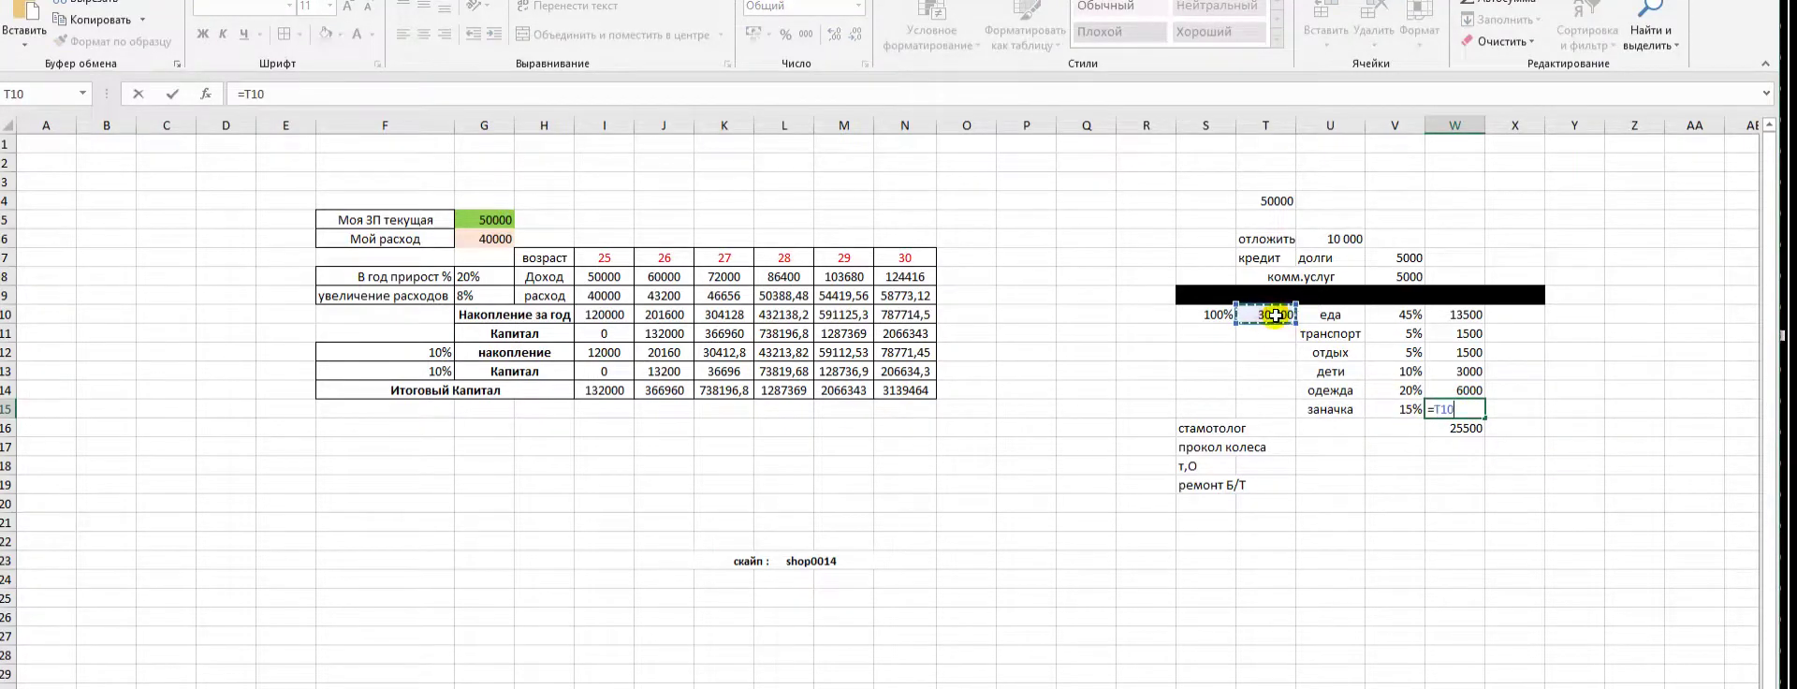
pyautogui.write('*')
pyautogui.click(1334, 409)
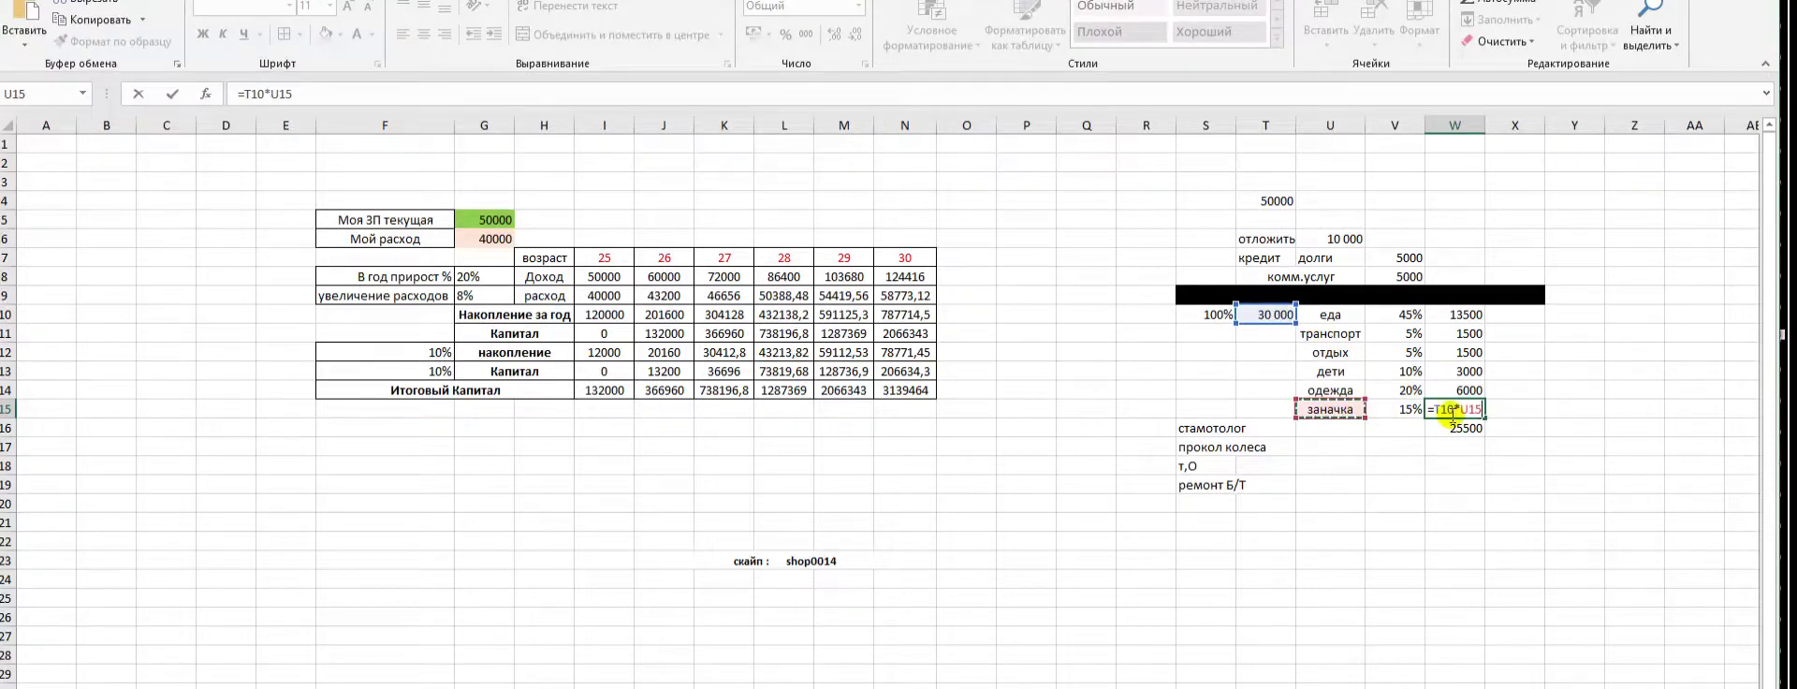
pyautogui.press('Return')
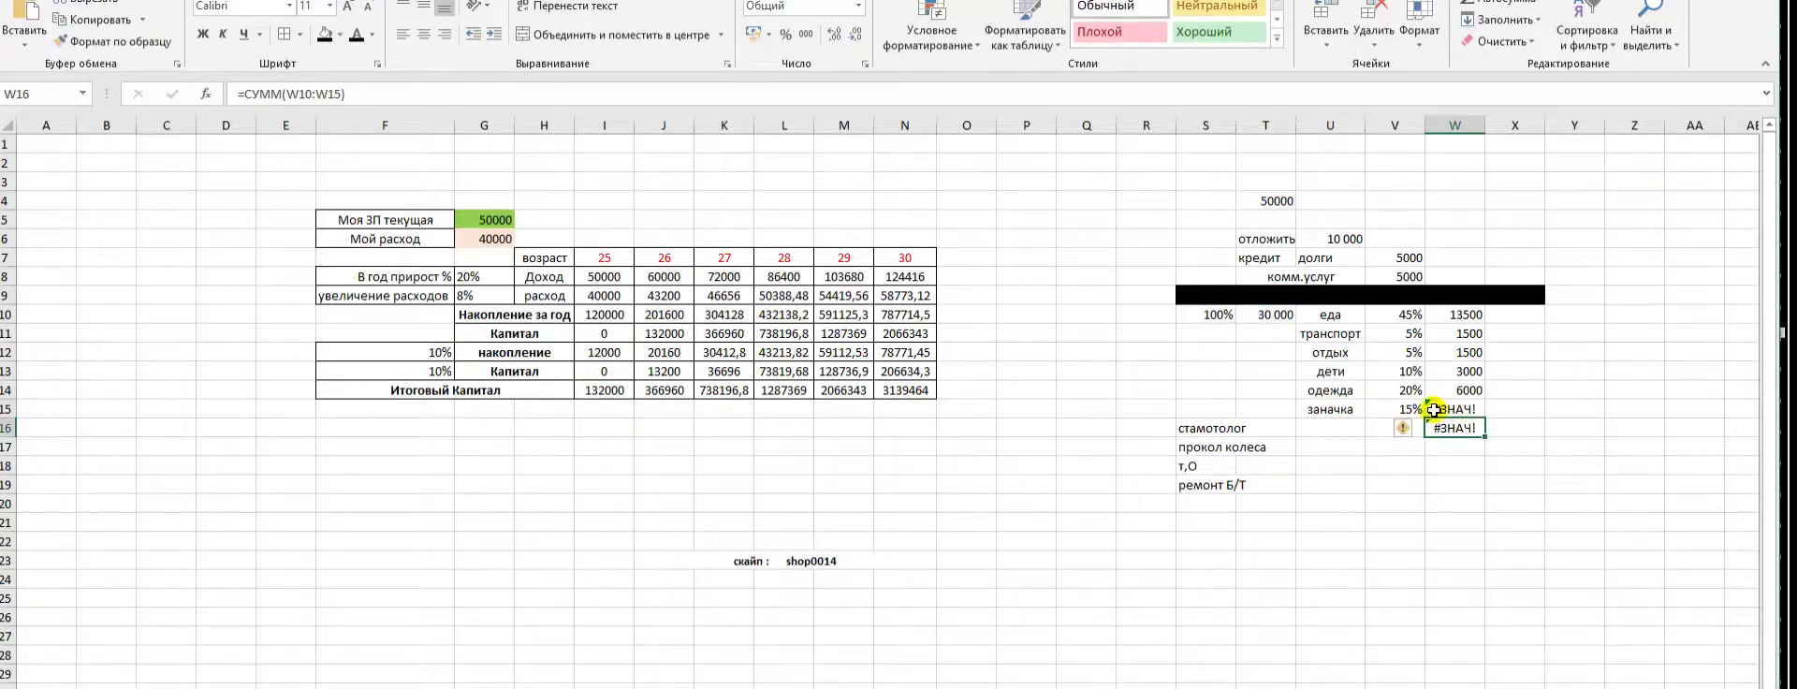
pyautogui.press('Up')
pyautogui.press('Delete')
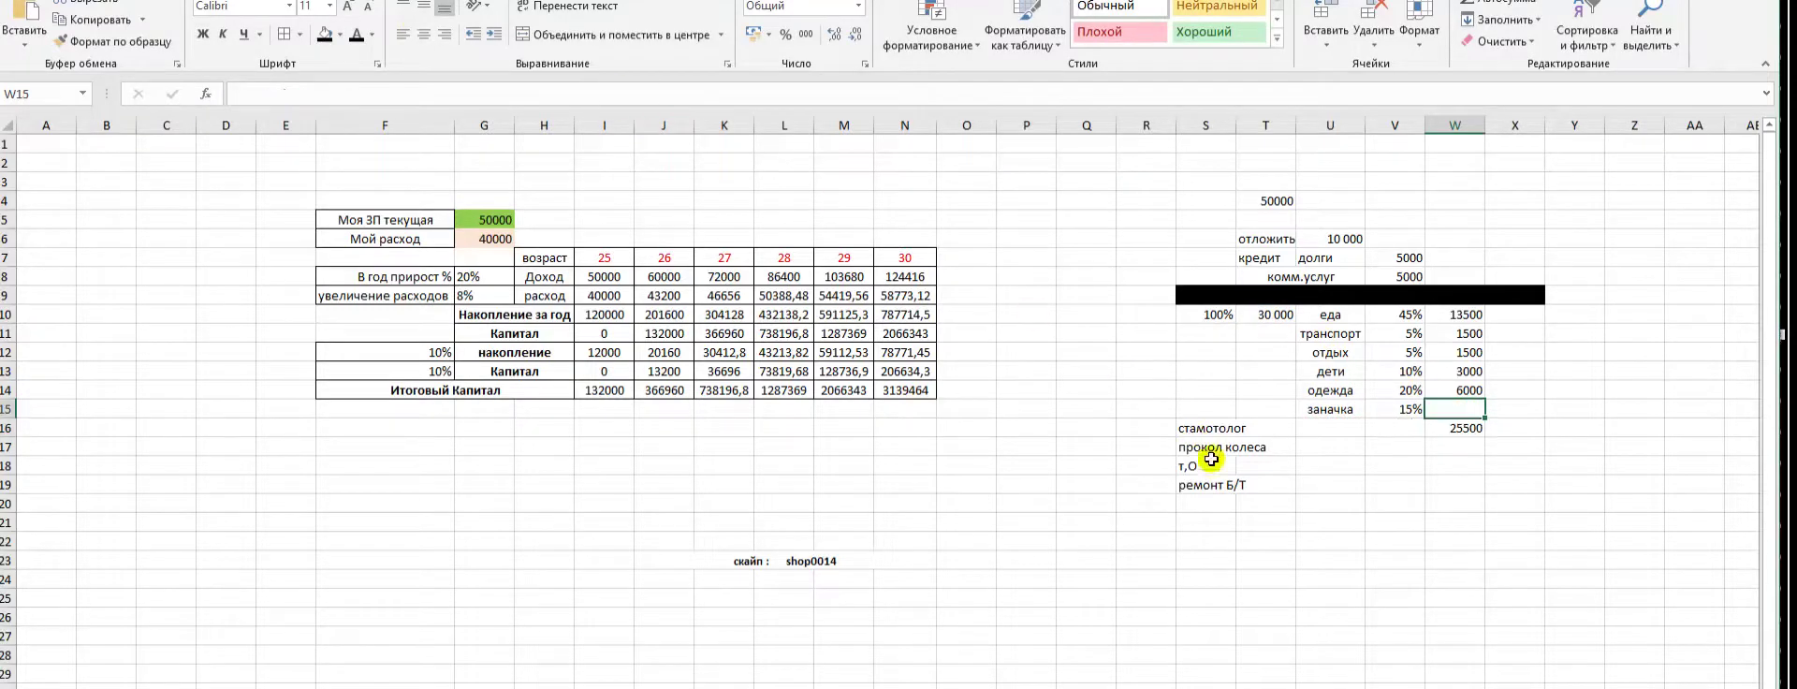
pyautogui.click(1263, 318)
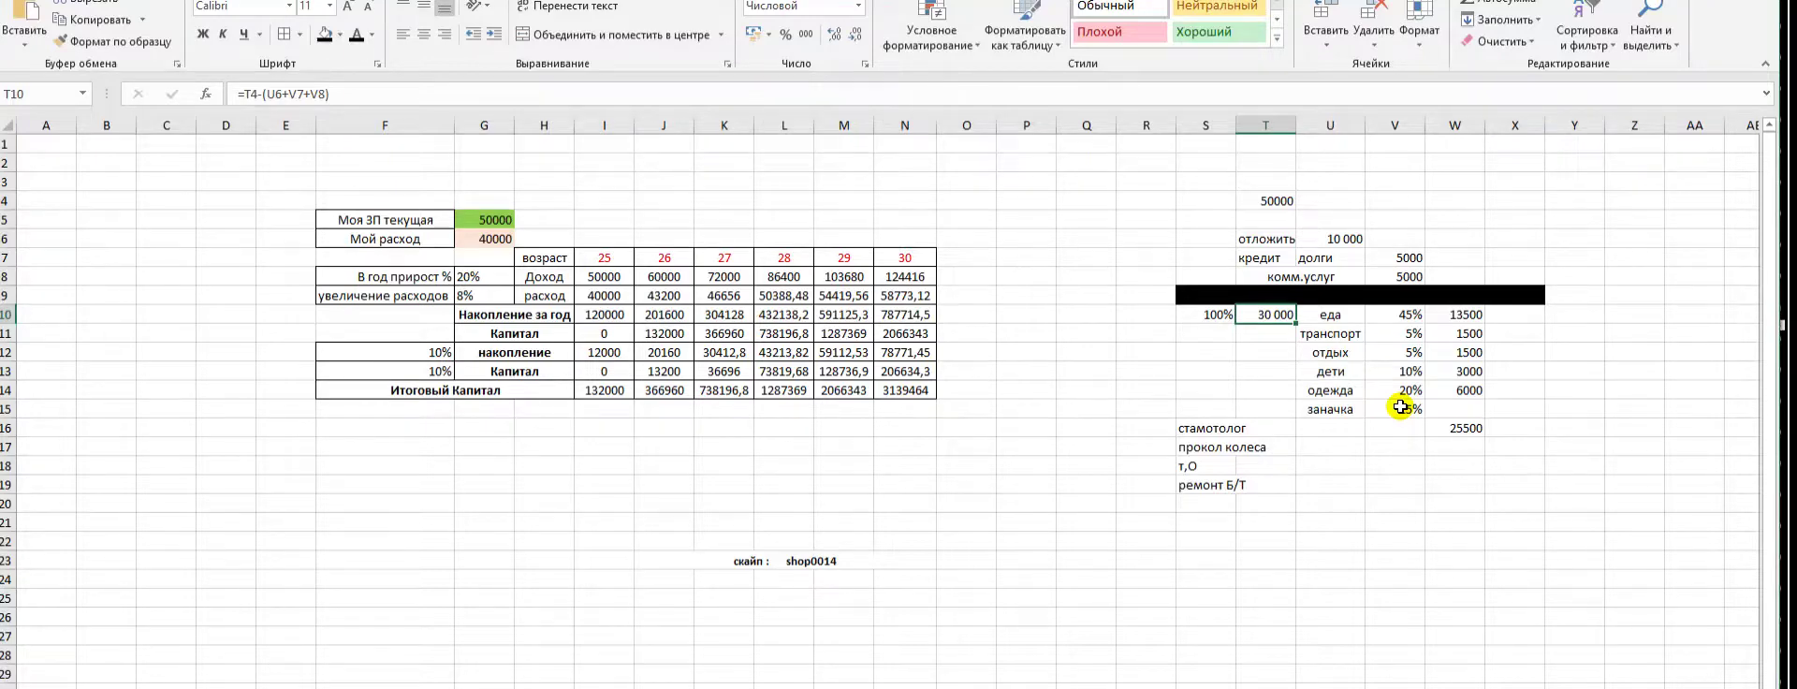
pyautogui.write('*')
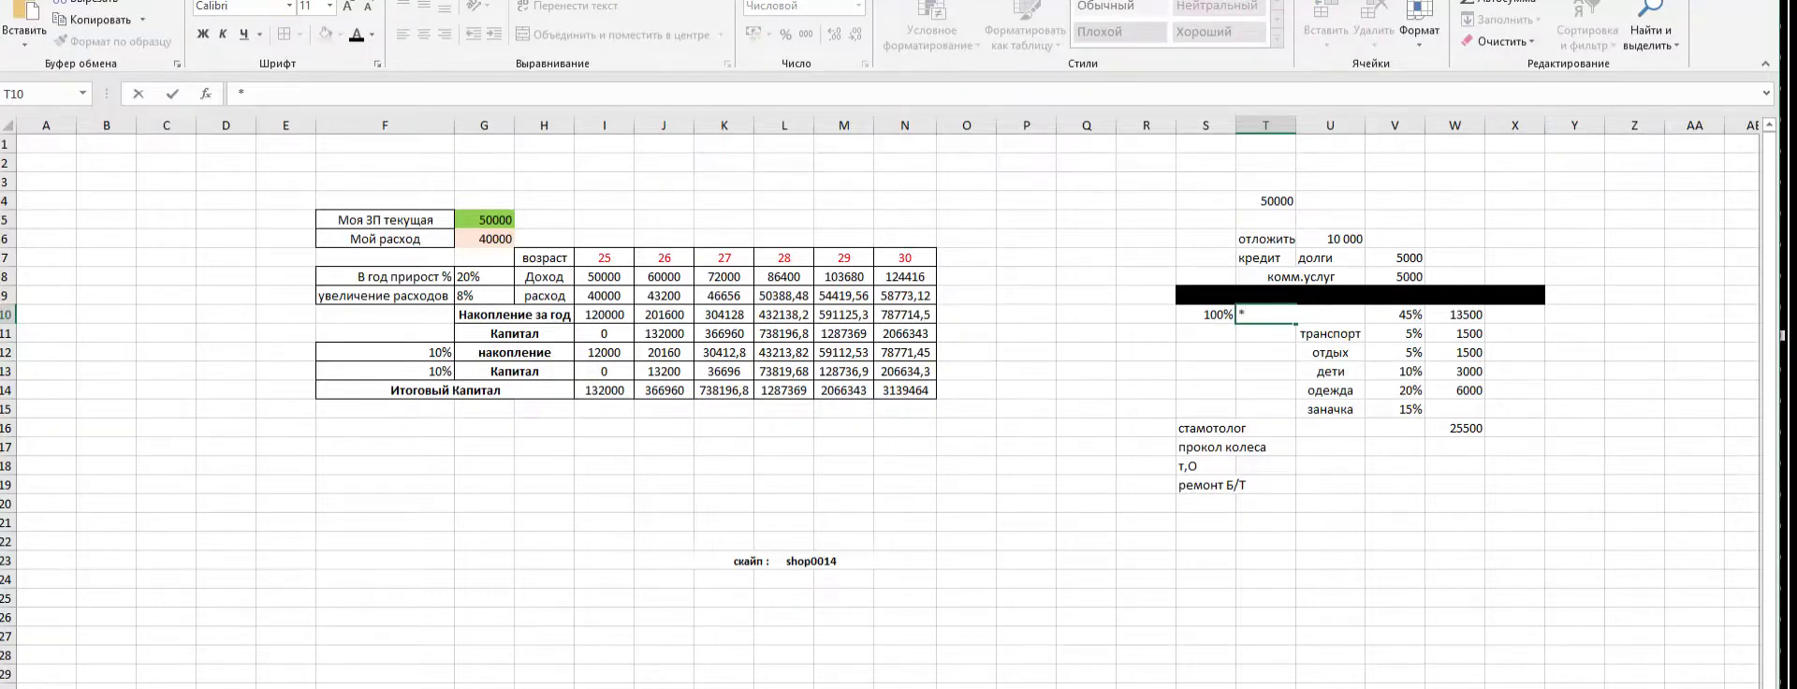
pyautogui.press('Escape')
pyautogui.press('F2')
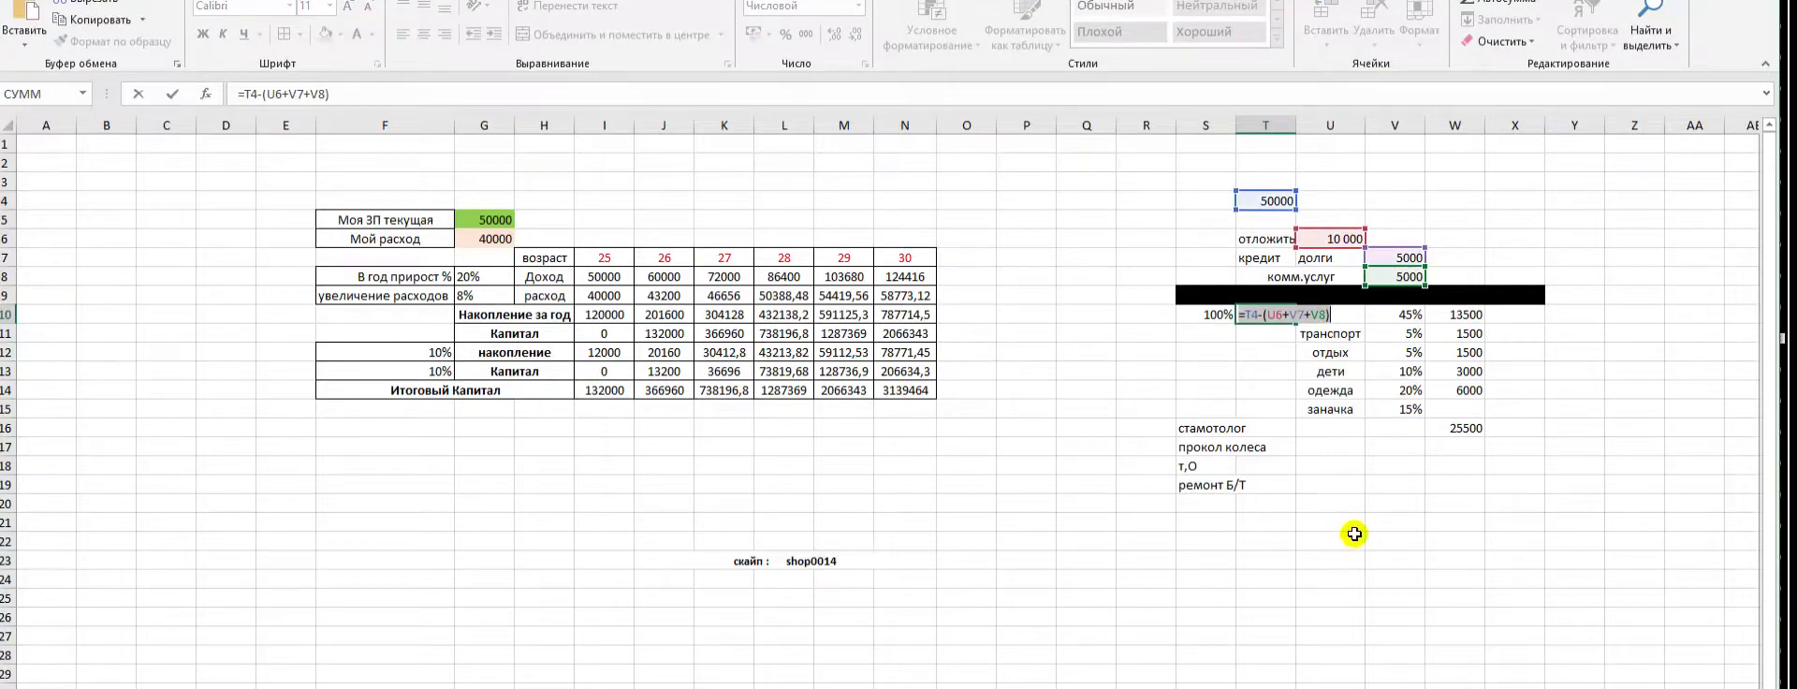
pyautogui.click(1394, 503)
# Calculate the заначка amount in W15 with the formula =T10*V15
pyautogui.click(1460, 410)
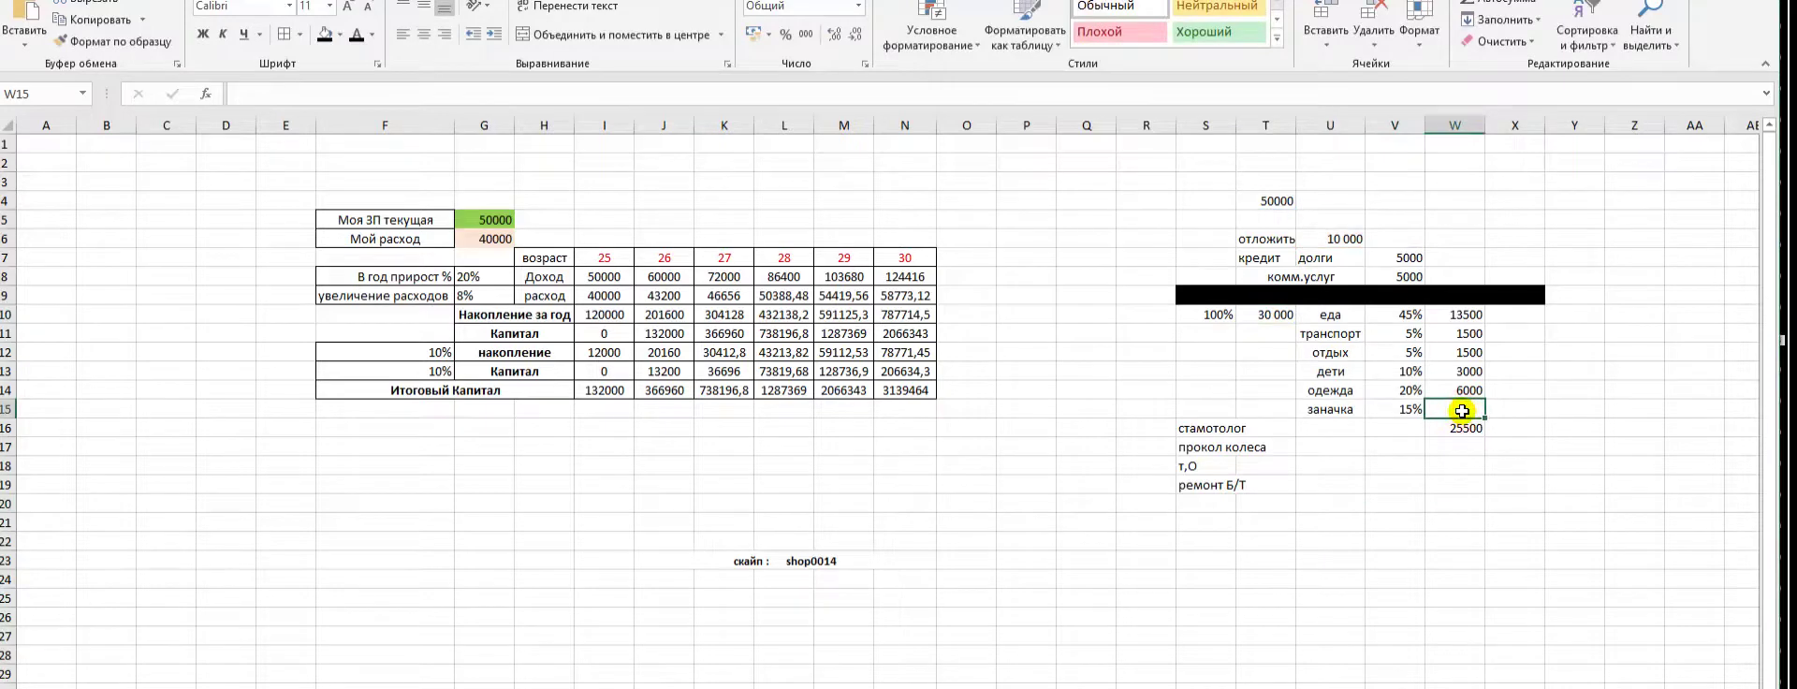
pyautogui.write('=')
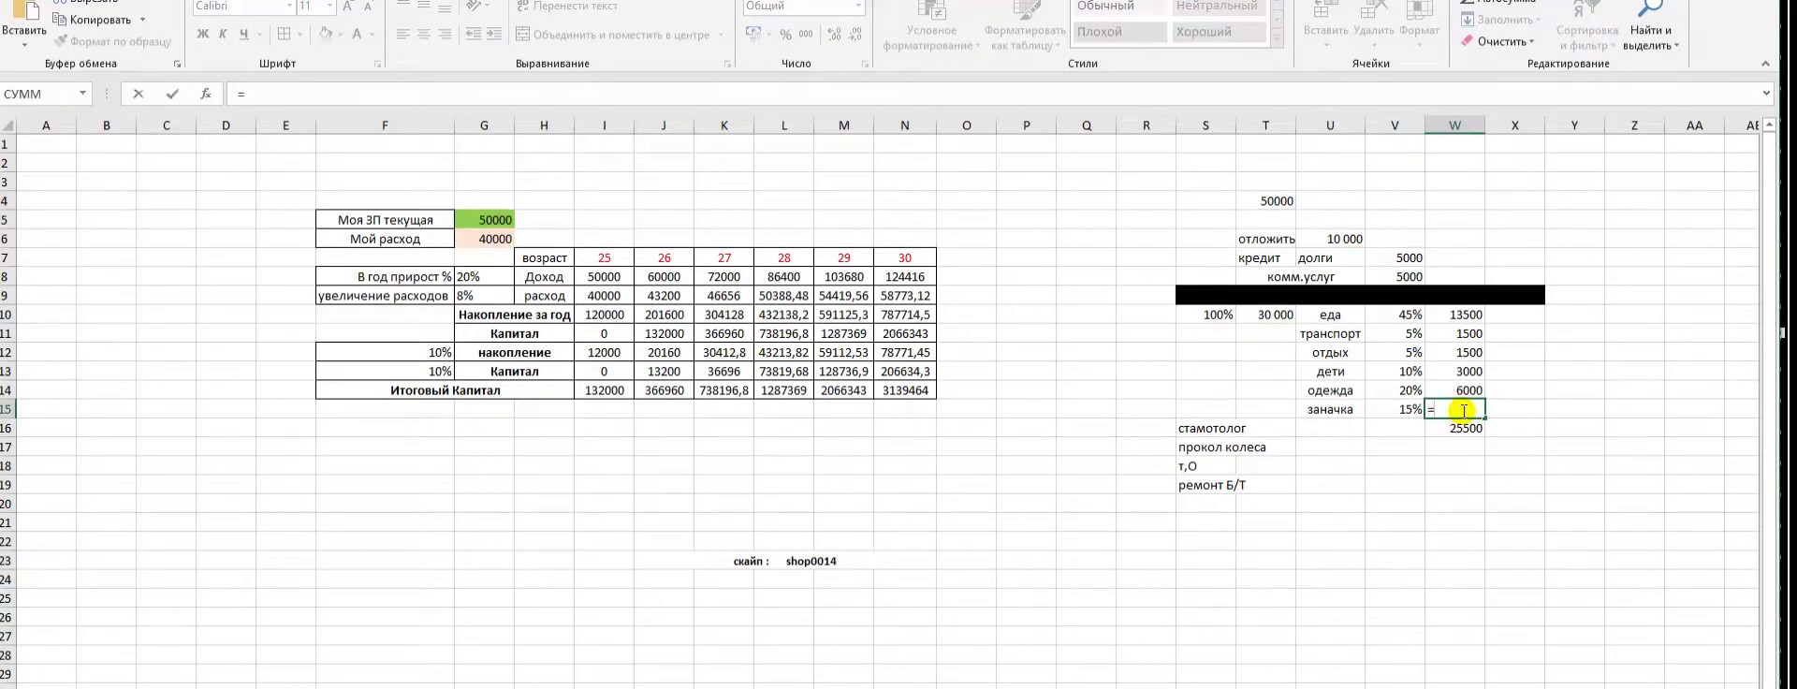
pyautogui.click(1269, 315)
pyautogui.write('*')
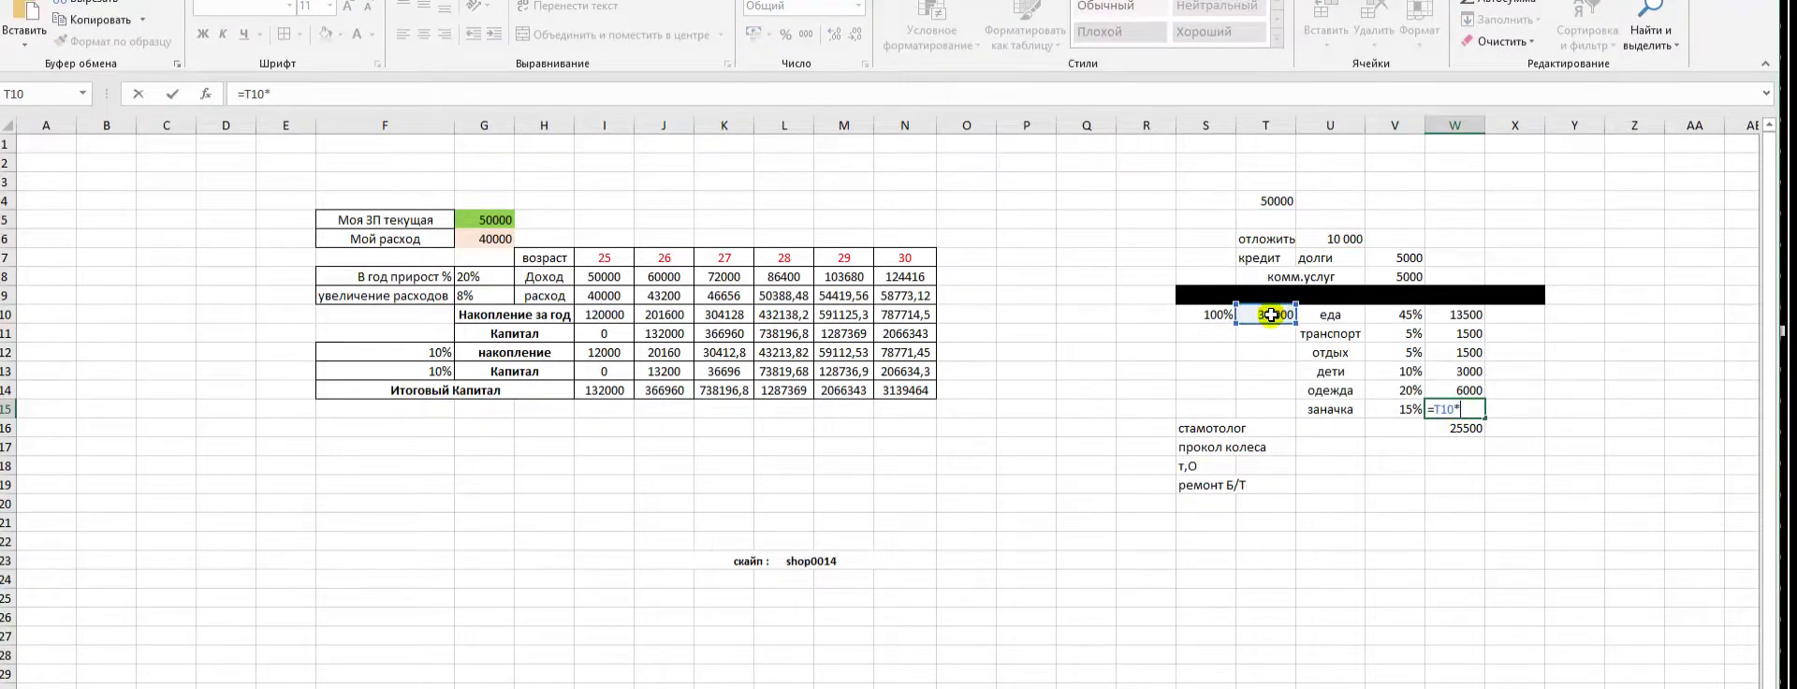
pyautogui.click(1392, 411)
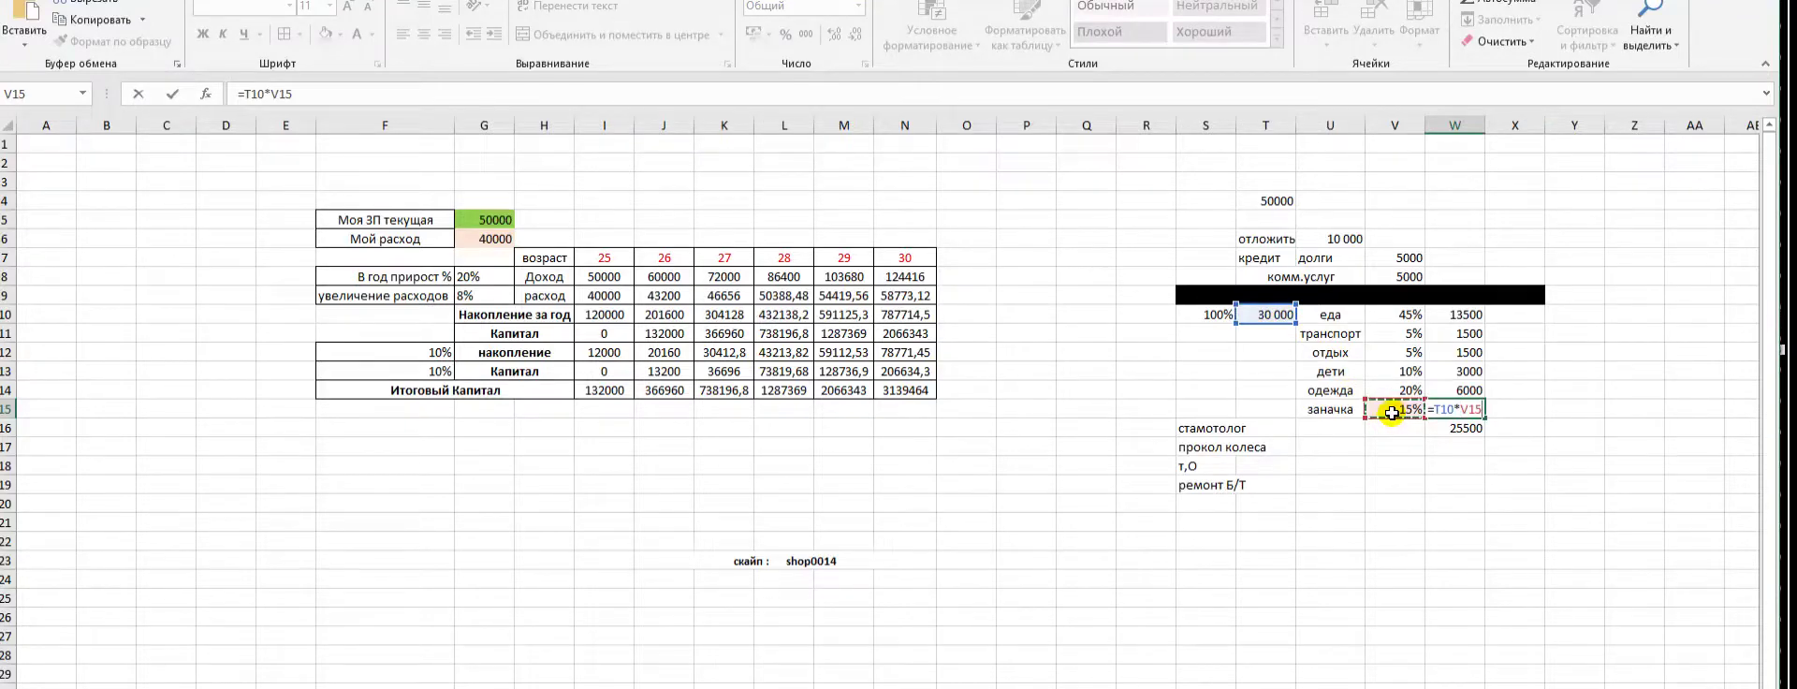
pyautogui.press('Return')
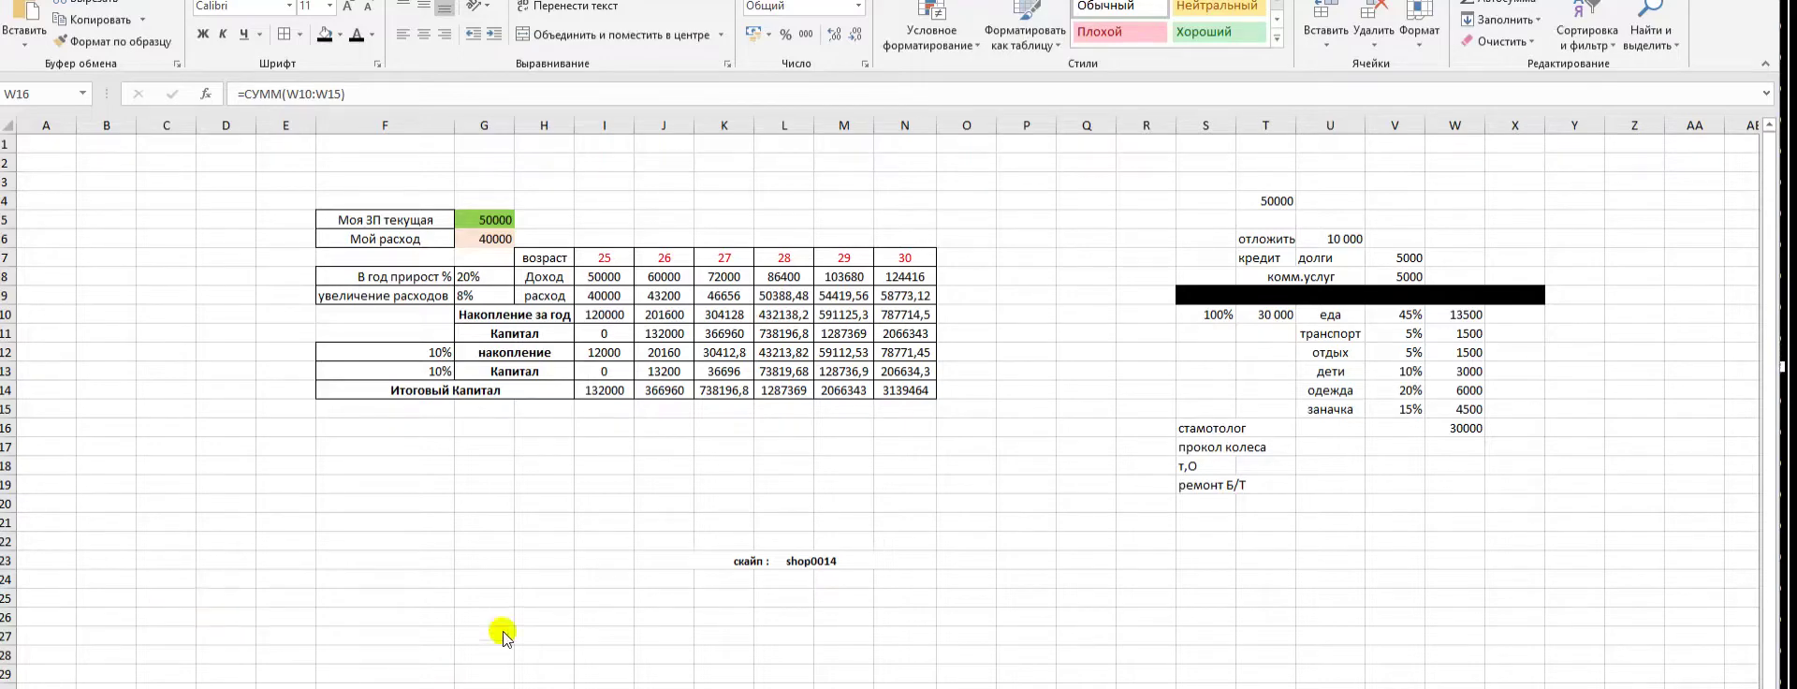
pyautogui.click(1465, 539)
pyautogui.click(1310, 501)
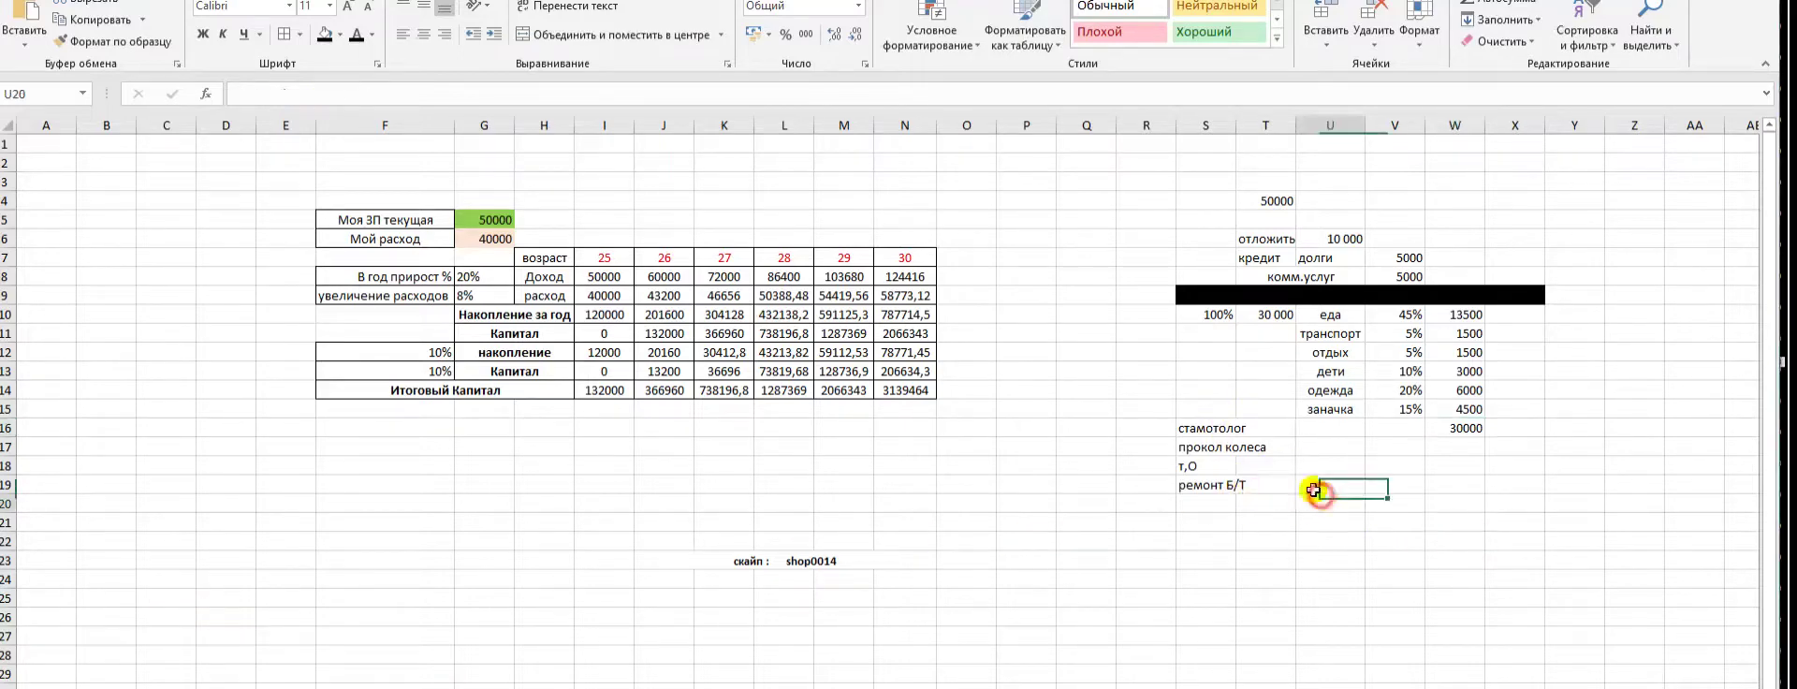
pyautogui.click(1332, 409)
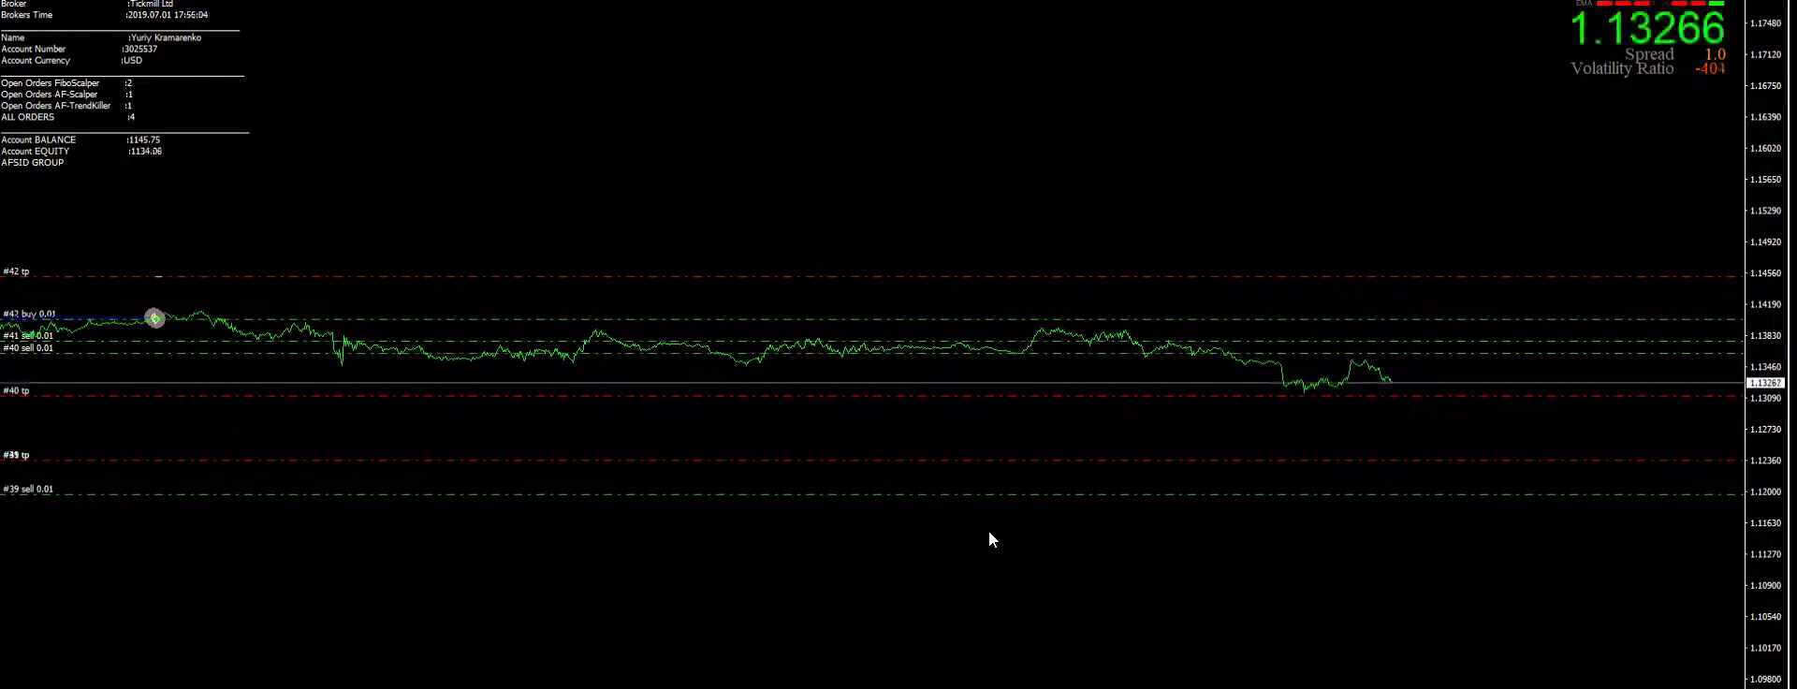
pyautogui.middleClick(188, 163)
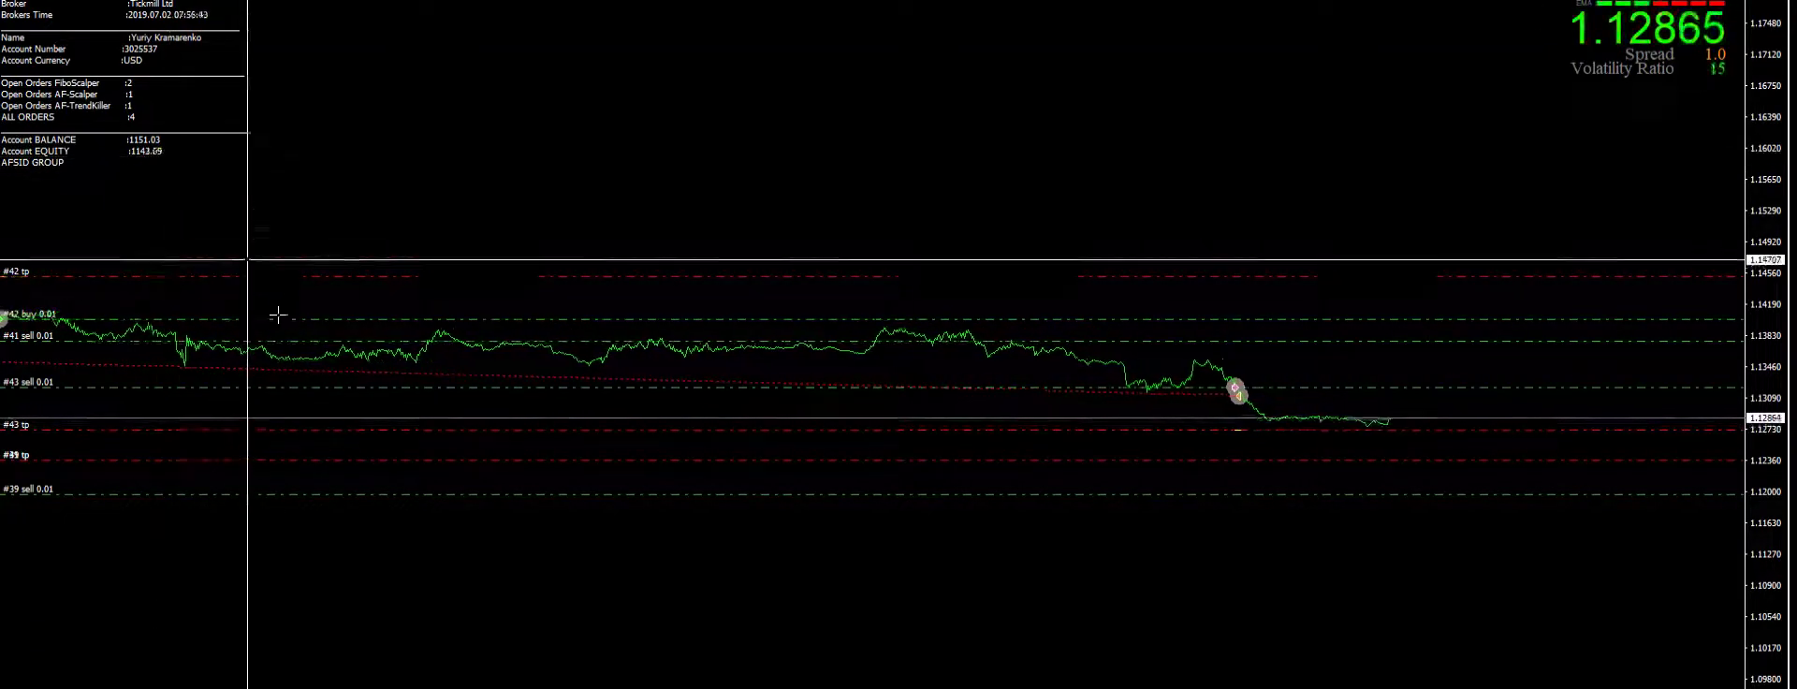
pyautogui.click(799, 209)
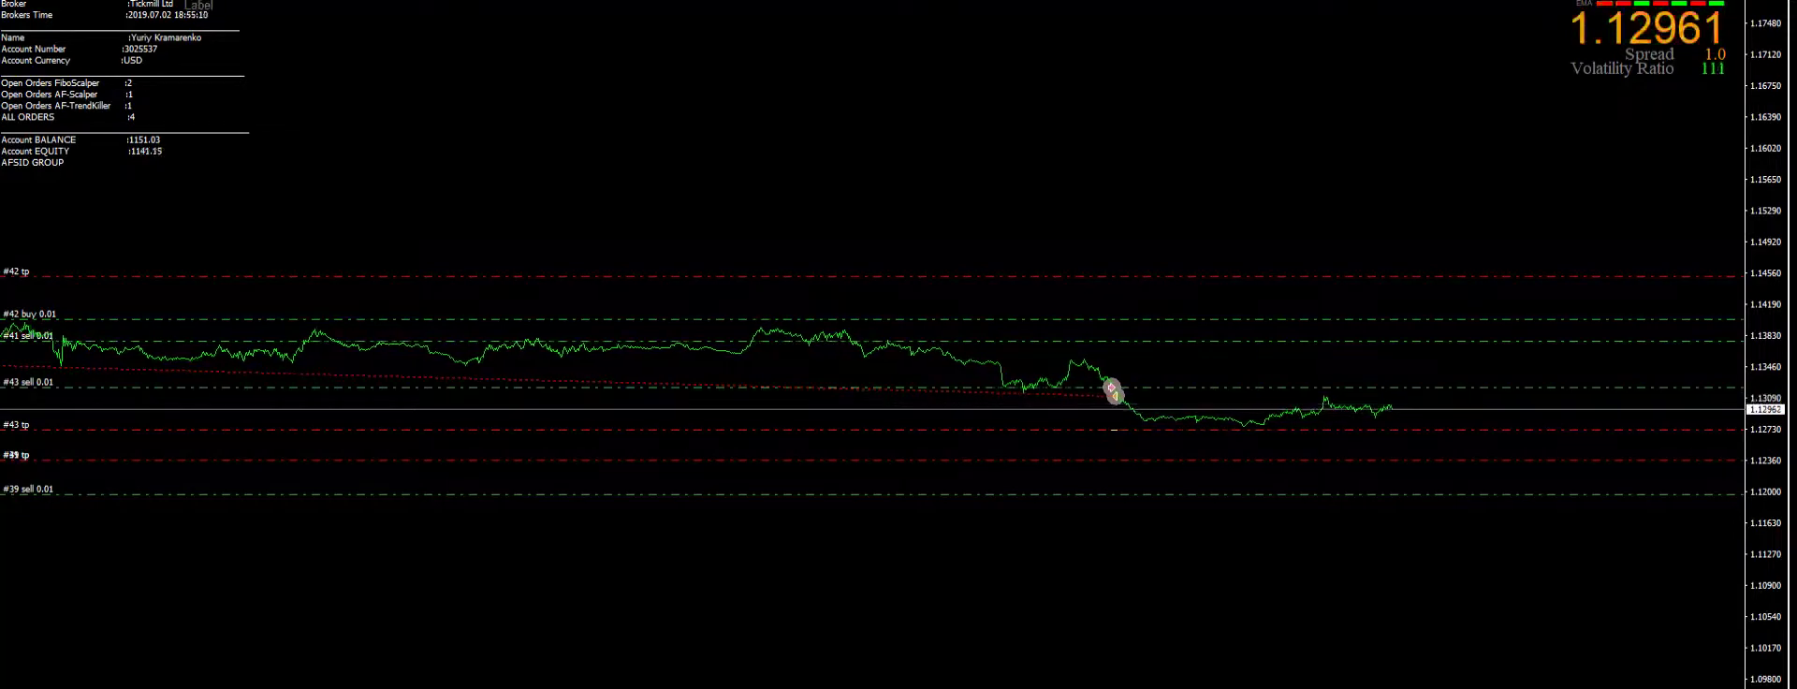
# Switch back to the Excel workbook and examine the 10% rates in F12:F13 and the yearly savings formulas in row 10
pyautogui.hotkey('alt', 'Tab')
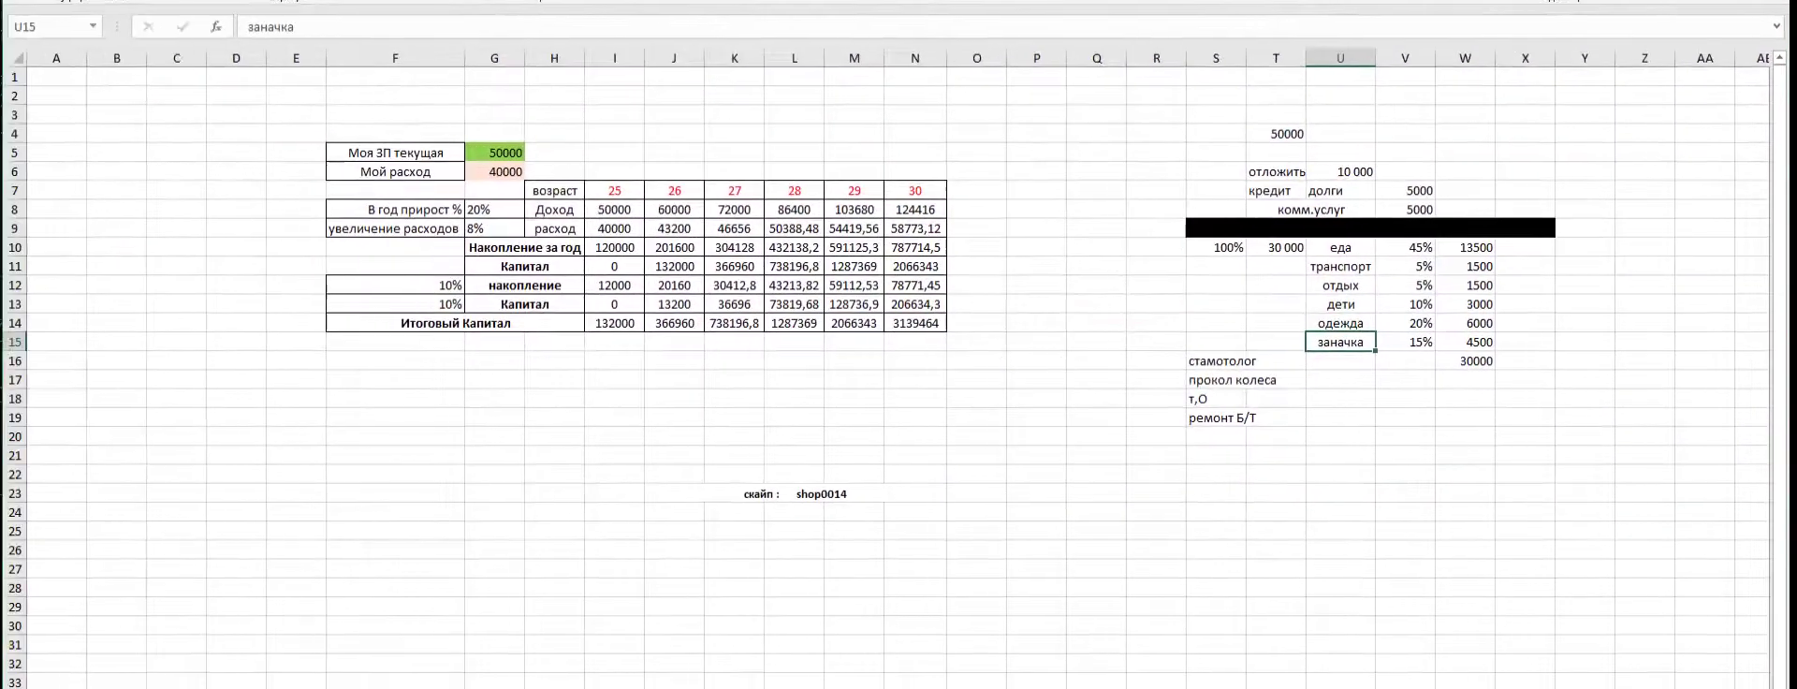
pyautogui.click(416, 285)
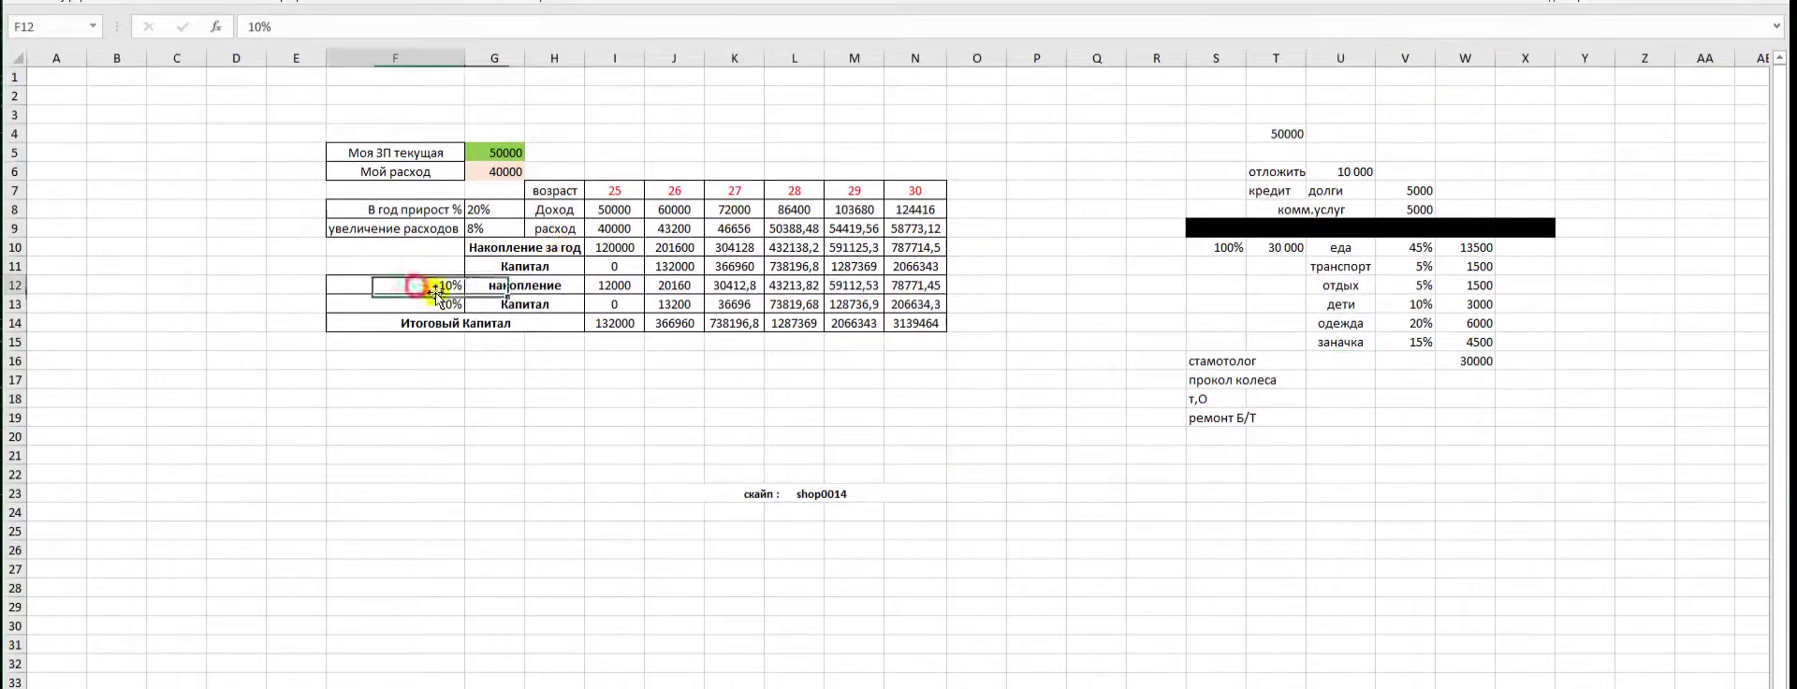
pyautogui.click(624, 248)
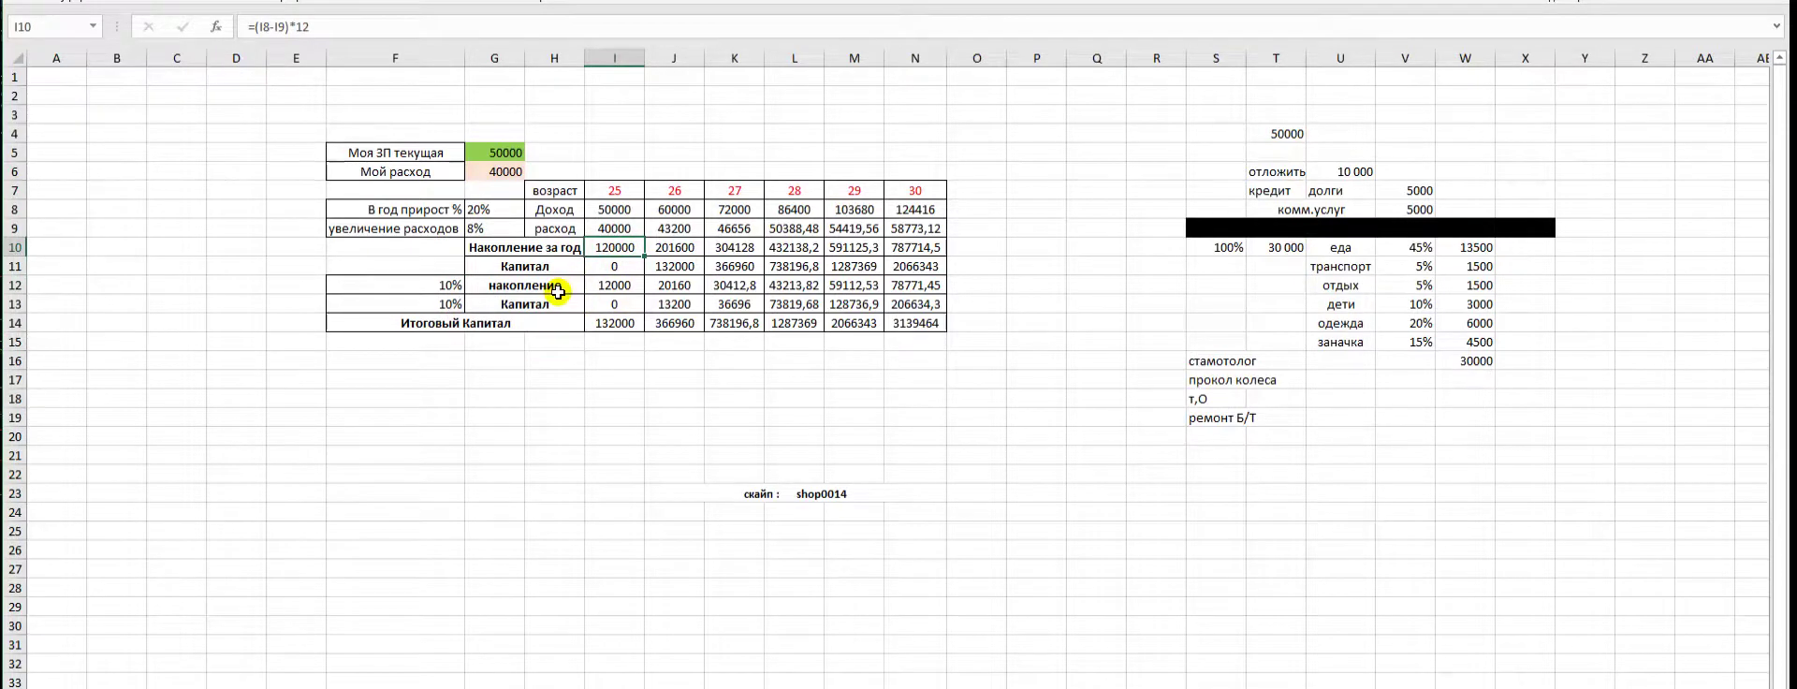
pyautogui.click(516, 408)
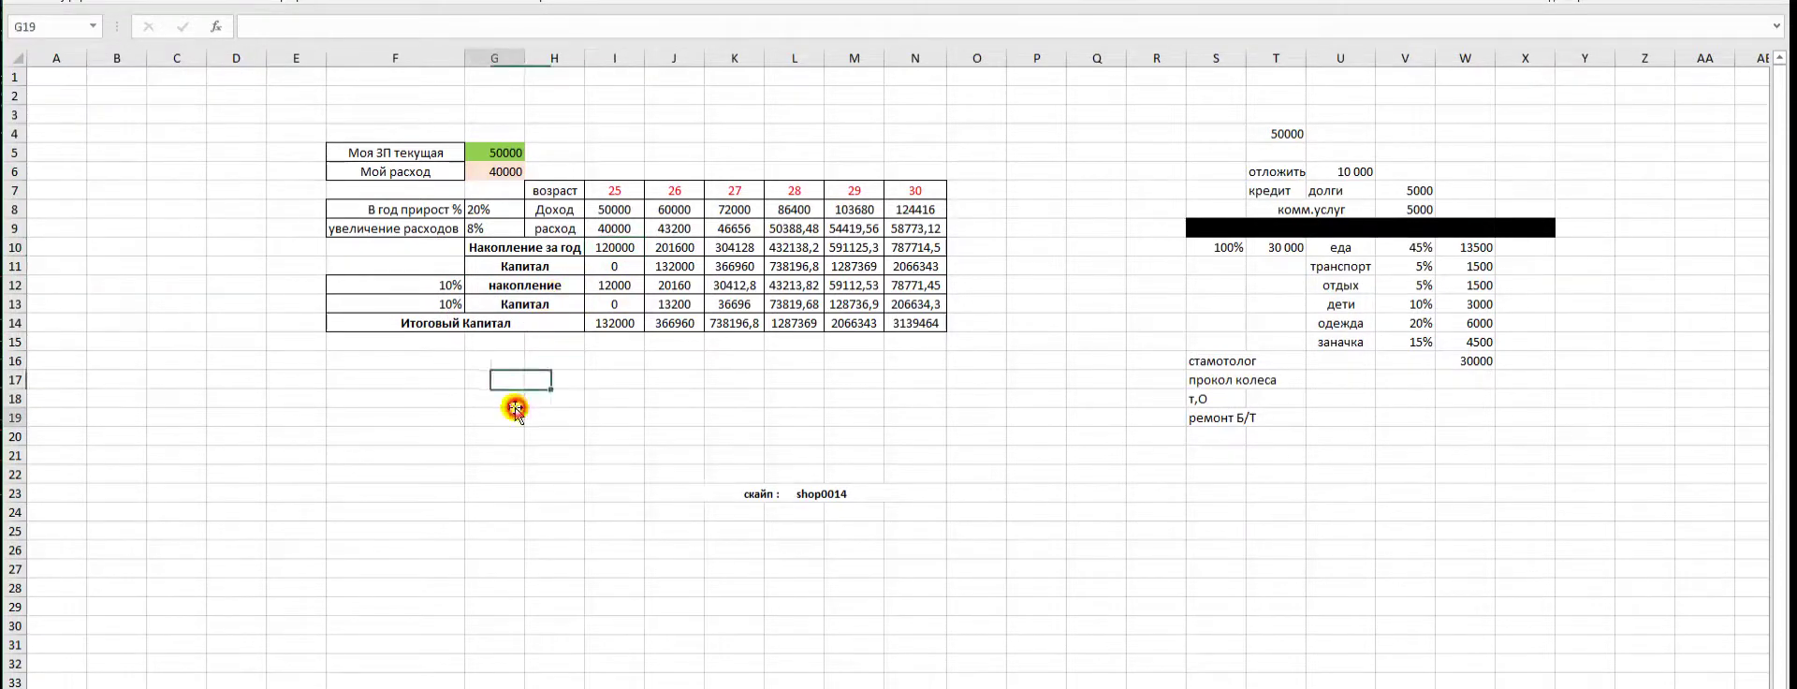
pyautogui.click(444, 285)
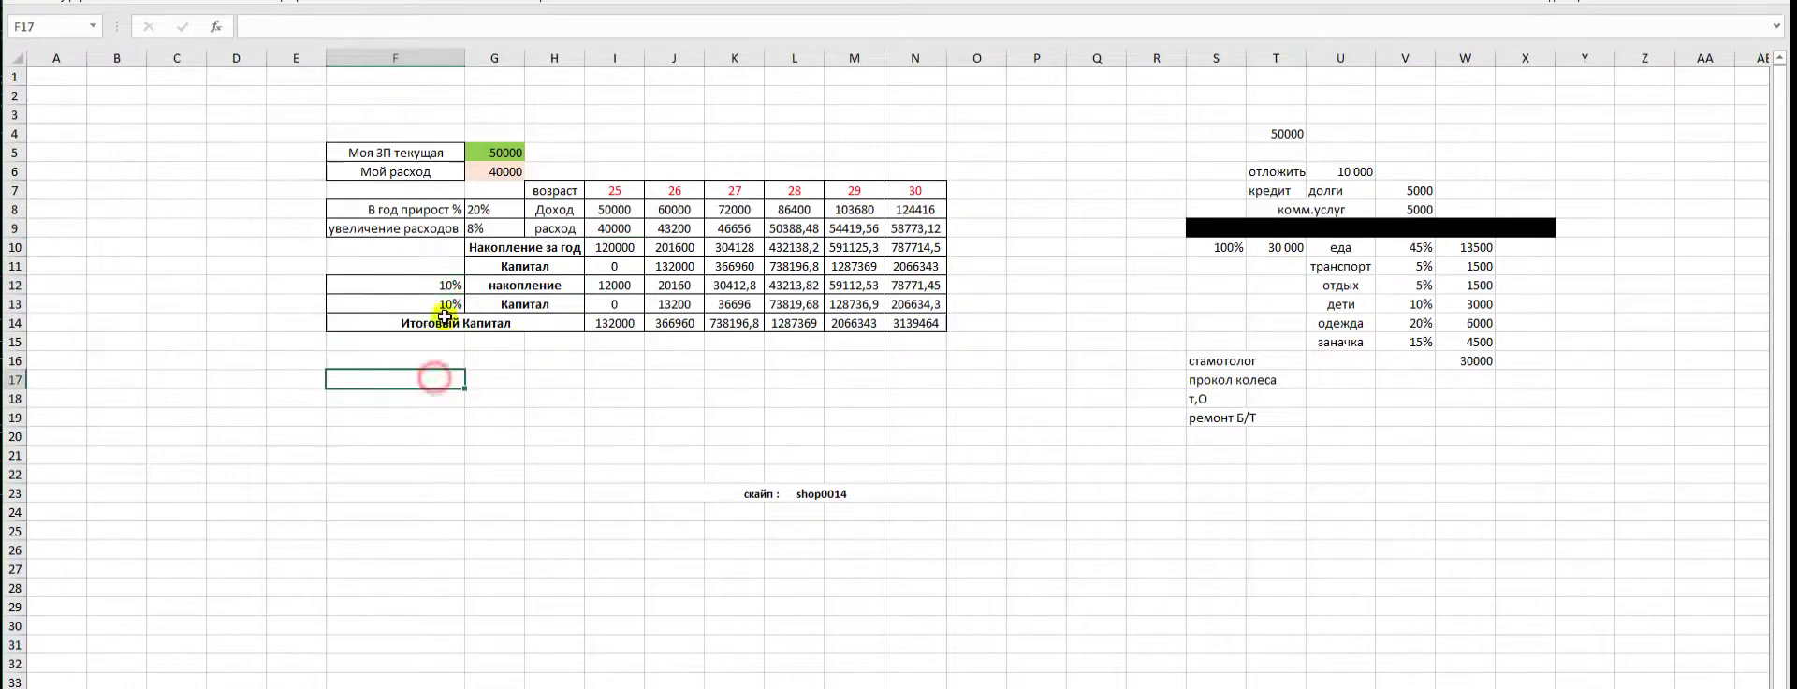
pyautogui.click(611, 251)
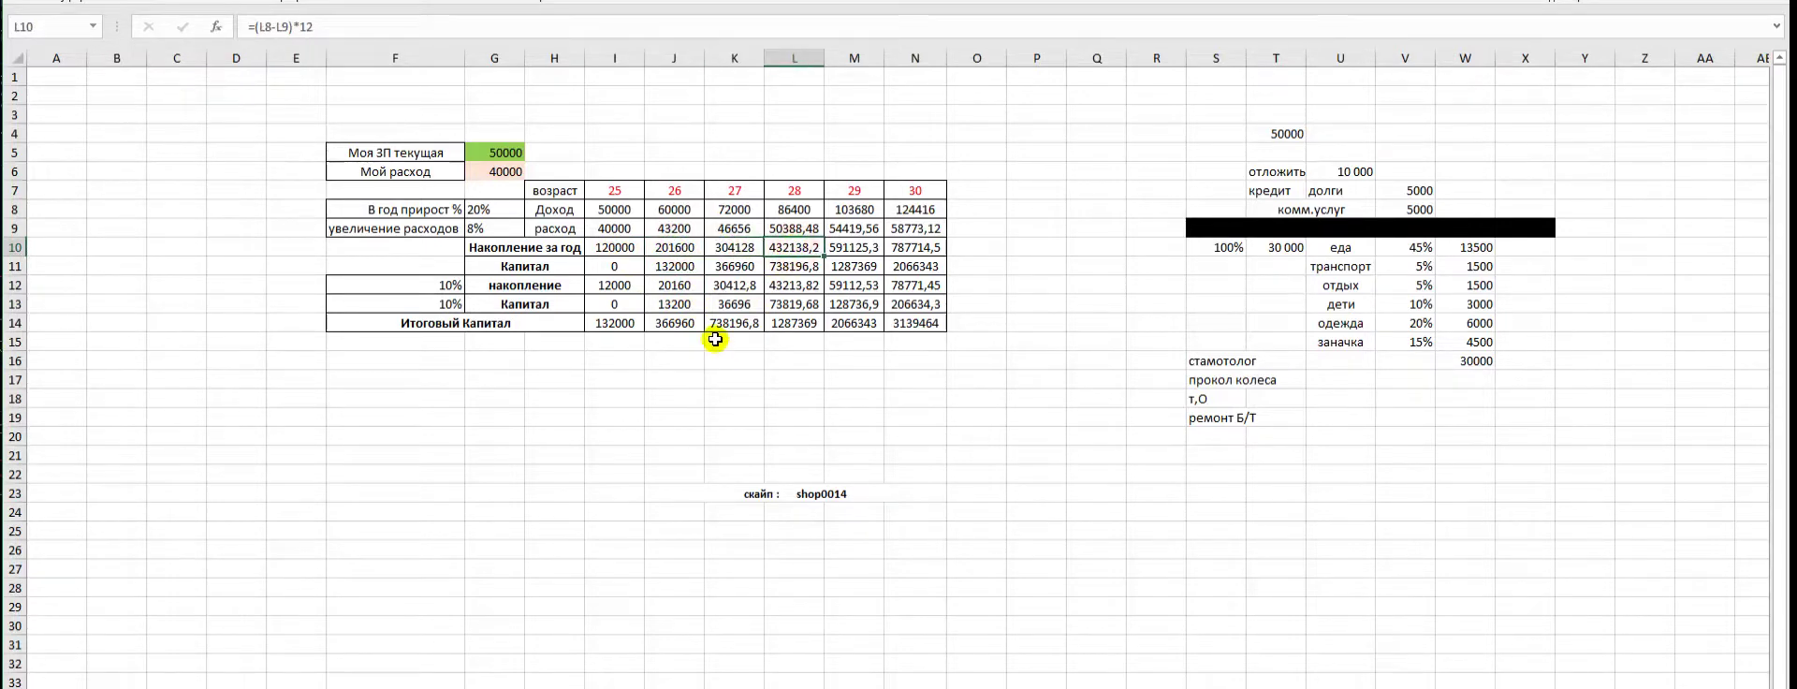
pyautogui.click(426, 286)
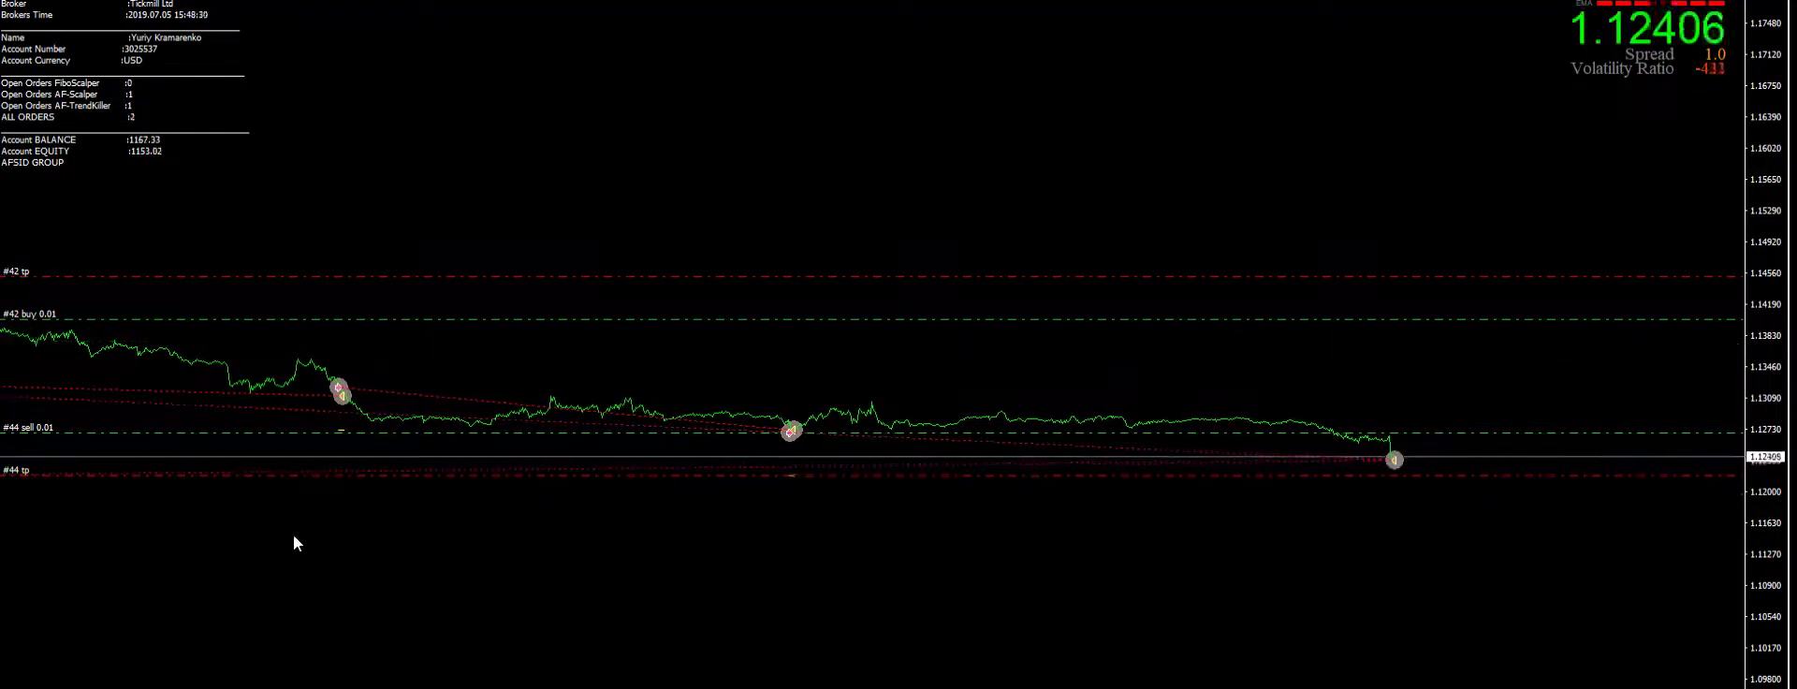
# Examine the open orders, trade entries and account figures on the MetaTrader price chart using the crosshair
pyautogui.middleClick(912, 440)
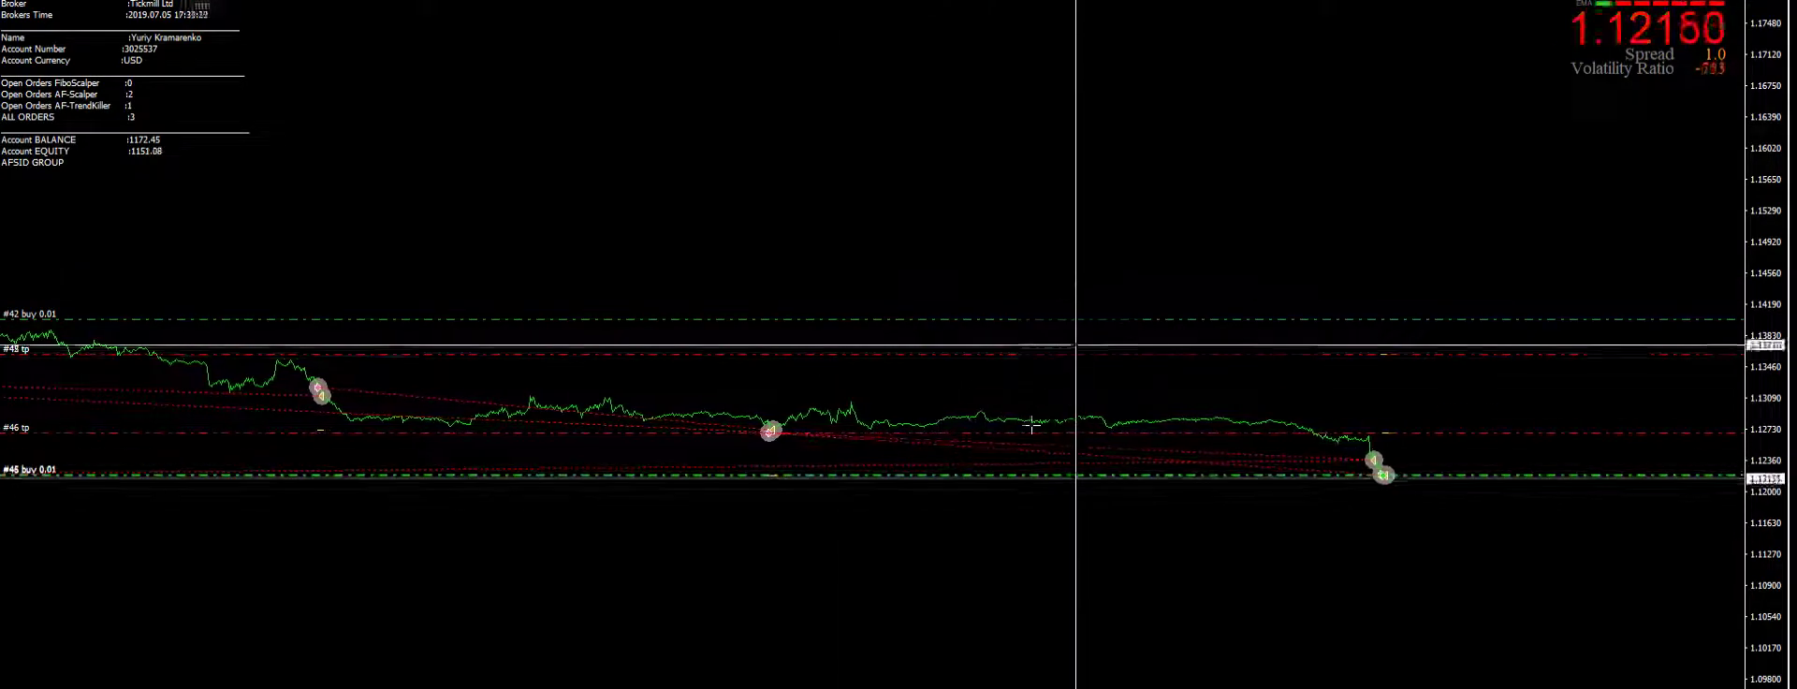
pyautogui.middleClick(1078, 293)
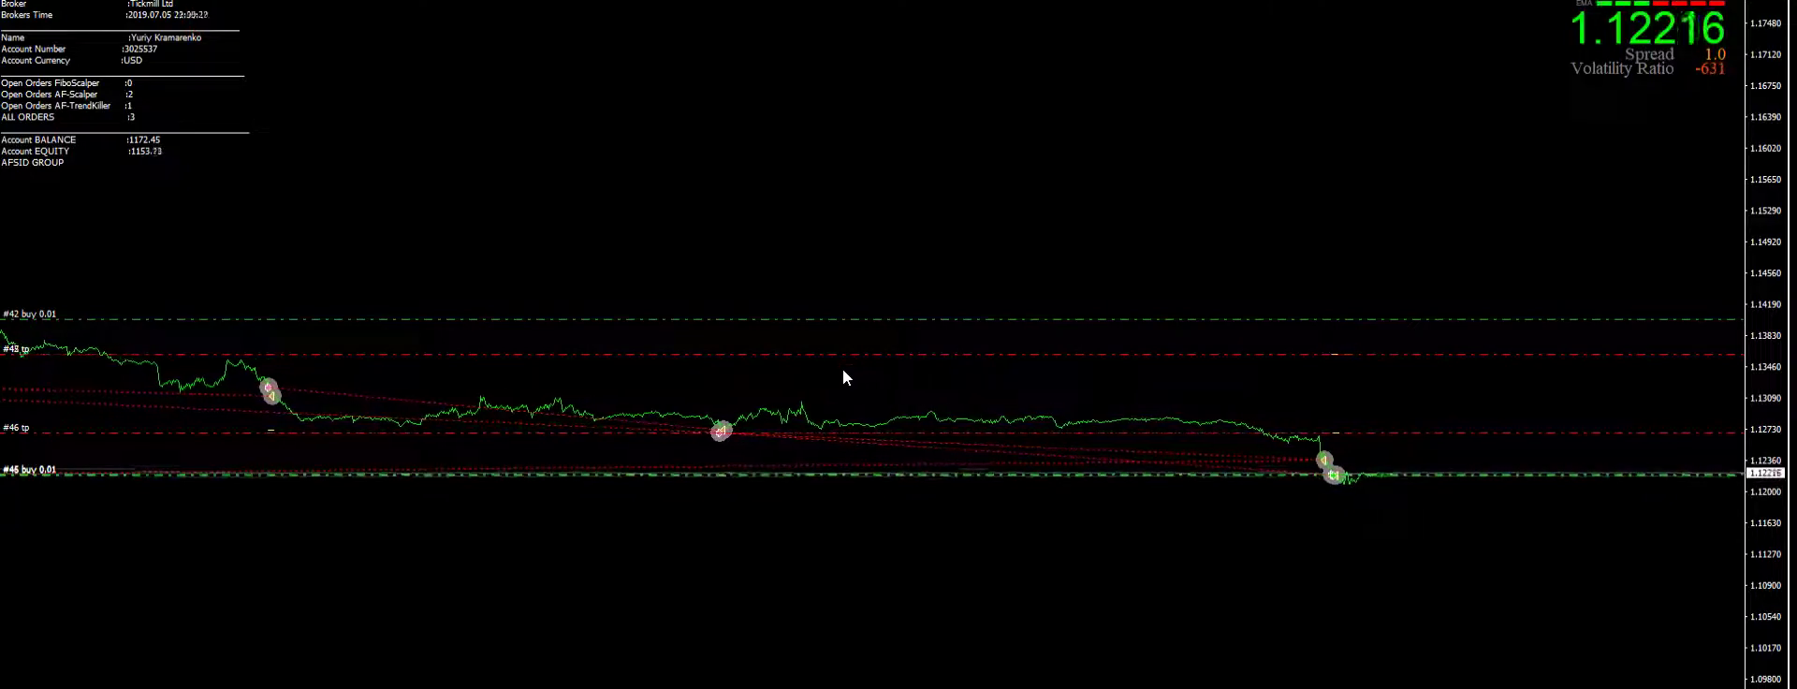
pyautogui.middleClick(200, 148)
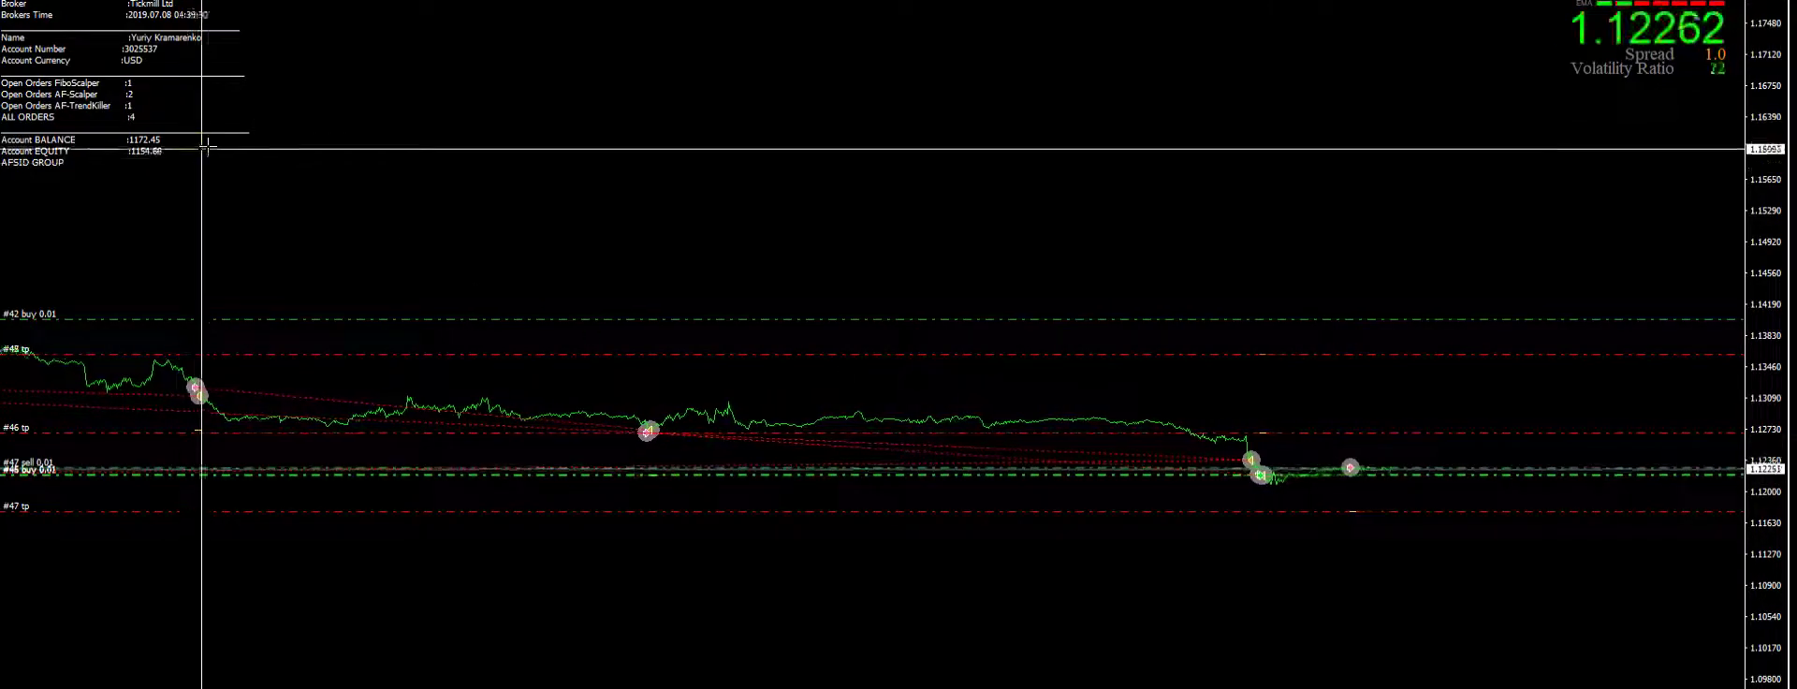
pyautogui.middleClick(963, 564)
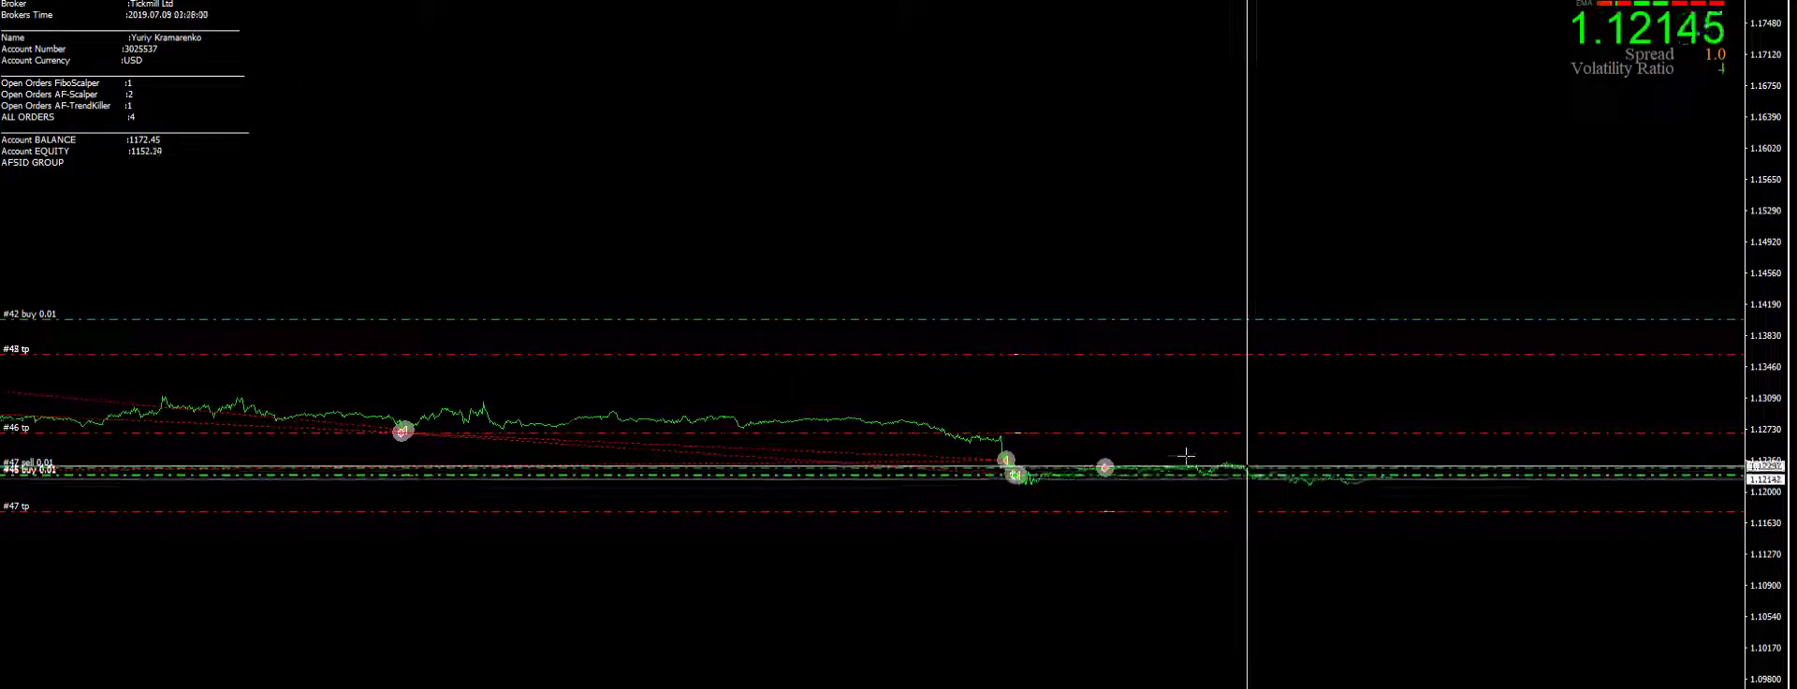
pyautogui.click(1119, 262)
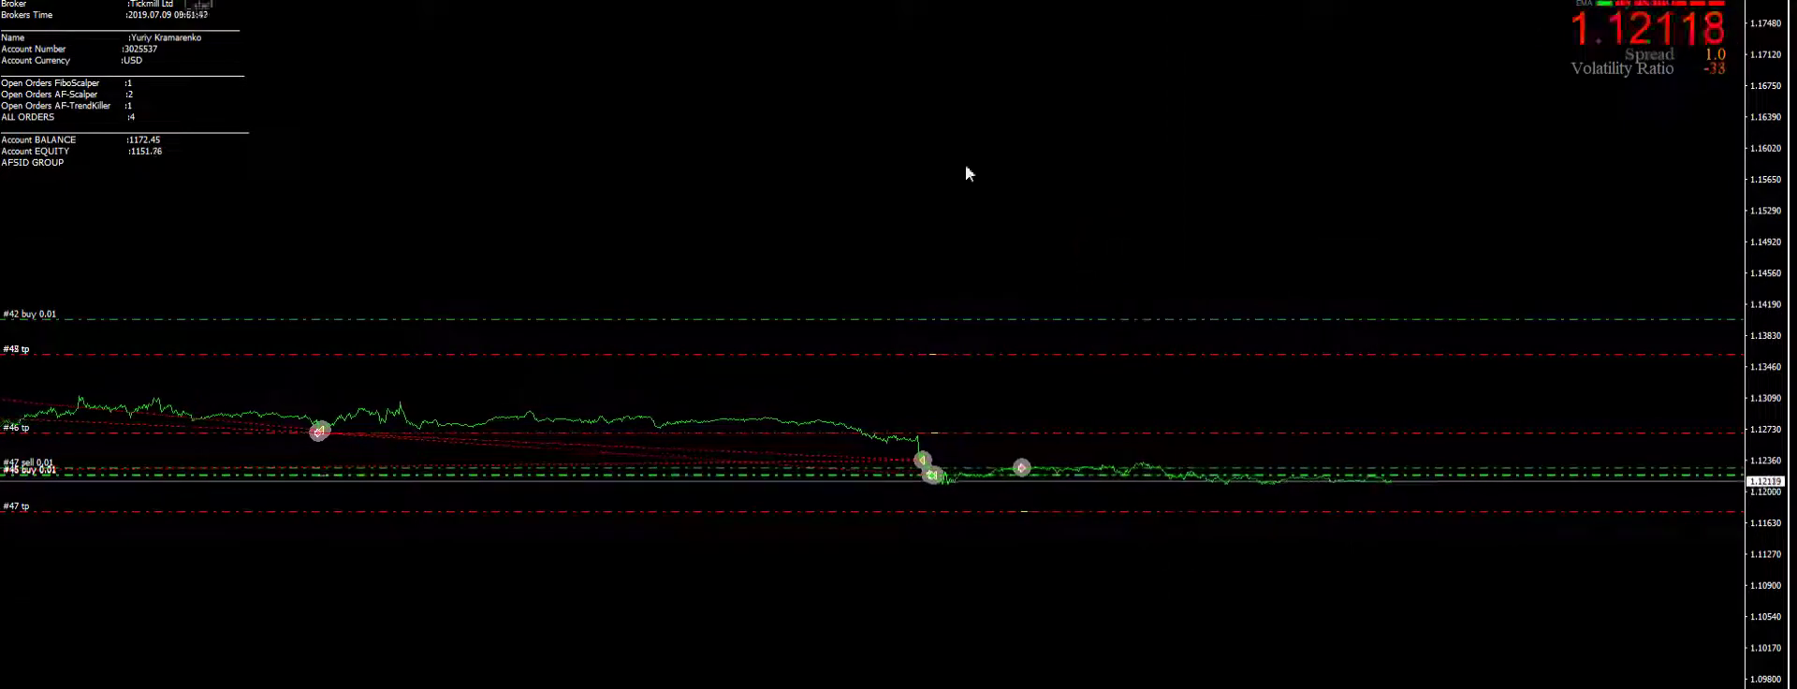